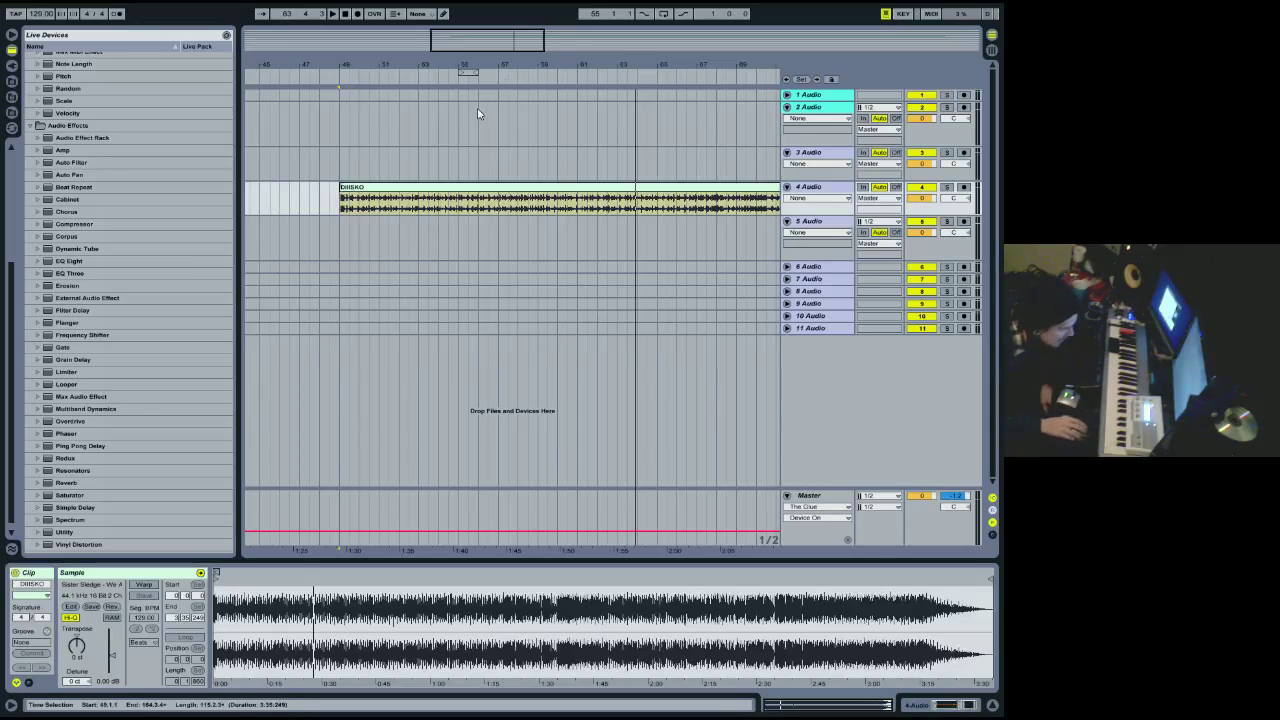
Enlarge the 4 Audio track in the arrangement and set the Master track volume to -2.1 dB.
{"action": "left_click_drag", "start_coordinate": [506, 83], "coordinate": [553, 66]}
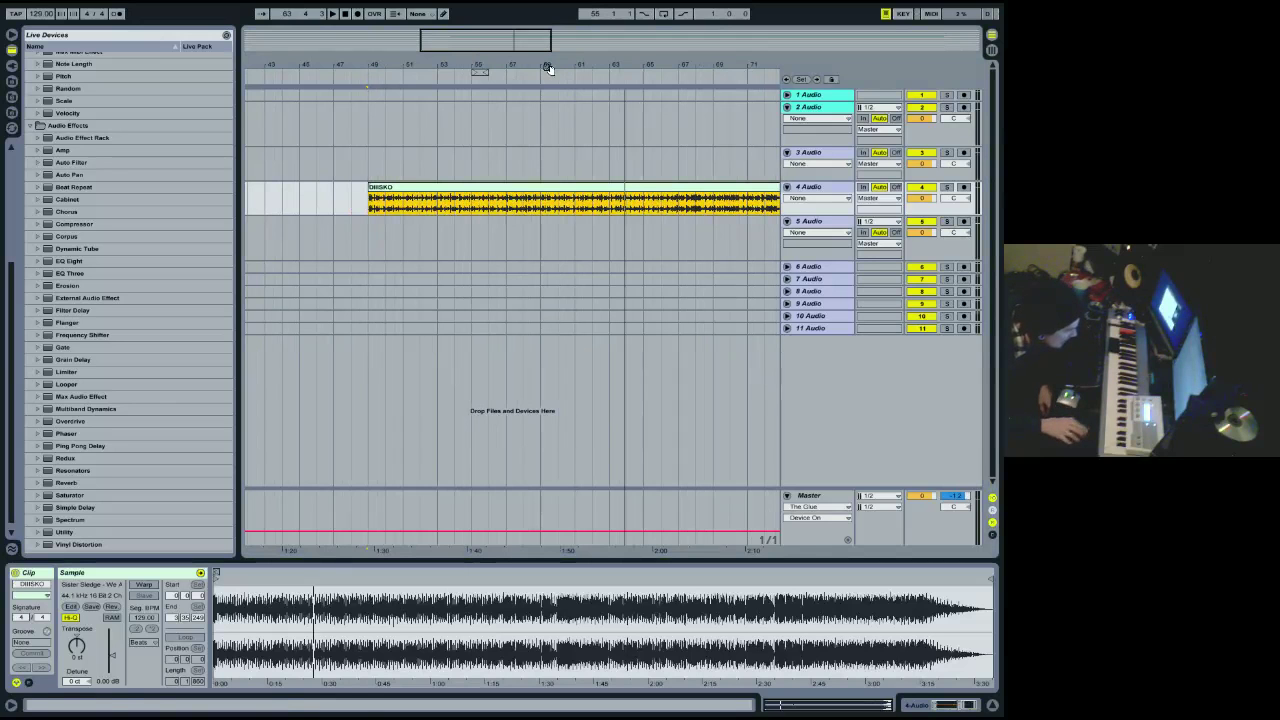
{"action": "left_click_drag", "start_coordinate": [741, 216], "coordinate": [741, 248]}
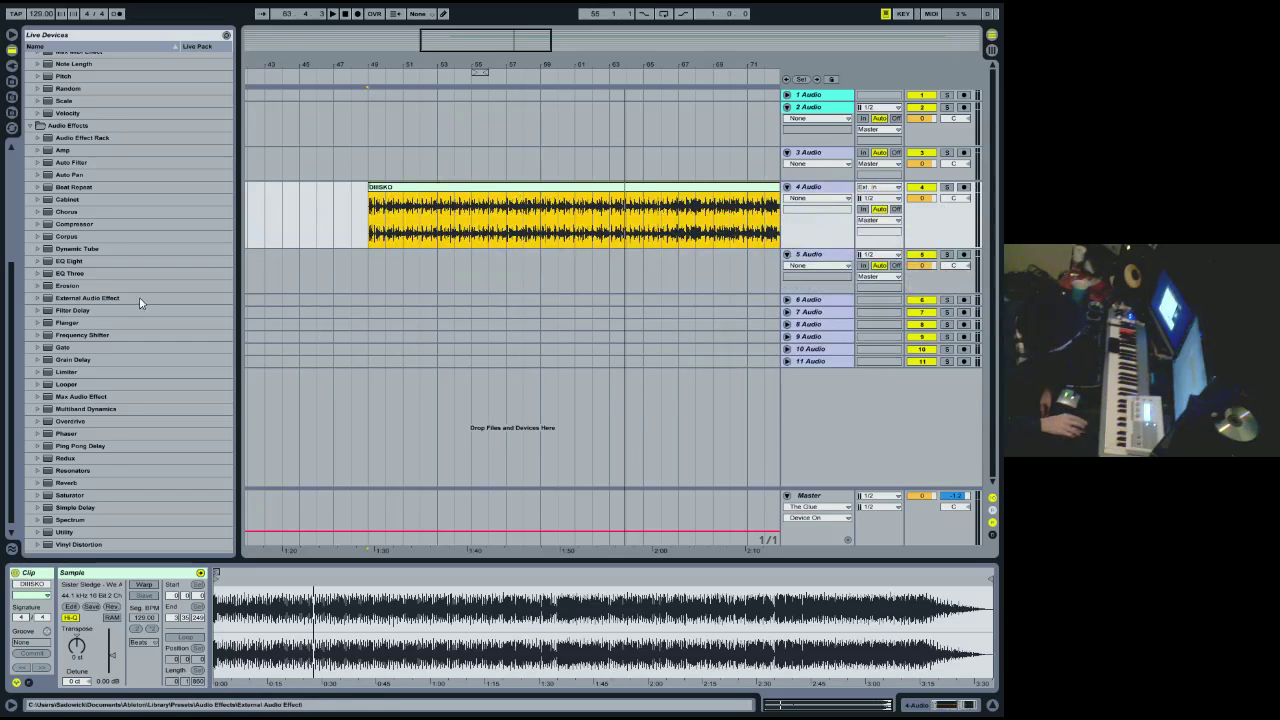
{"action": "left_click", "coordinate": [925, 494]}
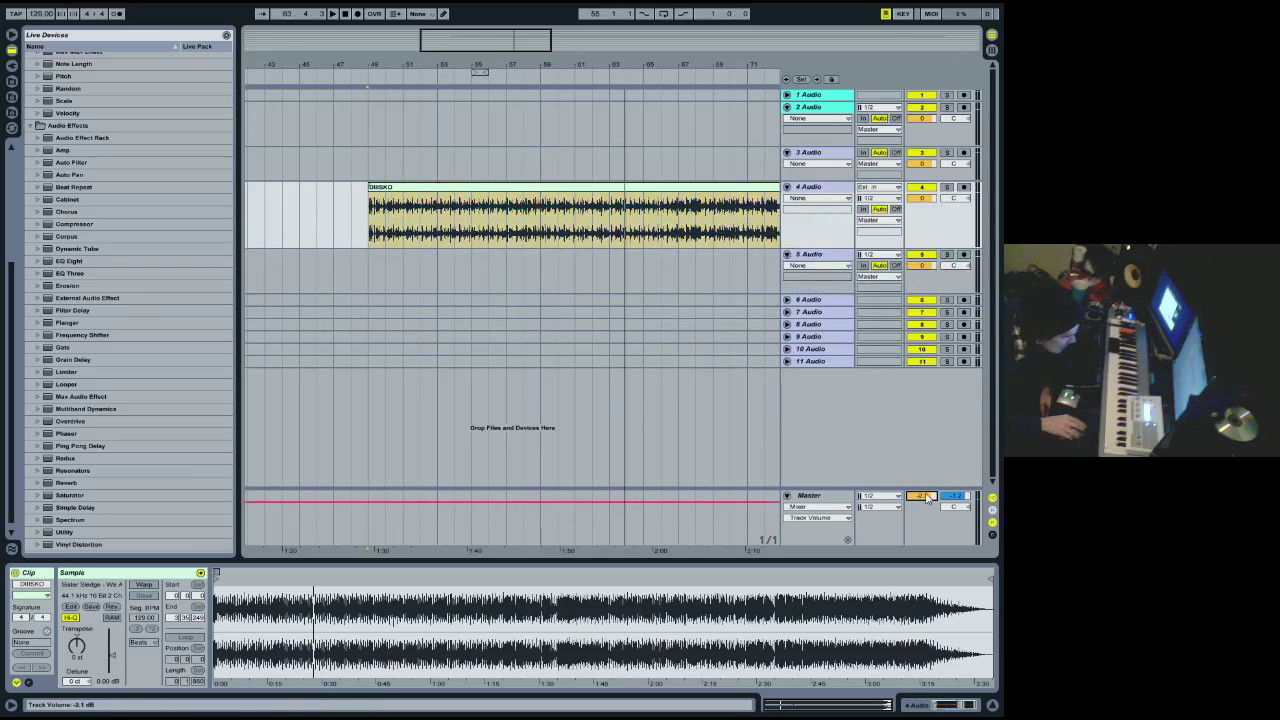
Play the DMISKO clip from its beginning and delete its opening section from bar 49 to bar 54.
{"action": "left_click", "coordinate": [415, 195]}
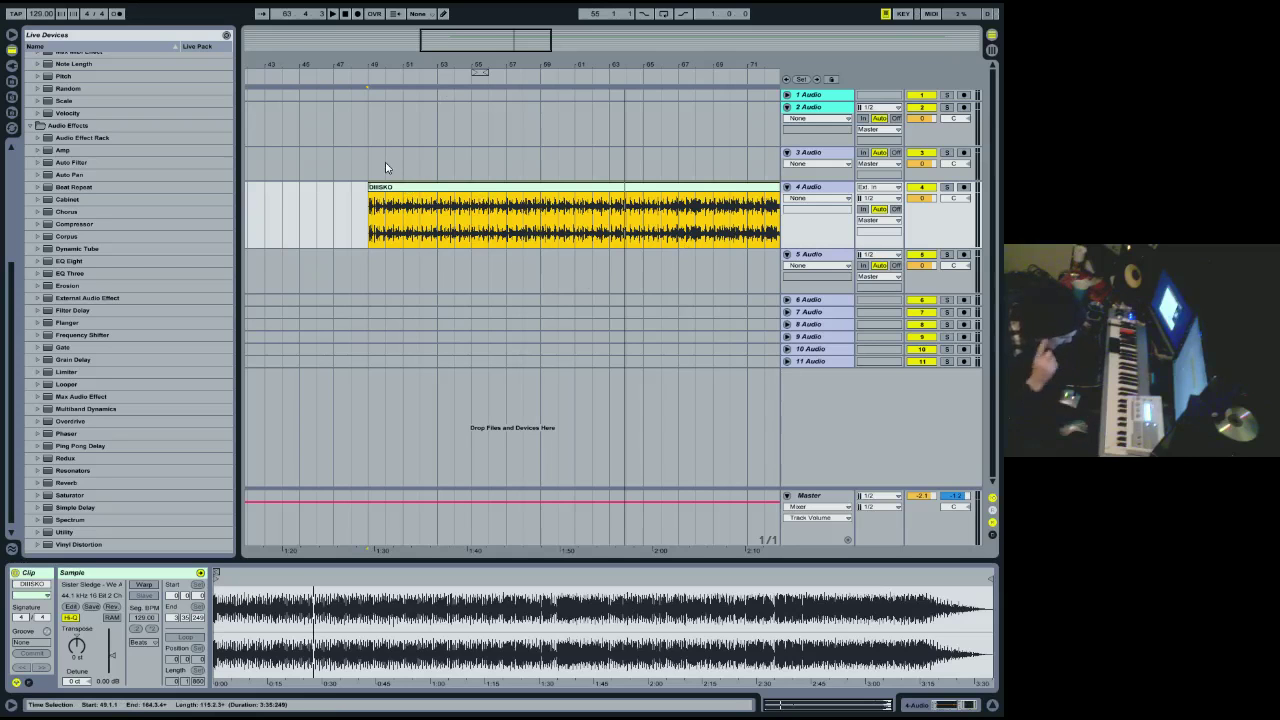
{"action": "key", "text": "space"}
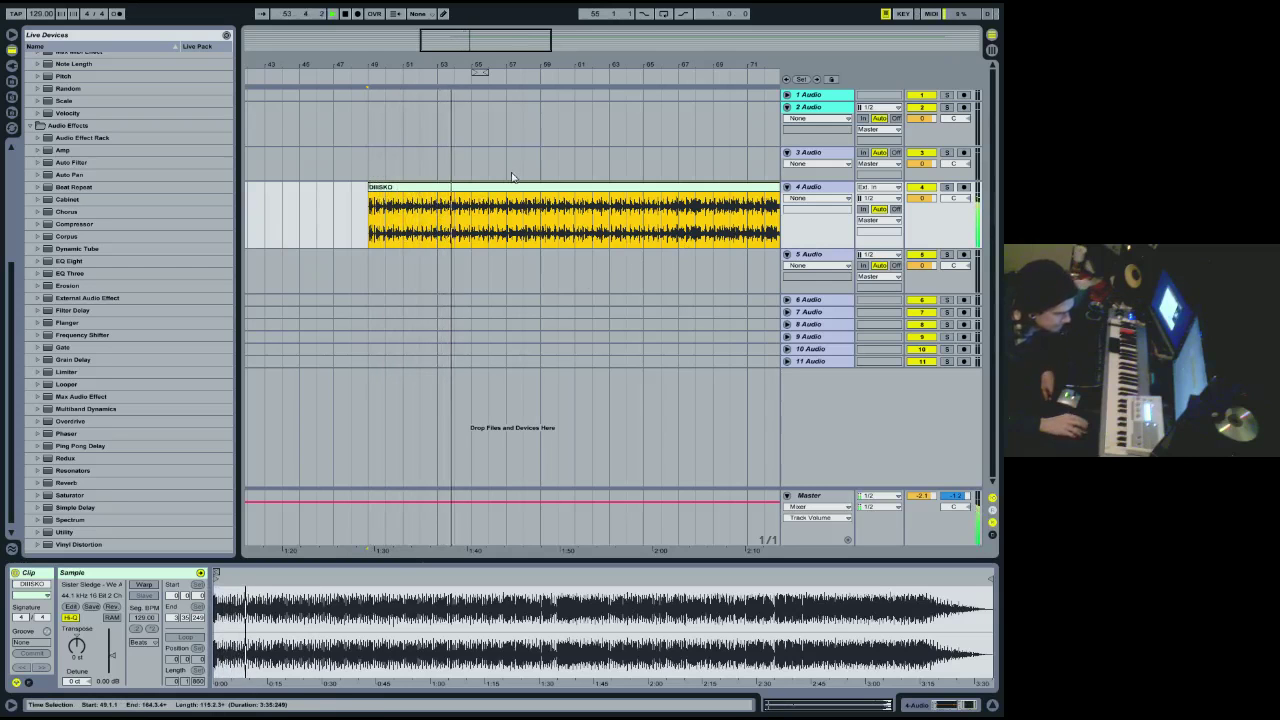
{"action": "left_click", "coordinate": [451, 218]}
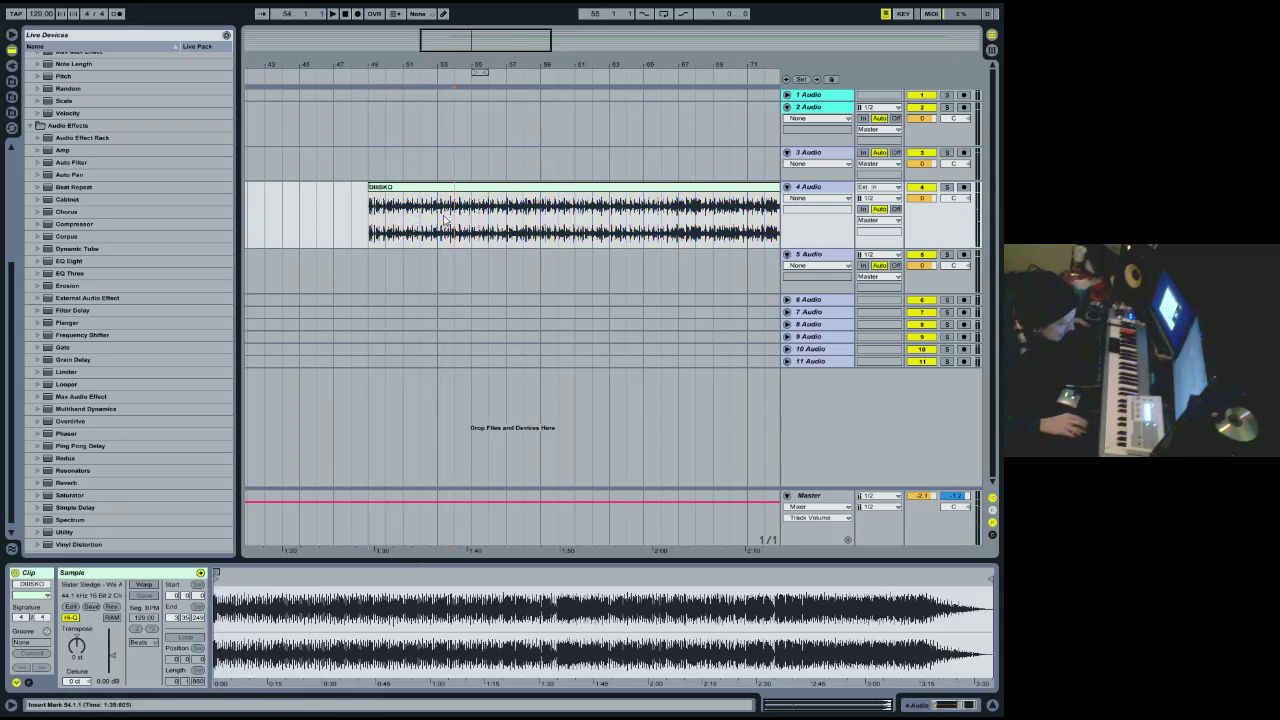
{"action": "left_click_drag", "start_coordinate": [455, 218], "coordinate": [368, 230]}
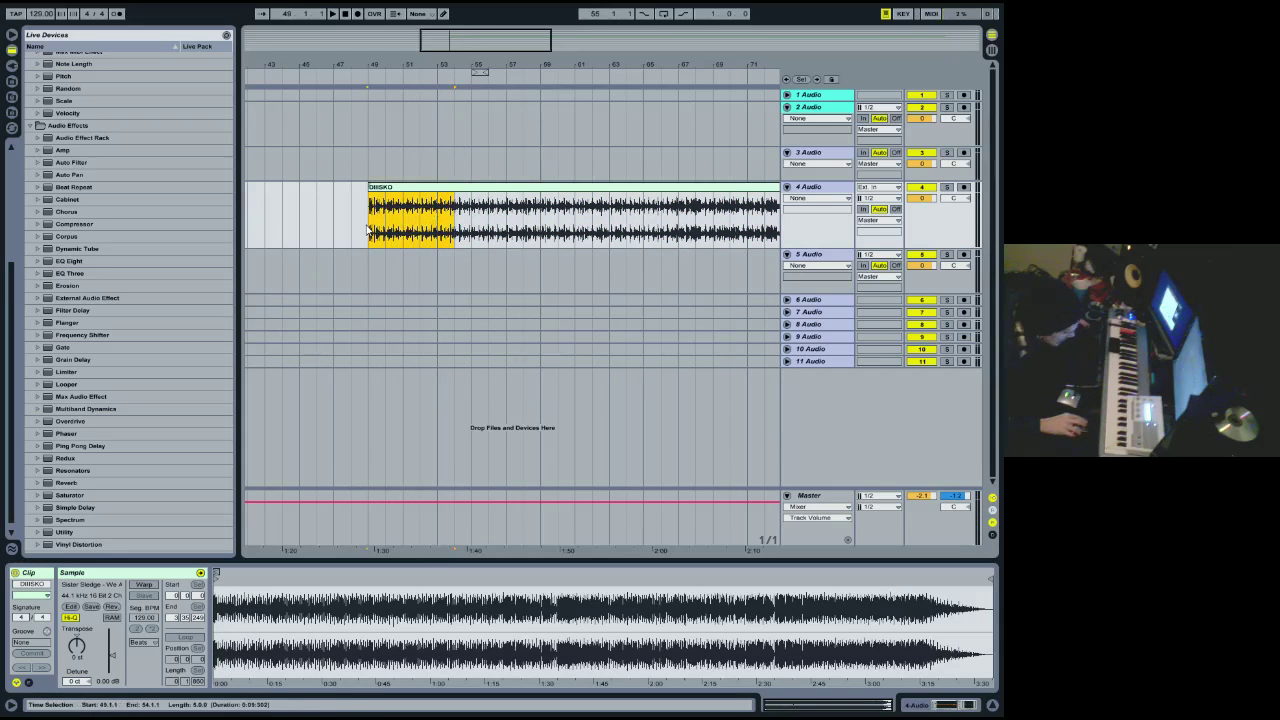
{"action": "key", "text": "Delete"}
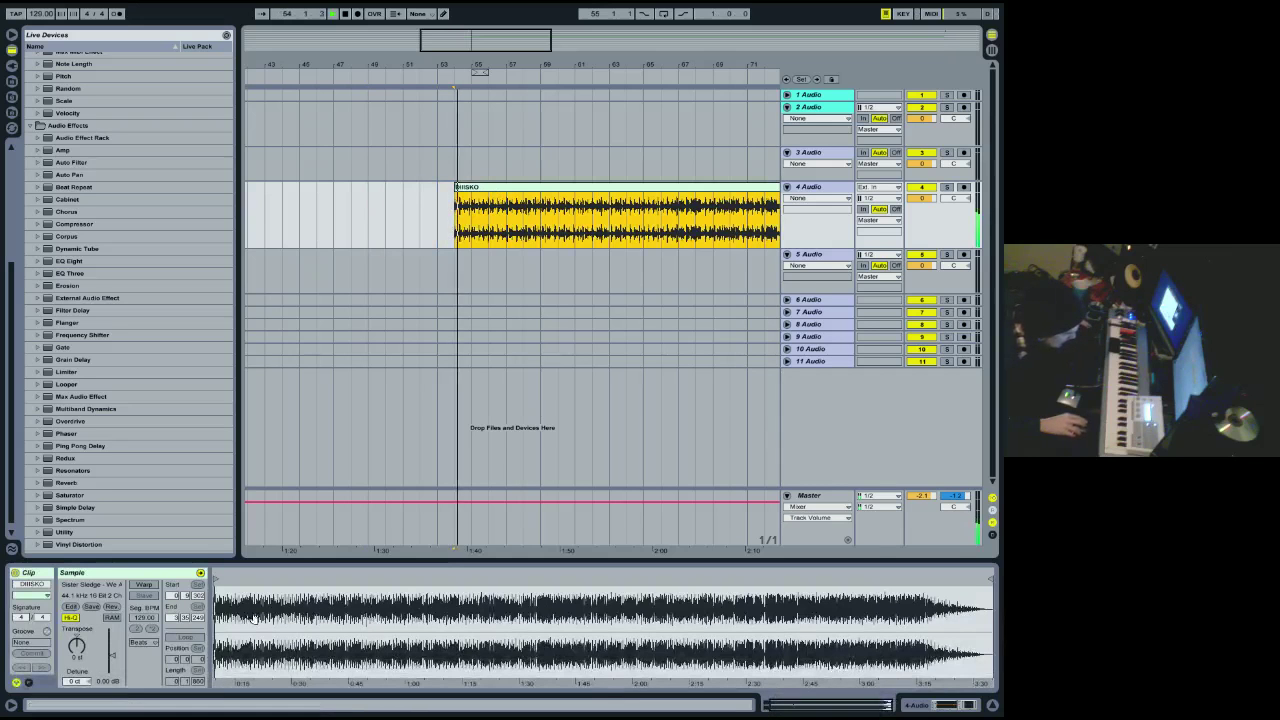
Move the clip's start marker earlier onto the first downbeat and warp the sample from that point.
{"action": "left_click_drag", "start_coordinate": [234, 588], "coordinate": [711, 591]}
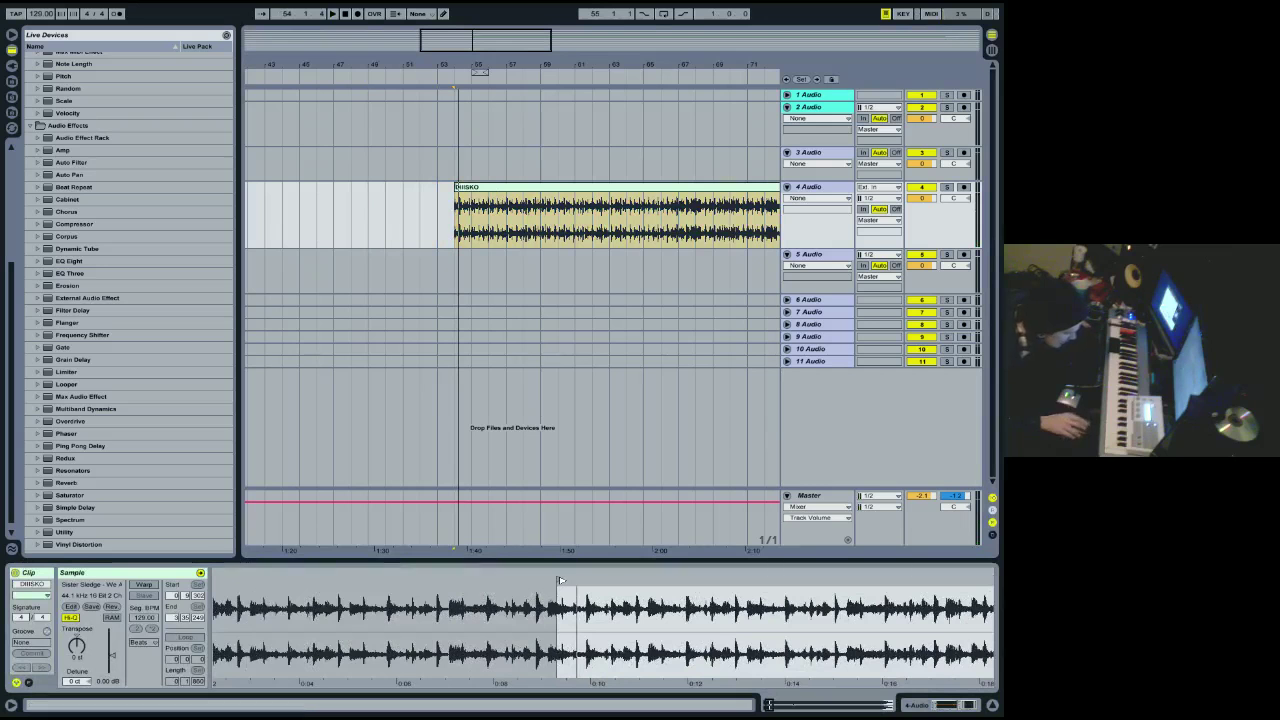
{"action": "key", "text": "space"}
{"action": "key", "text": "space"}
{"action": "left_click_drag", "start_coordinate": [560, 580], "coordinate": [500, 578]}
{"action": "key", "text": "space"}
{"action": "right_click", "coordinate": [498, 578]}
{"action": "left_click", "coordinate": [515, 597]}
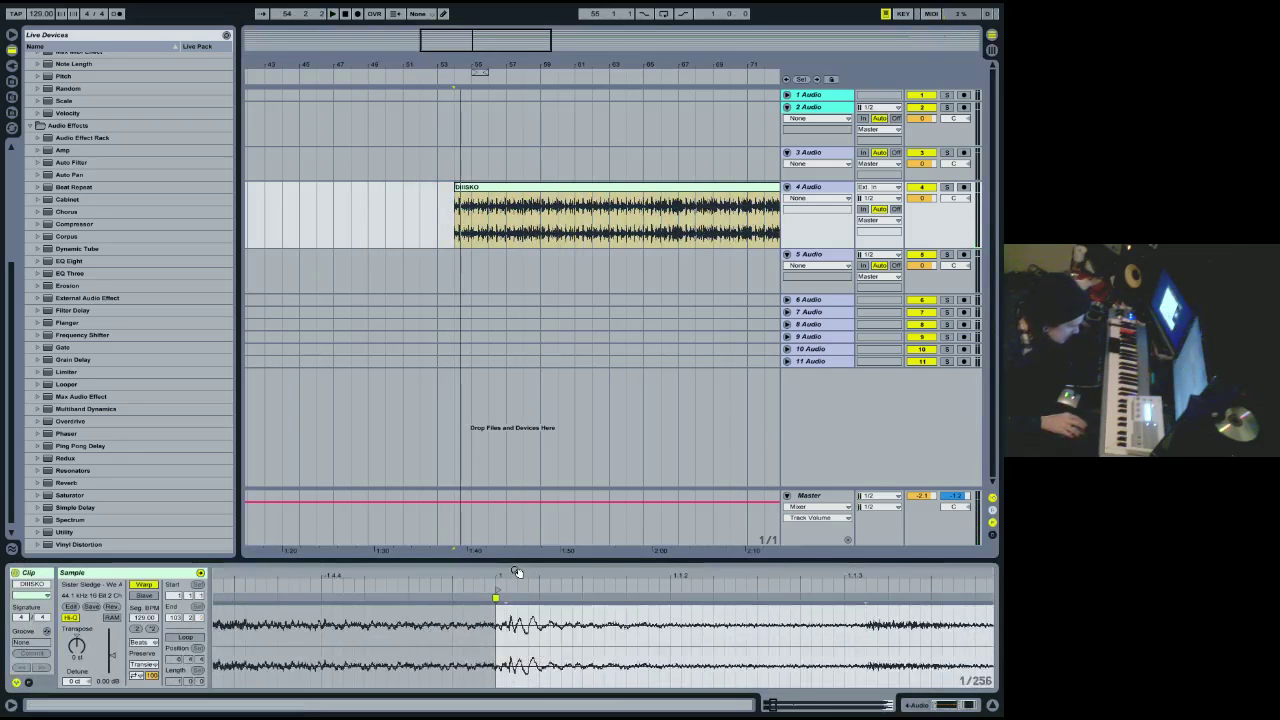
Remove the extra warp markers in the opening bars after the sample's first downbeat.
{"action": "double_click", "coordinate": [460, 598]}
{"action": "double_click", "coordinate": [487, 598]}
{"action": "double_click", "coordinate": [521, 598]}
{"action": "double_click", "coordinate": [586, 598]}
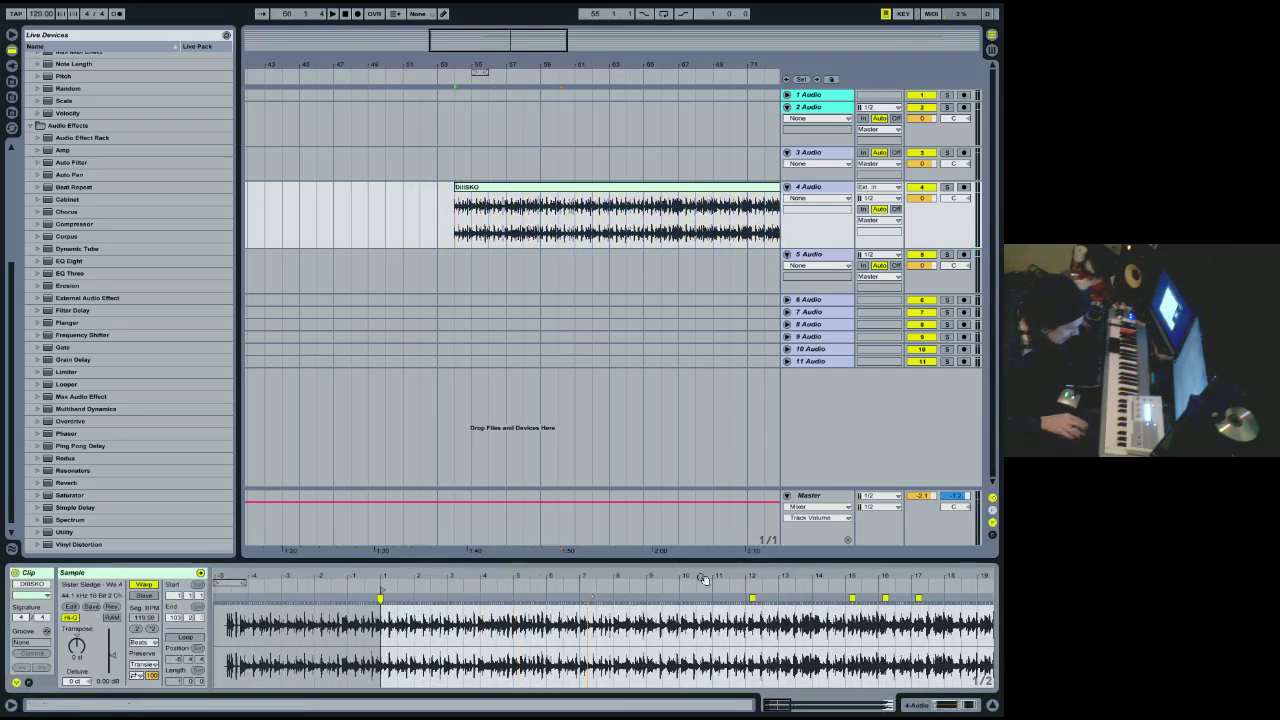
Move the DMISKO clip along its track so that it starts at bar 57.
{"action": "left_click_drag", "start_coordinate": [555, 70], "coordinate": [450, 72]}
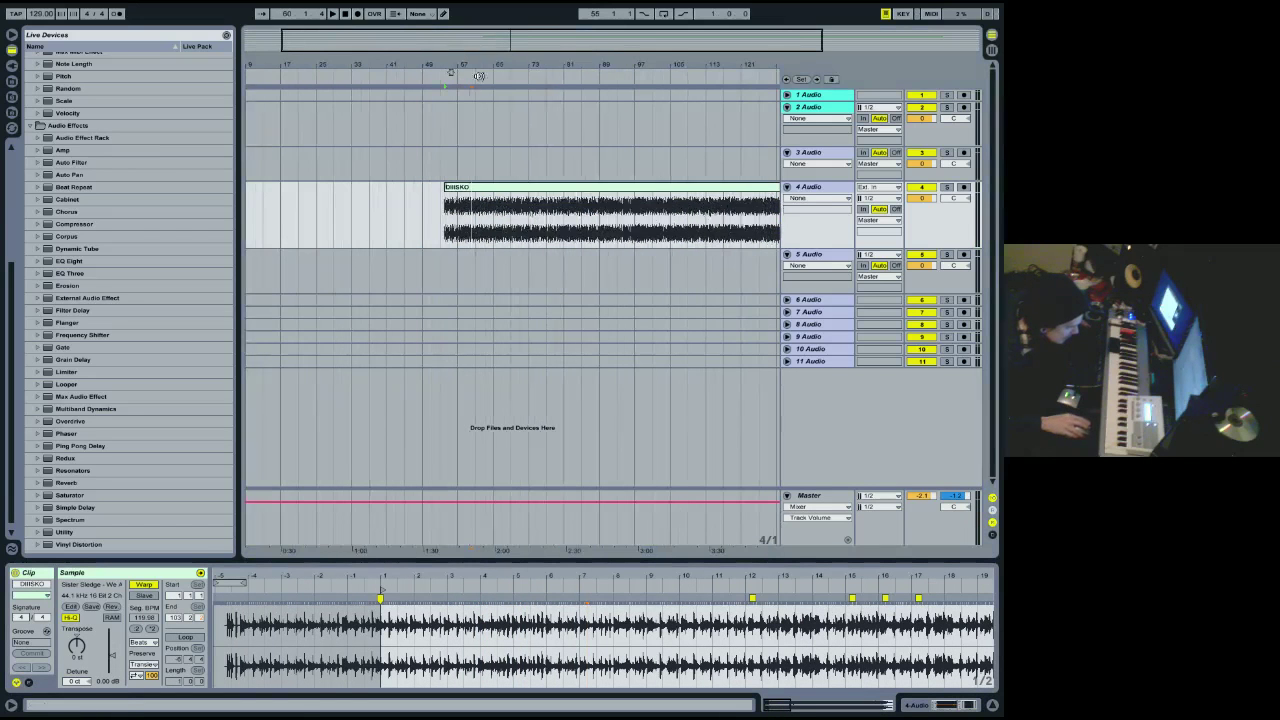
{"action": "left_click", "coordinate": [490, 197]}
{"action": "left_click_drag", "start_coordinate": [490, 195], "coordinate": [503, 196]}
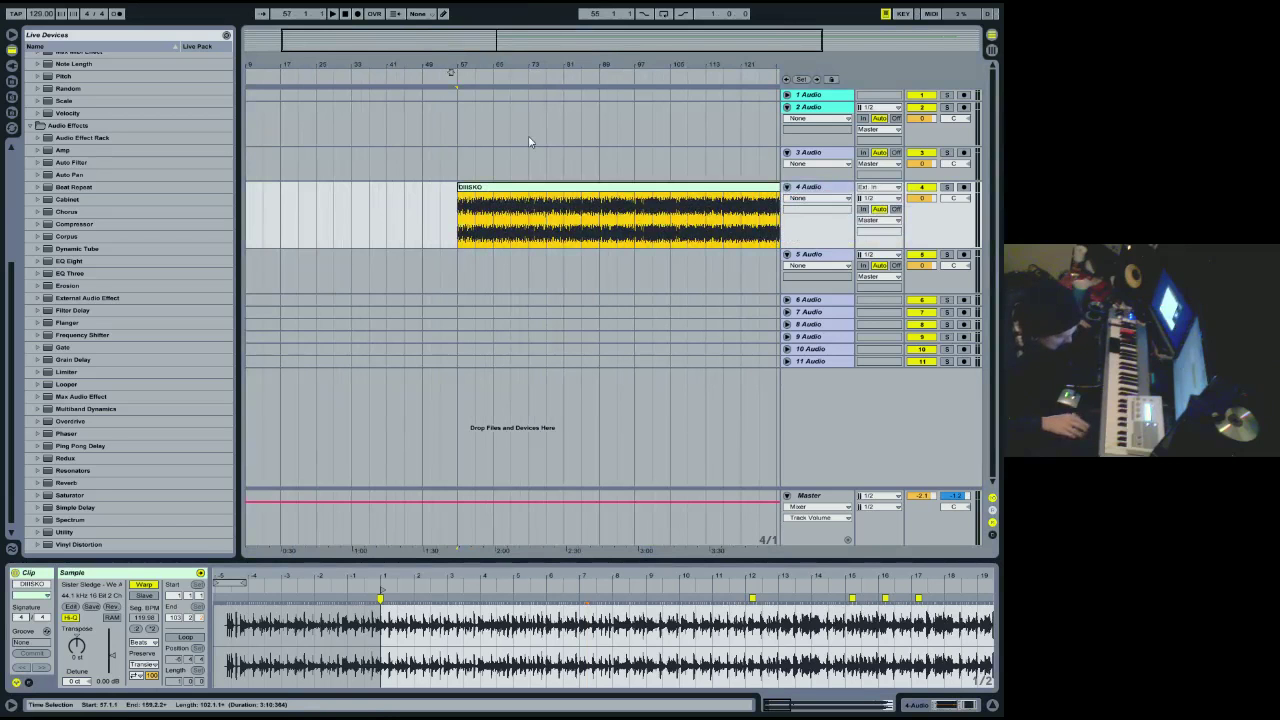
Separate the first eight bars of the clip, bars 57 to 65, and move them to start at bar 51.
{"action": "left_click_drag", "start_coordinate": [514, 66], "coordinate": [537, 105]}
{"action": "left_click", "coordinate": [471, 77]}
{"action": "left_click_drag", "start_coordinate": [471, 214], "coordinate": [383, 228]}
{"action": "key", "text": "space"}
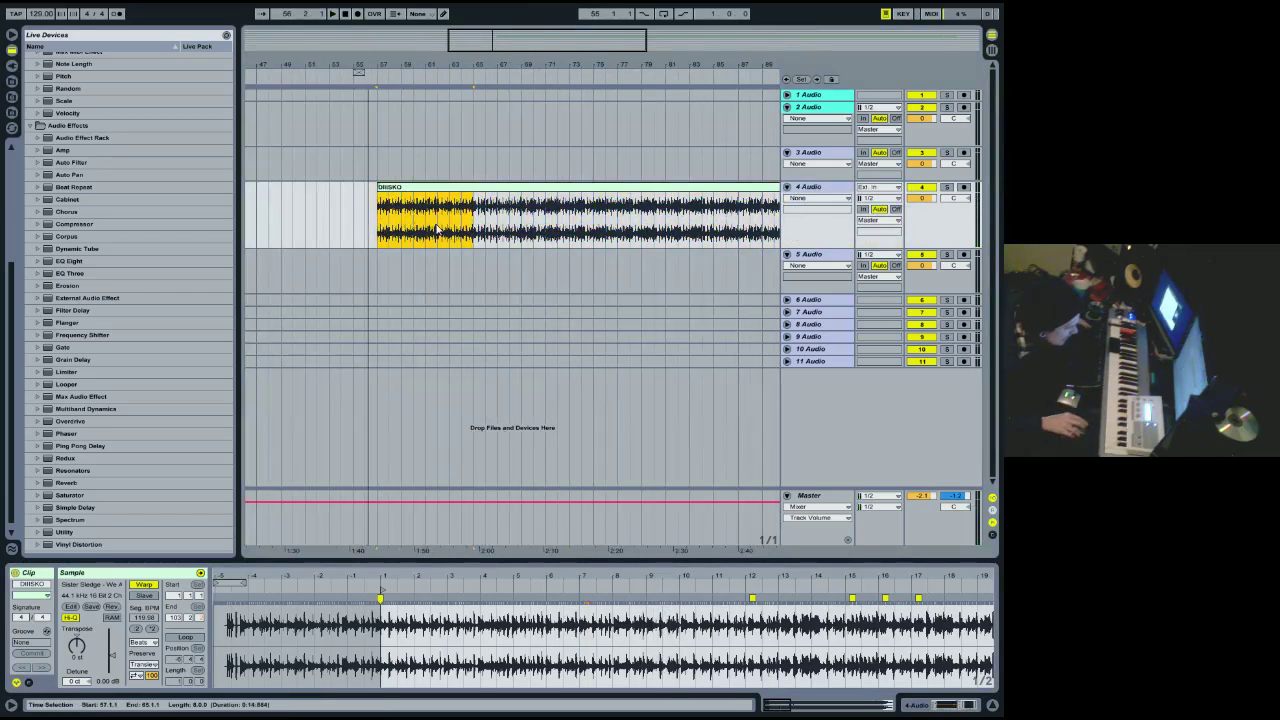
{"action": "key", "text": "space"}
{"action": "left_click_drag", "start_coordinate": [443, 208], "coordinate": [338, 190]}
Listen to the end of the eight-bar clip and loop playback over it from bar 51 to bar 59.
{"action": "key", "text": "space"}
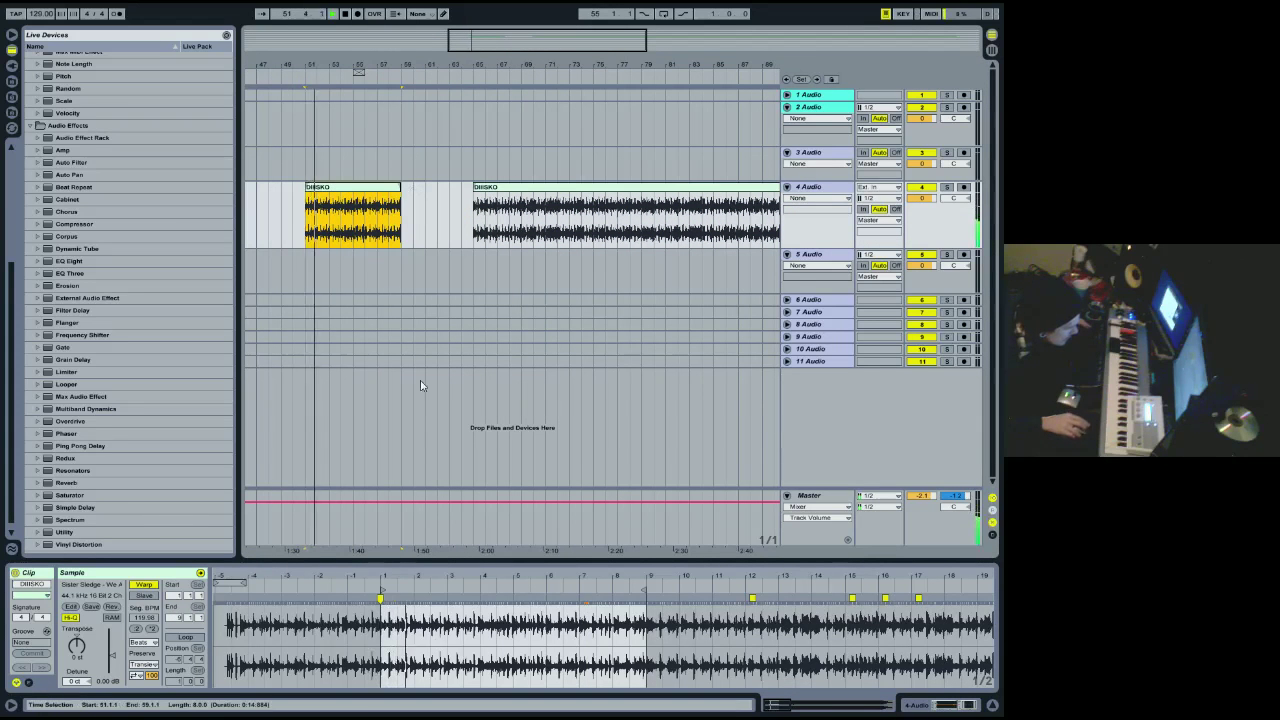
{"action": "left_click_drag", "start_coordinate": [390, 75], "coordinate": [526, 351]}
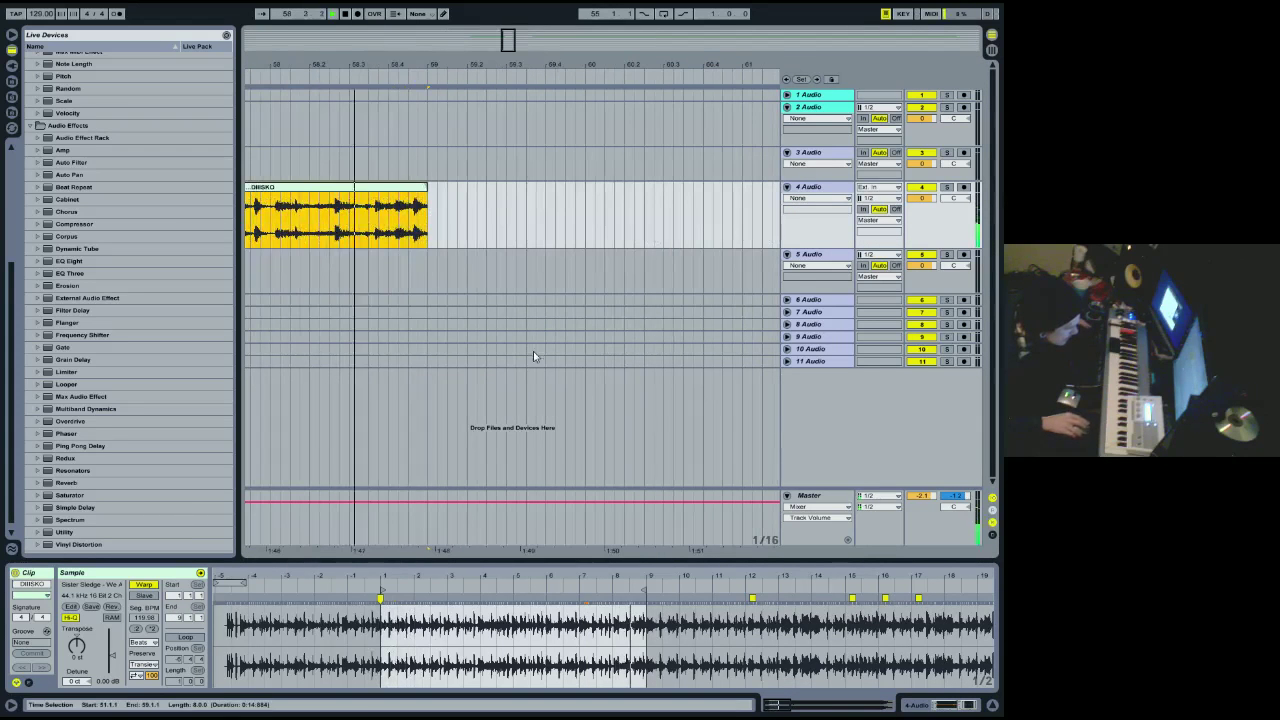
{"action": "key", "text": "space"}
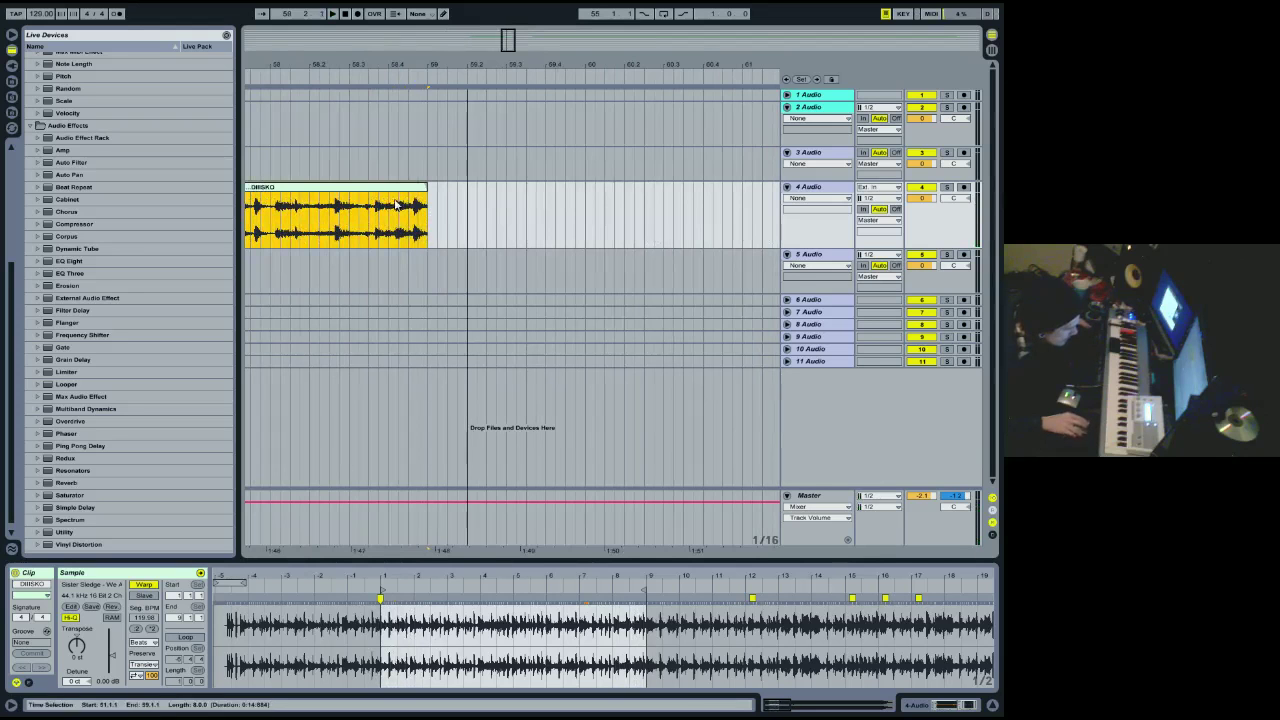
{"action": "left_click_drag", "start_coordinate": [375, 62], "coordinate": [480, 40]}
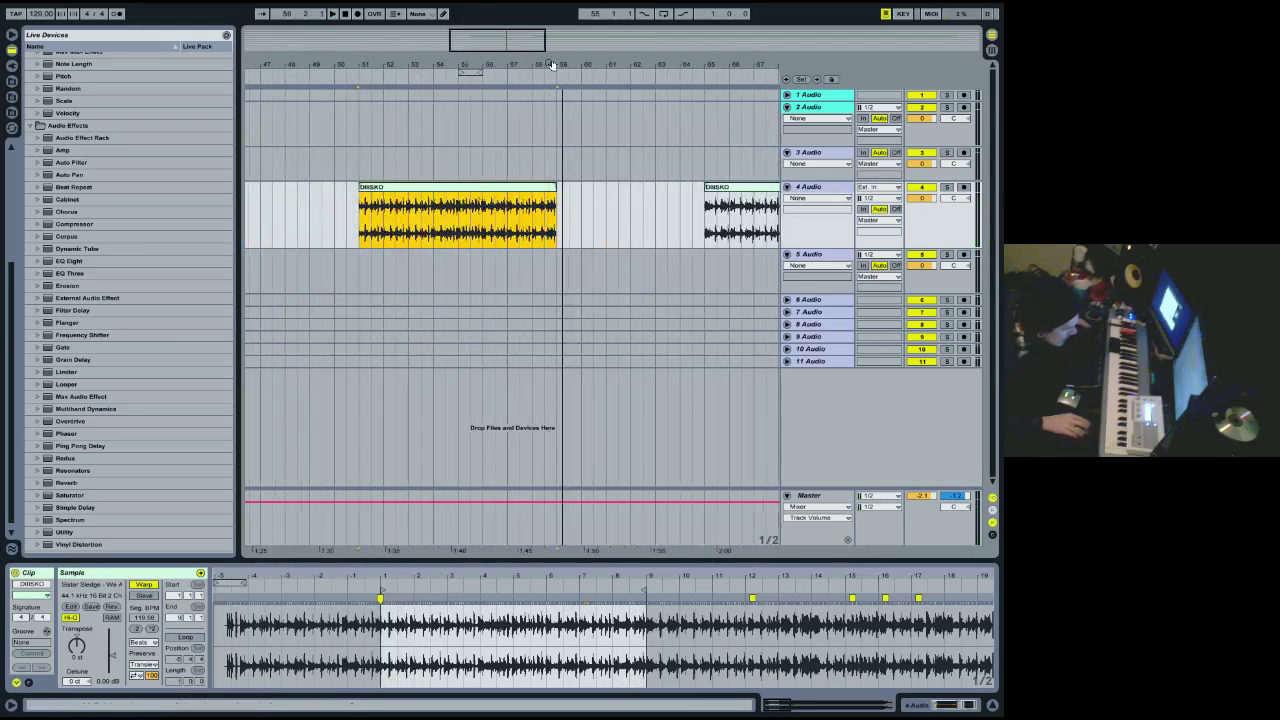
{"action": "right_click", "coordinate": [474, 193]}
{"action": "left_click", "coordinate": [525, 315]}
{"action": "key", "text": "space"}
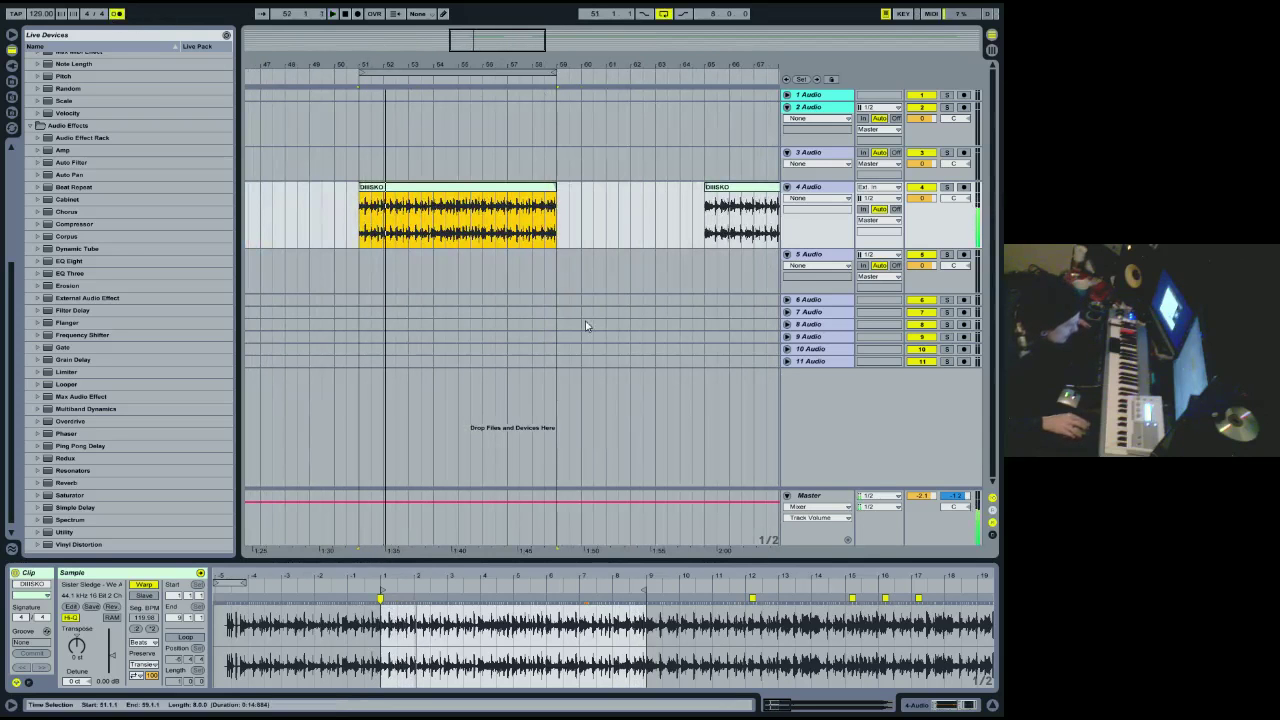
Add a warp marker at bar 9 of the sample and shift the audio to the downbeat, checking the loop point.
{"action": "left_click_drag", "start_coordinate": [646, 580], "coordinate": [646, 598]}
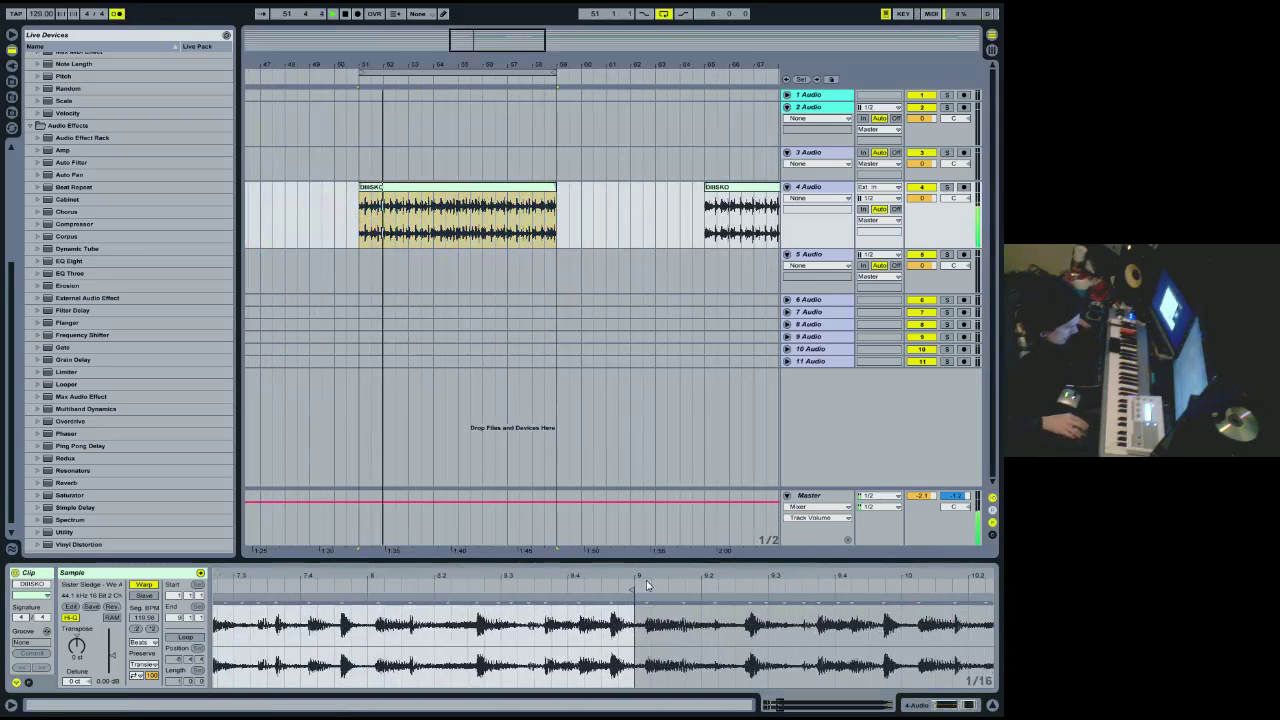
{"action": "left_click", "coordinate": [545, 78]}
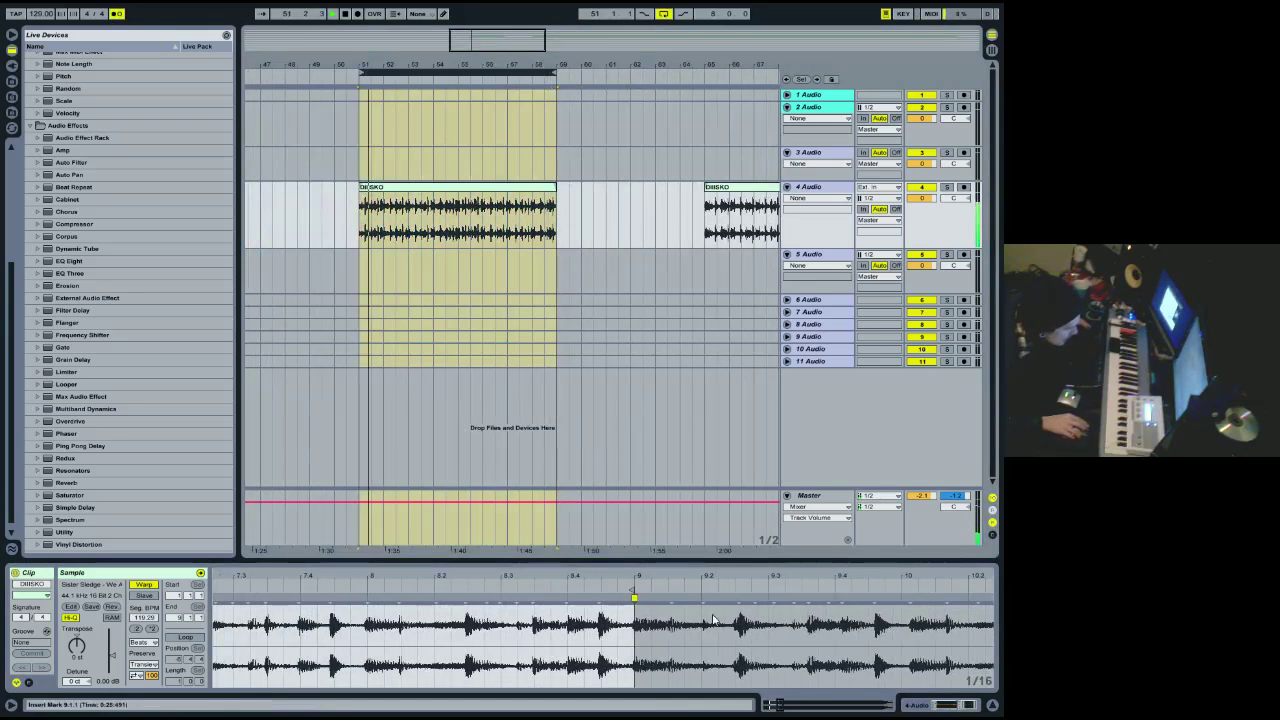
{"action": "left_click", "coordinate": [636, 598]}
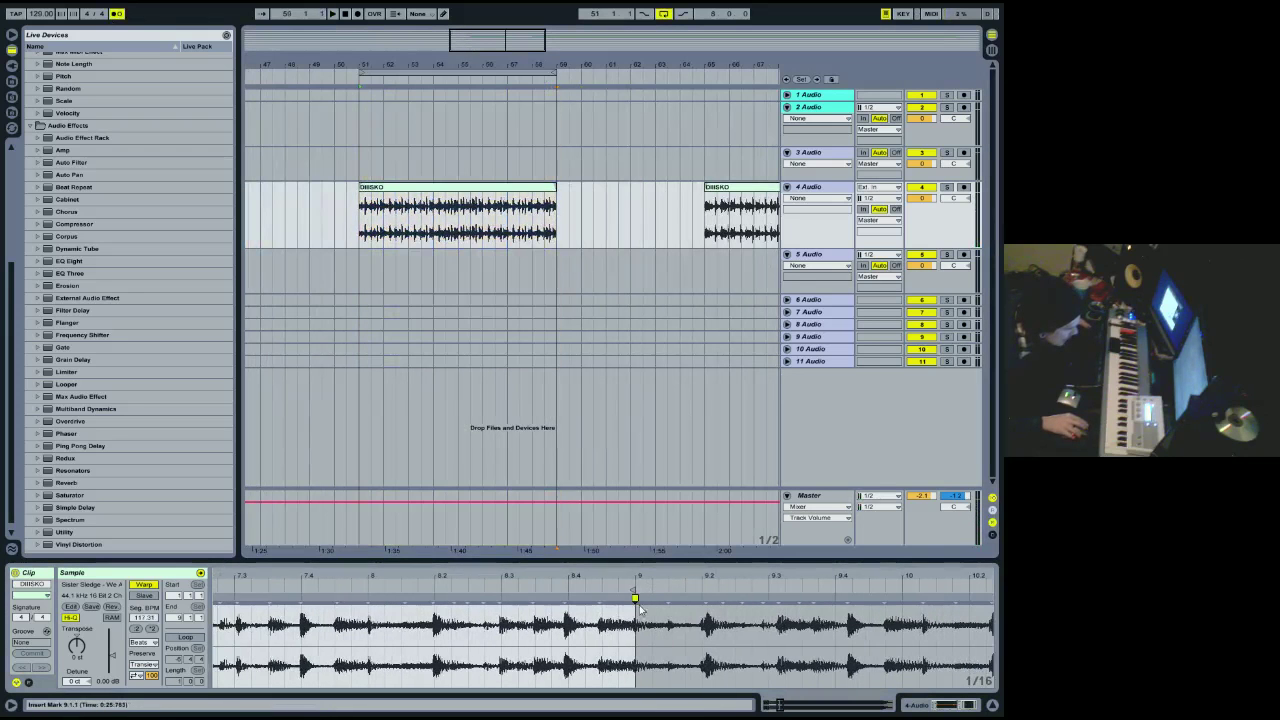
{"action": "key", "text": "space"}
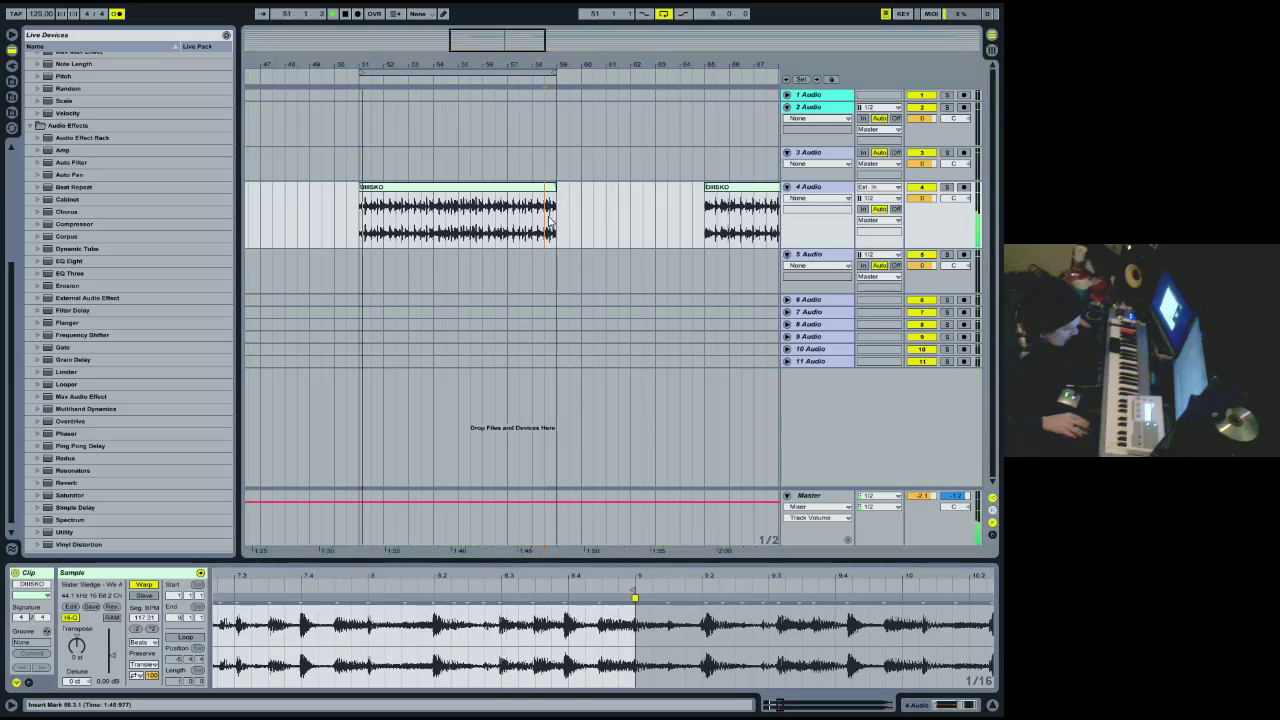
{"action": "key", "text": "space"}
Replace the bar 9 warp marker with one on the kick transient and align it exactly with bar 9.
{"action": "left_click_drag", "start_coordinate": [633, 577], "coordinate": [632, 640]}
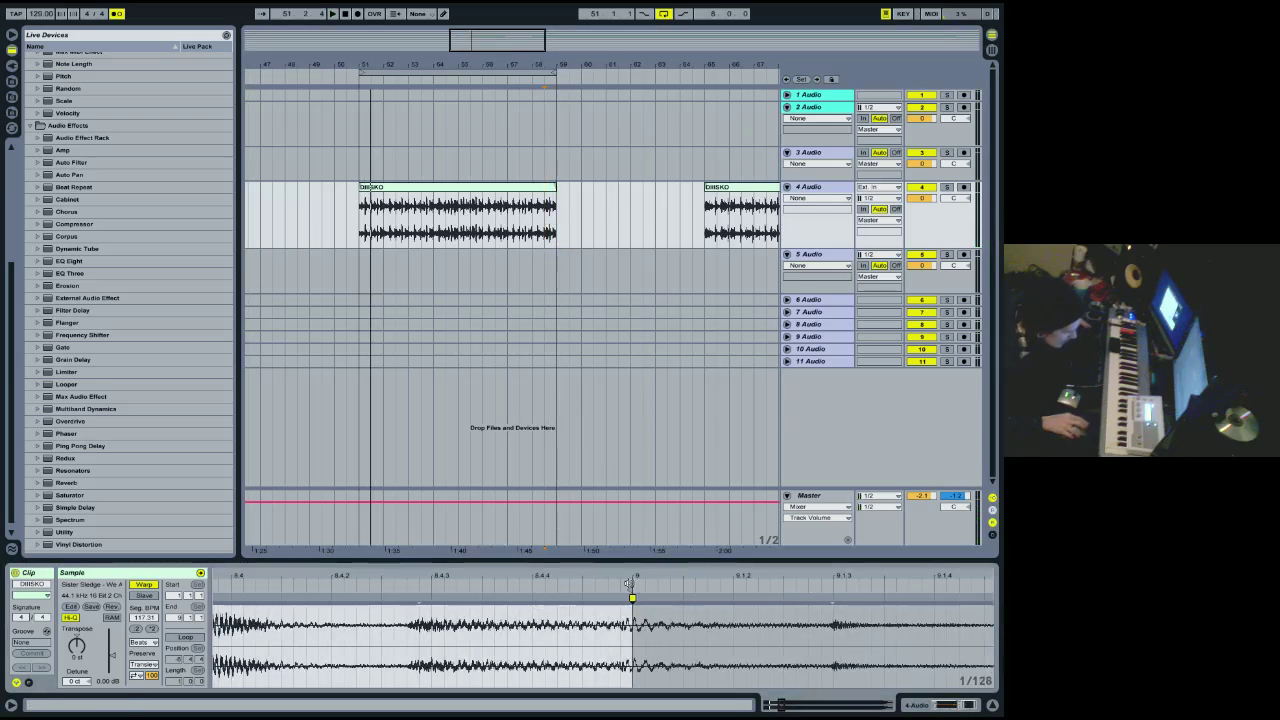
{"action": "double_click", "coordinate": [623, 601]}
{"action": "double_click", "coordinate": [632, 599]}
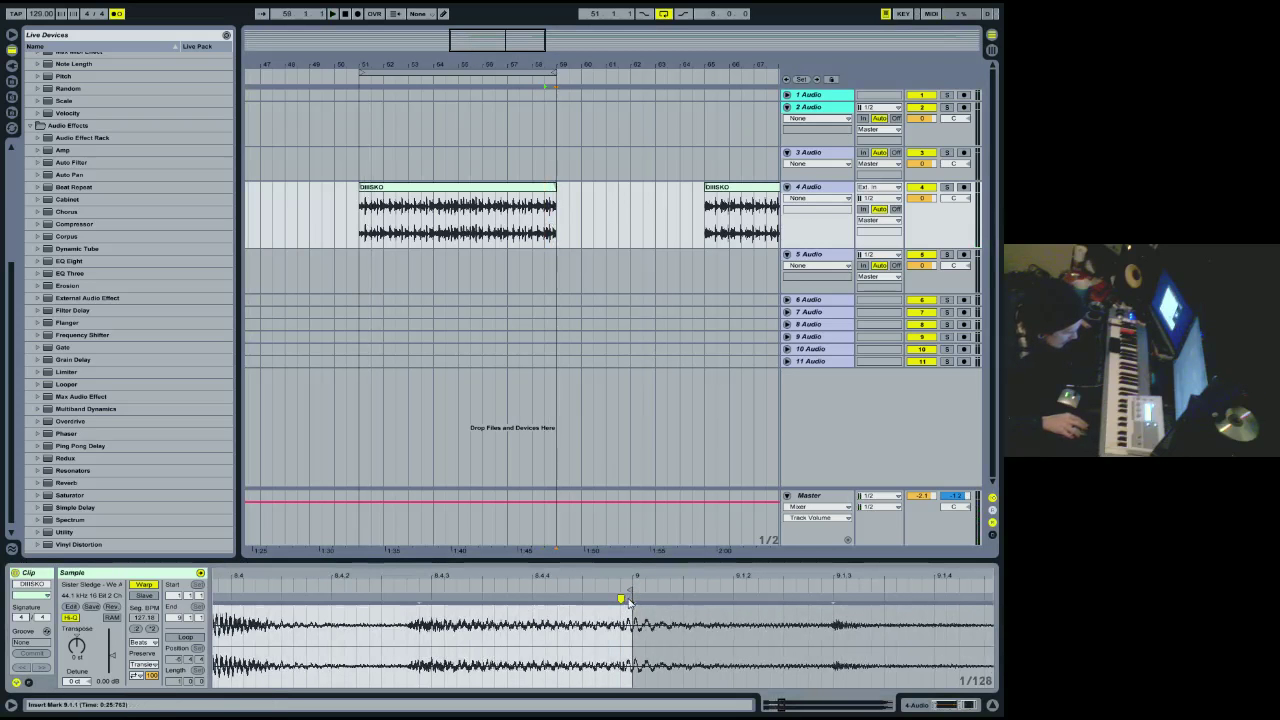
{"action": "left_click_drag", "start_coordinate": [622, 600], "coordinate": [633, 600]}
{"action": "left_click_drag", "start_coordinate": [380, 65], "coordinate": [385, 140]}
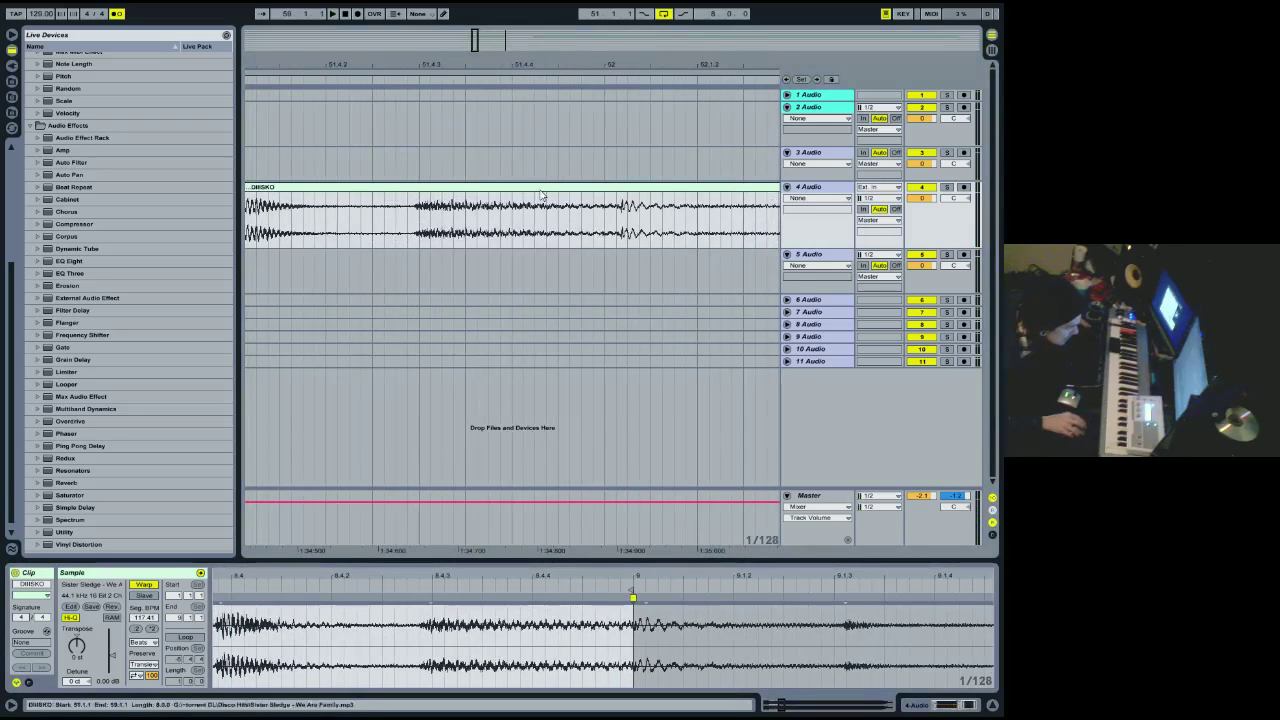
{"action": "left_click_drag", "start_coordinate": [577, 64], "coordinate": [446, 24]}
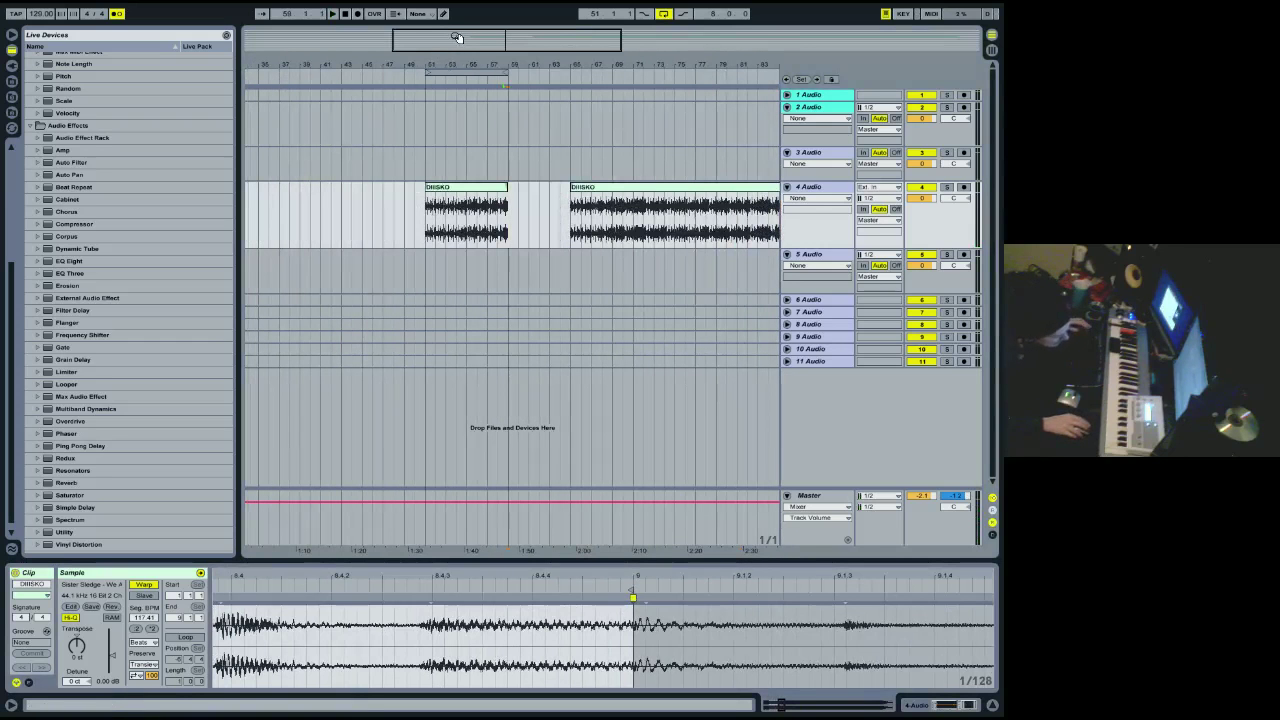
Set the warp mode of the eight-bar clip to Re-Pitch.
{"action": "left_click", "coordinate": [469, 206]}
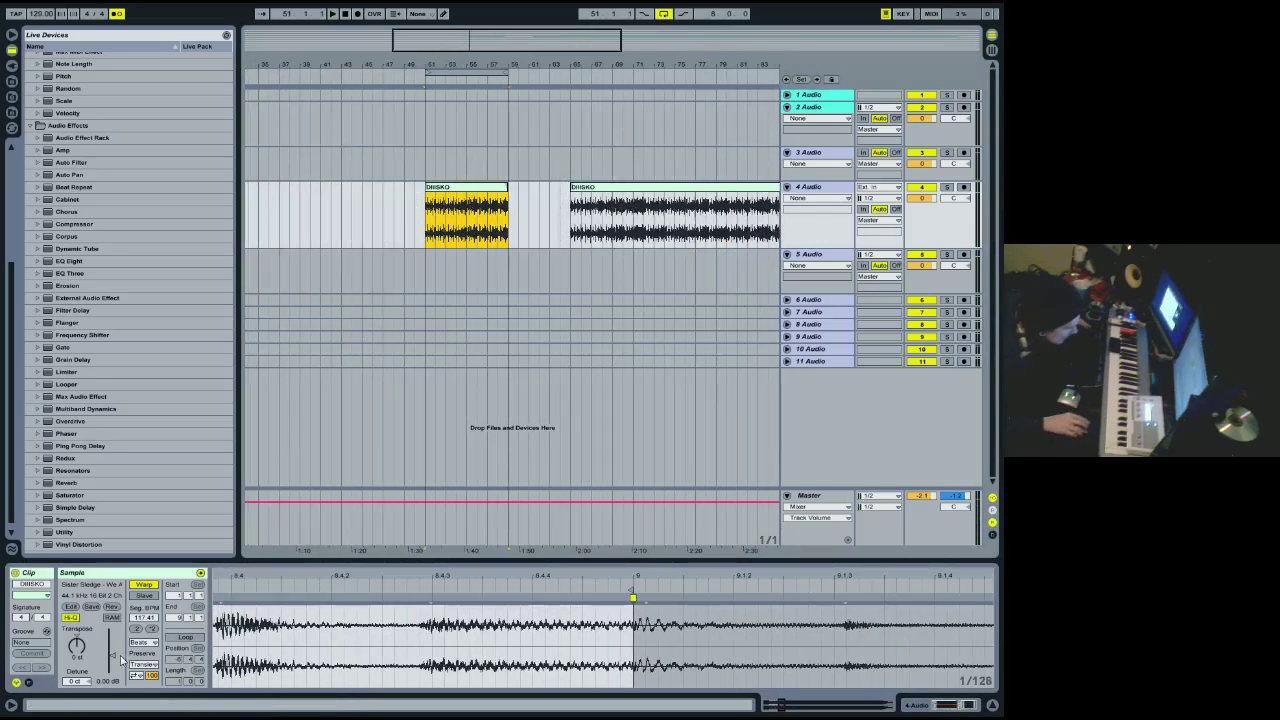
{"action": "left_click", "coordinate": [144, 642]}
{"action": "left_click", "coordinate": [158, 683]}
{"action": "left_click", "coordinate": [149, 643]}
{"action": "left_click", "coordinate": [146, 683]}
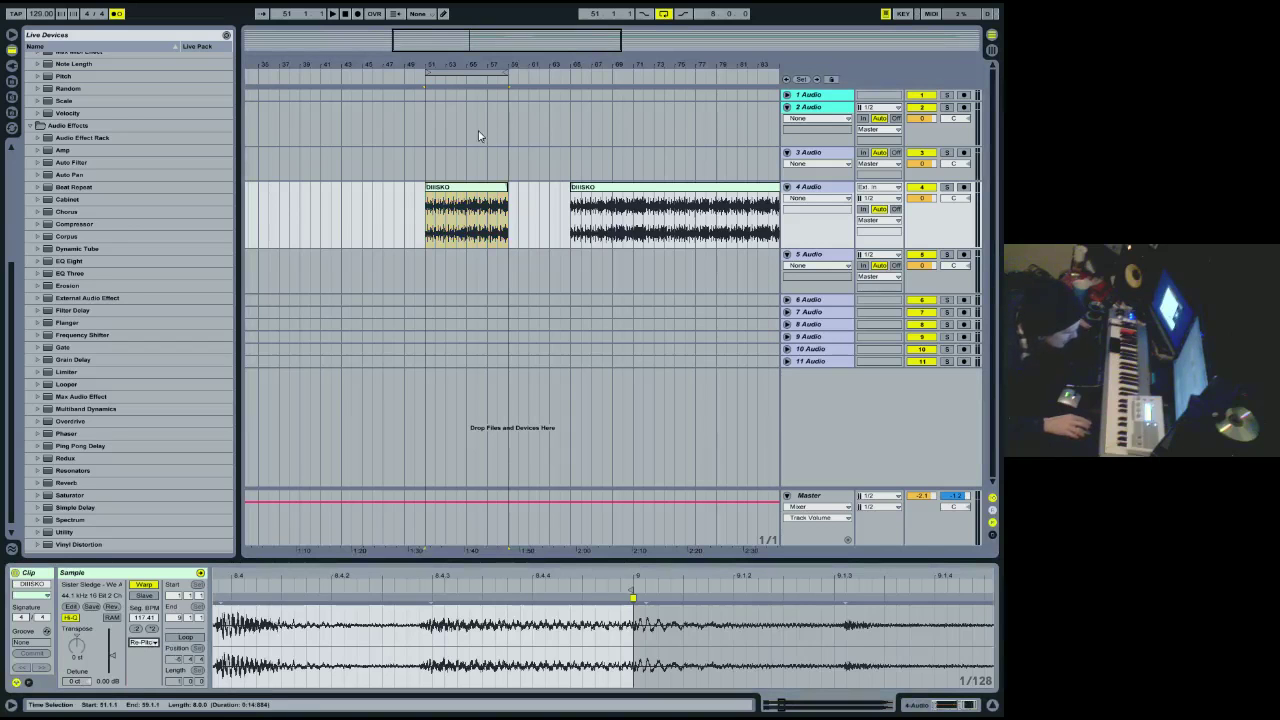
Play the loop, set the song tempo to 125 BPM and turn off the metronome.
{"action": "left_click", "coordinate": [436, 64]}
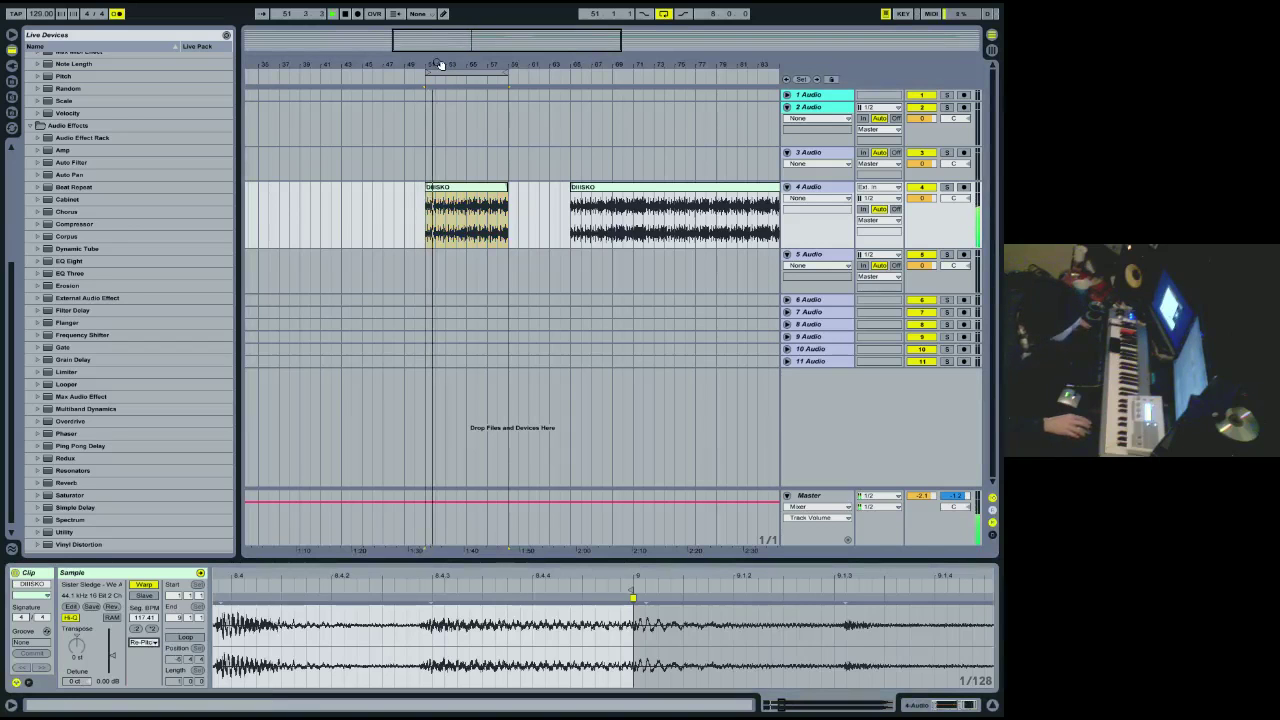
{"action": "left_click_drag", "start_coordinate": [40, 17], "coordinate": [40, 17]}
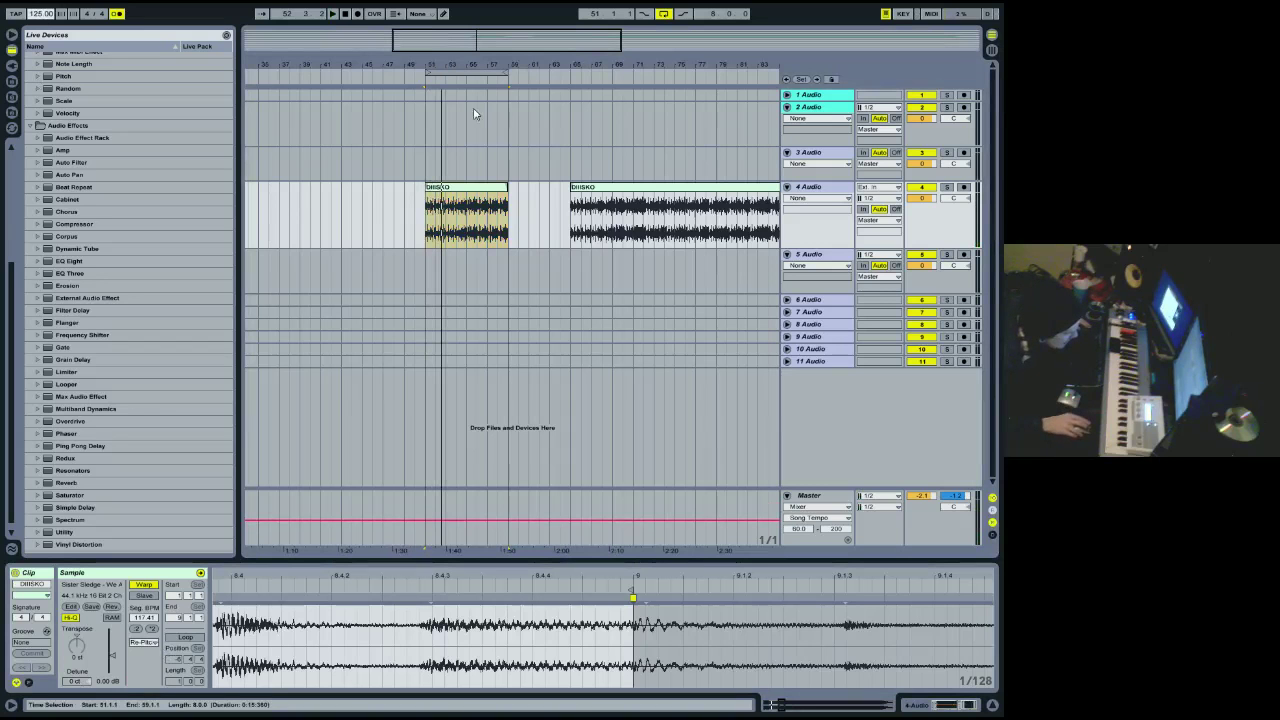
{"action": "mouse_move", "coordinate": [446, 63]}
{"action": "left_mouse_down"}
{"action": "mouse_move", "coordinate": [444, 93]}
{"action": "mouse_move", "coordinate": [420, 48]}
{"action": "mouse_move", "coordinate": [306, 44]}
{"action": "left_mouse_up"}
{"action": "left_click", "coordinate": [119, 14]}
Loop a two-beat section of the clip from 53.4.1, listen to it and shift the loop to 54.3.1.
{"action": "left_click", "coordinate": [369, 222]}
{"action": "key", "text": "space"}
{"action": "mouse_move", "coordinate": [369, 222]}
{"action": "left_mouse_down"}
{"action": "mouse_move", "coordinate": [383, 223]}
{"action": "mouse_move", "coordinate": [367, 227]}
{"action": "left_mouse_up"}
{"action": "right_click", "coordinate": [366, 224]}
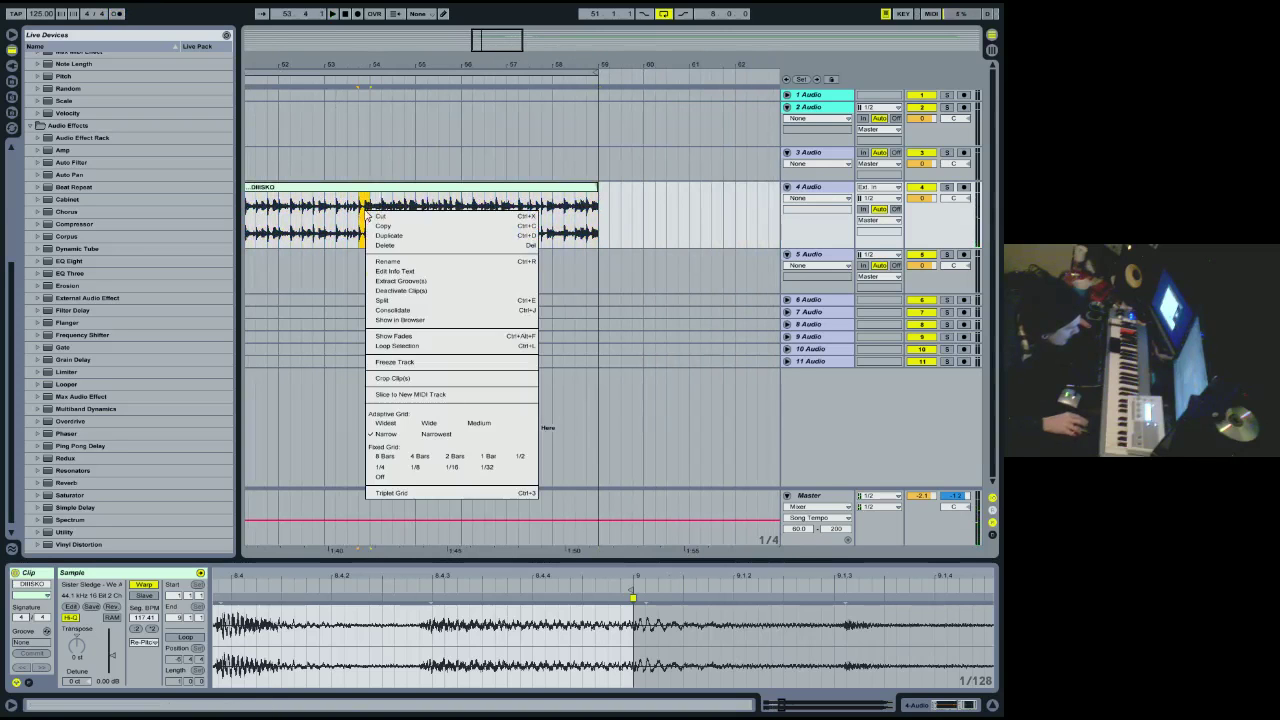
{"action": "left_click", "coordinate": [383, 346]}
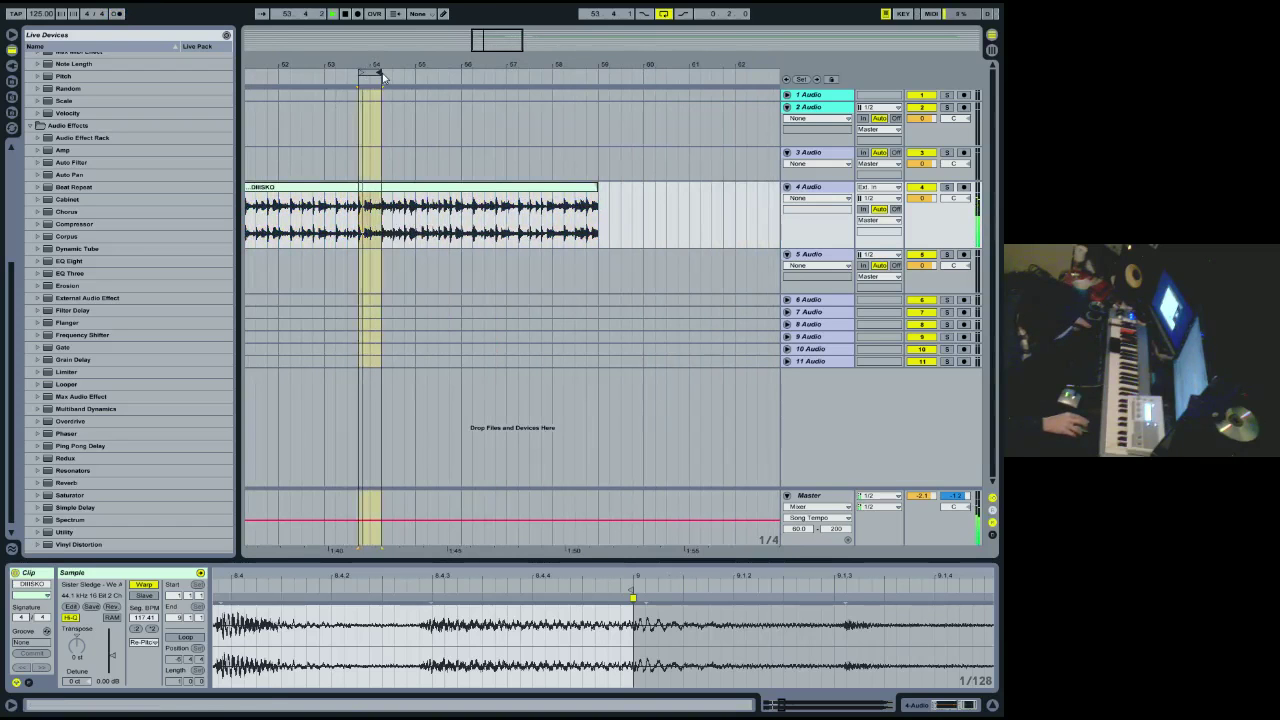
{"action": "left_click_drag", "start_coordinate": [460, 72], "coordinate": [458, 67]}
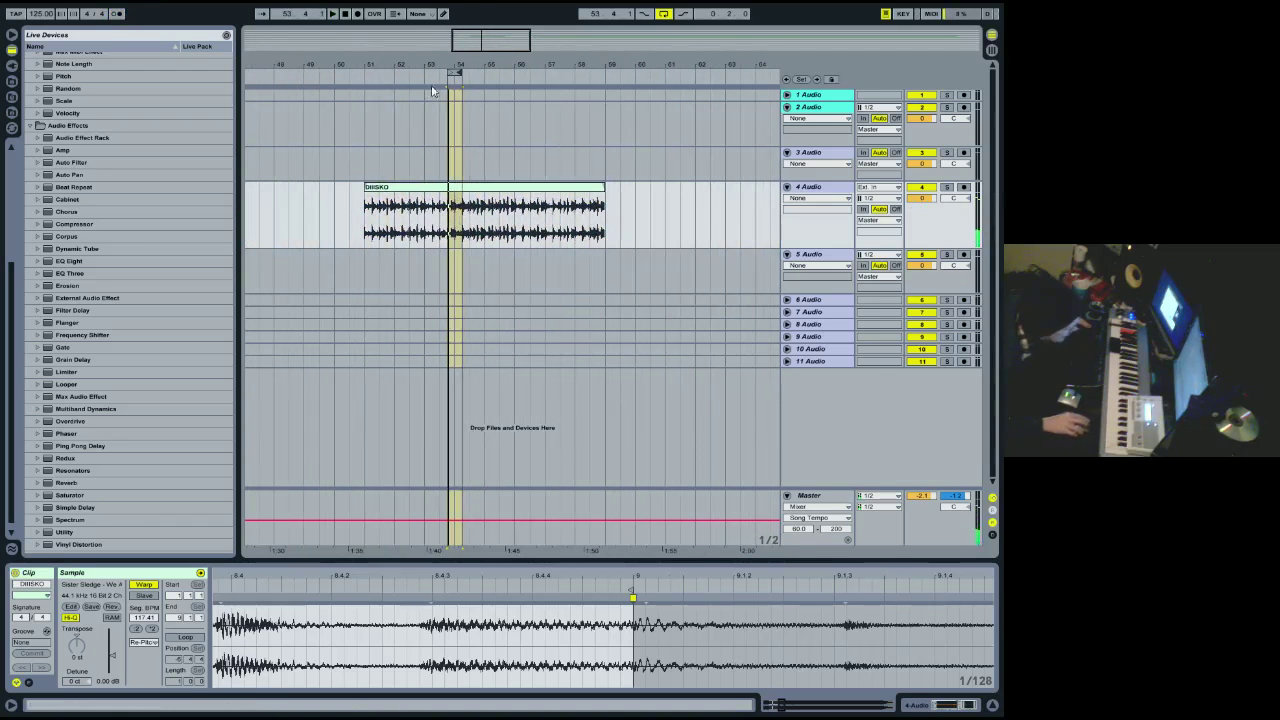
{"action": "left_click_drag", "start_coordinate": [453, 65], "coordinate": [483, 50]}
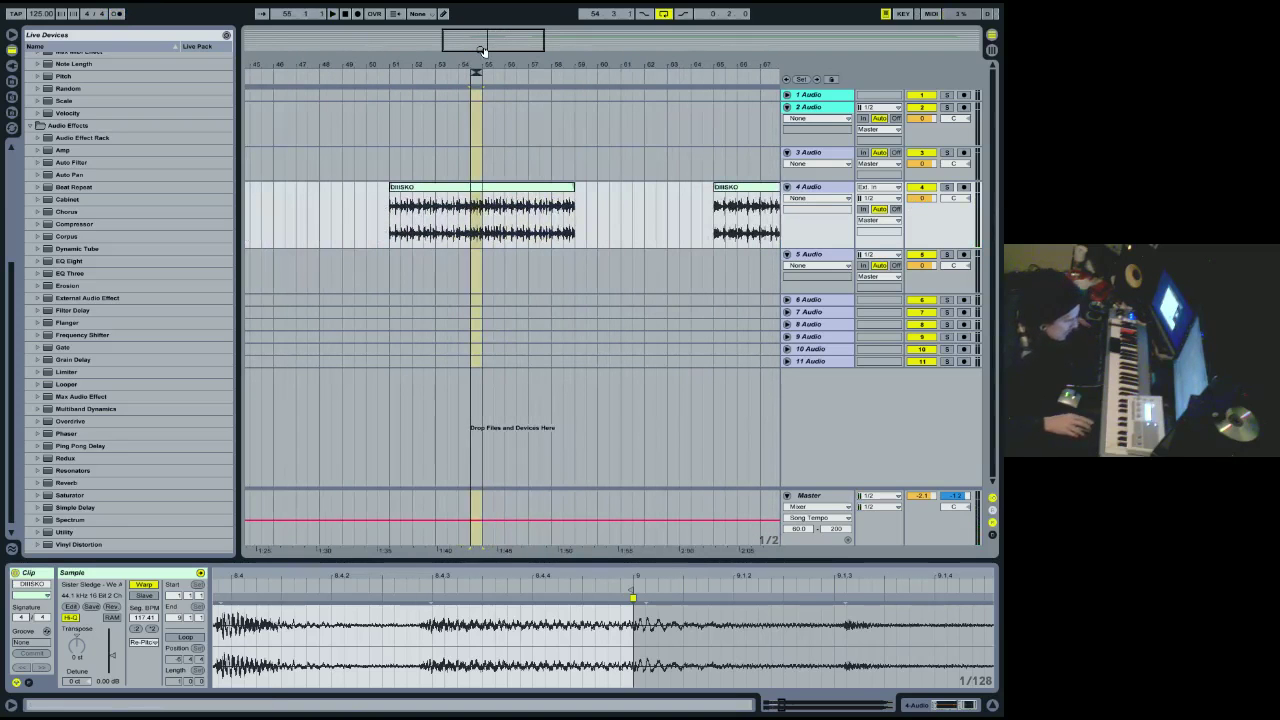
Play the eight-bar clip and audition two-beat sections by shifting the loop to 57.1.1 and 51.1.1.
{"action": "key", "text": "space"}
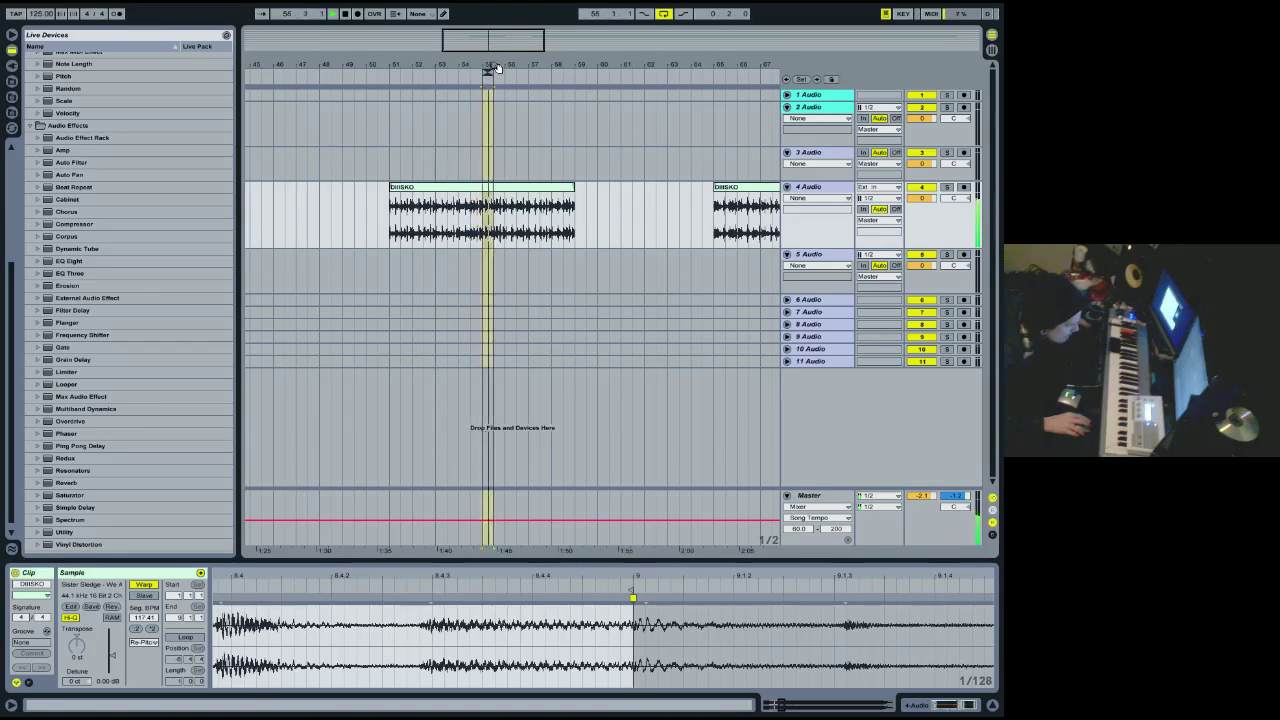
{"action": "key", "text": "plus"}
{"action": "left_click_drag", "start_coordinate": [482, 73], "coordinate": [582, 72]}
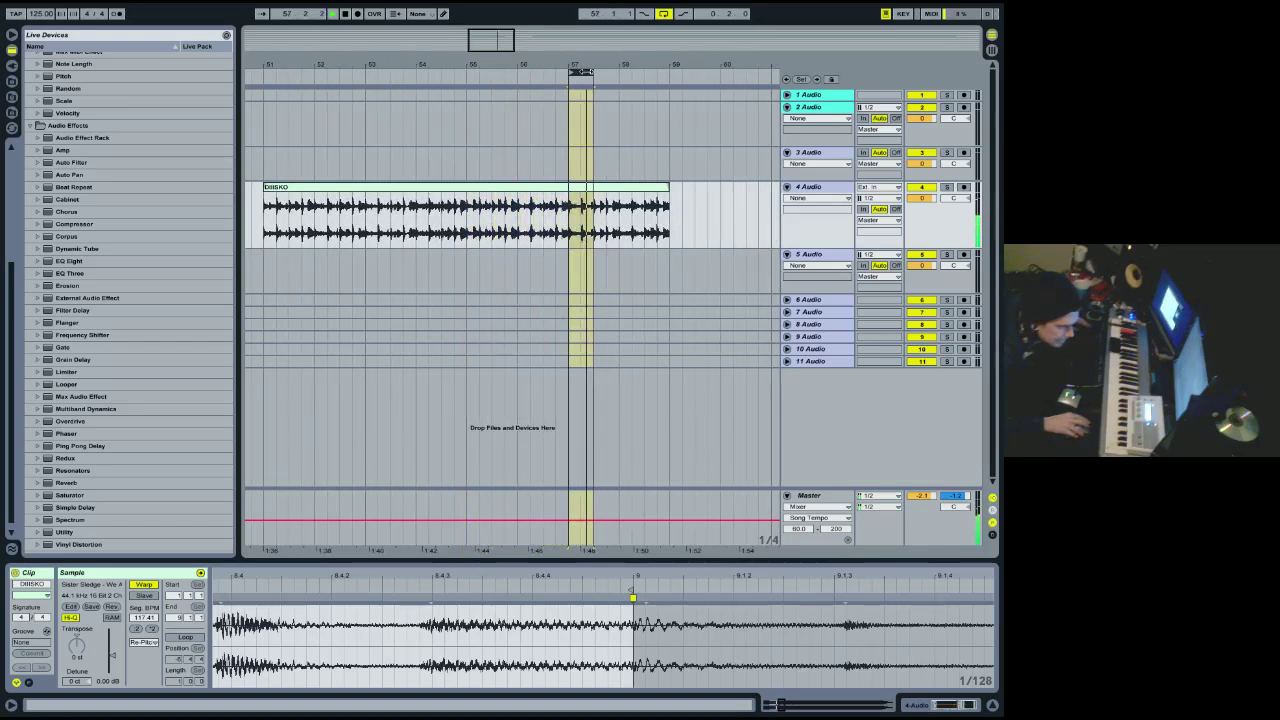
{"action": "left_click_drag", "start_coordinate": [587, 68], "coordinate": [400, 72]}
{"action": "key", "text": "minus"}
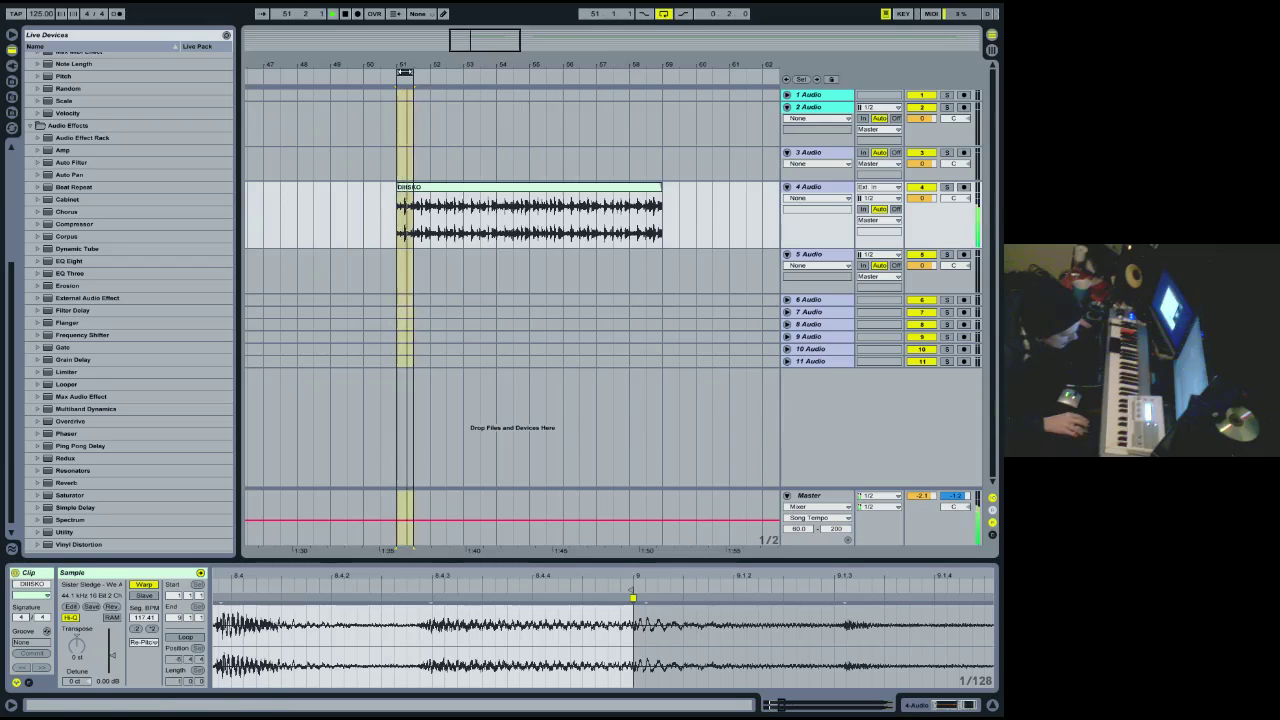
Move the two-beat sections at 51.1.1 and 52.1.1 out of the clip, placing them side by side from bar 48.
{"action": "left_click_drag", "start_coordinate": [405, 212], "coordinate": [325, 194]}
{"action": "left_click", "coordinate": [449, 188]}
{"action": "key", "text": "space"}
{"action": "left_click_drag", "start_coordinate": [404, 72], "coordinate": [438, 73]}
{"action": "left_click_drag", "start_coordinate": [434, 215], "coordinate": [310, 194]}
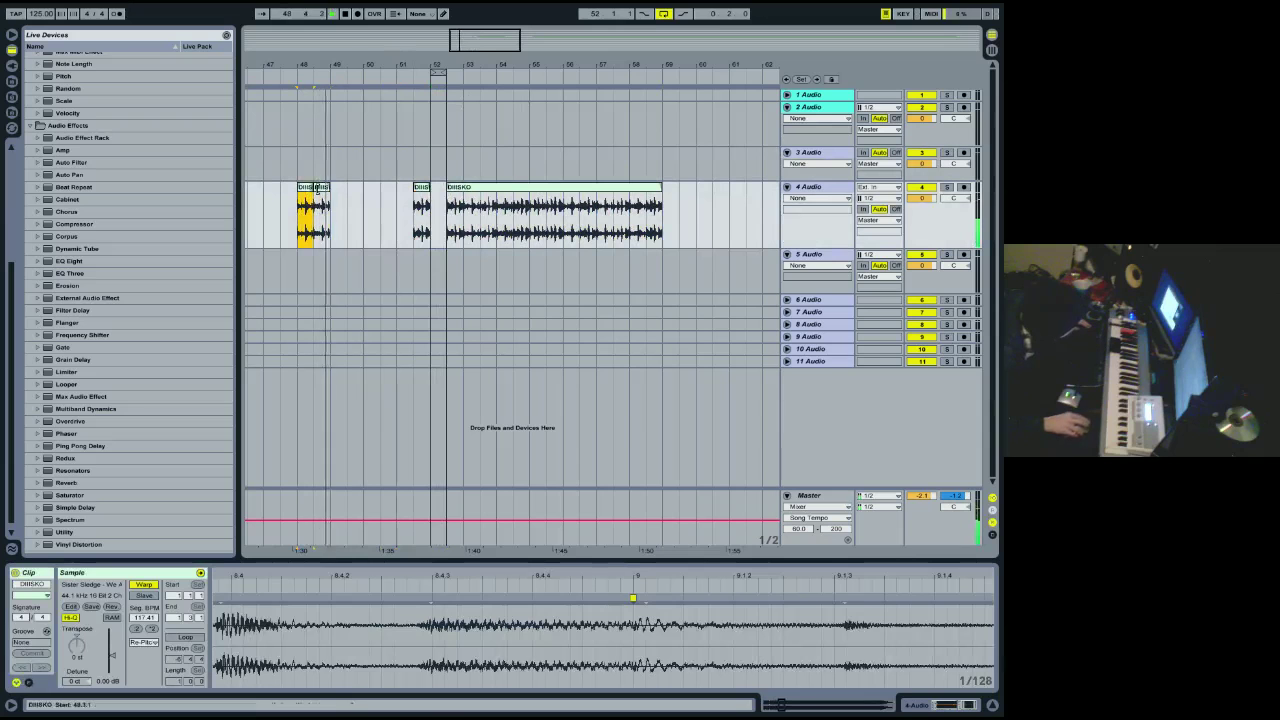
Audition the two-beat sections at 53.1.1 and 54.1.1, then extend the loop to one bar starting at 53.3.1.
{"action": "left_click_drag", "start_coordinate": [438, 72], "coordinate": [477, 75]}
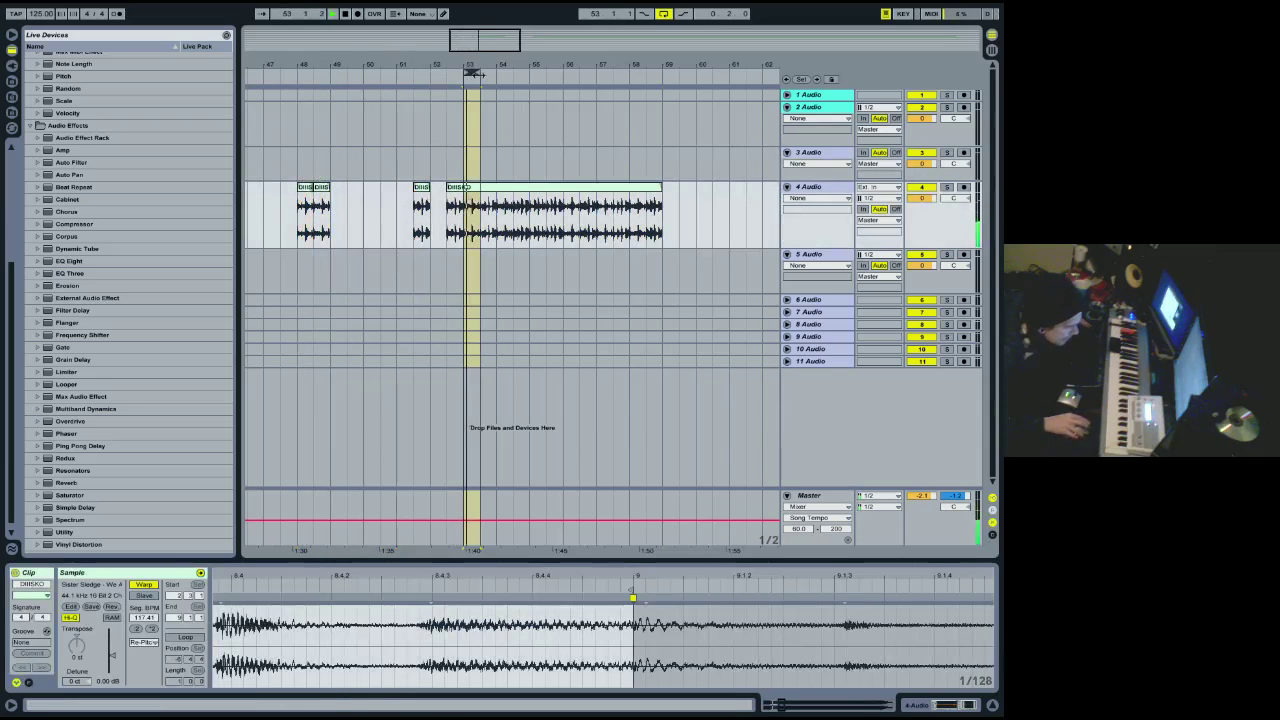
{"action": "key", "text": "plus"}
{"action": "key", "text": "minus"}
{"action": "key", "text": "minus"}
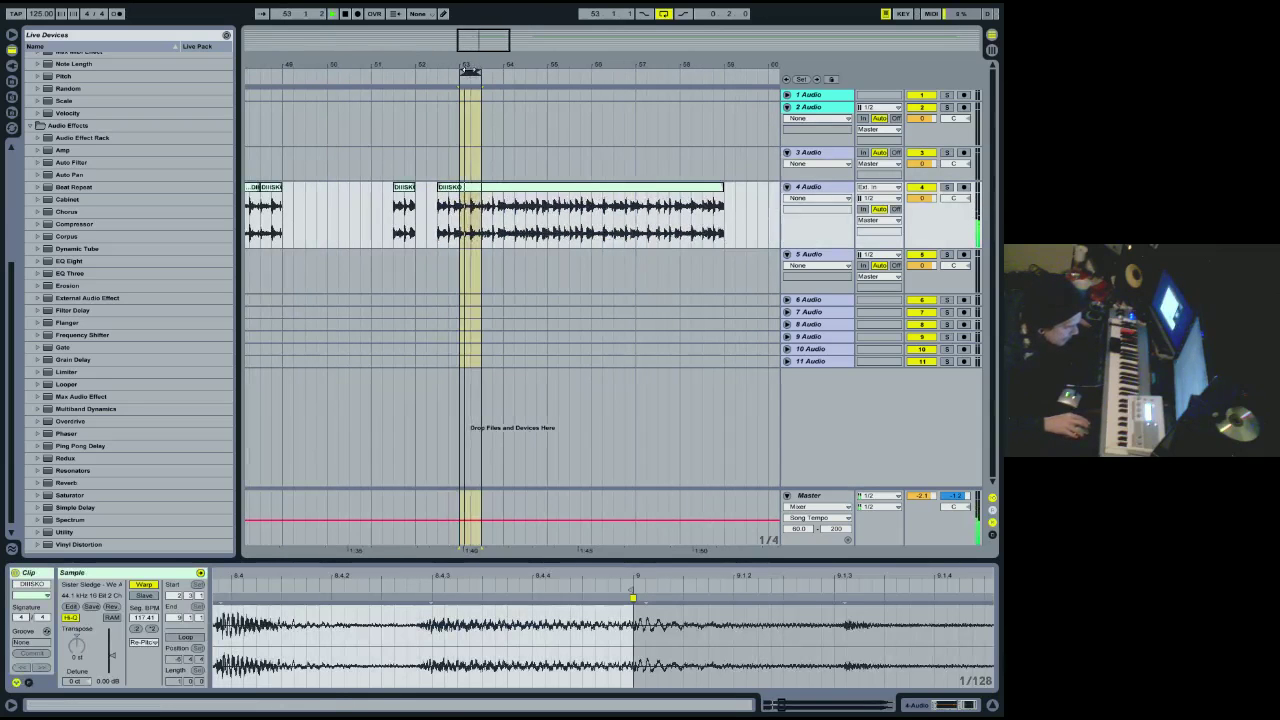
{"action": "left_click_drag", "start_coordinate": [470, 75], "coordinate": [508, 75]}
{"action": "left_click_drag", "start_coordinate": [496, 228], "coordinate": [520, 222]}
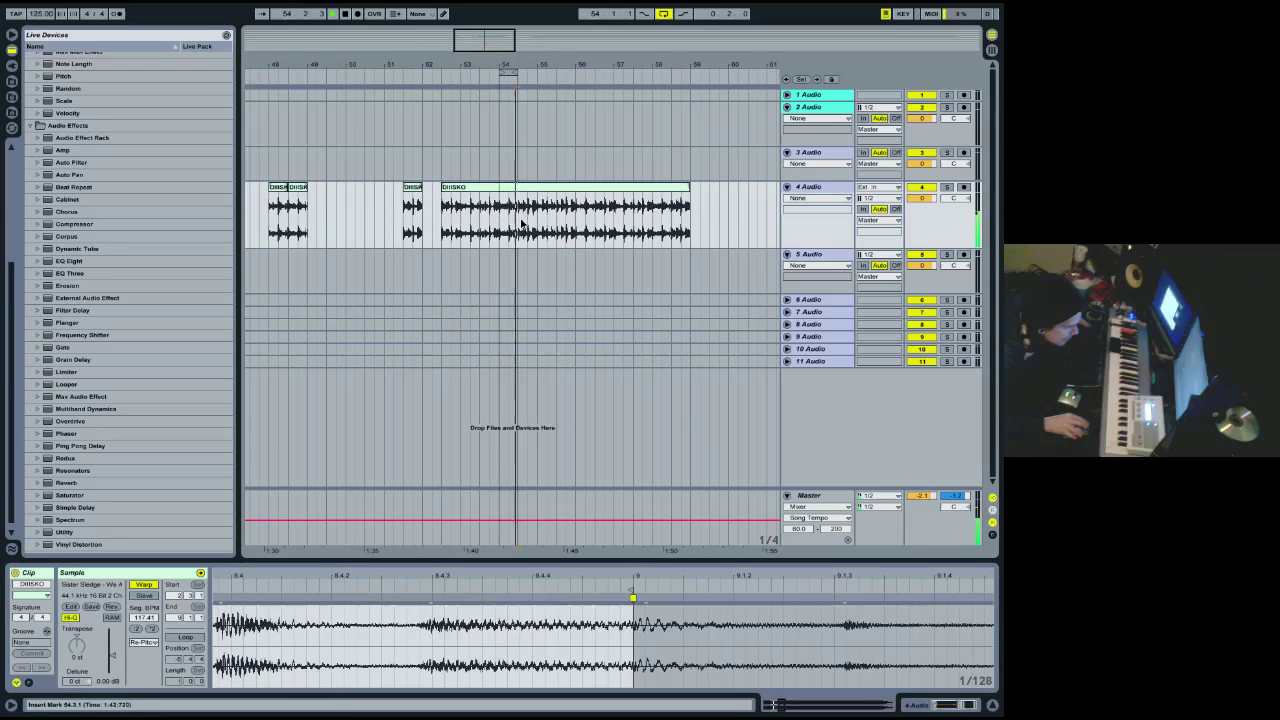
{"action": "left_click_drag", "start_coordinate": [500, 75], "coordinate": [481, 73]}
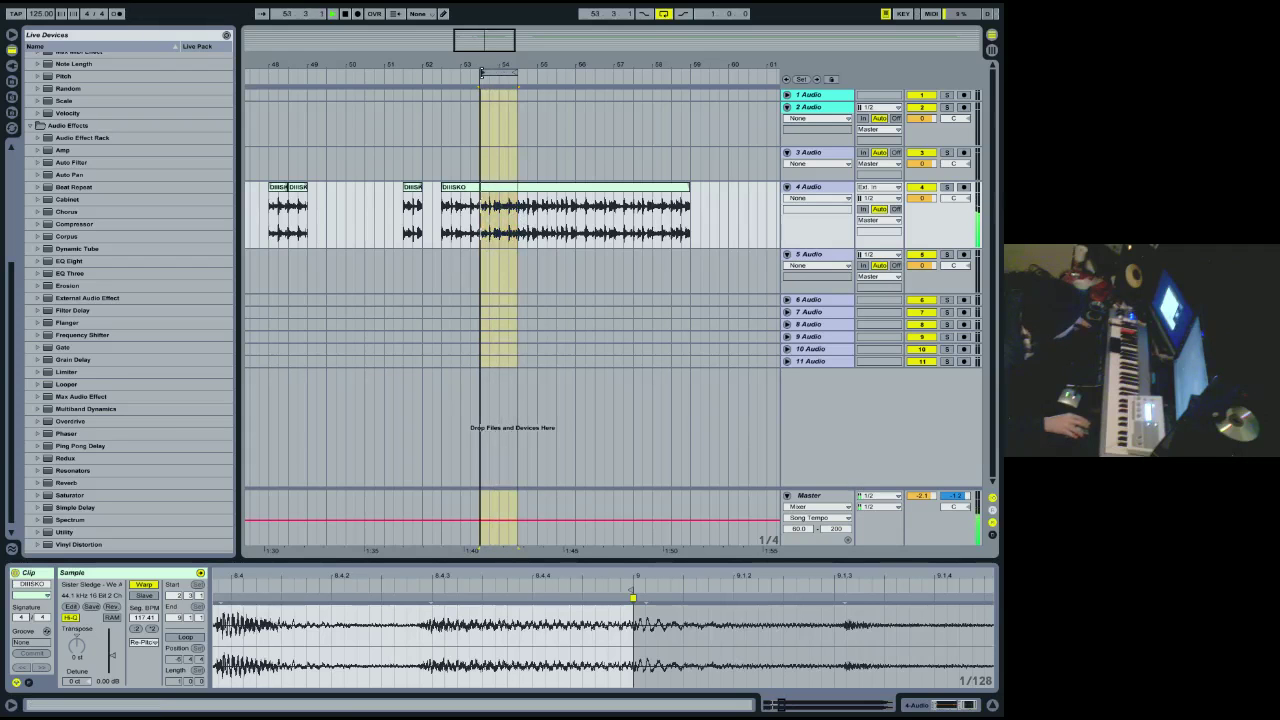
Move the one-bar section starting at 53.3.1 to an empty spot at 43.1.1 and loop it there.
{"action": "left_click_drag", "start_coordinate": [482, 222], "coordinate": [294, 193]}
{"action": "key", "text": "minus"}
{"action": "key", "text": "minus"}
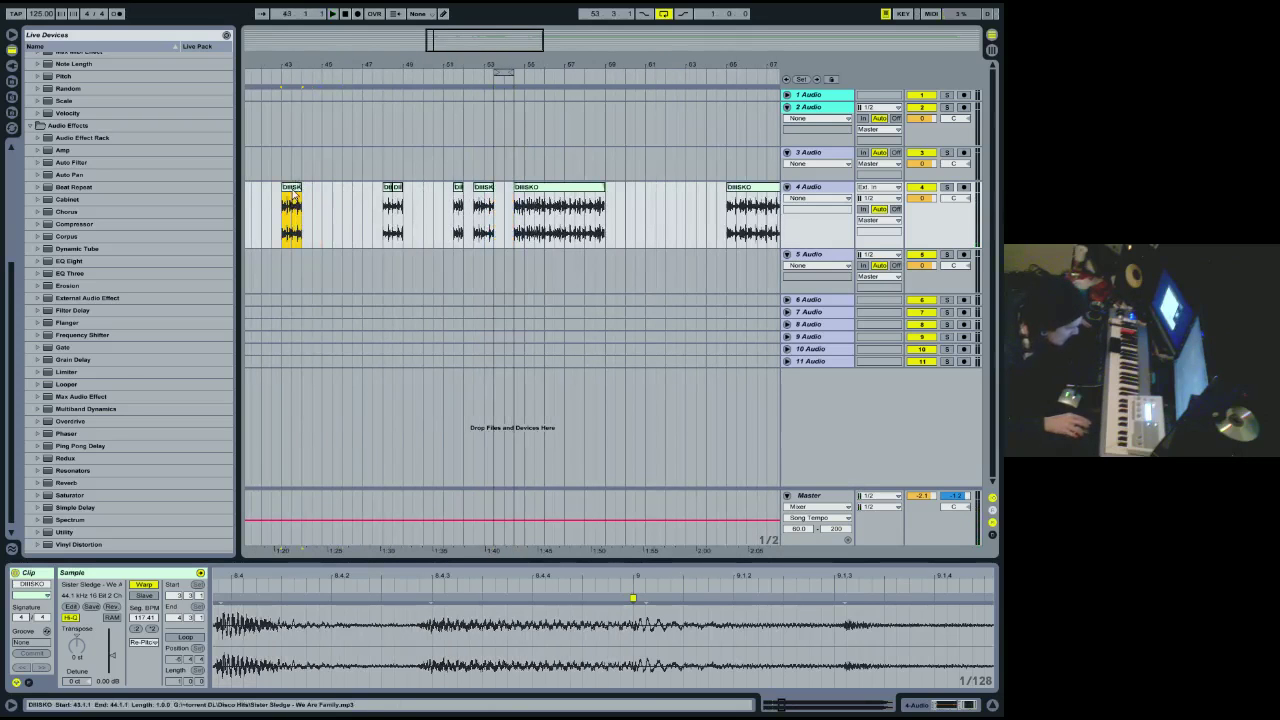
{"action": "right_click", "coordinate": [294, 191]}
{"action": "left_click", "coordinate": [327, 315]}
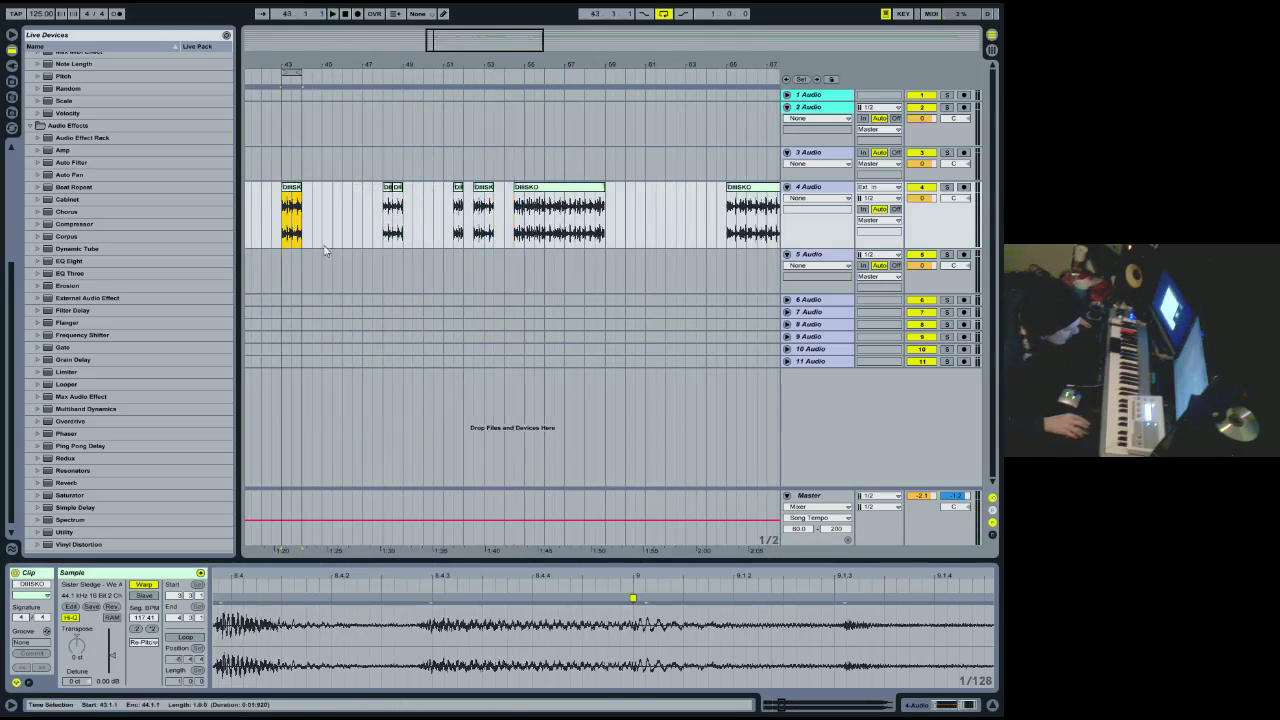
Add a warp marker on the first transient of the one-bar clip and align it with its start at 3.3.
{"action": "double_click", "coordinate": [584, 572]}
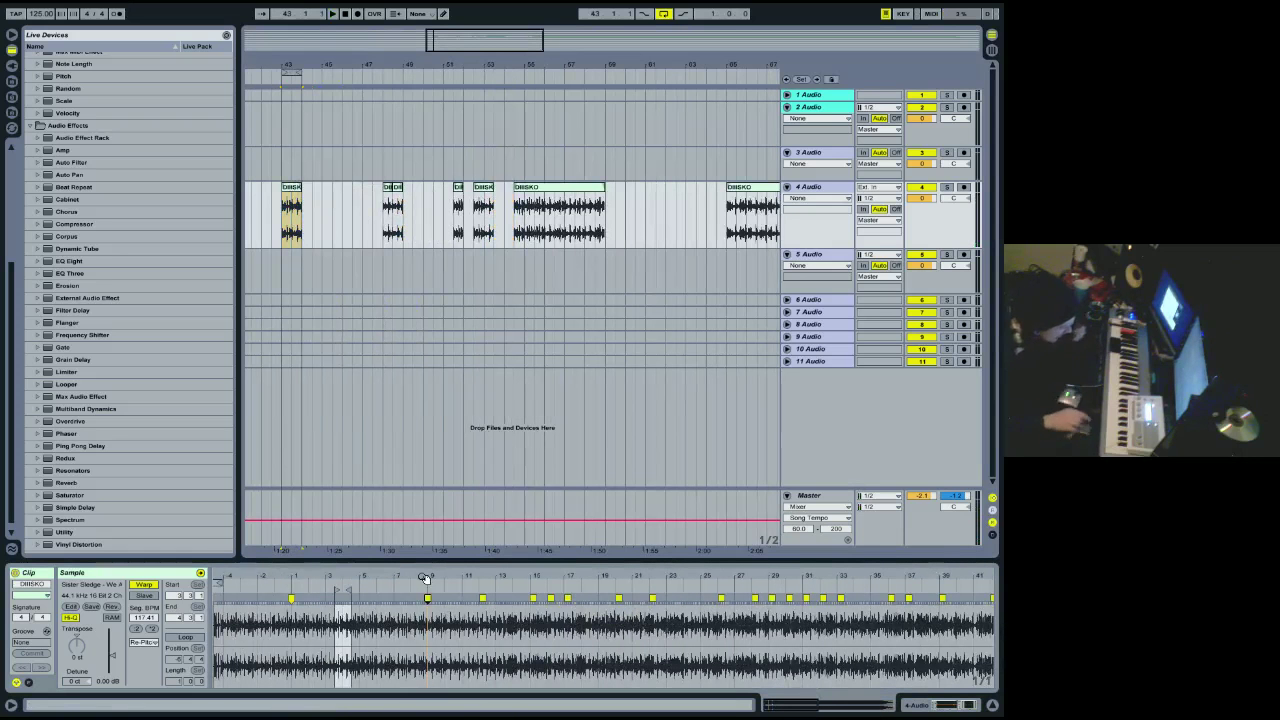
{"action": "left_click_drag", "start_coordinate": [328, 579], "coordinate": [328, 680]}
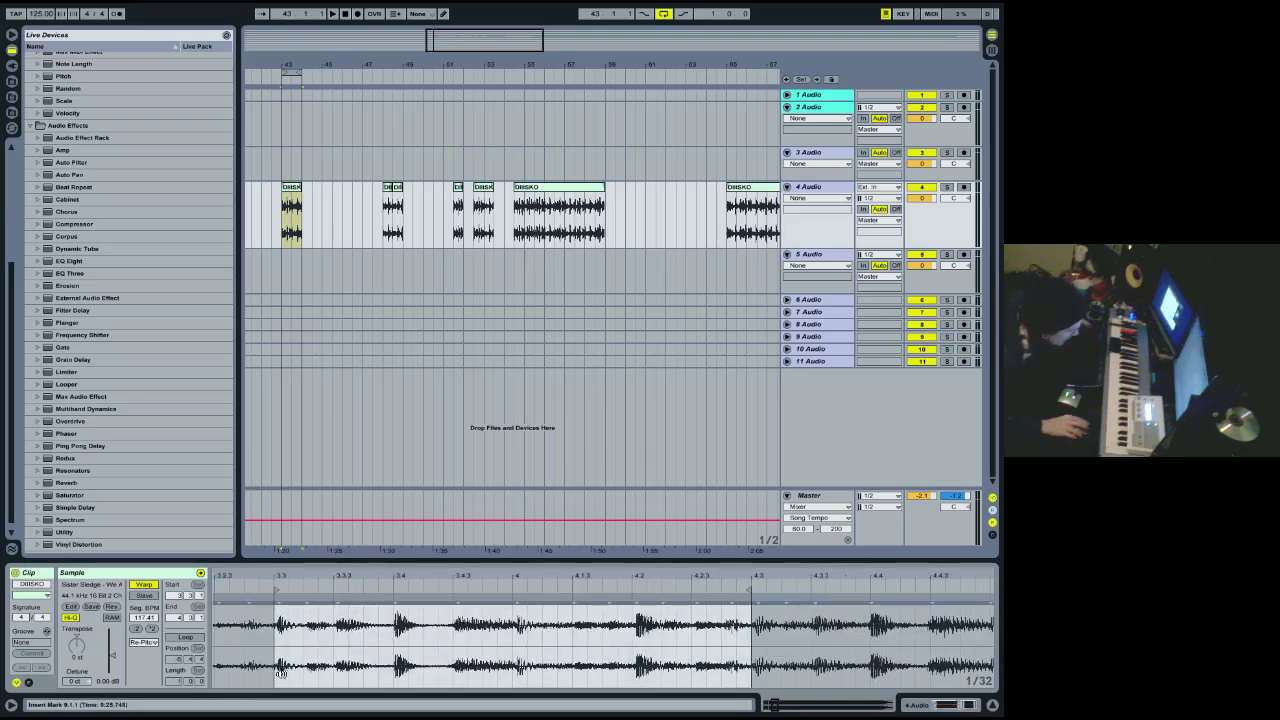
{"action": "left_click_drag", "start_coordinate": [276, 579], "coordinate": [276, 640]}
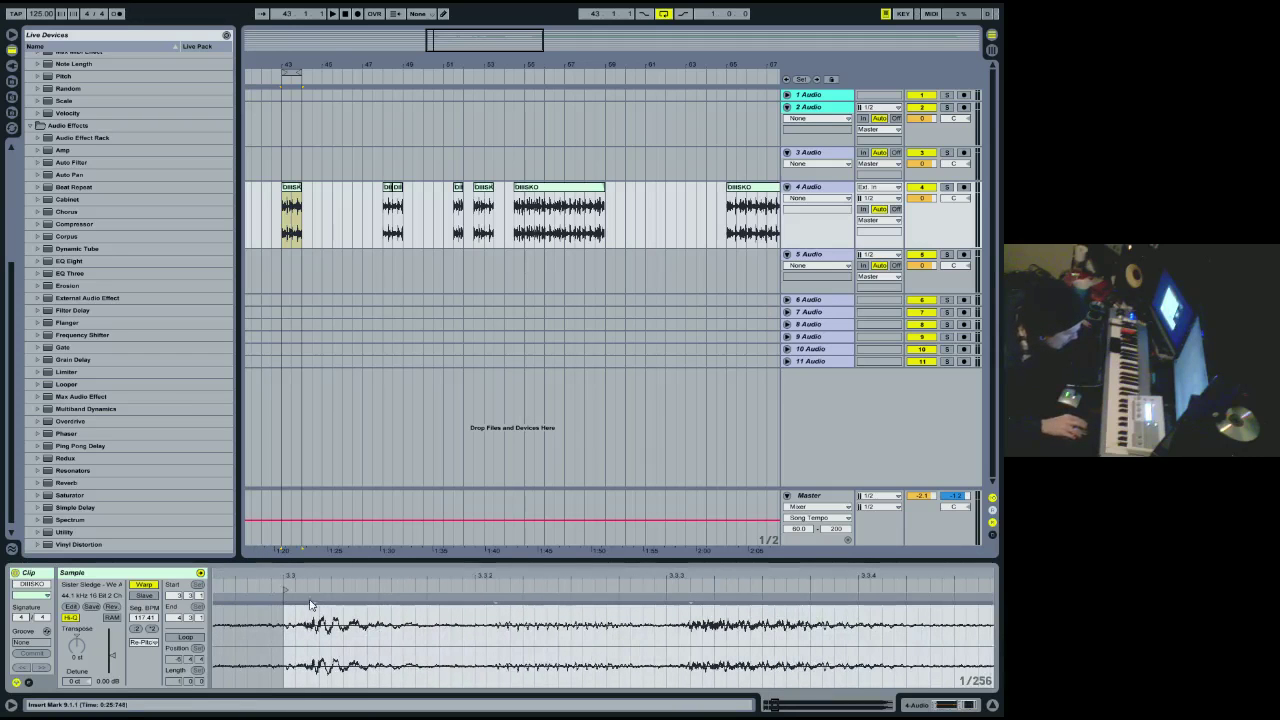
{"action": "mouse_move", "coordinate": [303, 598]}
{"action": "left_mouse_down"}
{"action": "mouse_move", "coordinate": [283, 598]}
{"action": "mouse_move", "coordinate": [292, 571]}
{"action": "left_mouse_up"}
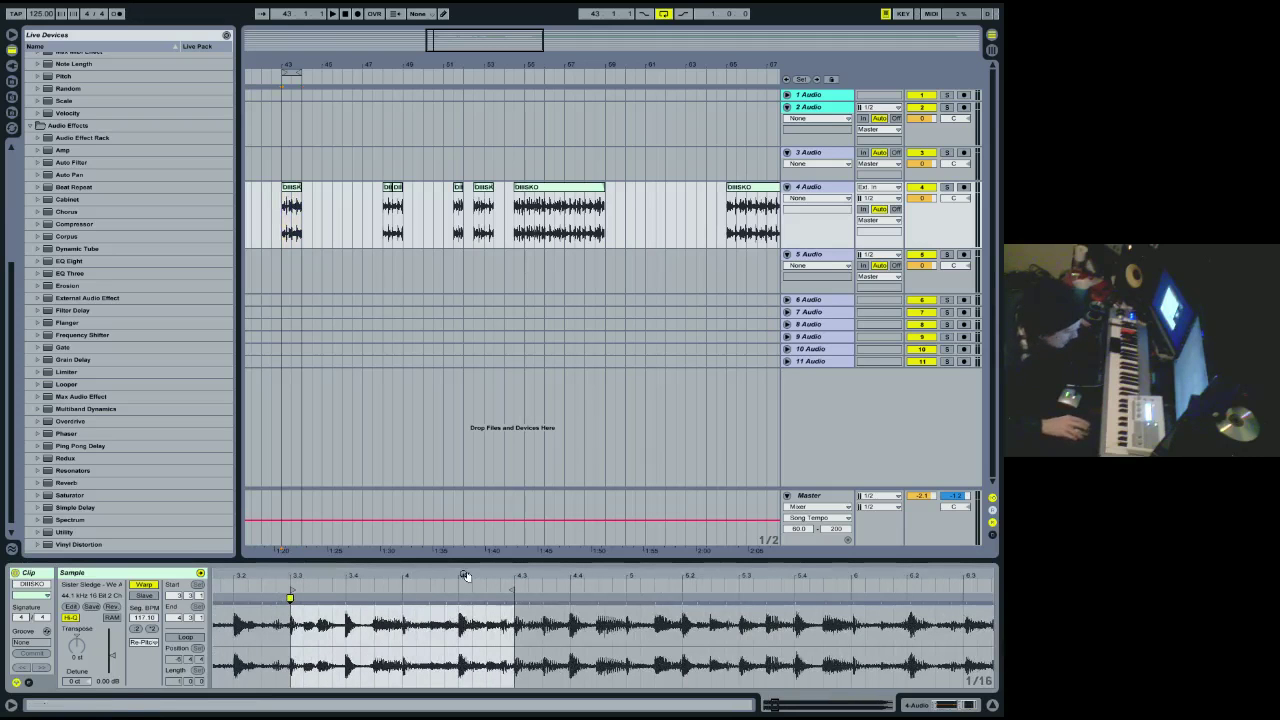
Add a warp marker on the transient at the one-bar clip's end and align it with 4.3.
{"action": "left_click", "coordinate": [290, 189]}
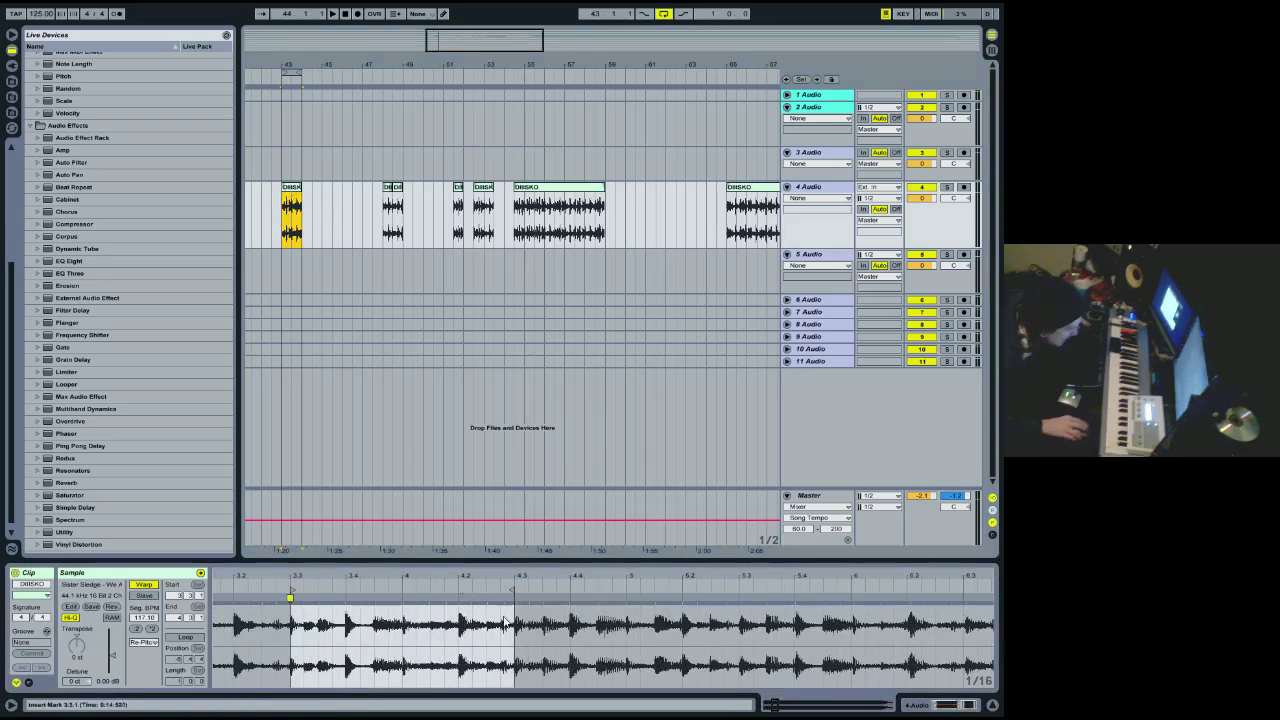
{"action": "left_click_drag", "start_coordinate": [510, 575], "coordinate": [564, 580]}
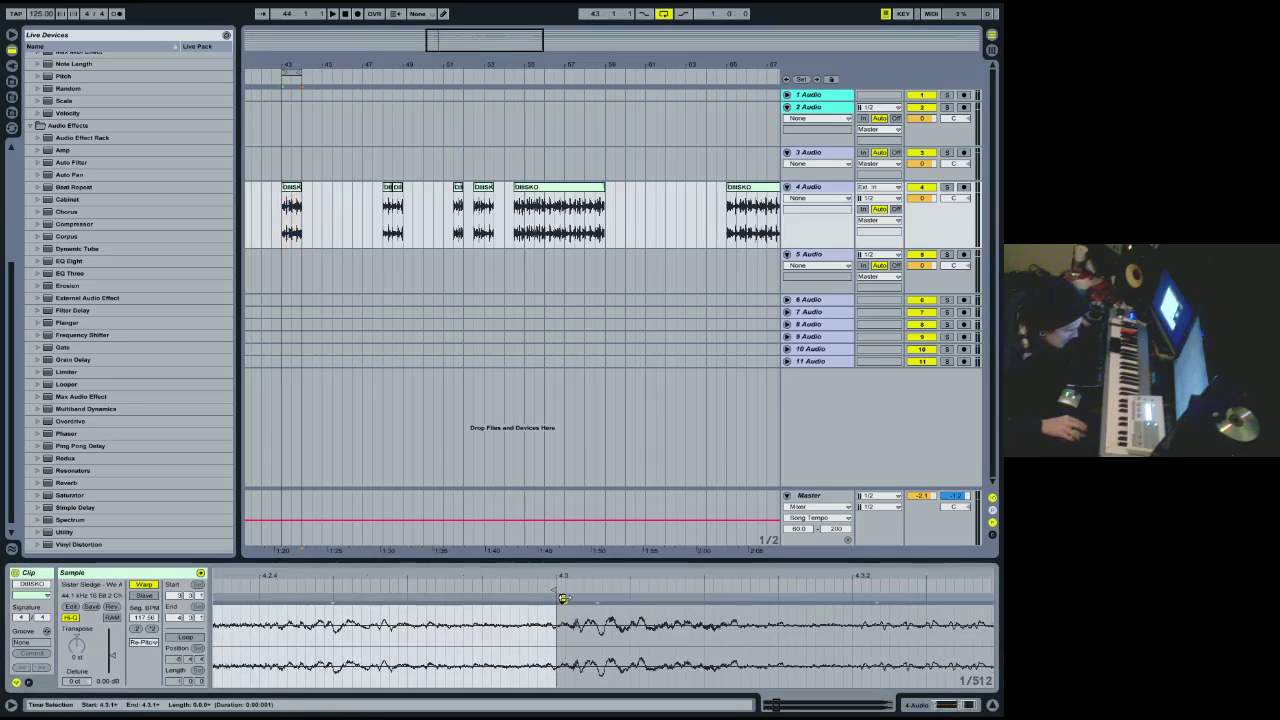
{"action": "mouse_move", "coordinate": [572, 598]}
{"action": "left_mouse_down"}
{"action": "mouse_move", "coordinate": [556, 598]}
{"action": "mouse_move", "coordinate": [566, 577]}
{"action": "left_mouse_up"}
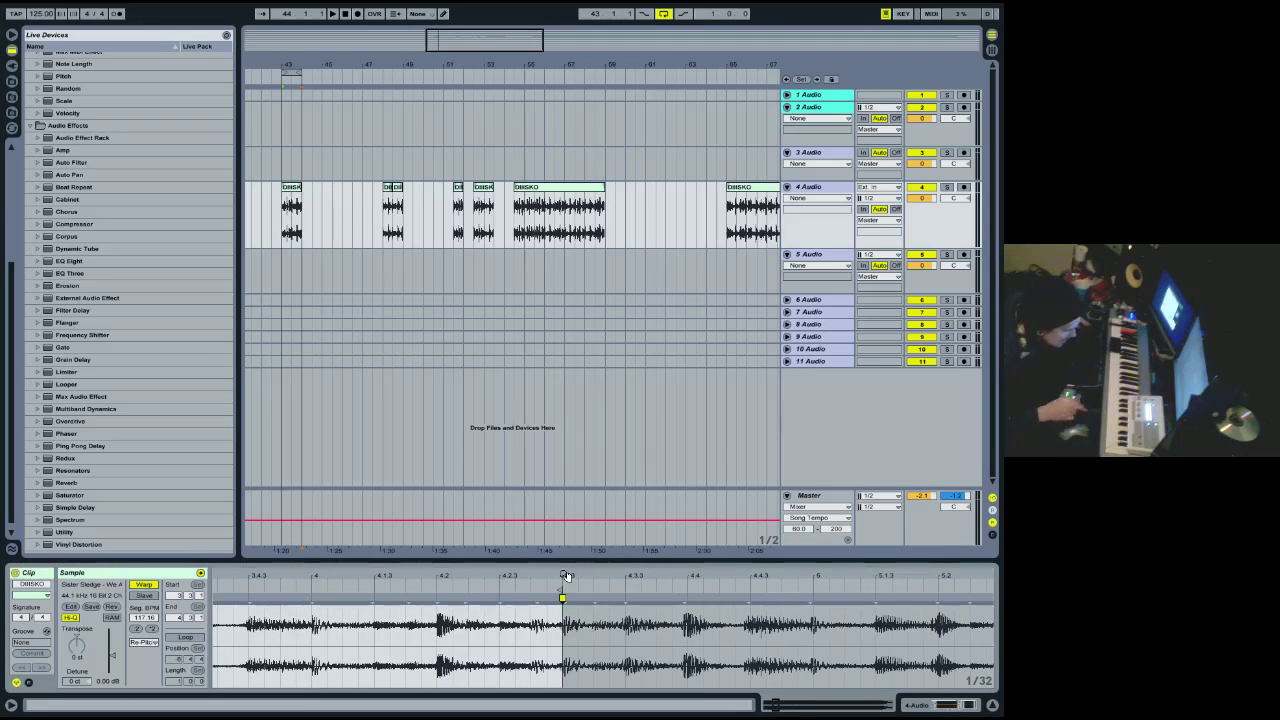
Play the looped one-bar clip at bar 43 and check its timing against the grid.
{"action": "left_click", "coordinate": [296, 194]}
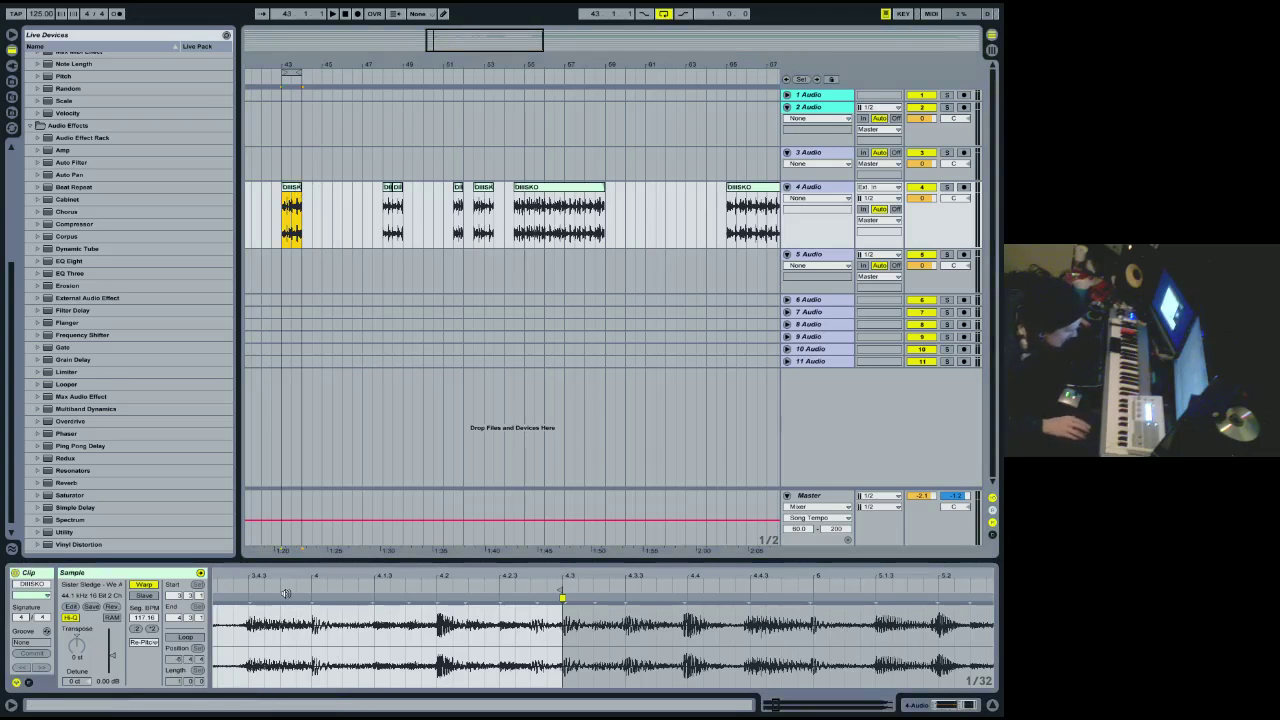
{"action": "left_click_drag", "start_coordinate": [360, 571], "coordinate": [360, 545]}
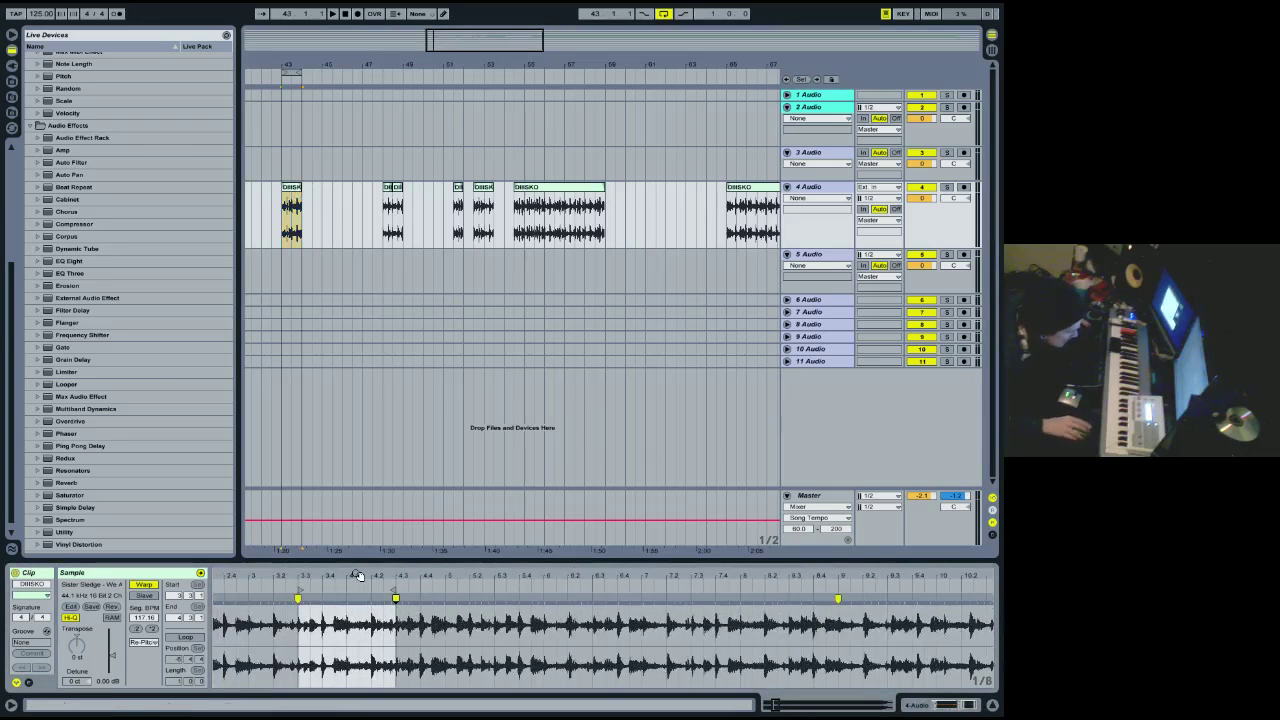
{"action": "left_click_drag", "start_coordinate": [285, 62], "coordinate": [284, 153]}
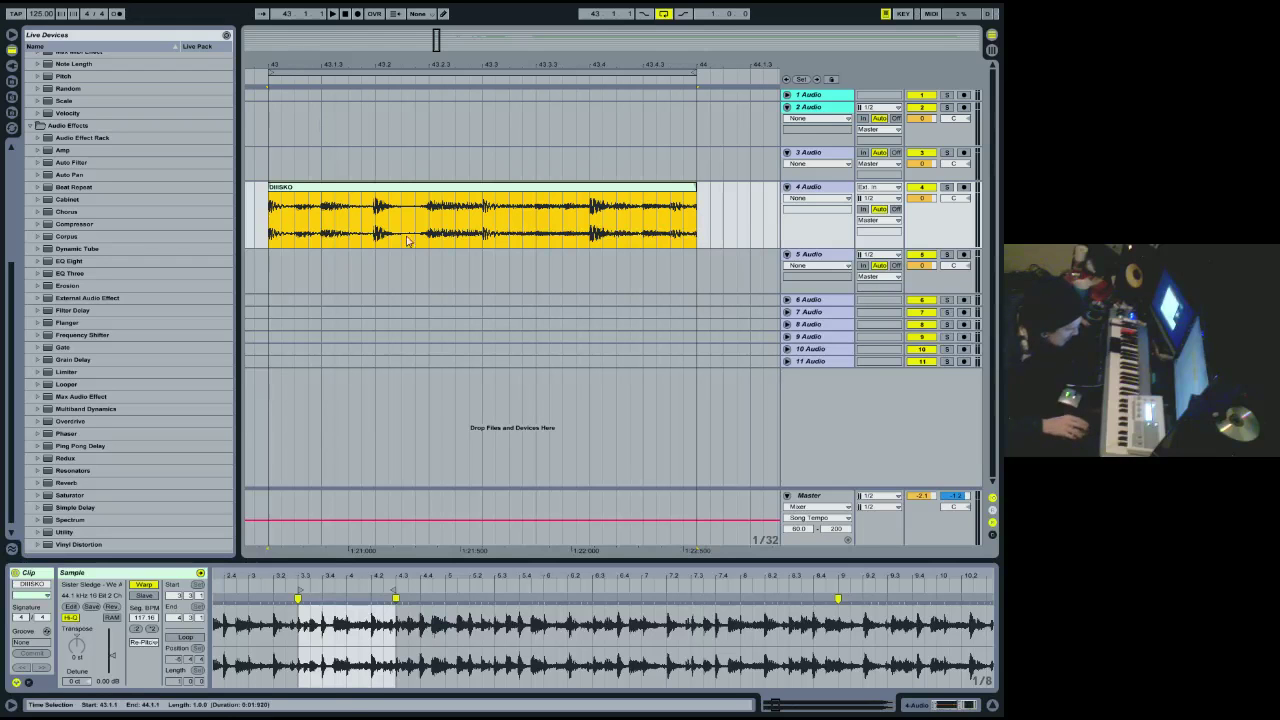
{"action": "key", "text": "space"}
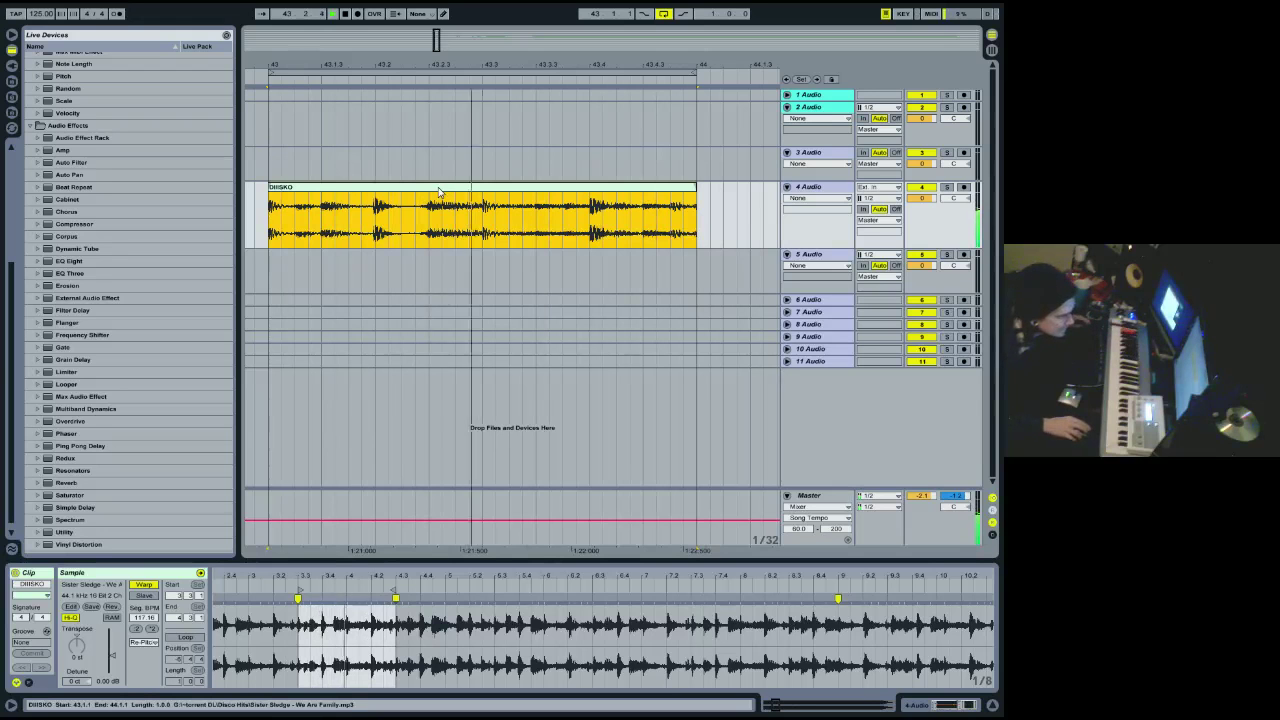
{"action": "left_click_drag", "start_coordinate": [440, 65], "coordinate": [440, 25]}
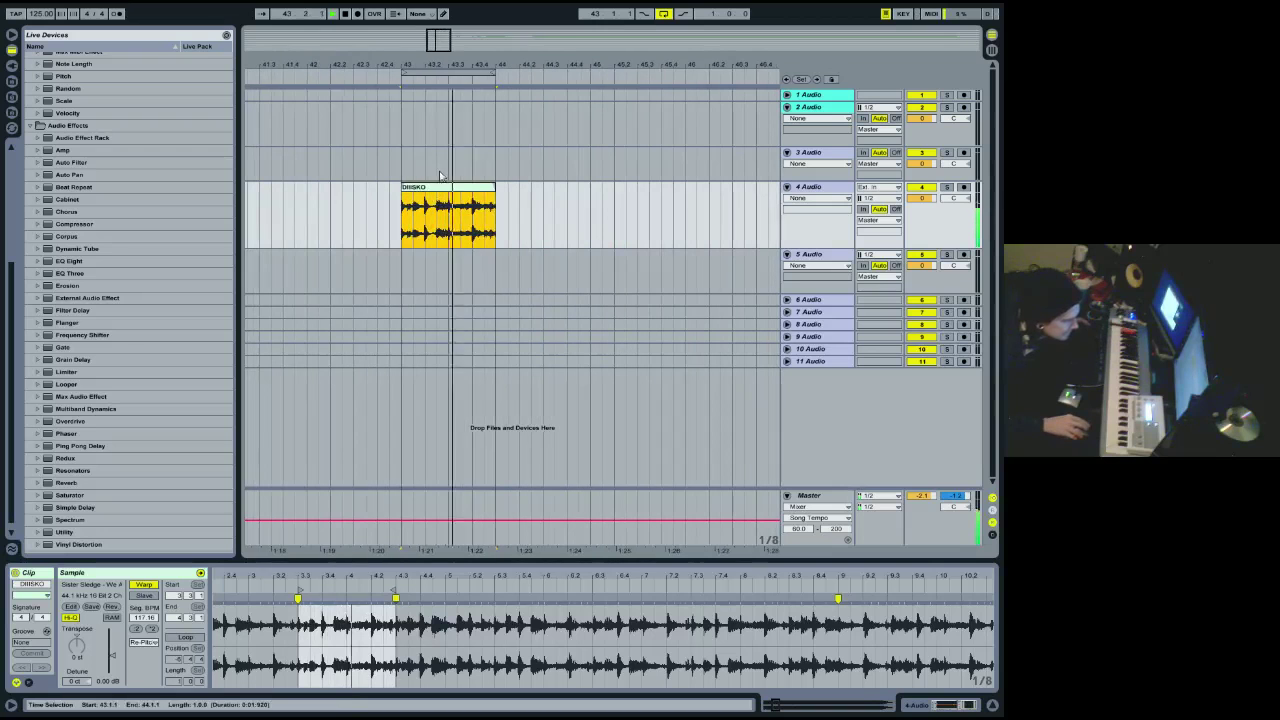
Set the one-bar clip's warp mode to Beats and play the loop.
{"action": "key", "text": "space"}
{"action": "left_click", "coordinate": [143, 641]}
{"action": "left_click", "coordinate": [148, 650]}
{"action": "key", "text": "space"}
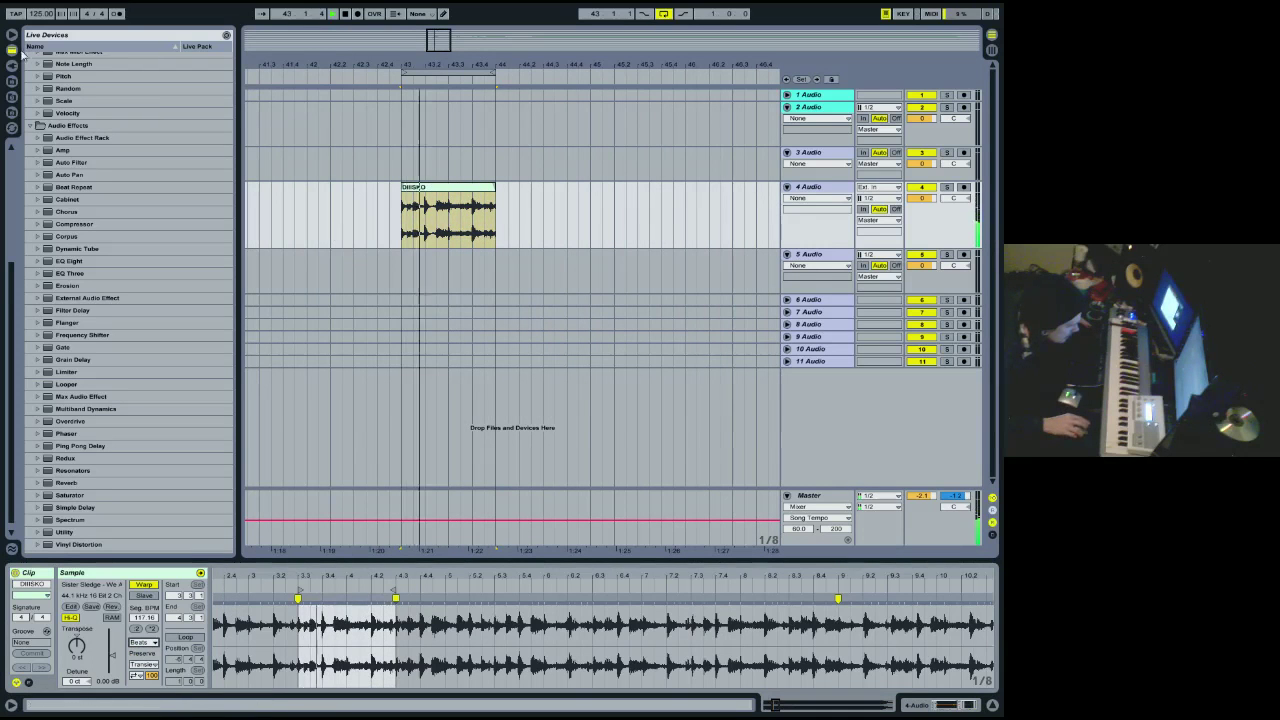
Add an Auto Filter before the EQ Eight on track 4, set to band-pass at about 680 Hz.
{"action": "left_click", "coordinate": [826, 187]}
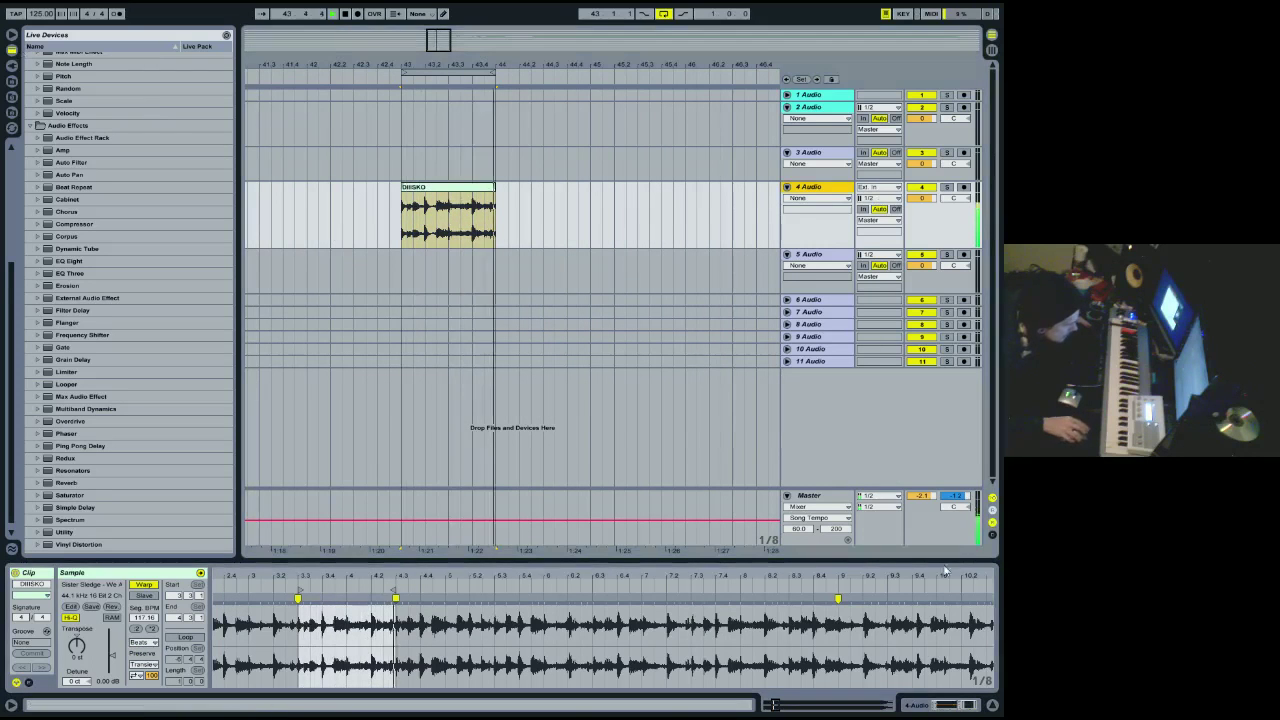
{"action": "left_click", "coordinate": [946, 704]}
{"action": "left_click", "coordinate": [70, 162]}
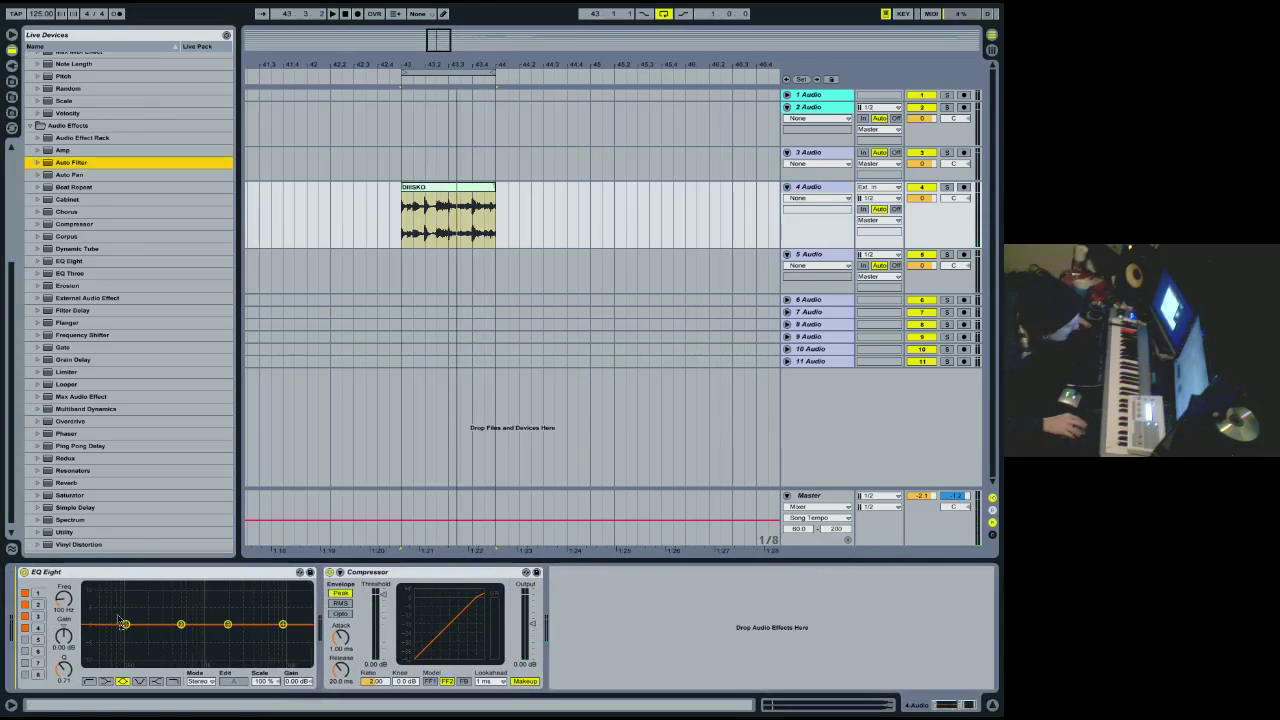
{"action": "key", "text": "Return"}
{"action": "left_click", "coordinate": [94, 649]}
{"action": "left_click_drag", "start_coordinate": [141, 648], "coordinate": [141, 651]}
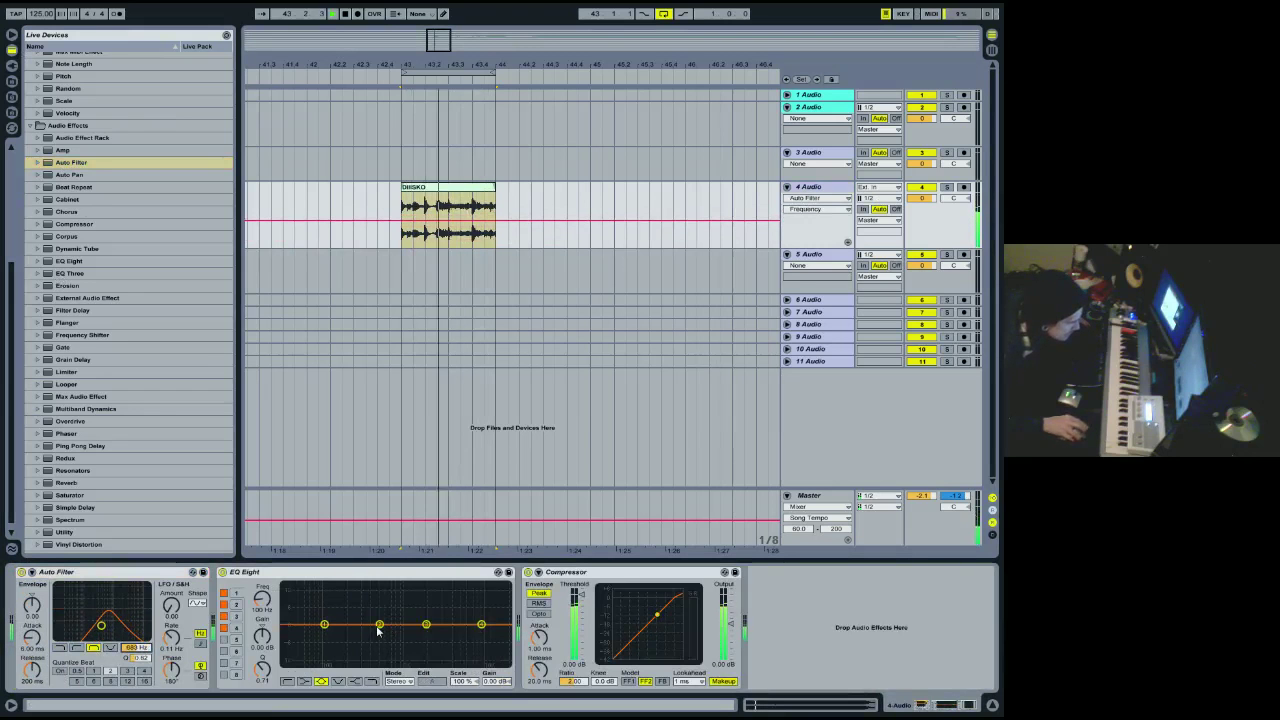
Switch off the Auto Filter on track 4 and listen to the one-bar loop without it.
{"action": "left_click", "coordinate": [22, 573]}
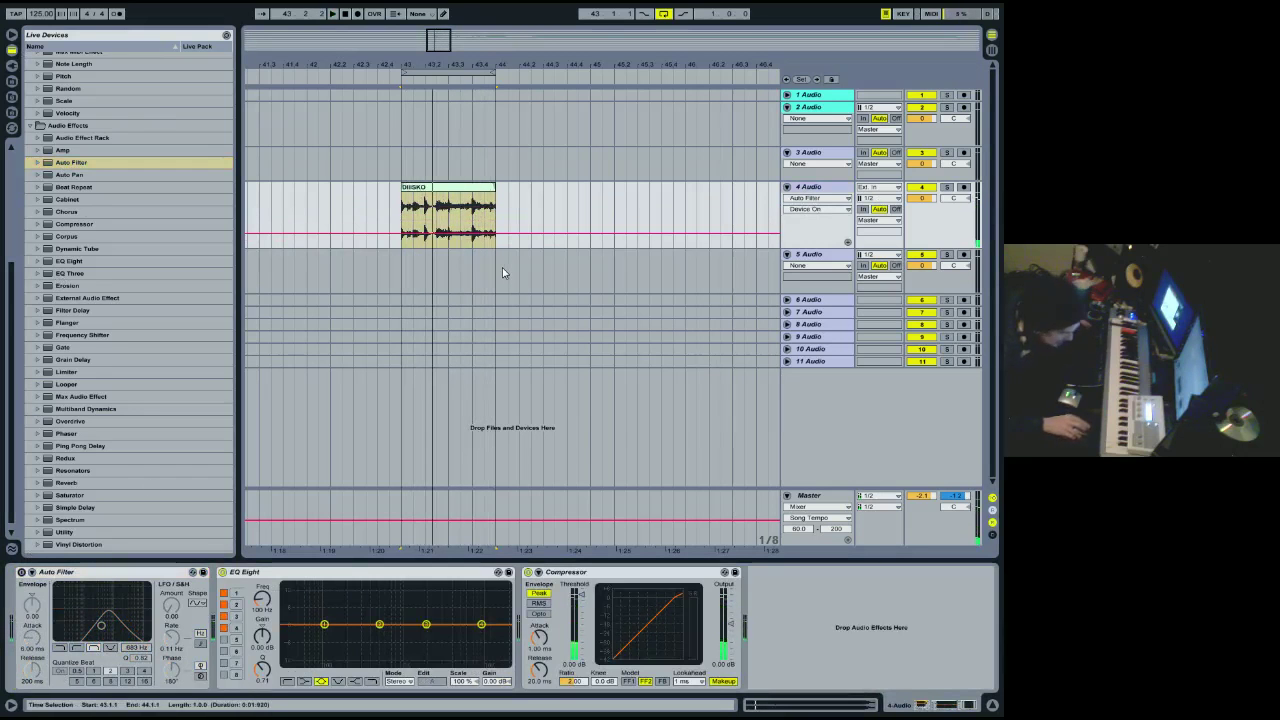
{"action": "left_click", "coordinate": [469, 192]}
{"action": "key", "text": "space"}
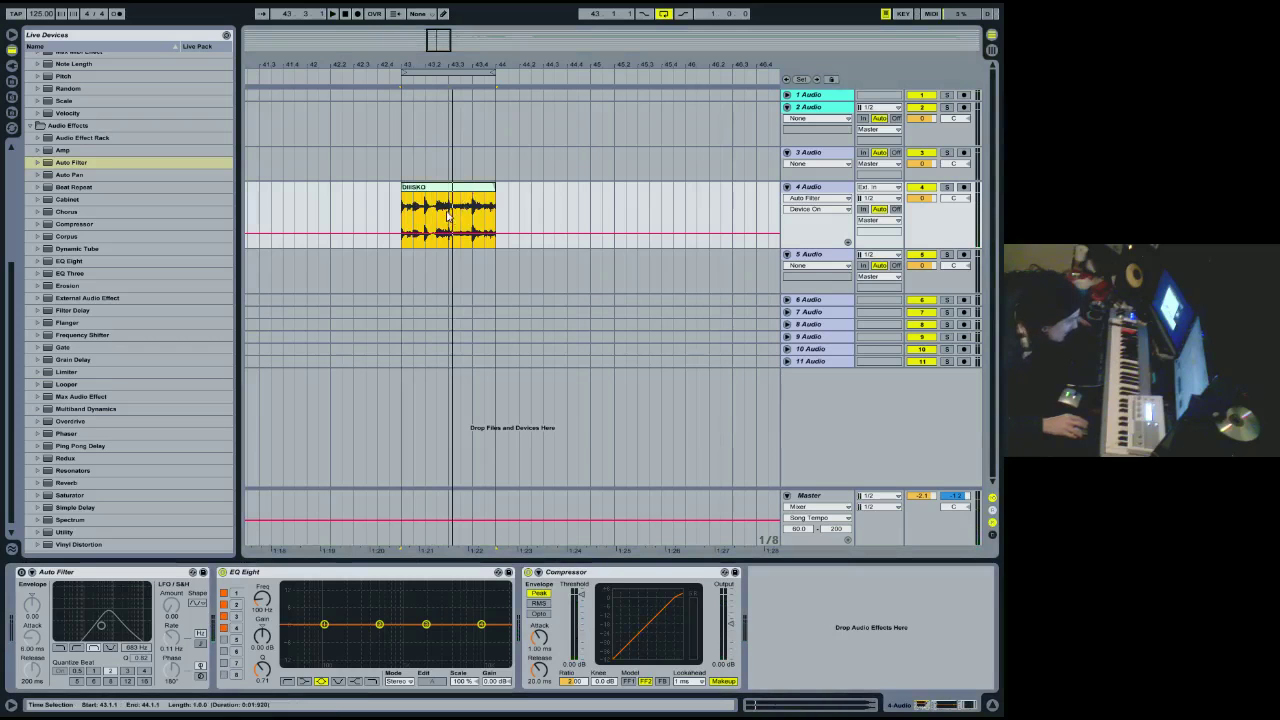
{"action": "left_click", "coordinate": [449, 216]}
{"action": "key", "text": "space"}
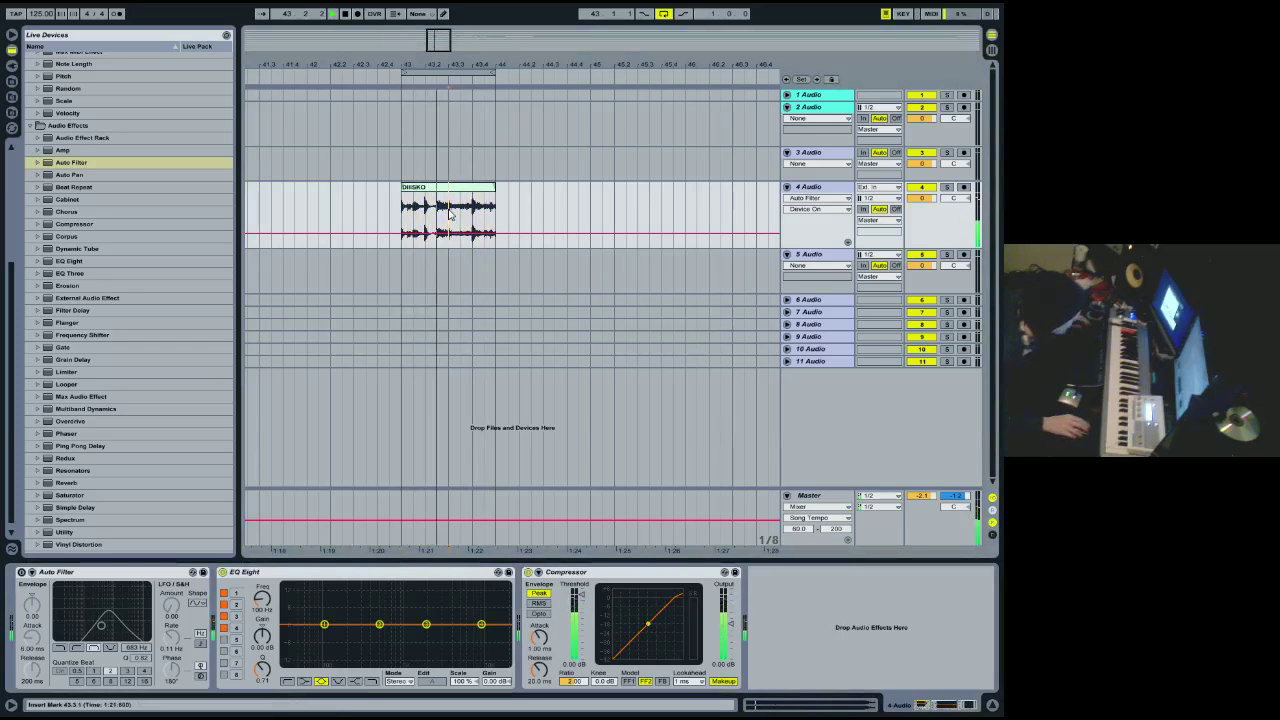
{"action": "key", "text": "space"}
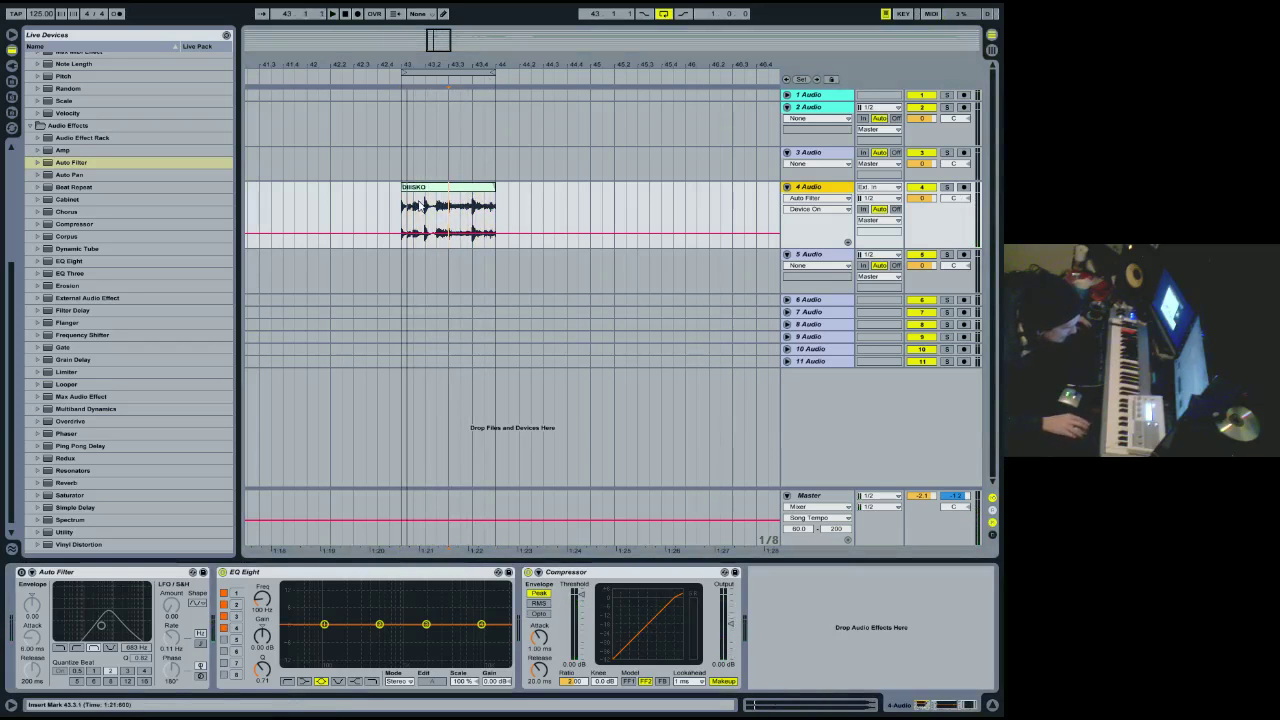
Automate the Compressor's output gain on track 4 with a ramp rising from the minimum within the first beat of bar 43.
{"action": "left_click", "coordinate": [430, 197]}
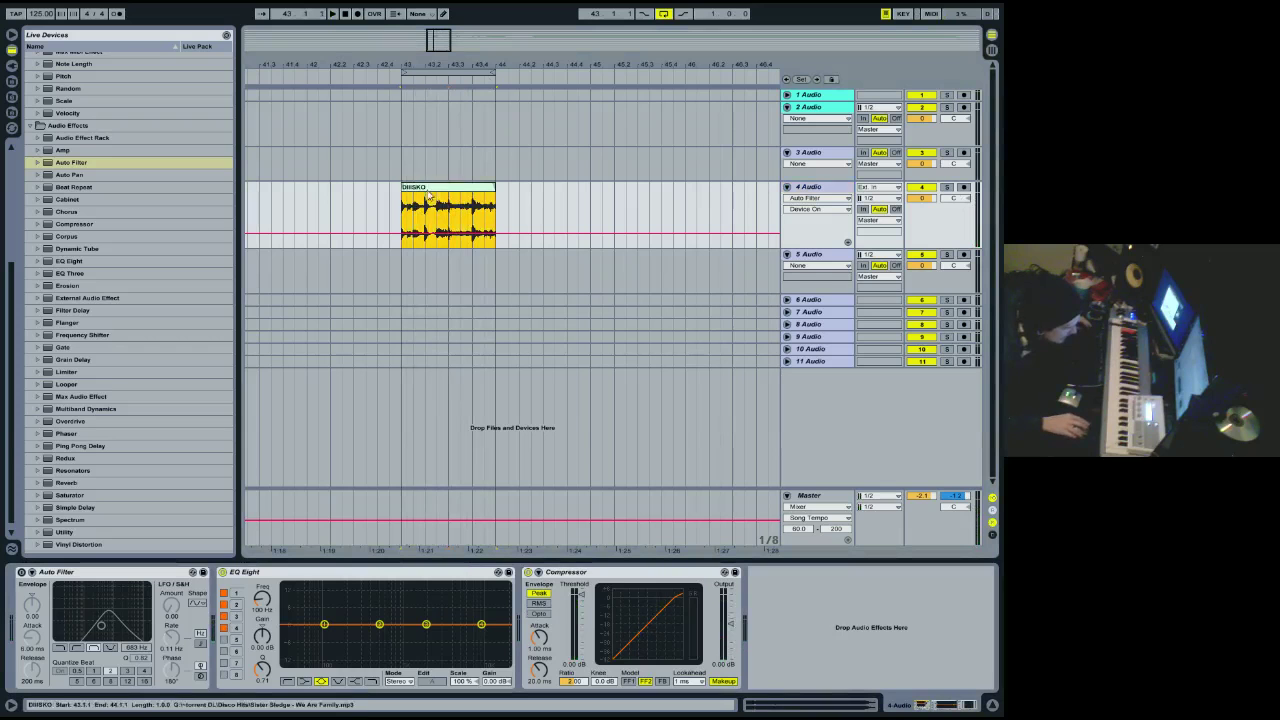
{"action": "left_click", "coordinate": [721, 666]}
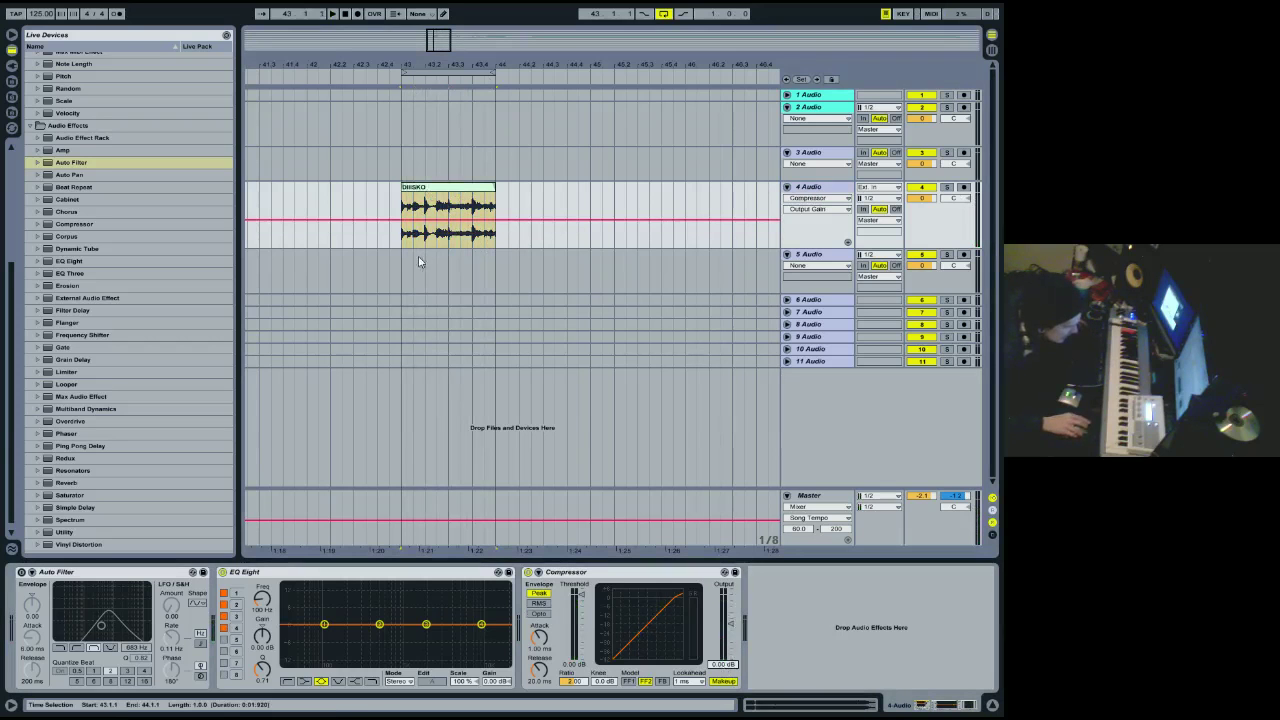
{"action": "key", "text": "b"}
{"action": "left_click_drag", "start_coordinate": [409, 243], "coordinate": [411, 264]}
{"action": "left_click", "coordinate": [408, 219]}
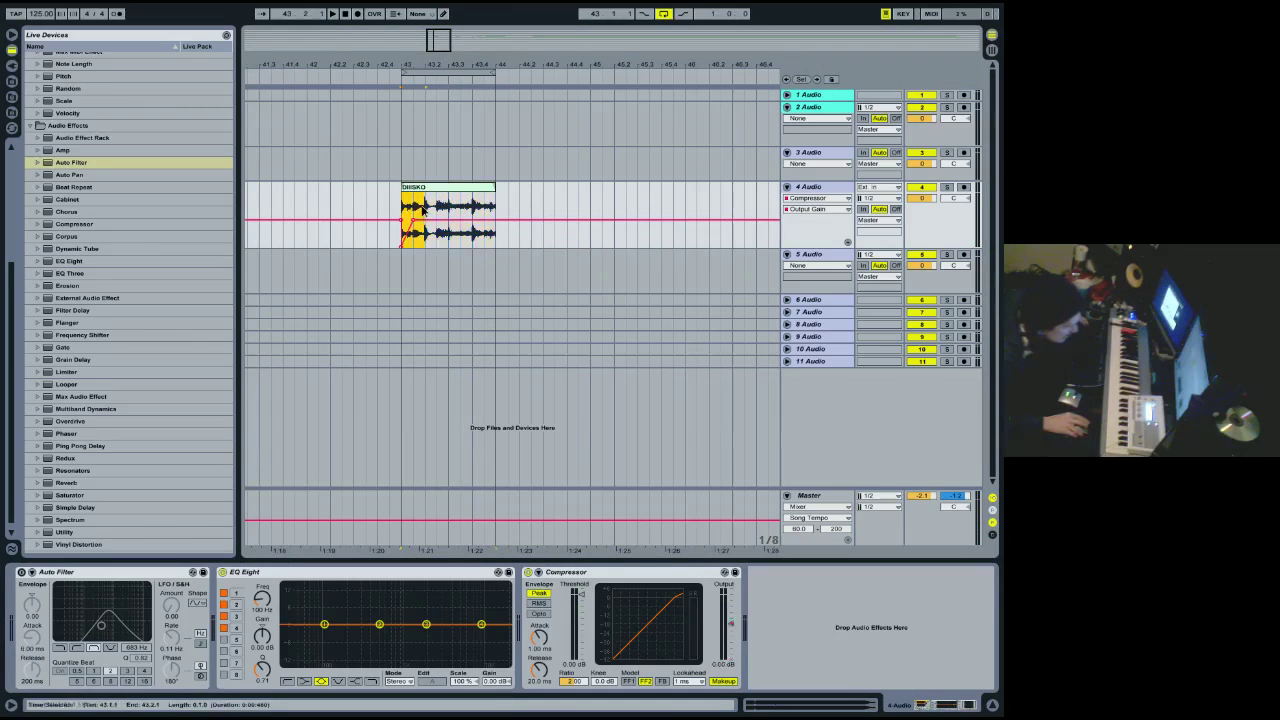
Duplicate the one-beat output gain automation across the remaining three beats of bar 43 and play the loop.
{"action": "key", "text": "ctrl+d"}
{"action": "key", "text": "ctrl+d"}
{"action": "key", "text": "ctrl+d"}
{"action": "left_click", "coordinate": [460, 188]}
{"action": "key", "text": "space"}
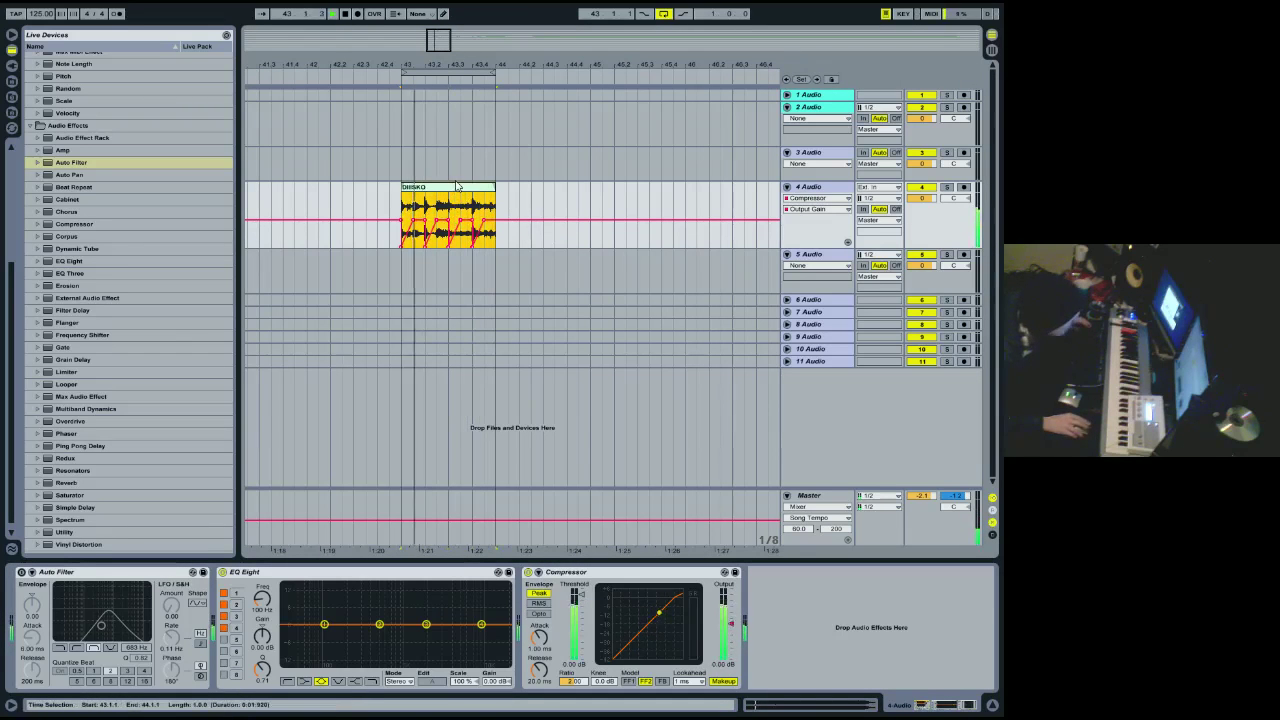
Add a warp marker on the transient at bar 4 in the one-bar clip's sample.
{"action": "key", "text": "shift+Tab"}
{"action": "left_click_drag", "start_coordinate": [322, 578], "coordinate": [437, 579]}
{"action": "mouse_move", "coordinate": [632, 576]}
{"action": "left_mouse_down"}
{"action": "mouse_move", "coordinate": [589, 598]}
{"action": "mouse_move", "coordinate": [672, 573]}
{"action": "left_mouse_up"}
{"action": "double_click", "coordinate": [597, 601]}
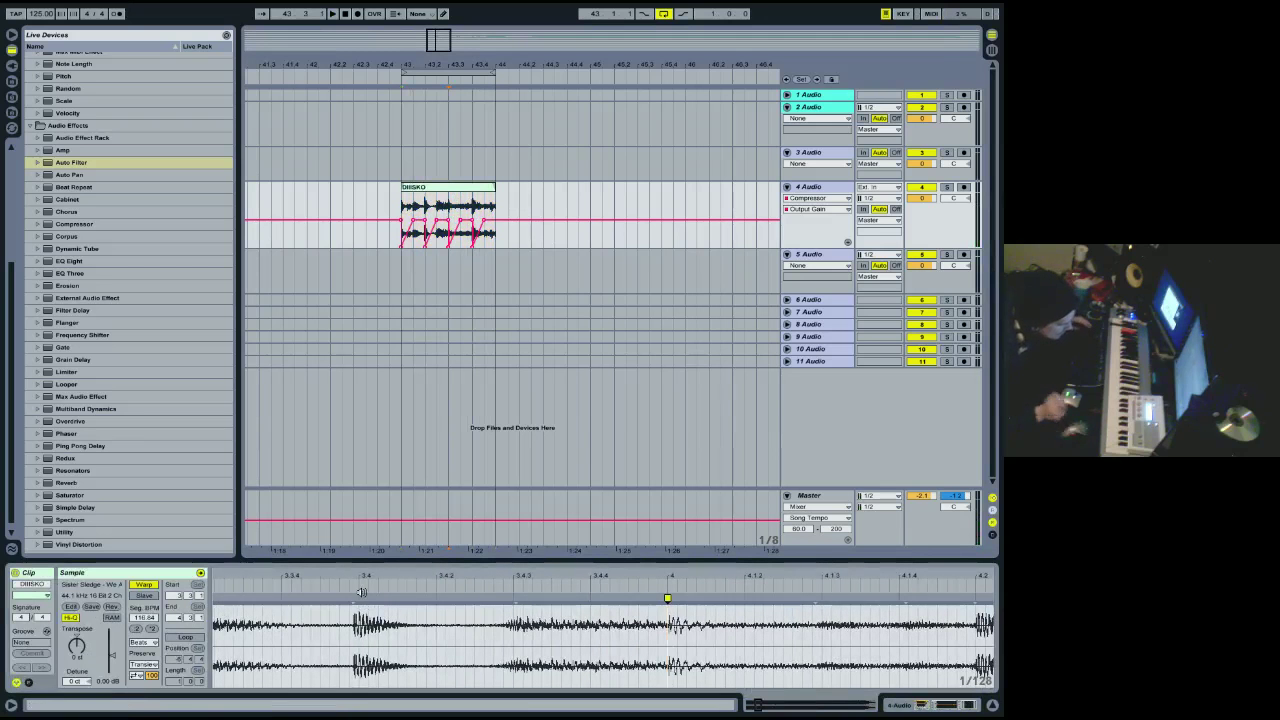
Pull the sample's 3.4 transient onto the grid with a warp marker, add another marker at 4.2, and play the loop.
{"action": "left_click_drag", "start_coordinate": [349, 597], "coordinate": [357, 598]}
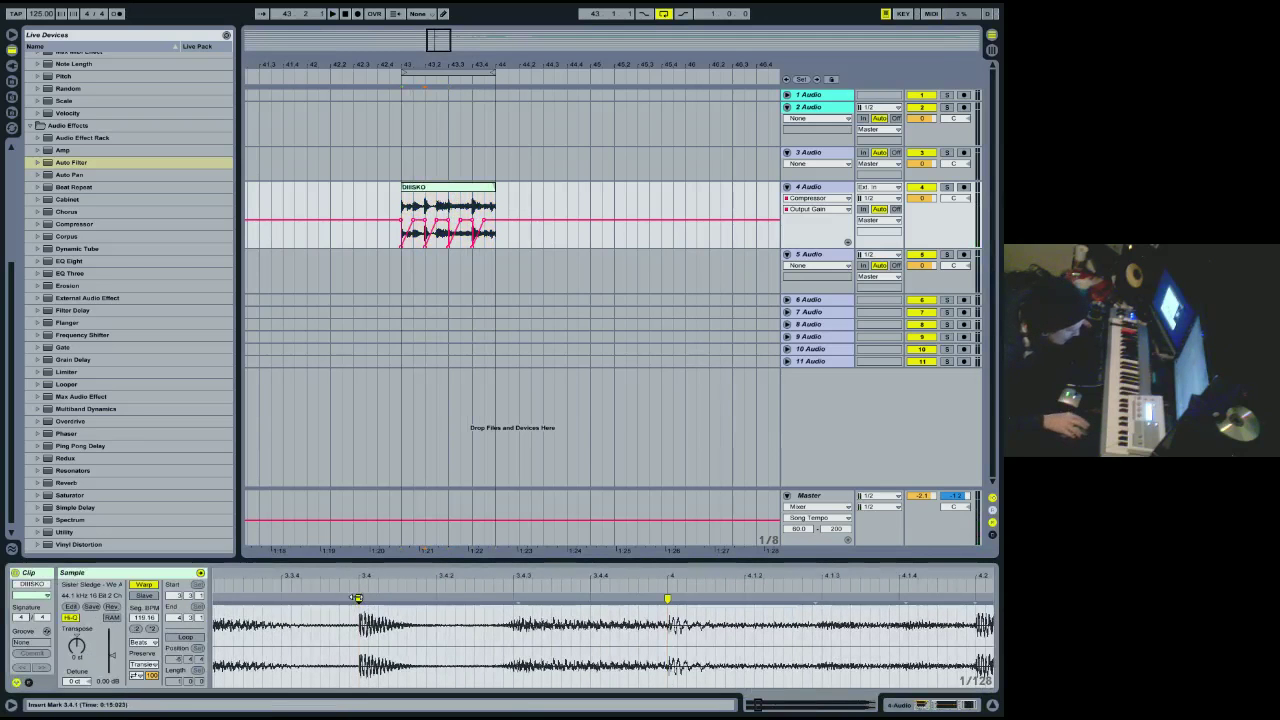
{"action": "mouse_move", "coordinate": [506, 590]}
{"action": "left_mouse_down"}
{"action": "mouse_move", "coordinate": [506, 579]}
{"action": "mouse_move", "coordinate": [481, 616]}
{"action": "mouse_move", "coordinate": [491, 560]}
{"action": "mouse_move", "coordinate": [558, 560]}
{"action": "left_mouse_up"}
{"action": "double_click", "coordinate": [488, 598]}
{"action": "left_click", "coordinate": [459, 193]}
{"action": "key", "text": "space"}
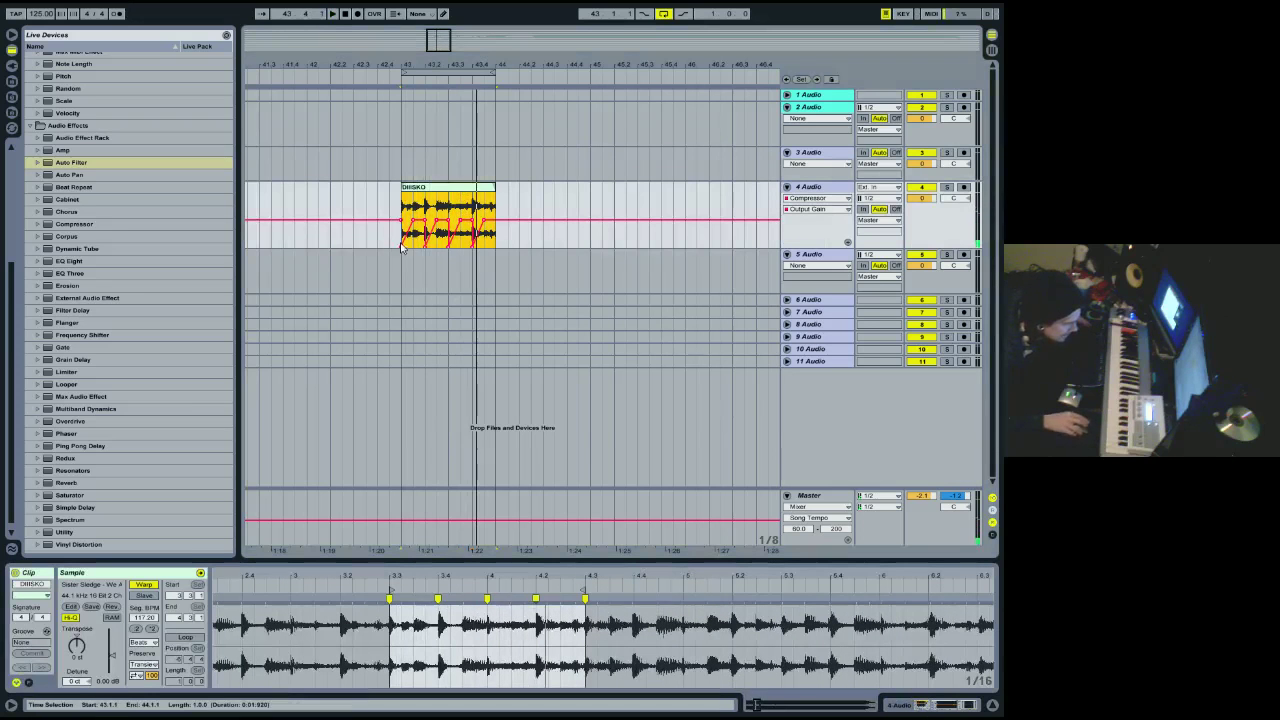
Raise the low point of the output gain ramp in bar 43's first beat and duplicate it across the remaining three beats.
{"action": "key", "text": "space"}
{"action": "left_click_drag", "start_coordinate": [402, 208], "coordinate": [426, 208]}
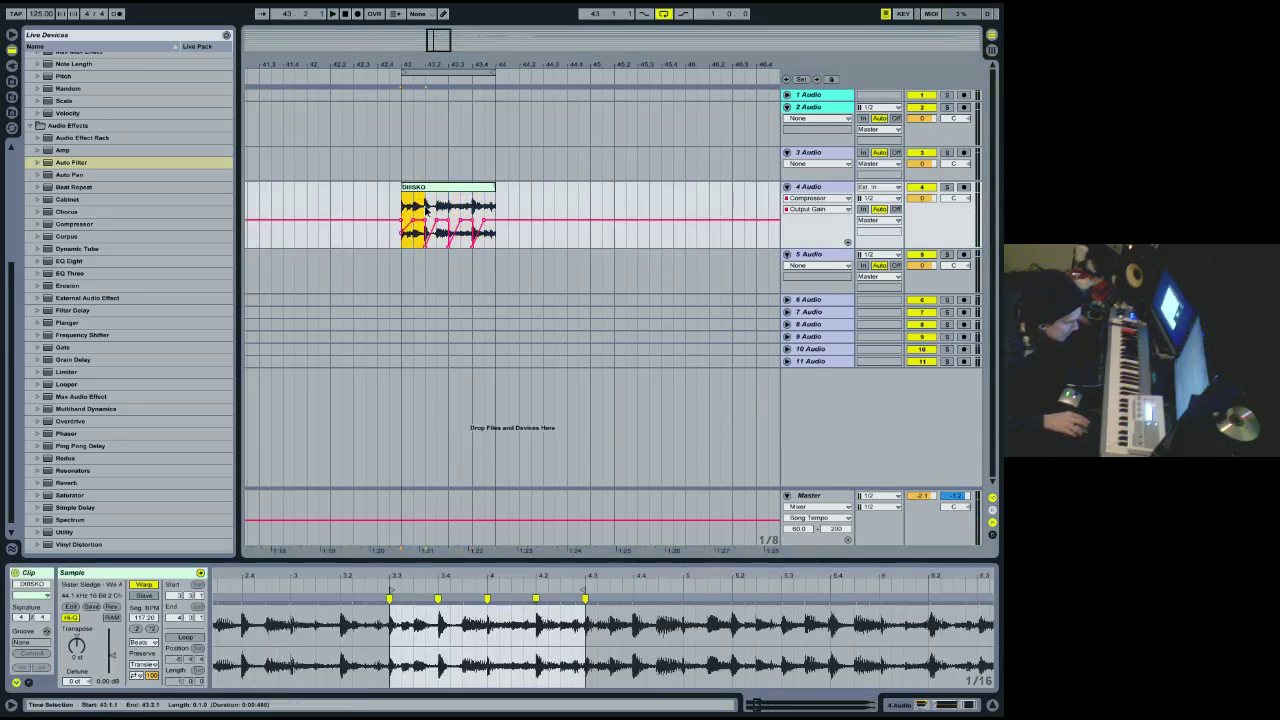
{"action": "key", "text": "Right"}
{"action": "key", "text": "Right"}
{"action": "key", "text": "Right"}
{"action": "left_click", "coordinate": [433, 188]}
{"action": "key", "text": "space"}
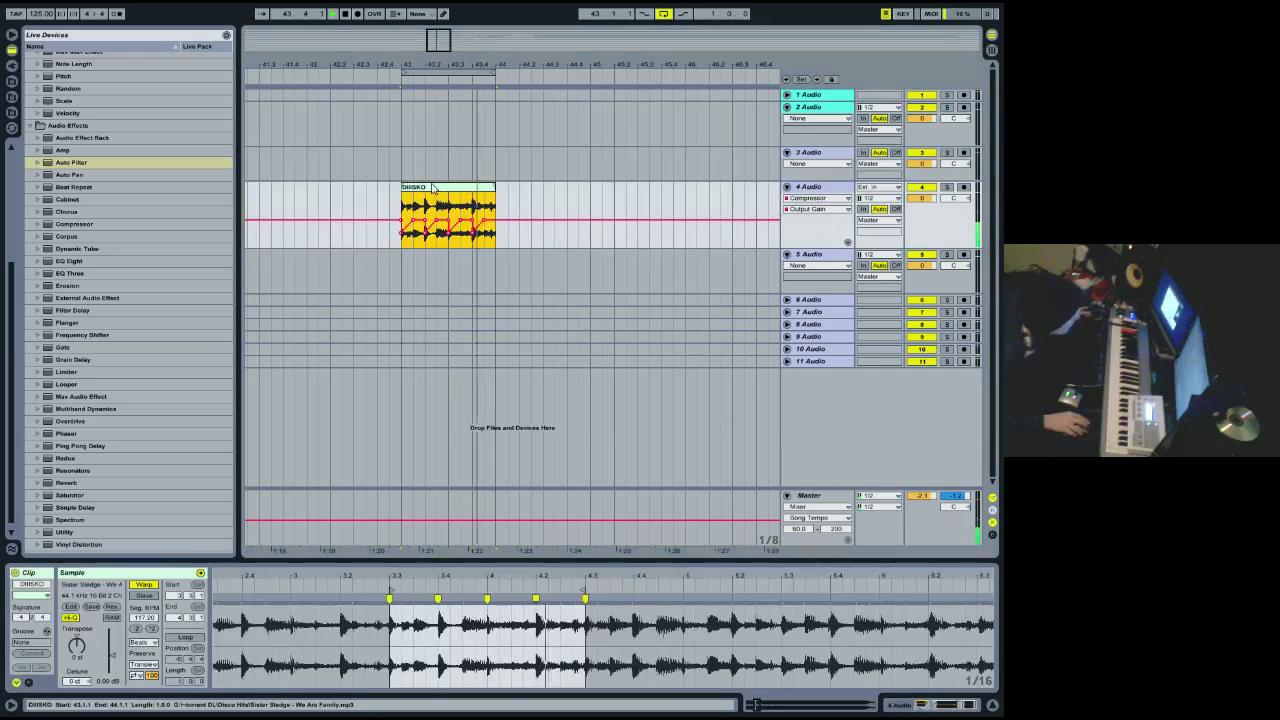
Shape track 4's EQ Eight with a low boost, a narrow low-mid cut and a 10.3 kHz boost, with Compressor threshold at -9.04 dB.
{"action": "left_click", "coordinate": [563, 229]}
{"action": "left_click_drag", "start_coordinate": [324, 624], "coordinate": [316, 613]}
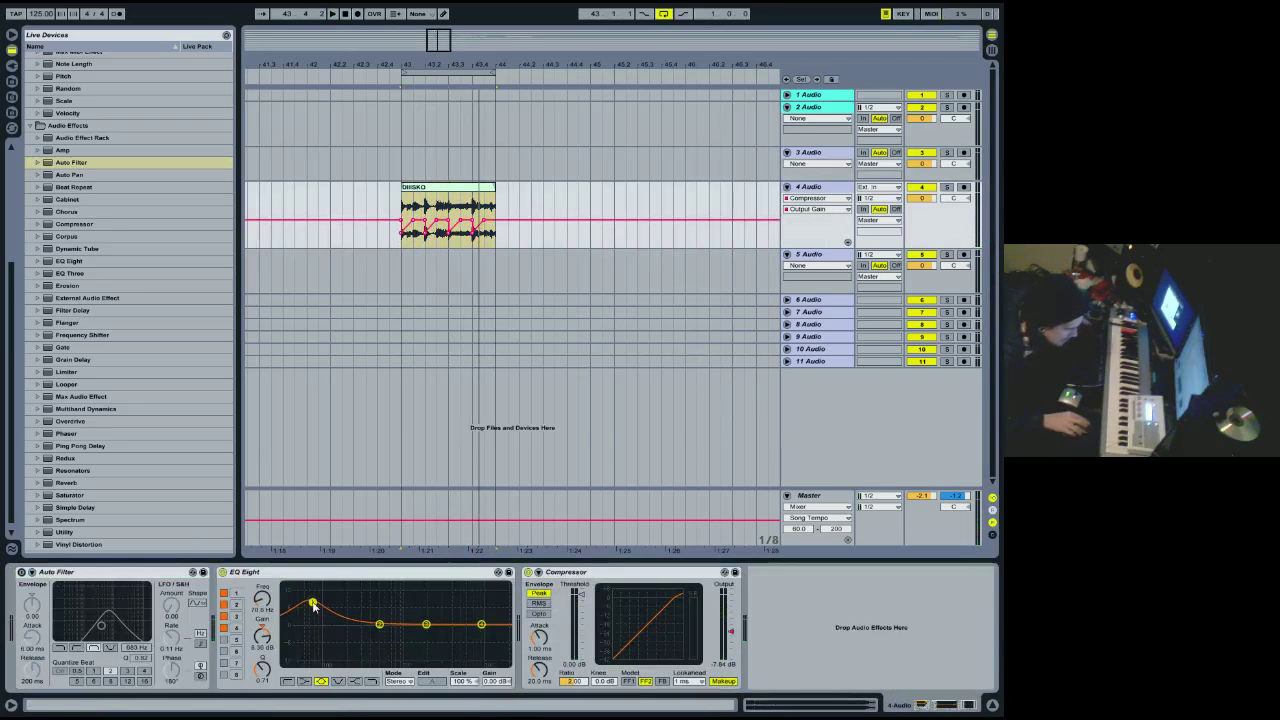
{"action": "left_click_drag", "start_coordinate": [379, 624], "coordinate": [357, 632]}
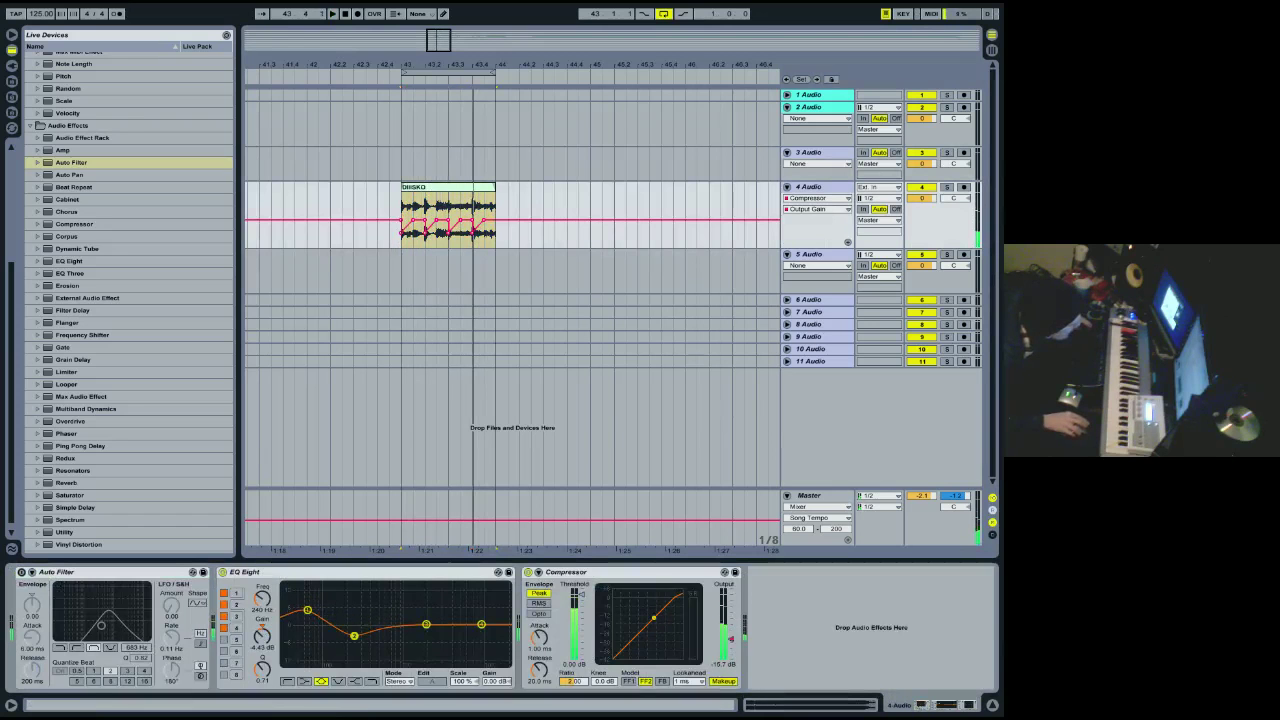
{"action": "left_click_drag", "start_coordinate": [253, 679], "coordinate": [253, 655]}
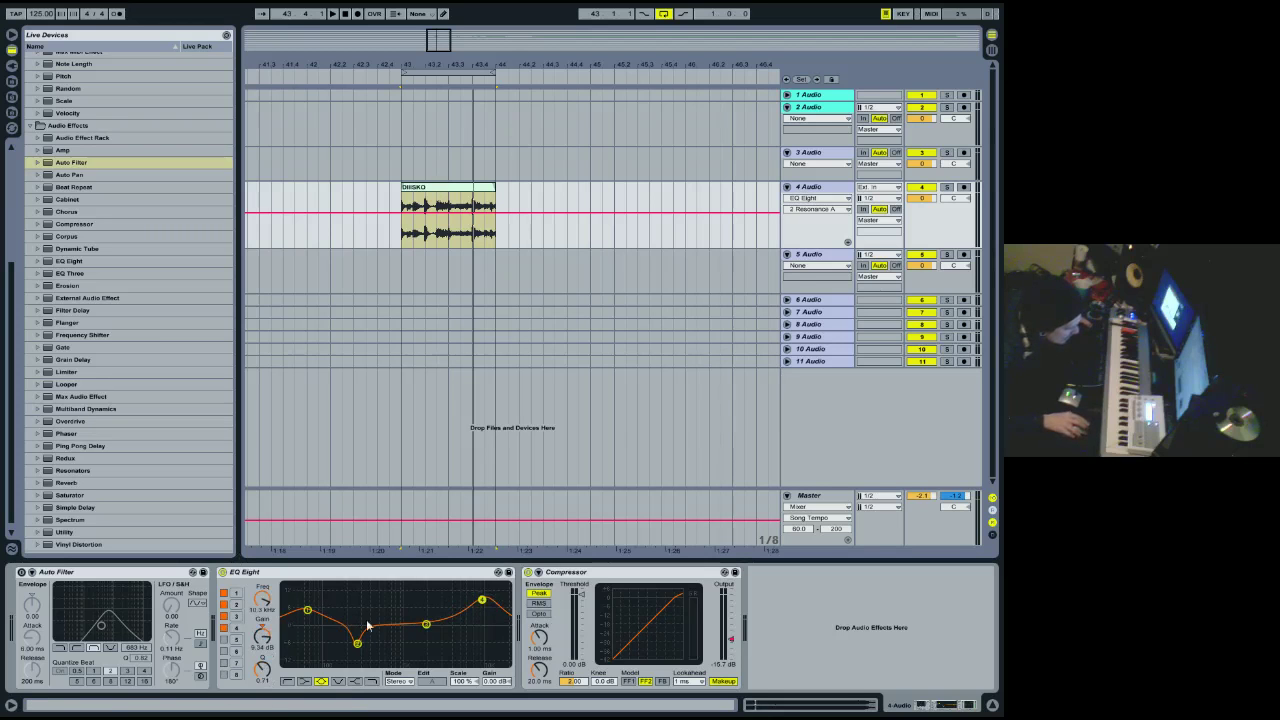
{"action": "key", "text": "space"}
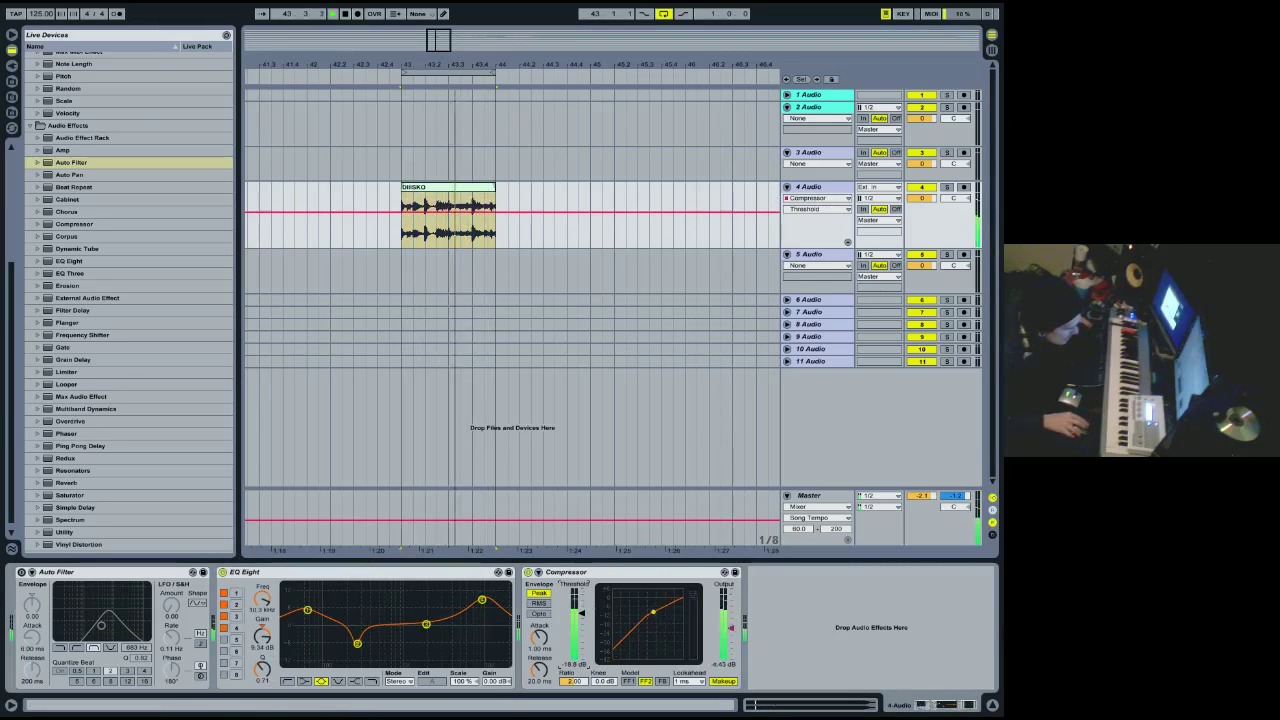
{"action": "key", "text": "space"}
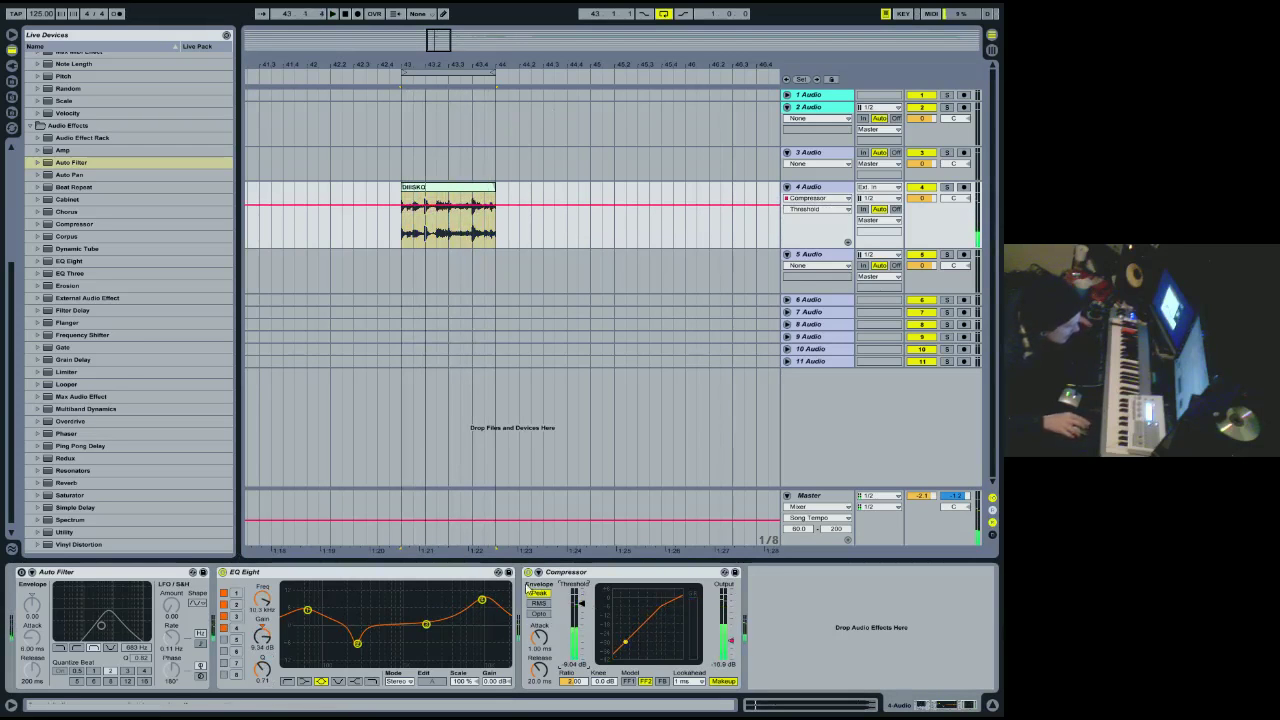
Open the VEH1 Hard Kicks folder inside VEH1 Kicks of AA VENGEANCE ESSENTIAL HOUSE VOL.1 in the library.
{"action": "left_click", "coordinate": [12, 81]}
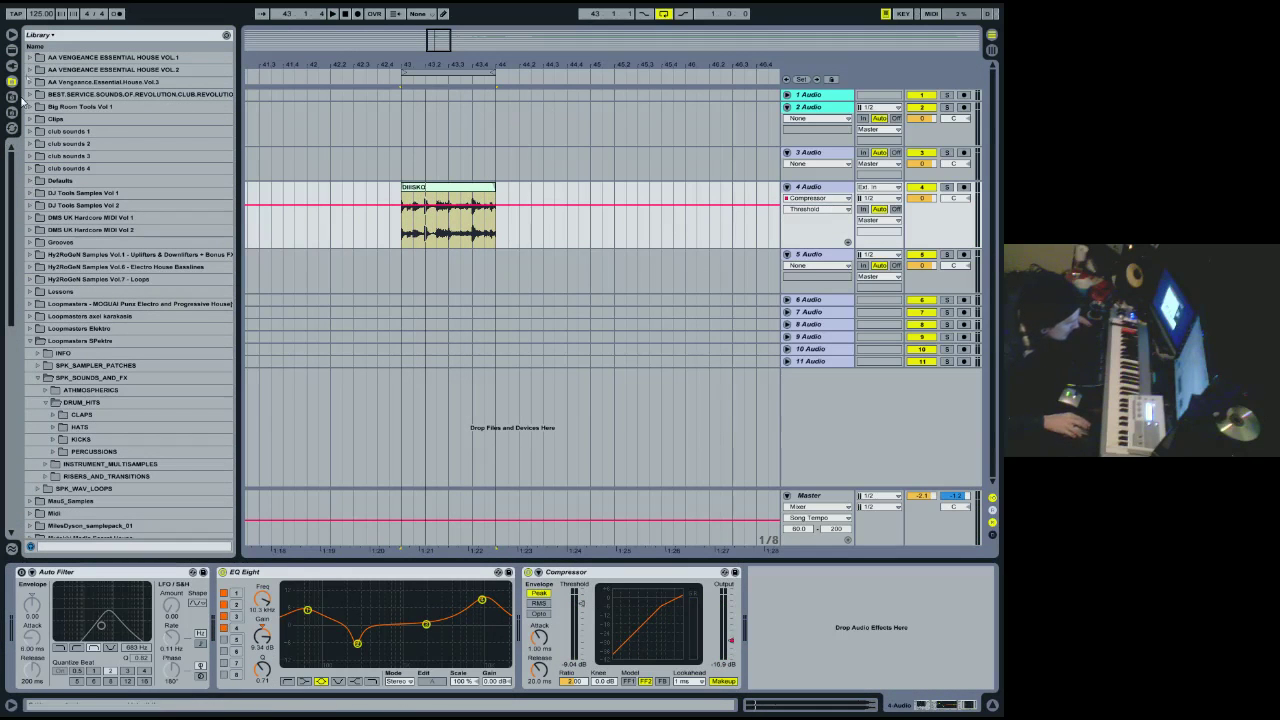
{"action": "left_click", "coordinate": [28, 70]}
{"action": "left_click", "coordinate": [30, 58]}
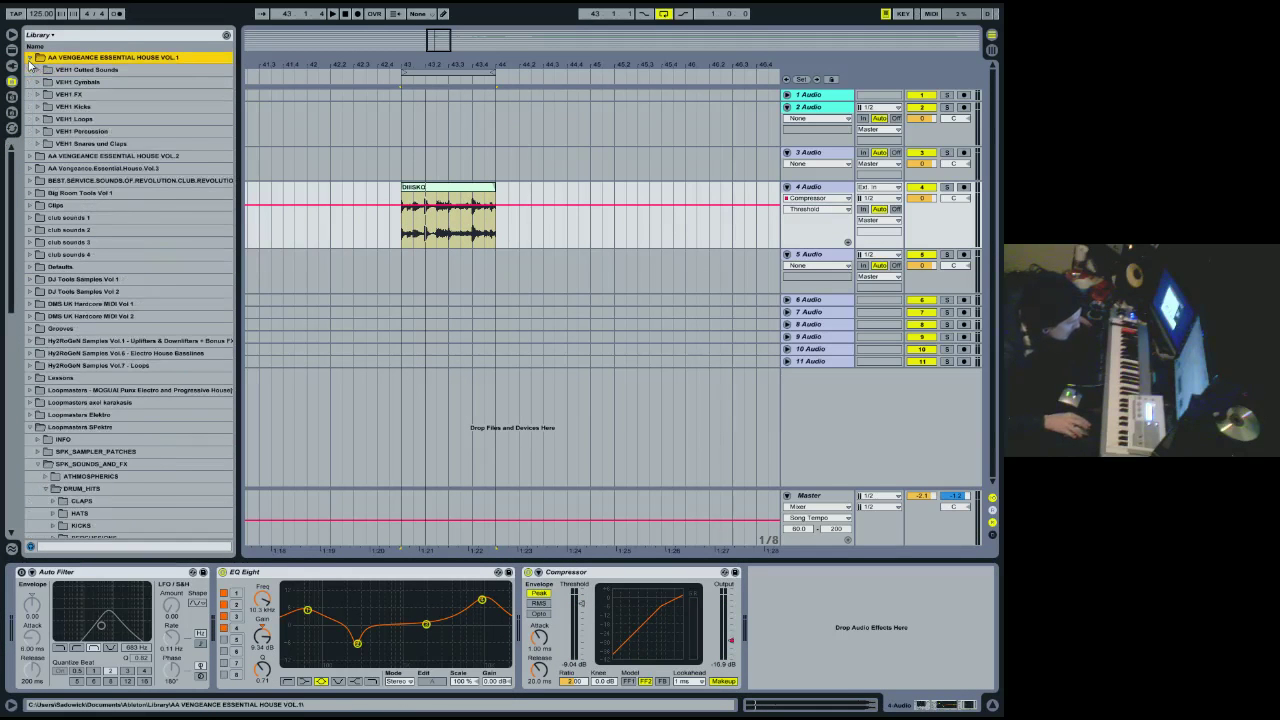
{"action": "left_click", "coordinate": [39, 107]}
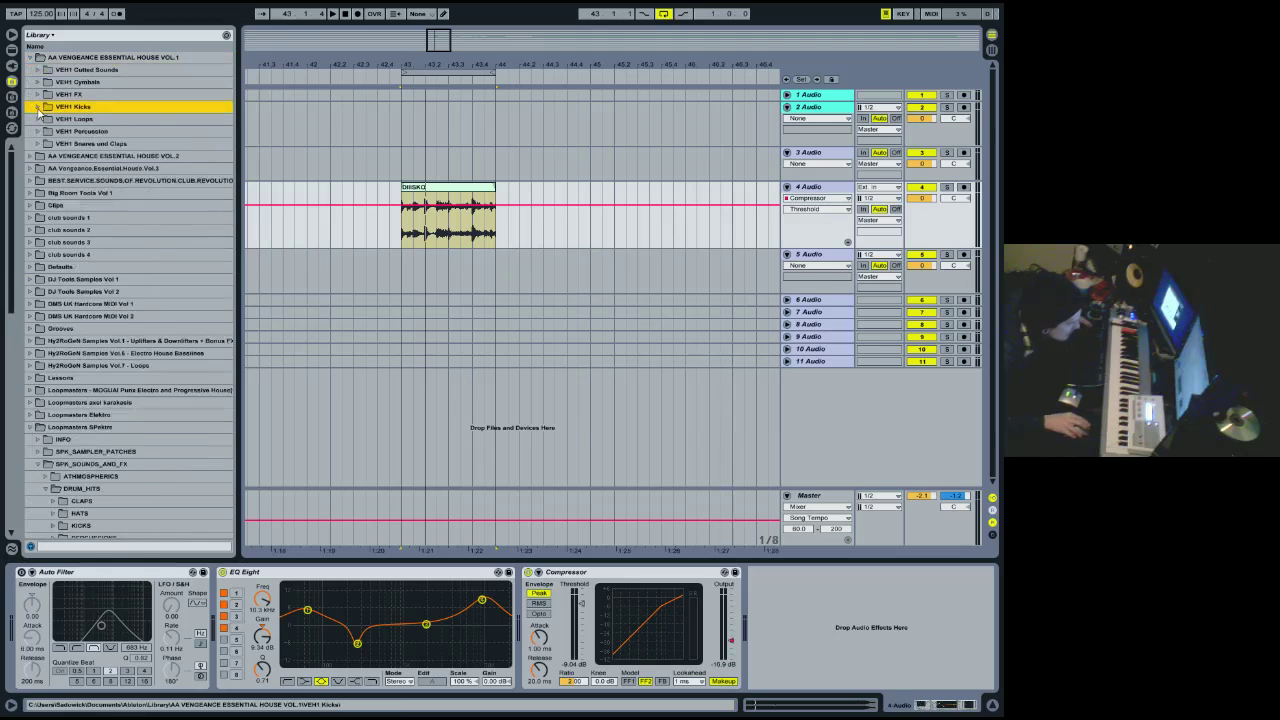
{"action": "left_click", "coordinate": [45, 119]}
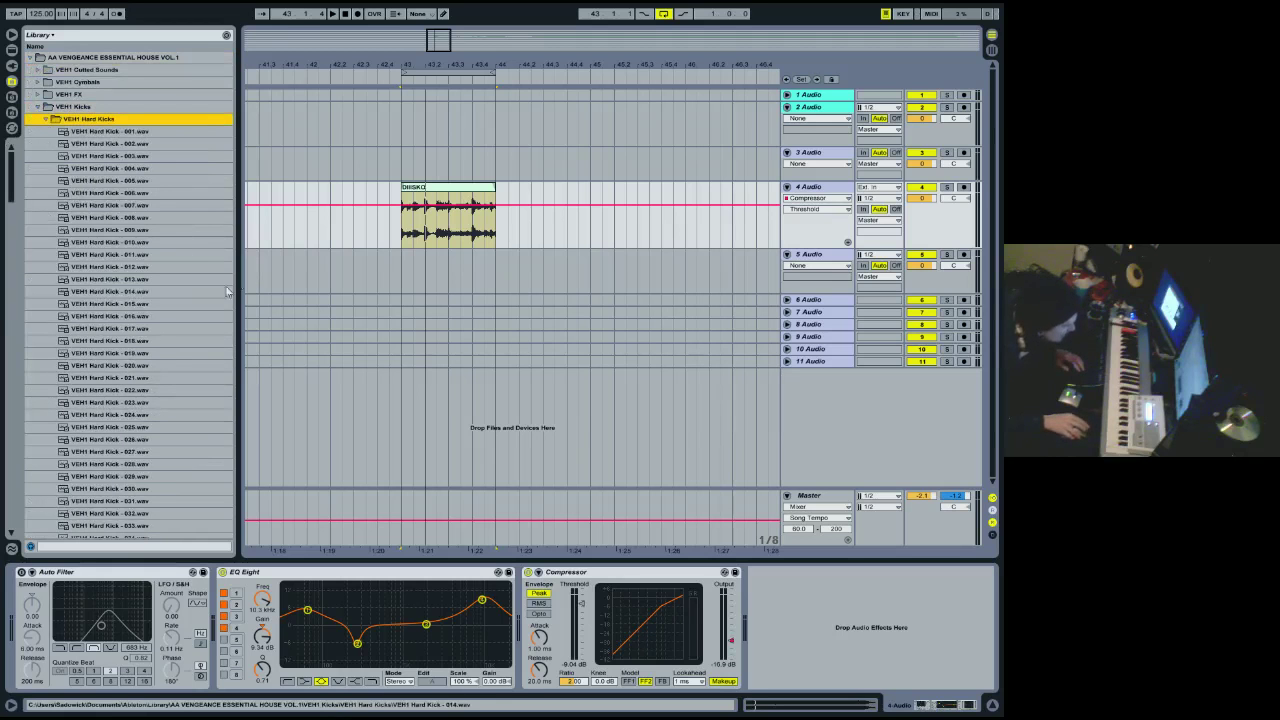
Audition the samples in the VEH1 Hard Kicks folder one after another to find a suitable kick.
{"action": "left_click_drag", "start_coordinate": [238, 290], "coordinate": [212, 212]}
{"action": "key", "text": "Down"}
{"action": "key", "text": "Down"}
{"action": "key", "text": "Down"}
{"action": "key", "text": "Down"}
{"action": "key", "text": "Down"}
{"action": "key", "text": "Down"}
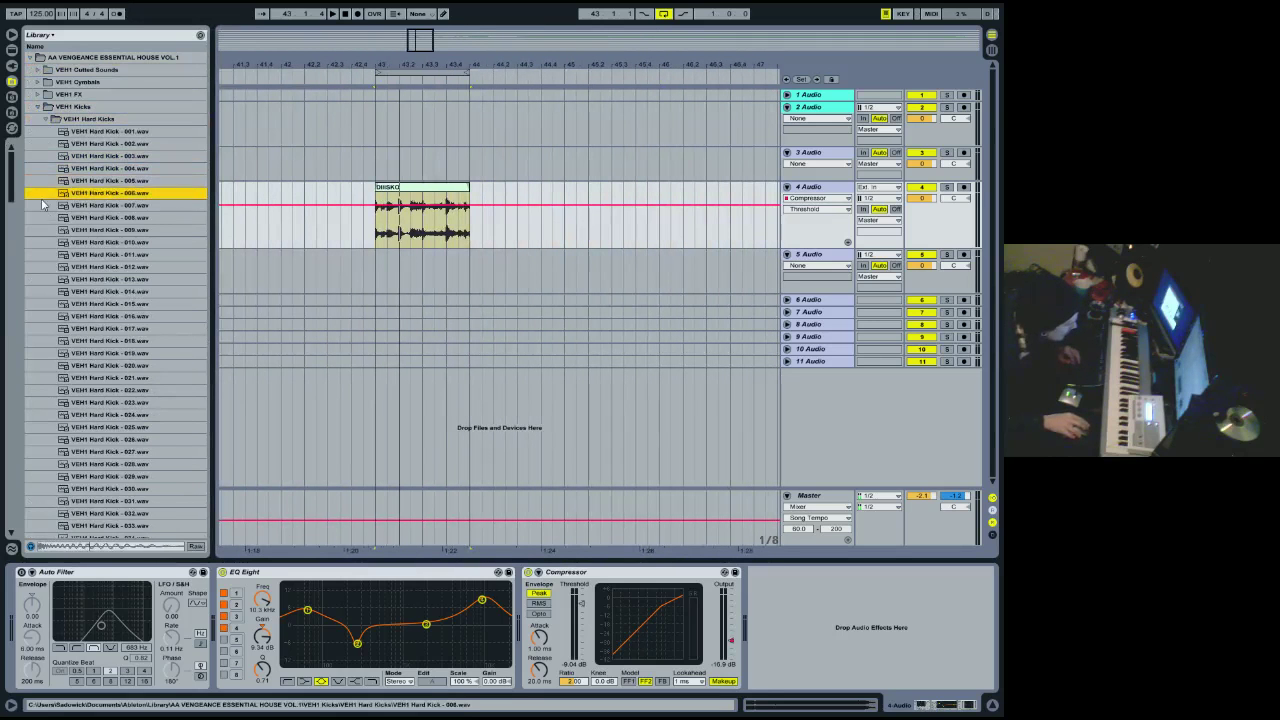
{"action": "key", "text": "Up"}
{"action": "key", "text": "Down"}
{"action": "key", "text": "Down"}
{"action": "key", "text": "Down"}
{"action": "key", "text": "Down"}
{"action": "key", "text": "Down"}
{"action": "key", "text": "Down"}
{"action": "key", "text": "Down"}
{"action": "key", "text": "Down"}
{"action": "key", "text": "Down"}
{"action": "key", "text": "Down"}
{"action": "key", "text": "Down"}
{"action": "key", "text": "Down"}
{"action": "key", "text": "Down"}
{"action": "key", "text": "Down"}
{"action": "key", "text": "Down"}
{"action": "key", "text": "Down"}
{"action": "key", "text": "Down"}
{"action": "key", "text": "Down"}
{"action": "key", "text": "Down"}
{"action": "key", "text": "Down"}
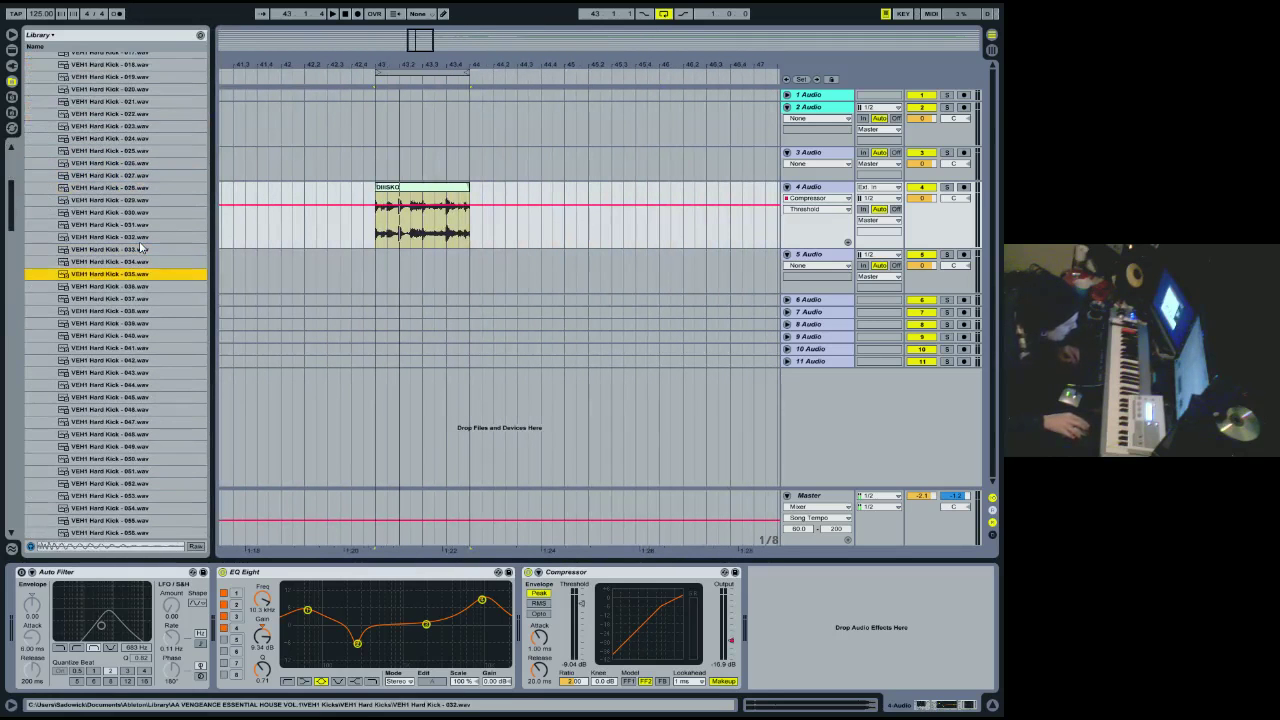
{"action": "key", "text": "Down"}
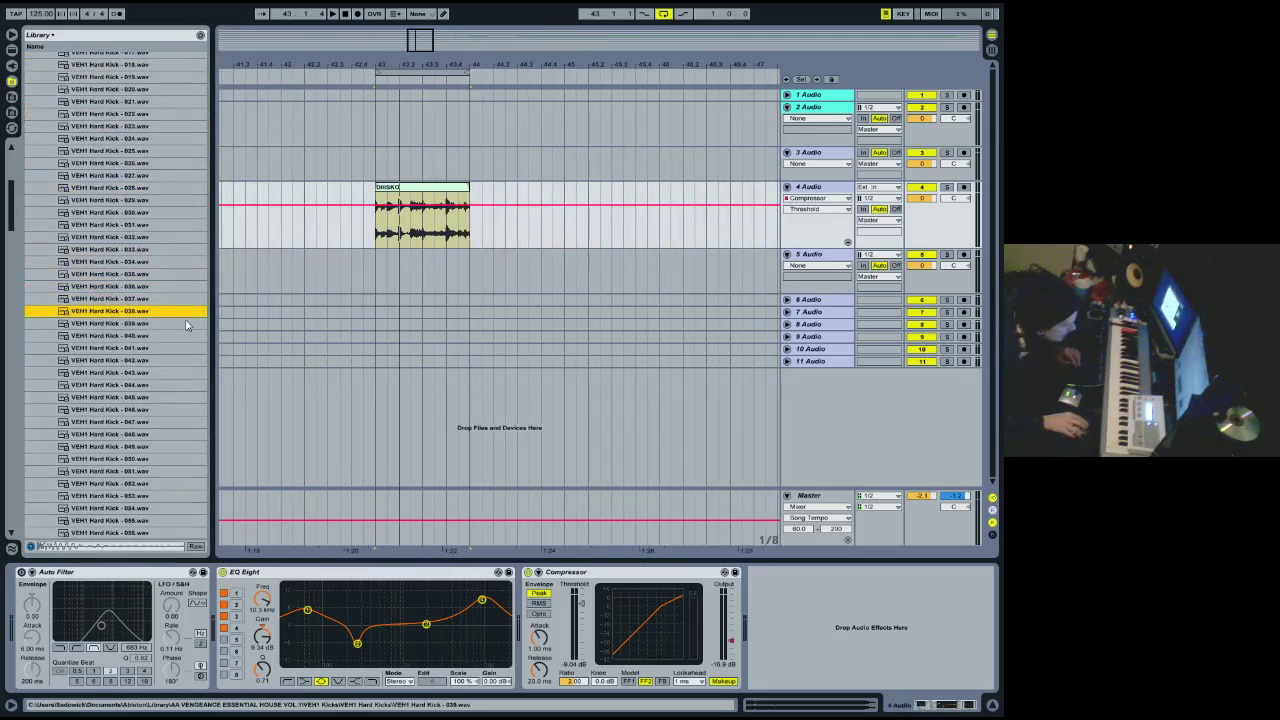
Place VEH1 Hard Kick - 037.wav at the start of bar 43 on track 5 and show its fades.
{"action": "left_click", "coordinate": [76, 297]}
{"action": "left_click_drag", "start_coordinate": [92, 302], "coordinate": [382, 264]}
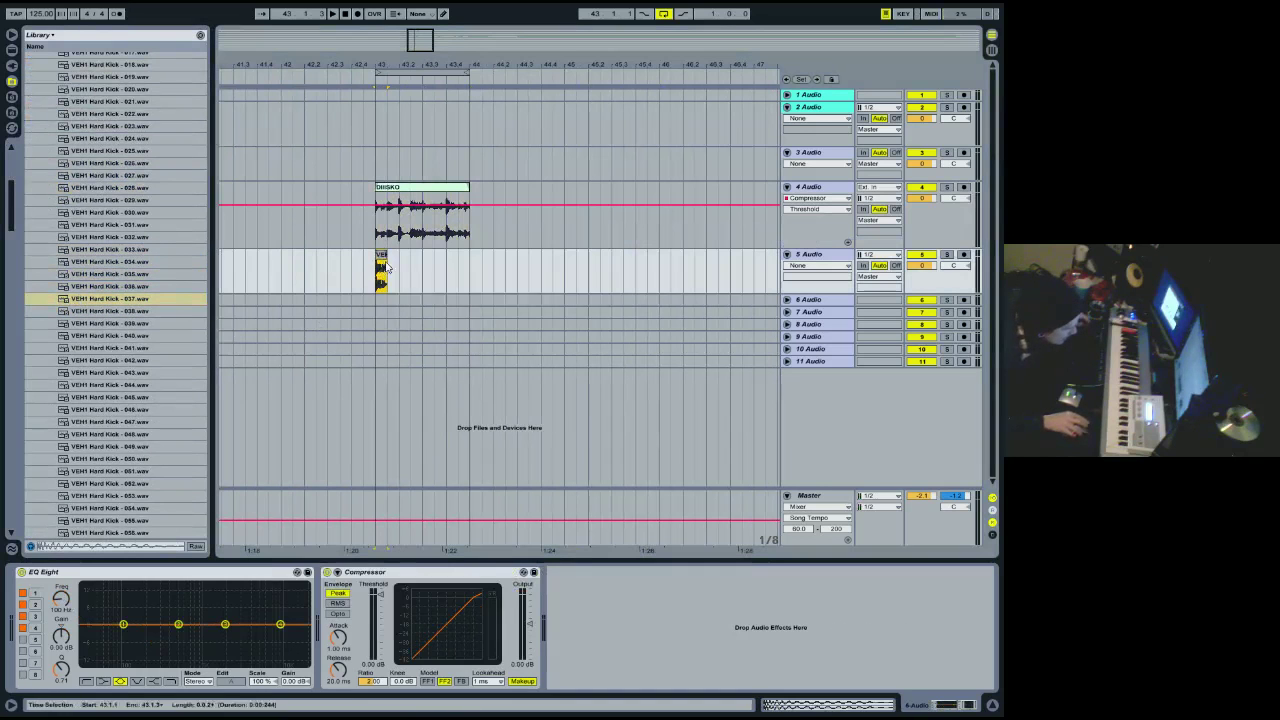
{"action": "right_click", "coordinate": [381, 268]}
{"action": "left_click", "coordinate": [428, 370]}
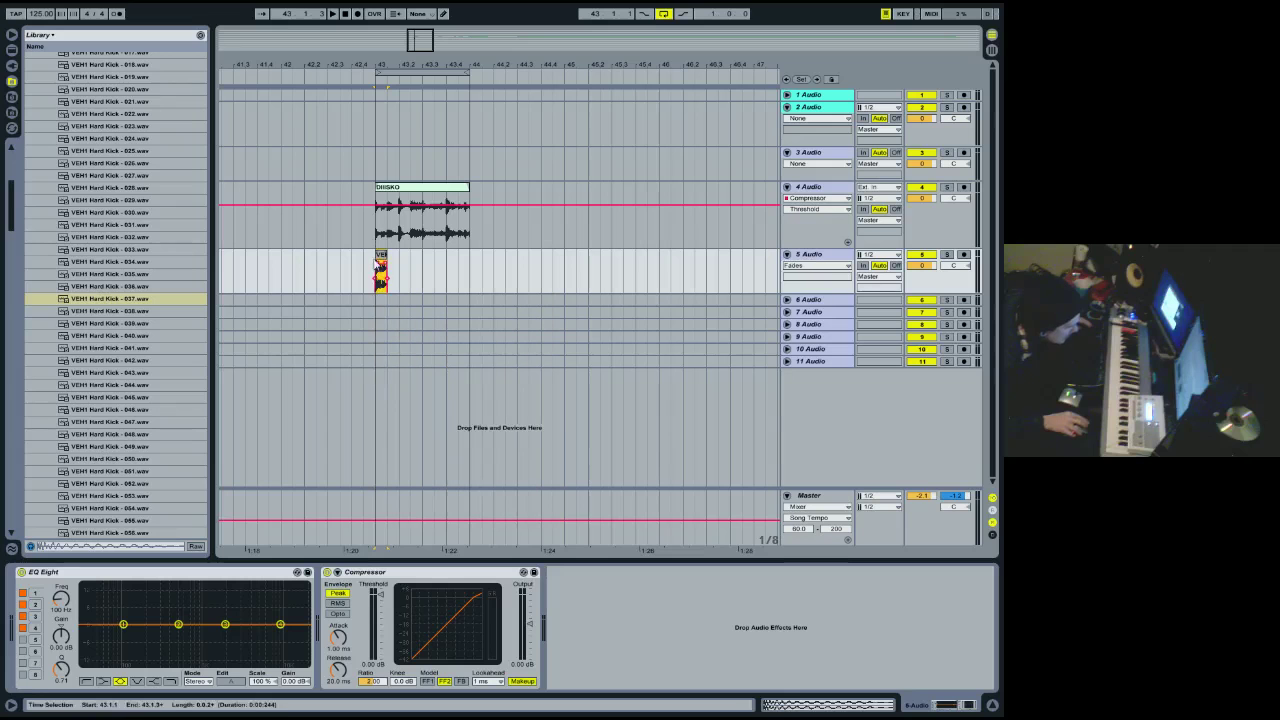
Duplicate the kick's one-beat section on track 5 onto the remaining three beats of bar 43.
{"action": "left_click", "coordinate": [397, 272]}
{"action": "key", "text": "plus"}
{"action": "key", "text": "plus"}
{"action": "key", "text": "space"}
{"action": "left_click_drag", "start_coordinate": [395, 274], "coordinate": [292, 272]}
{"action": "key", "text": "ctrl+d"}
{"action": "key", "text": "ctrl+d"}
{"action": "key", "text": "ctrl+d"}
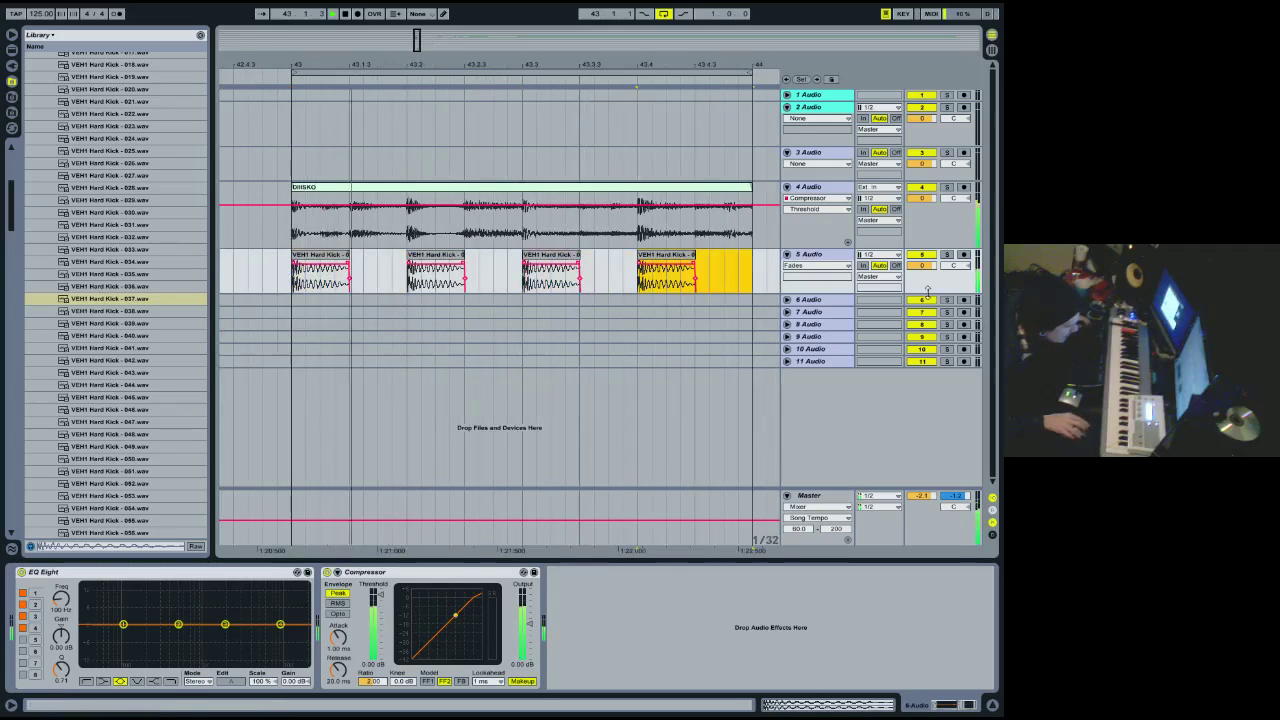
Lower and solo track 5, and EQ the kick with a deep narrow low cut and a -3.93 dB dip at 576 Hz.
{"action": "left_click_drag", "start_coordinate": [924, 268], "coordinate": [924, 285]}
{"action": "left_click", "coordinate": [947, 254]}
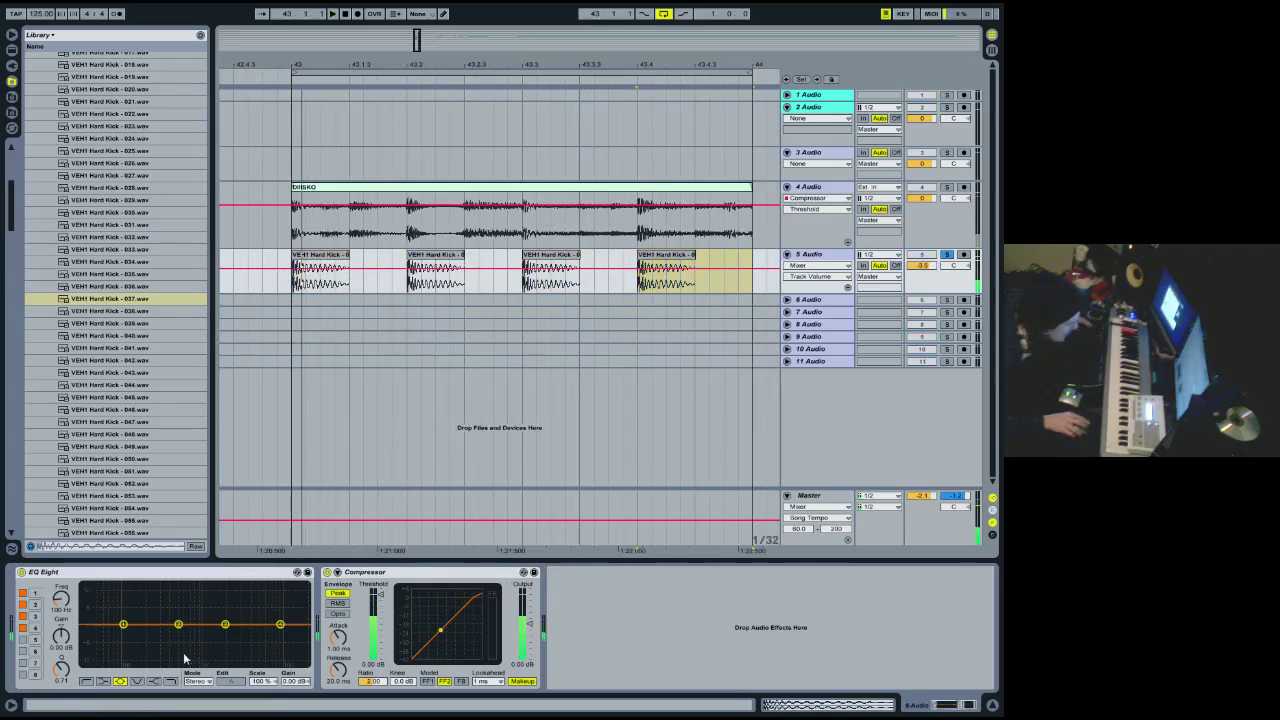
{"action": "mouse_move", "coordinate": [184, 632]}
{"action": "left_mouse_down"}
{"action": "mouse_move", "coordinate": [158, 645]}
{"action": "mouse_move", "coordinate": [214, 628]}
{"action": "mouse_move", "coordinate": [183, 634]}
{"action": "left_mouse_up"}
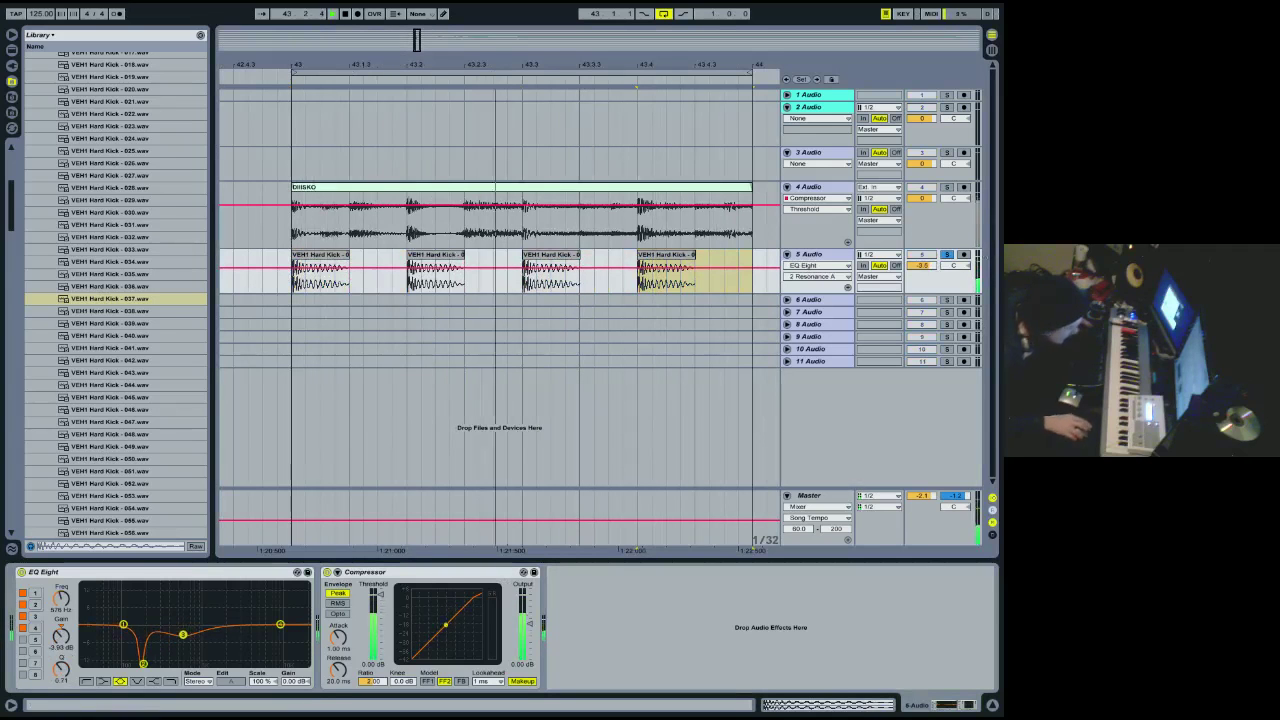
Transpose all four kick clips on track 5 down by 1 semitone and listen to the result.
{"action": "left_click_drag", "start_coordinate": [736, 287], "coordinate": [262, 290]}
{"action": "key", "text": "shift+Tab"}
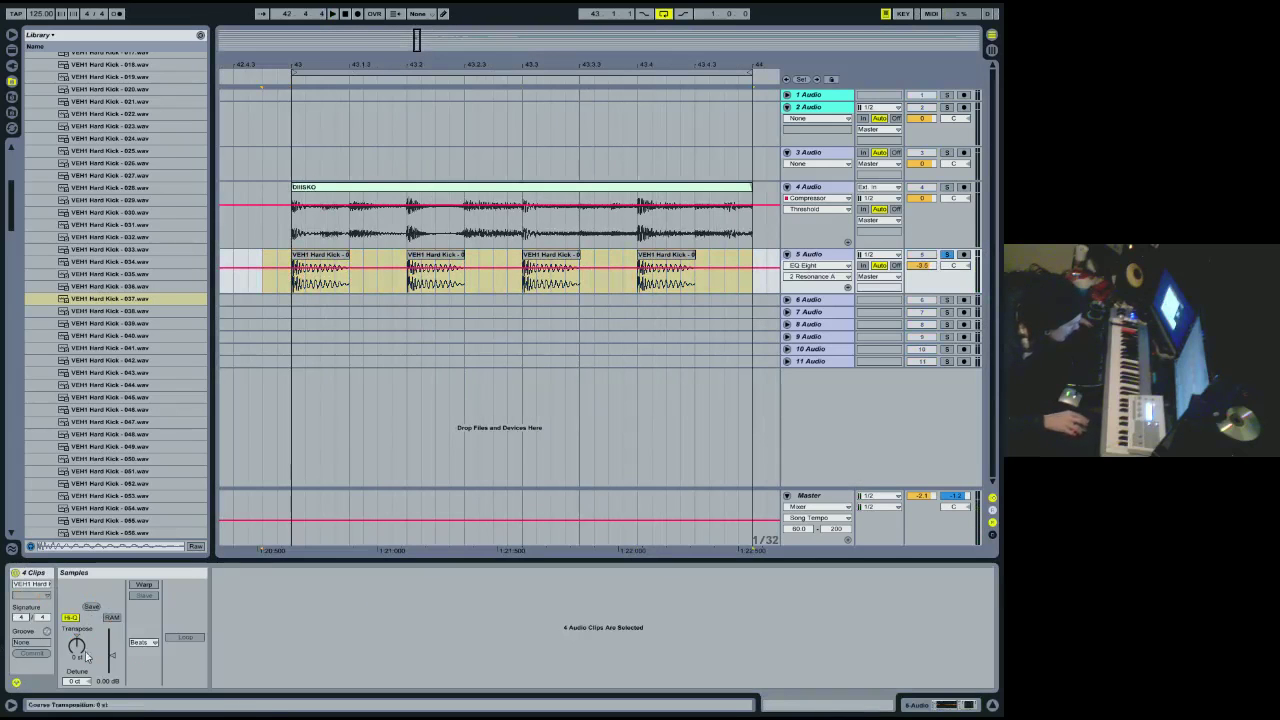
{"action": "left_click_drag", "start_coordinate": [76, 645], "coordinate": [85, 647]}
{"action": "key", "text": "space"}
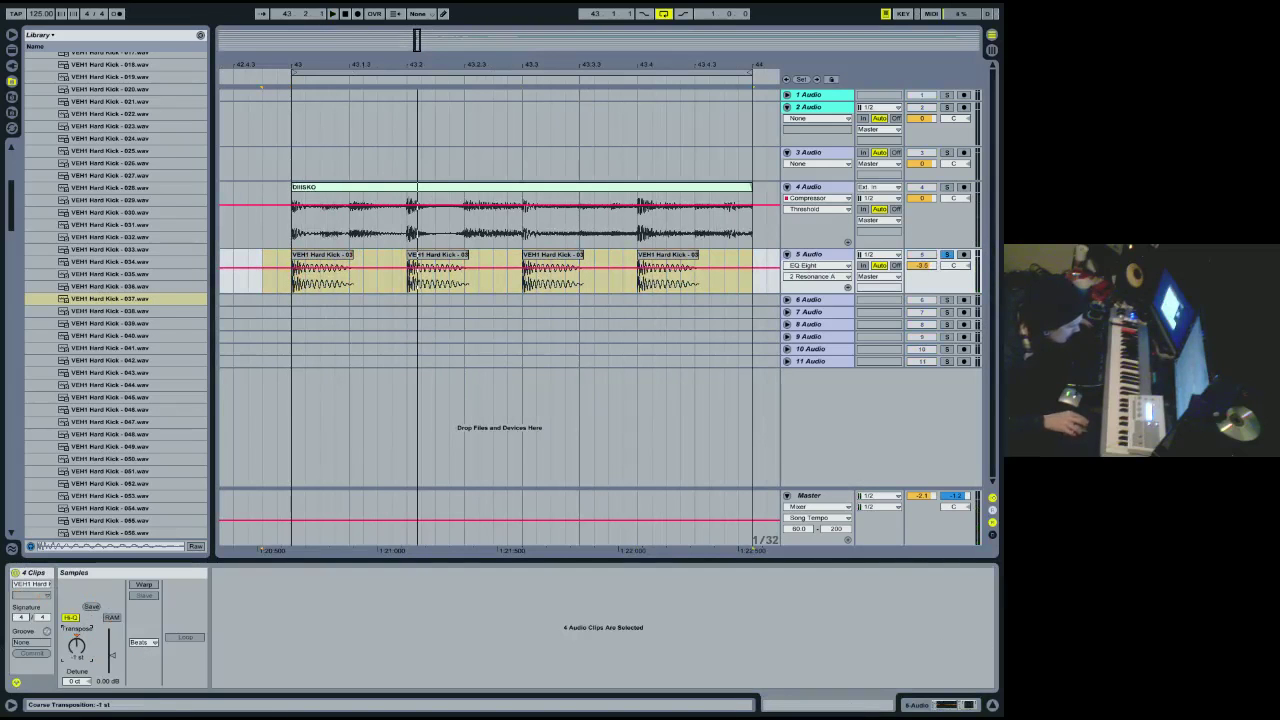
Set the Compressor threshold on track 5 to -7.73 dB while playing the soloed kick.
{"action": "left_click", "coordinate": [913, 703]}
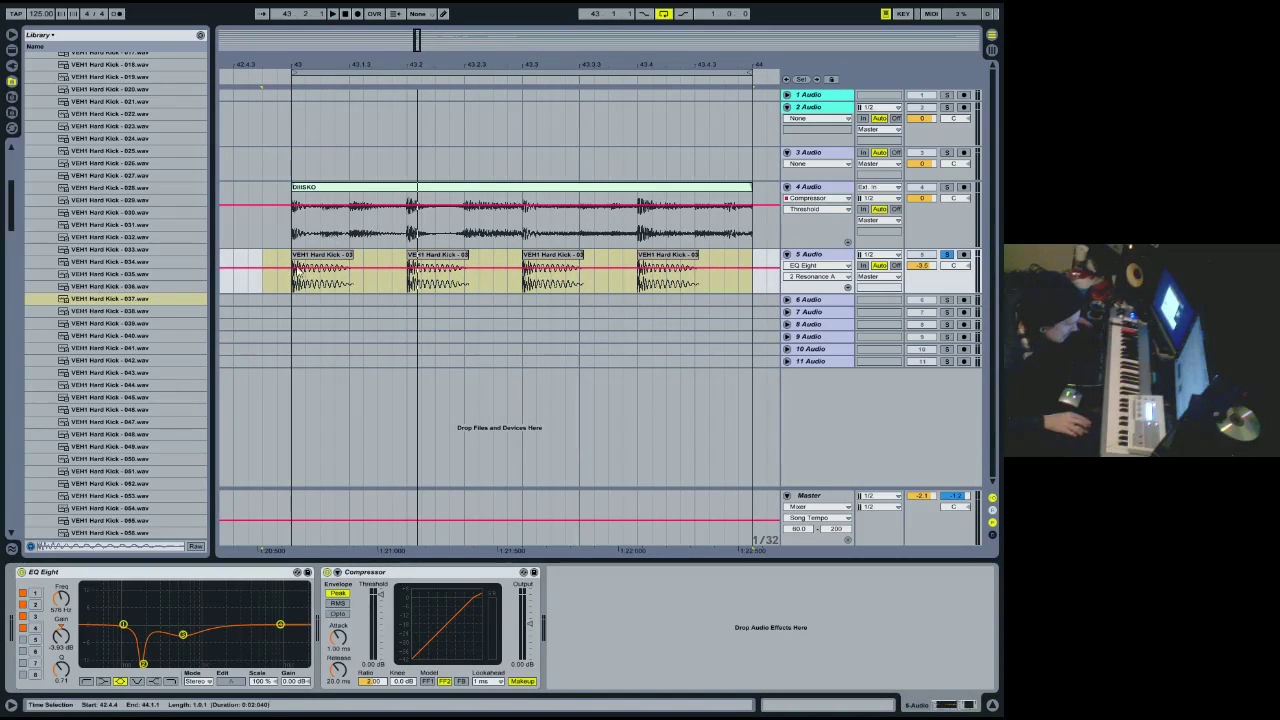
{"action": "left_click", "coordinate": [293, 280]}
{"action": "left_click", "coordinate": [268, 281]}
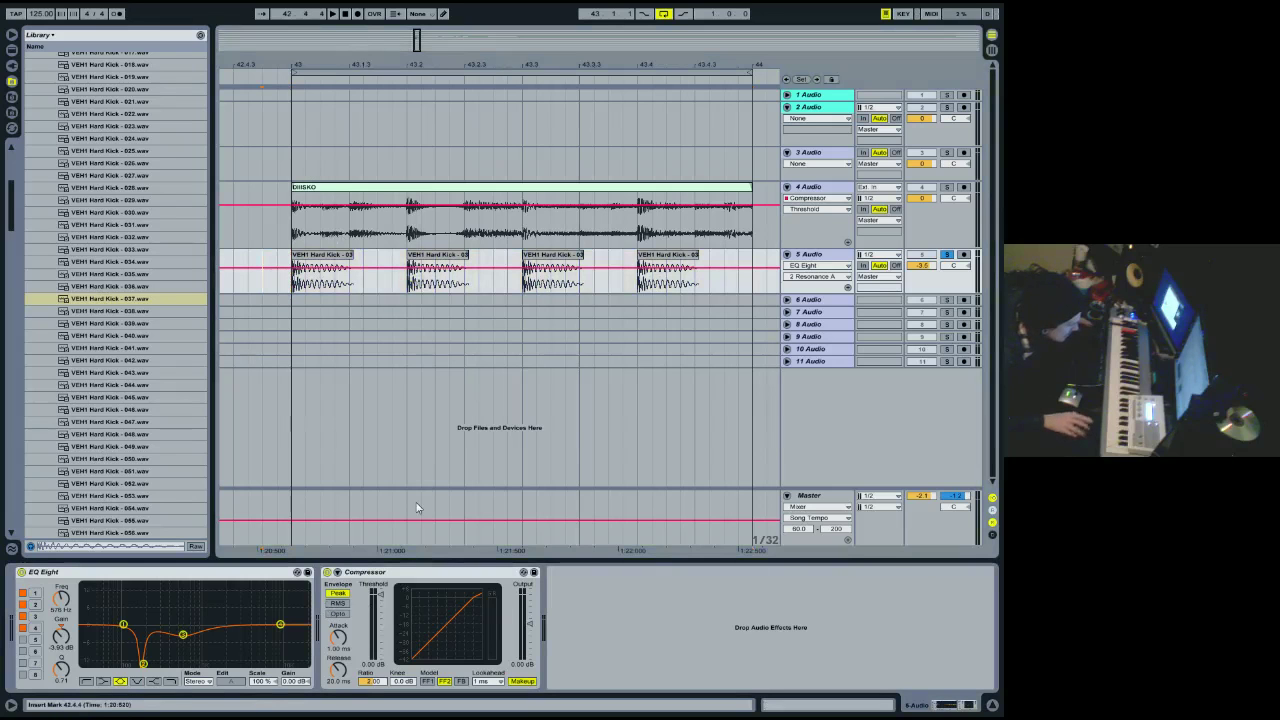
{"action": "key", "text": "space"}
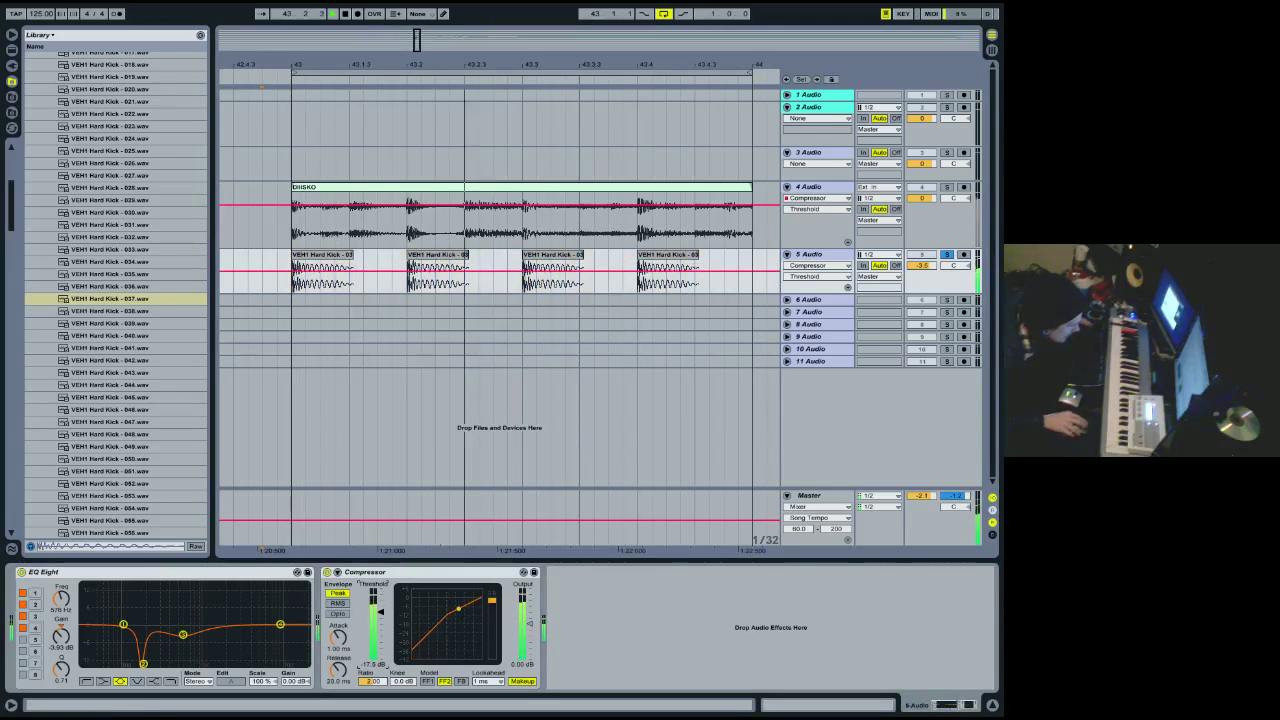
{"action": "key", "text": "space"}
Solo track 4, play the loop and show the track's Compressor output gain automation.
{"action": "left_click_drag", "start_coordinate": [567, 65], "coordinate": [530, 63]}
{"action": "left_click", "coordinate": [968, 222]}
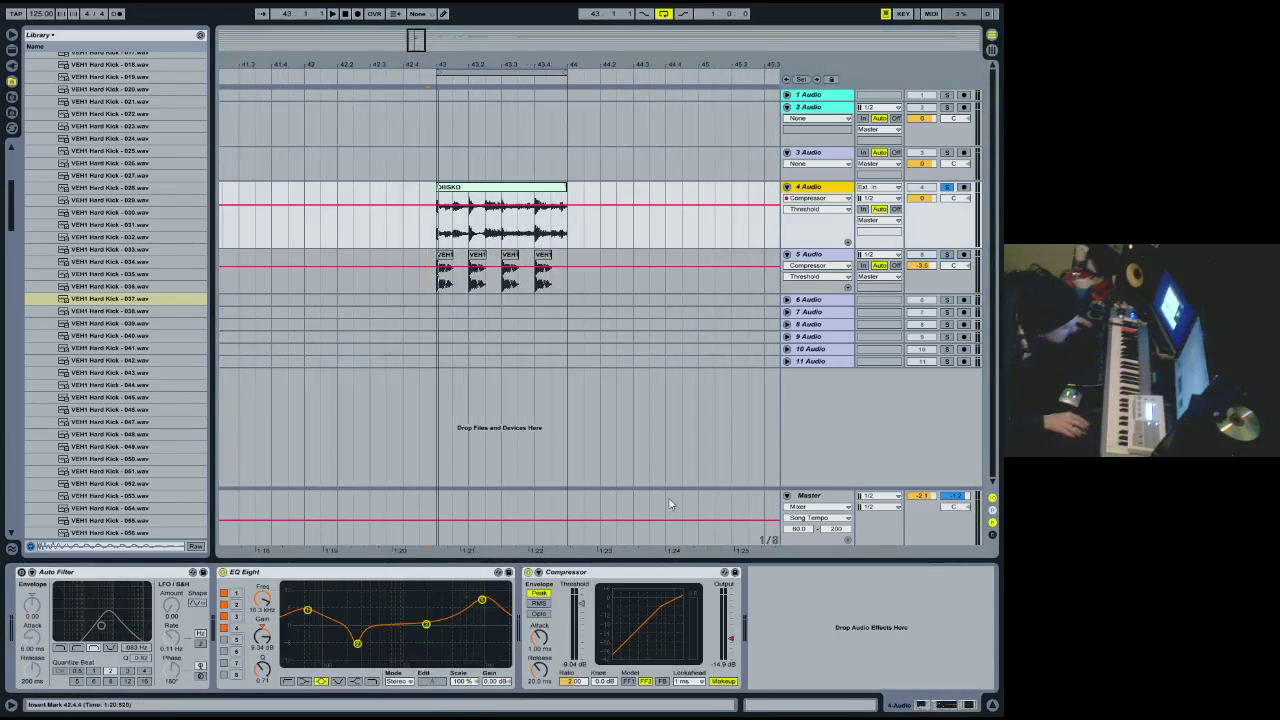
{"action": "key", "text": "space"}
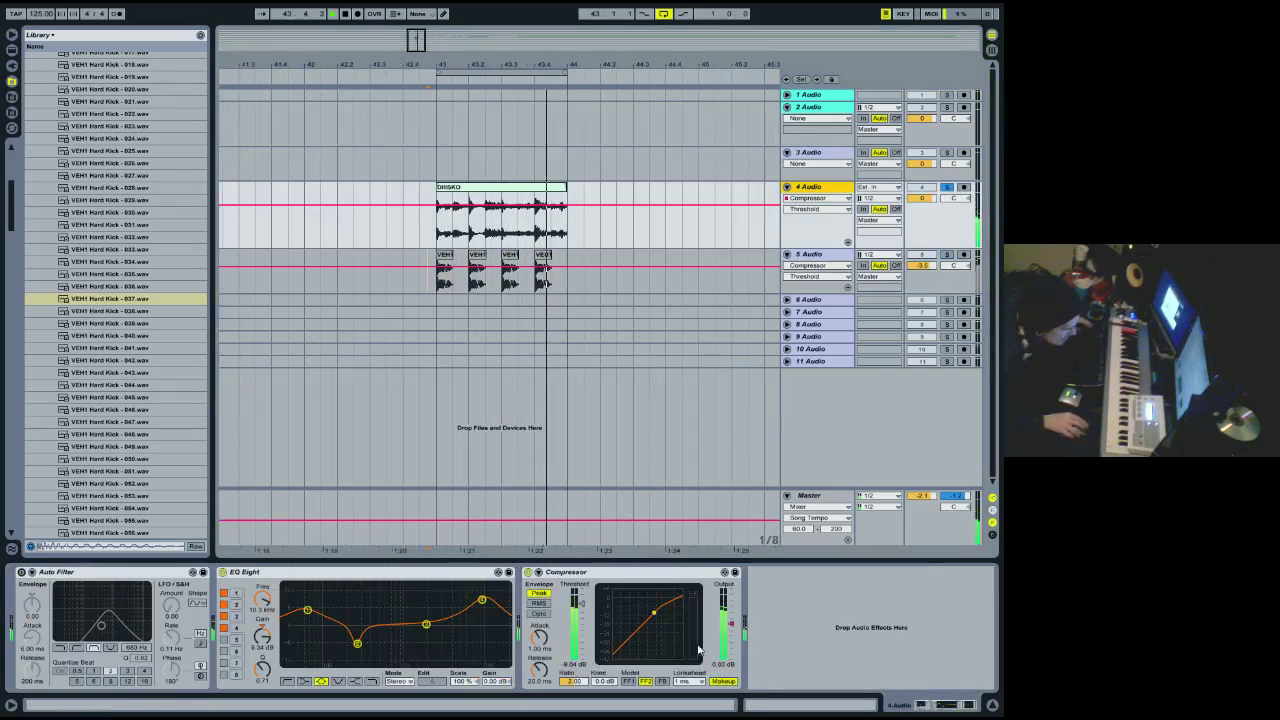
{"action": "left_click", "coordinate": [724, 664]}
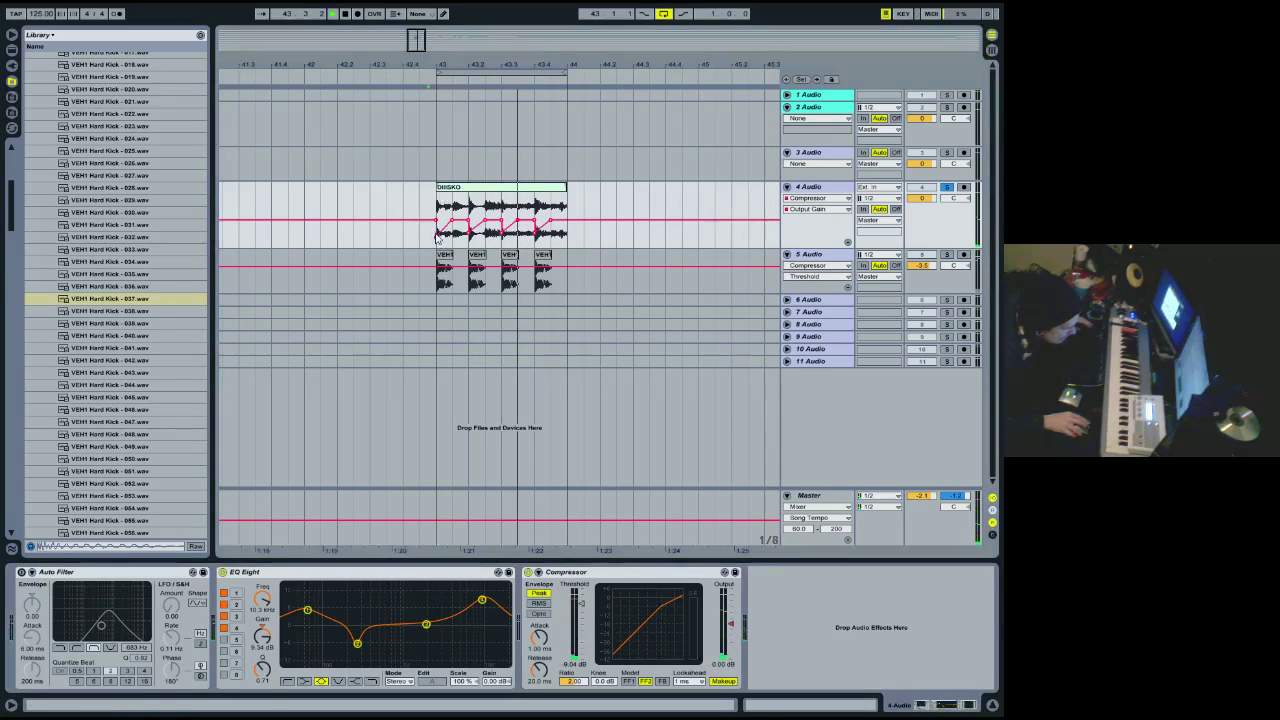
Lower the start of the first beat's output gain ramp on track 4 and duplicate that beat across the rest of bar 43.
{"action": "left_click_drag", "start_coordinate": [437, 210], "coordinate": [468, 210]}
{"action": "key", "text": "Right"}
{"action": "key", "text": "Right"}
{"action": "key", "text": "Right"}
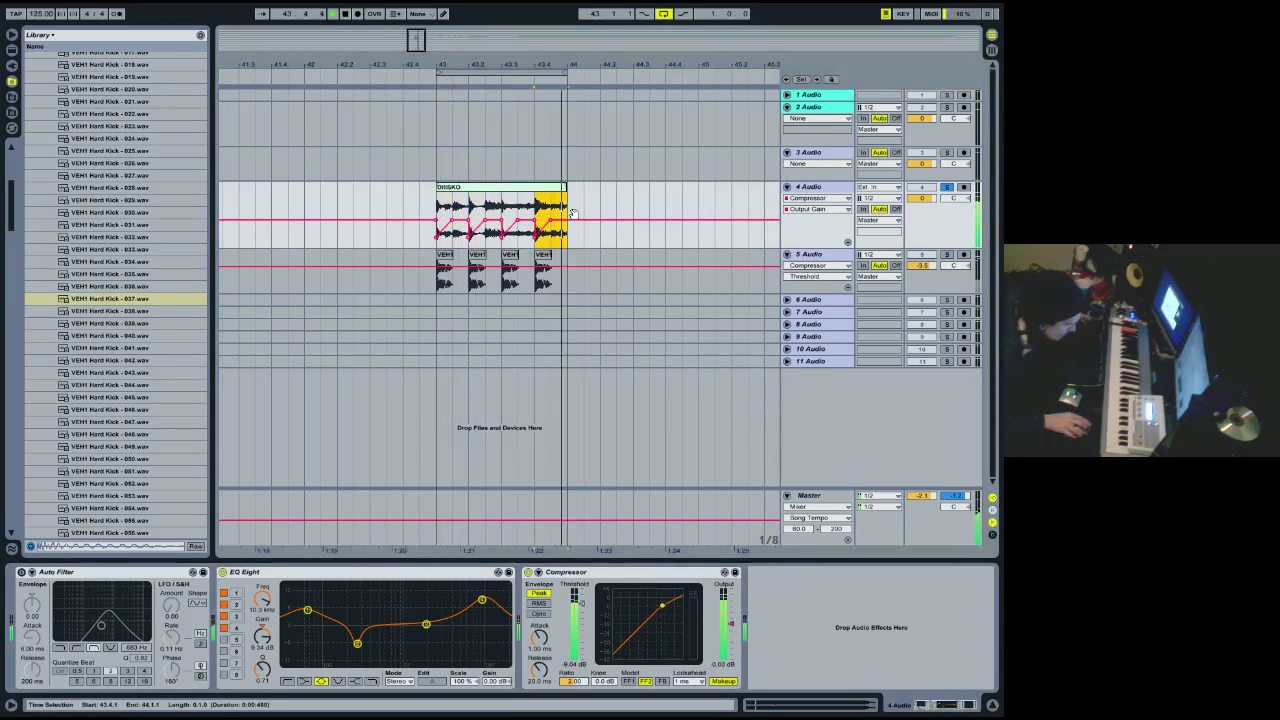
Unsolo track 4, set its volume to -2.2 and play the disco loop together with the kick.
{"action": "left_click", "coordinate": [937, 199]}
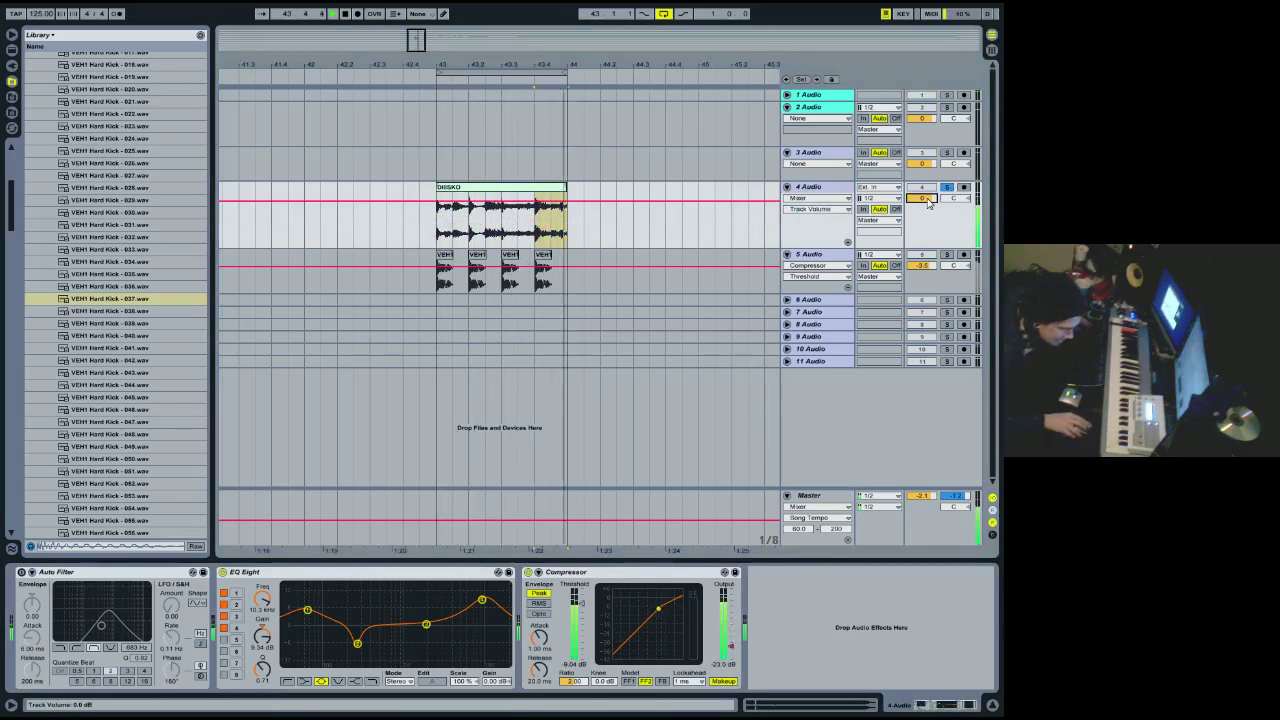
{"action": "left_click", "coordinate": [945, 189]}
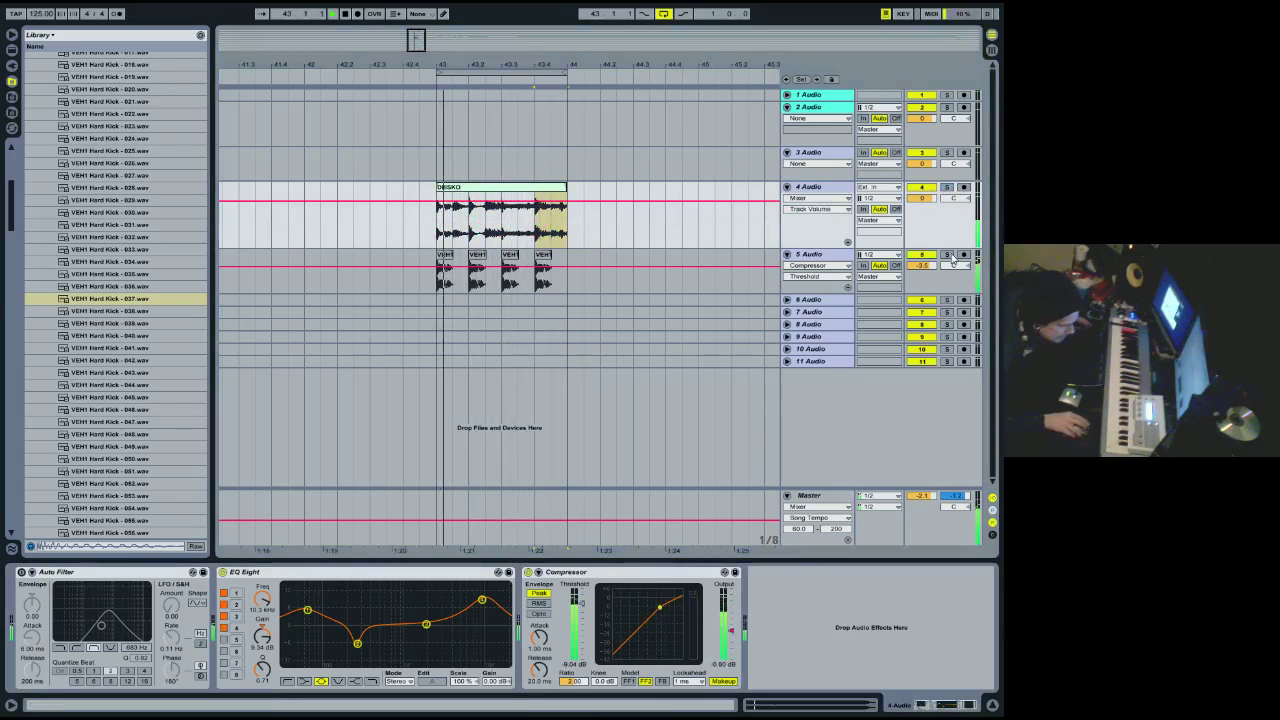
{"action": "left_click_drag", "start_coordinate": [921, 198], "coordinate": [921, 208]}
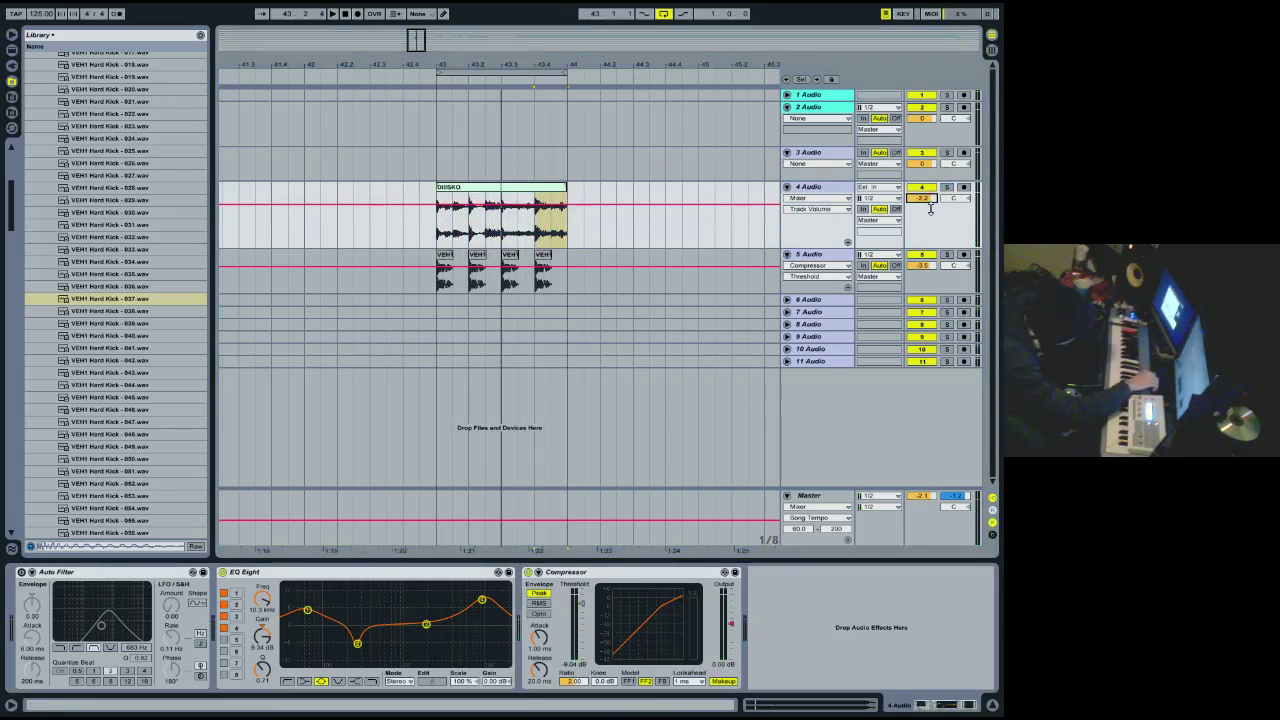
{"action": "key", "text": "space"}
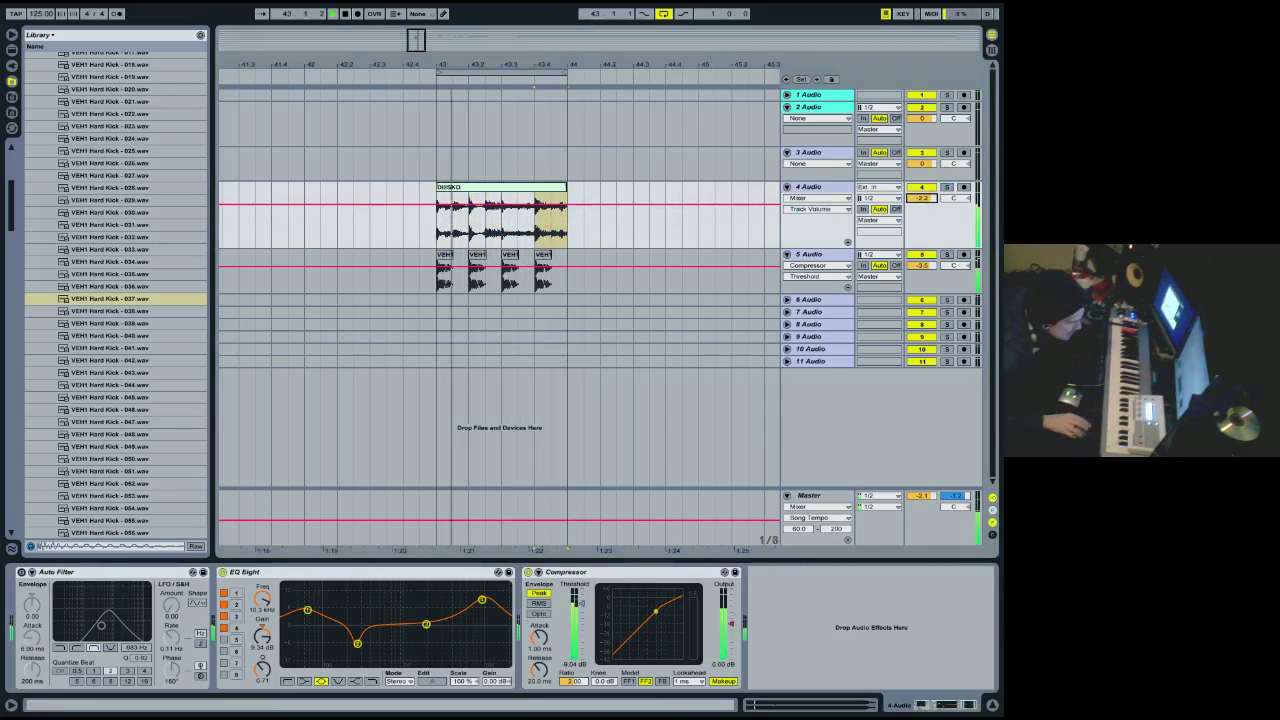
Make track 4's lane shorter and track 5's lane taller in the arrangement.
{"action": "left_click_drag", "start_coordinate": [948, 236], "coordinate": [950, 213]}
{"action": "left_click_drag", "start_coordinate": [950, 273], "coordinate": [950, 284]}
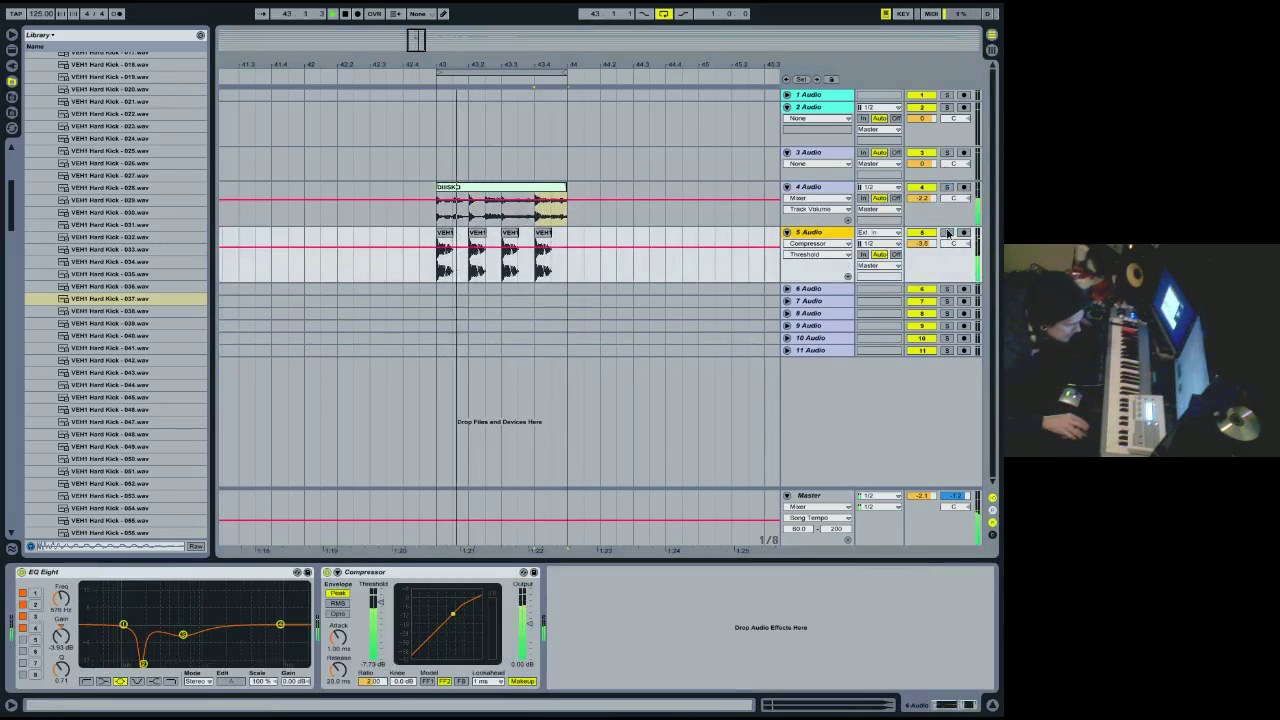
Deepen the kick's EQ Eight mid dip on track 5 to about -6.15 dB at 301 Hz.
{"action": "mouse_move", "coordinate": [183, 634]}
{"action": "left_mouse_down"}
{"action": "mouse_move", "coordinate": [136, 664]}
{"action": "mouse_move", "coordinate": [161, 640]}
{"action": "left_mouse_up"}
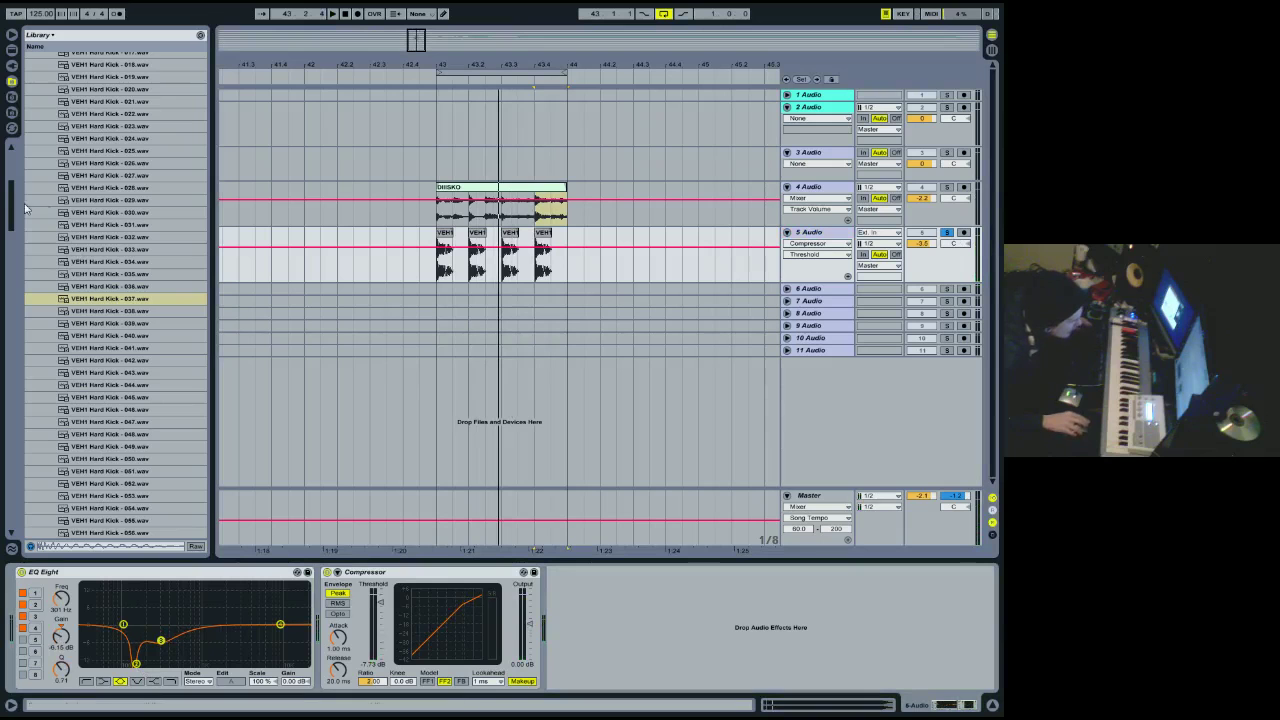
Open the VEH1 House Loops 128 BPM folder inside VEH1 Loops in the library.
{"action": "scroll", "coordinate": [47, 116], "scroll_direction": "up", "scroll_amount": 6}
{"action": "left_click", "coordinate": [47, 113]}
{"action": "left_click", "coordinate": [37, 102]}
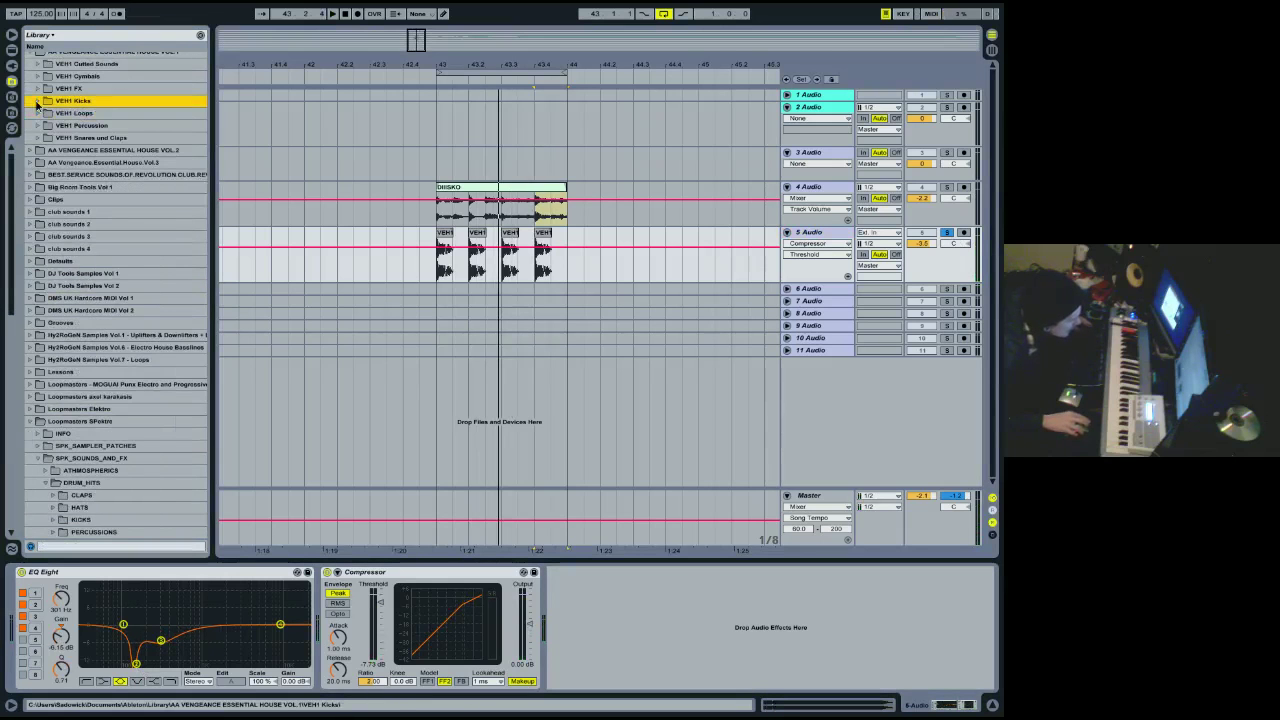
{"action": "left_click", "coordinate": [37, 114]}
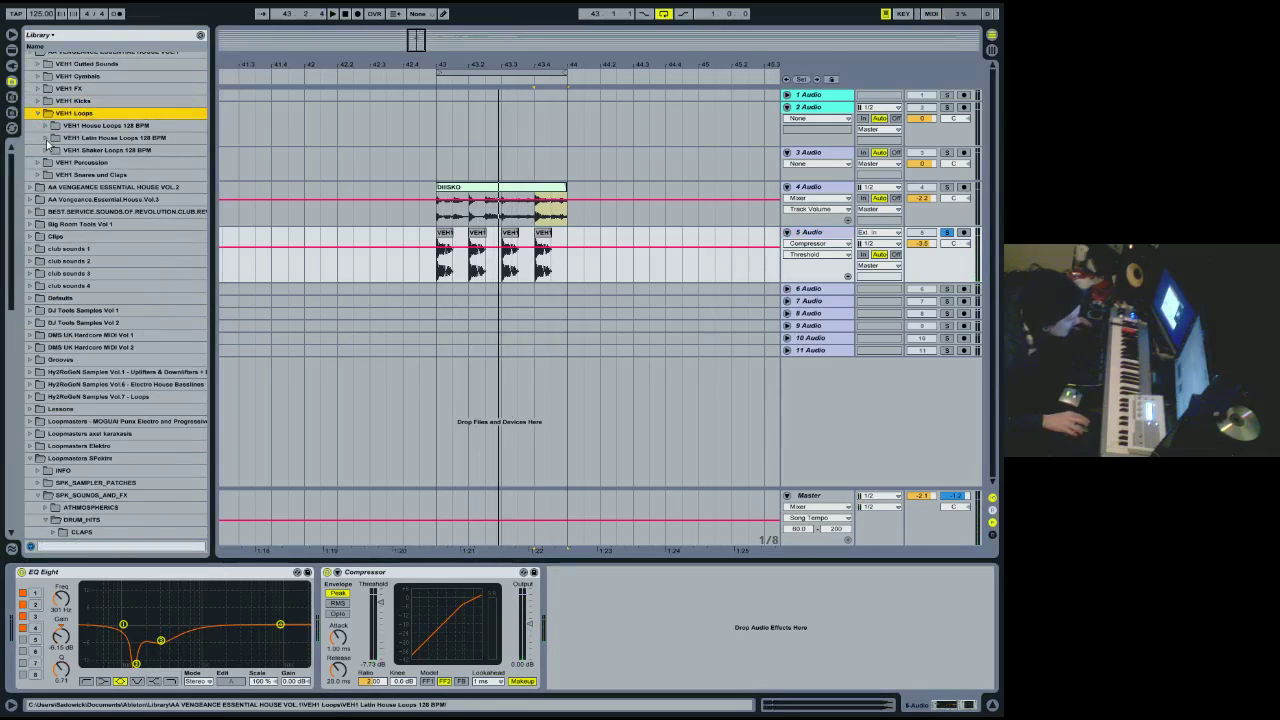
{"action": "left_click", "coordinate": [45, 125]}
{"action": "scroll", "coordinate": [113, 238], "scroll_direction": "down", "scroll_amount": 15}
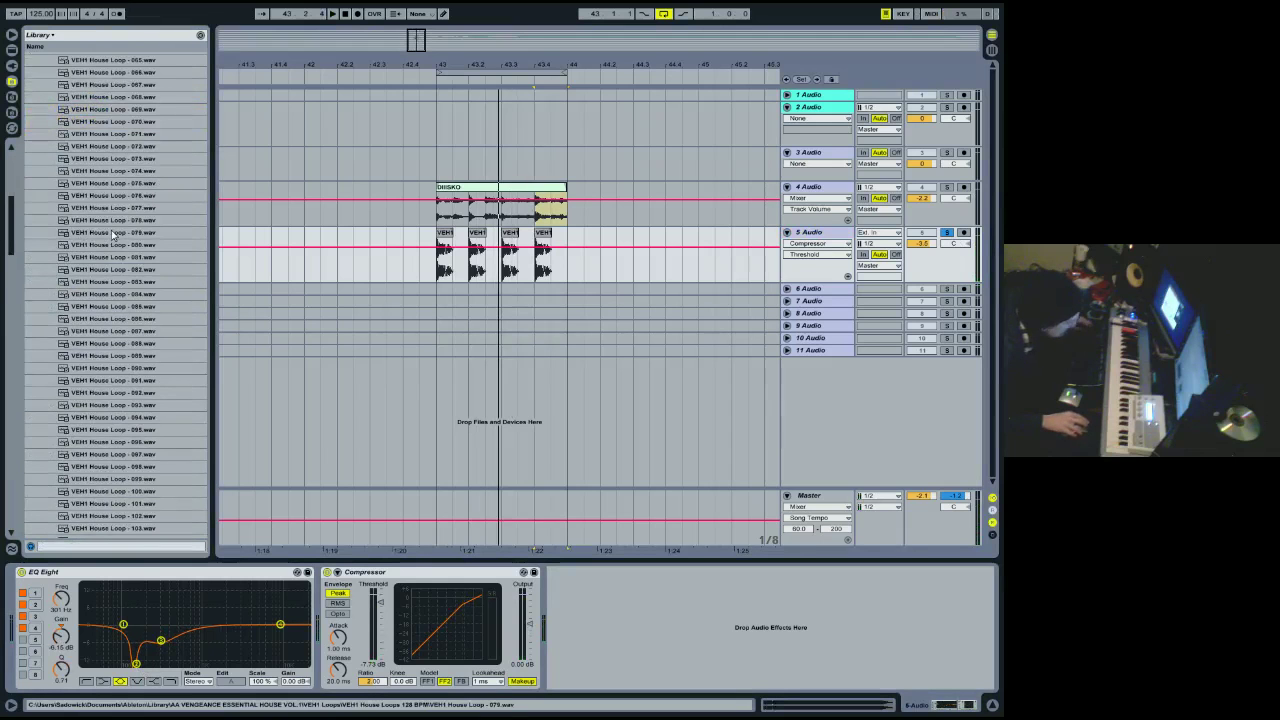
Audition the VEH1 House Loop samples from about 079 up to 107.
{"action": "left_click", "coordinate": [113, 233]}
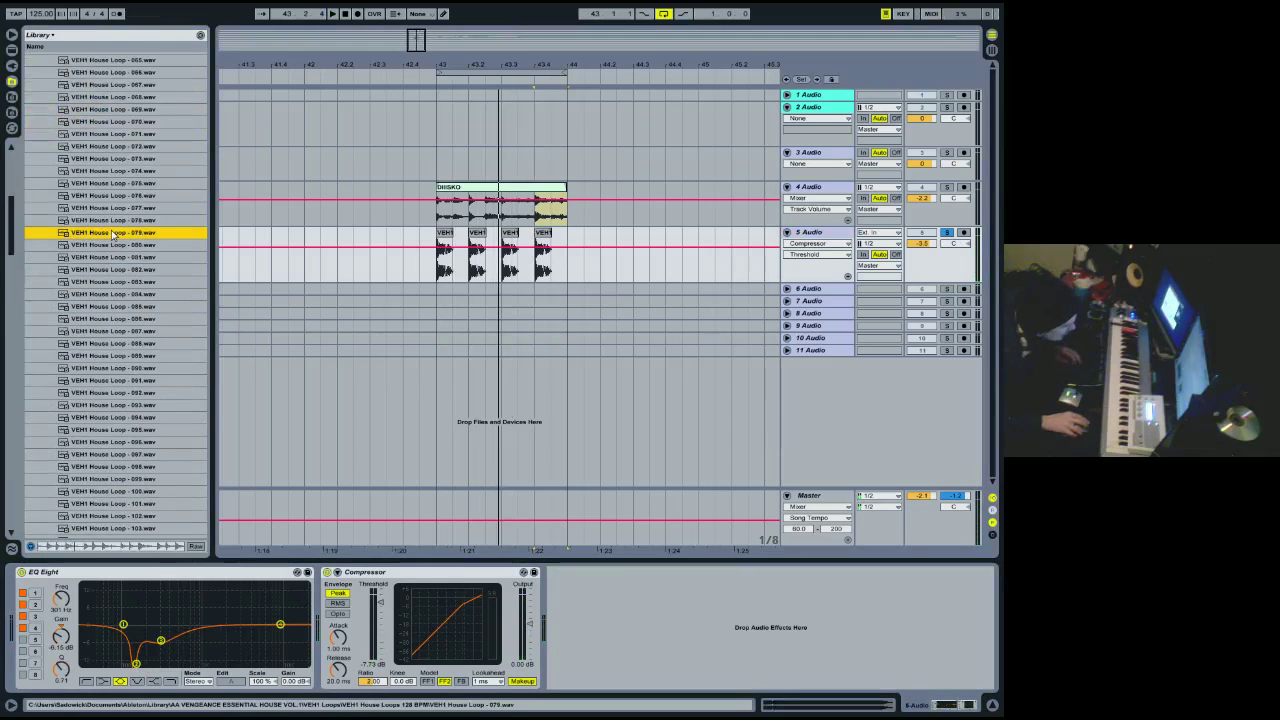
{"action": "key", "text": "Down"}
{"action": "key", "text": "Down"}
{"action": "key", "text": "Down"}
{"action": "scroll", "coordinate": [120, 265], "scroll_direction": "down", "scroll_amount": 5}
{"action": "left_click", "coordinate": [120, 260]}
{"action": "key", "text": "Down"}
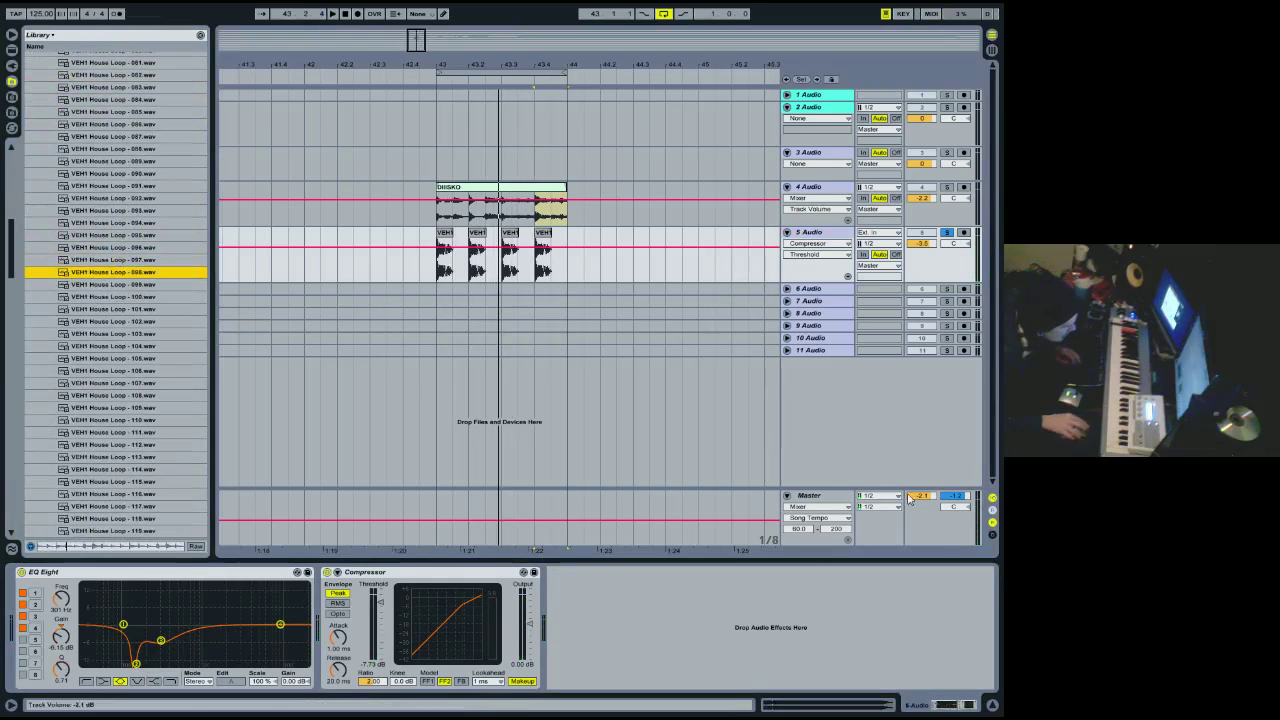
{"action": "left_click", "coordinate": [105, 372]}
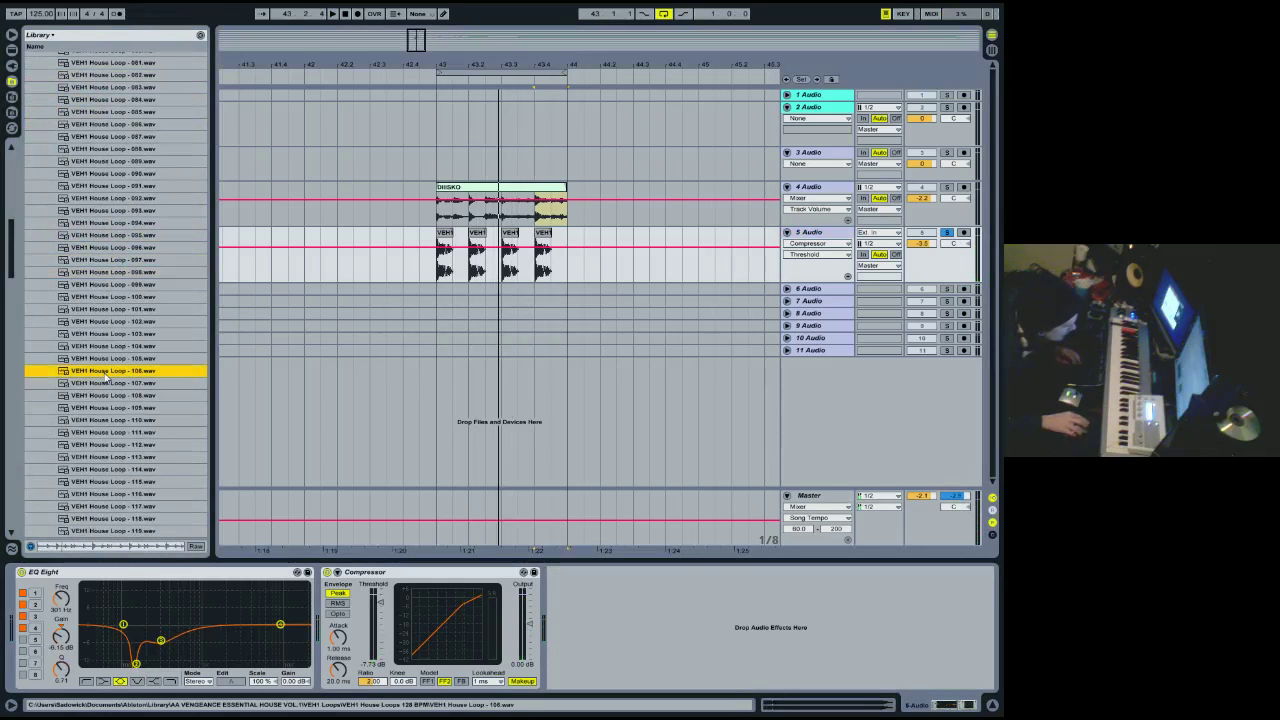
{"action": "key", "text": "Down"}
{"action": "left_click", "coordinate": [109, 384]}
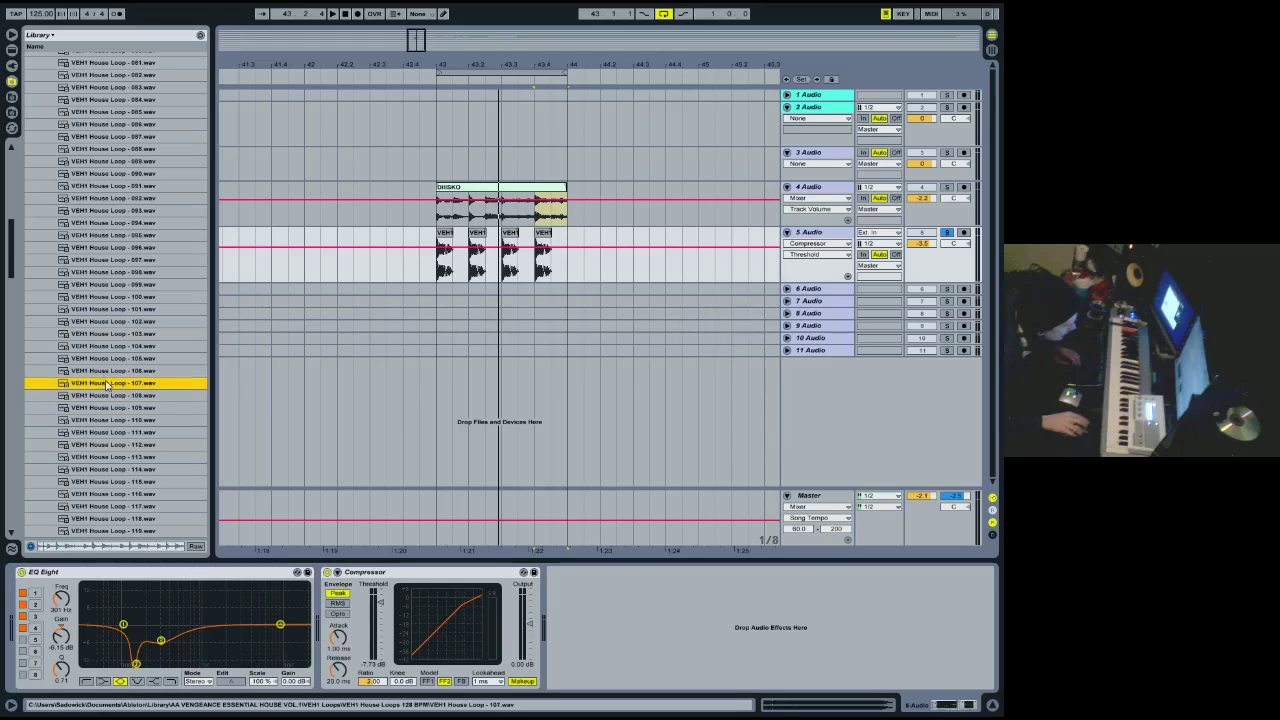
Place VEH1 House Loop - 107 on track 6 at bar 43, unfold the track and play it soloed.
{"action": "left_click_drag", "start_coordinate": [102, 388], "coordinate": [440, 290]}
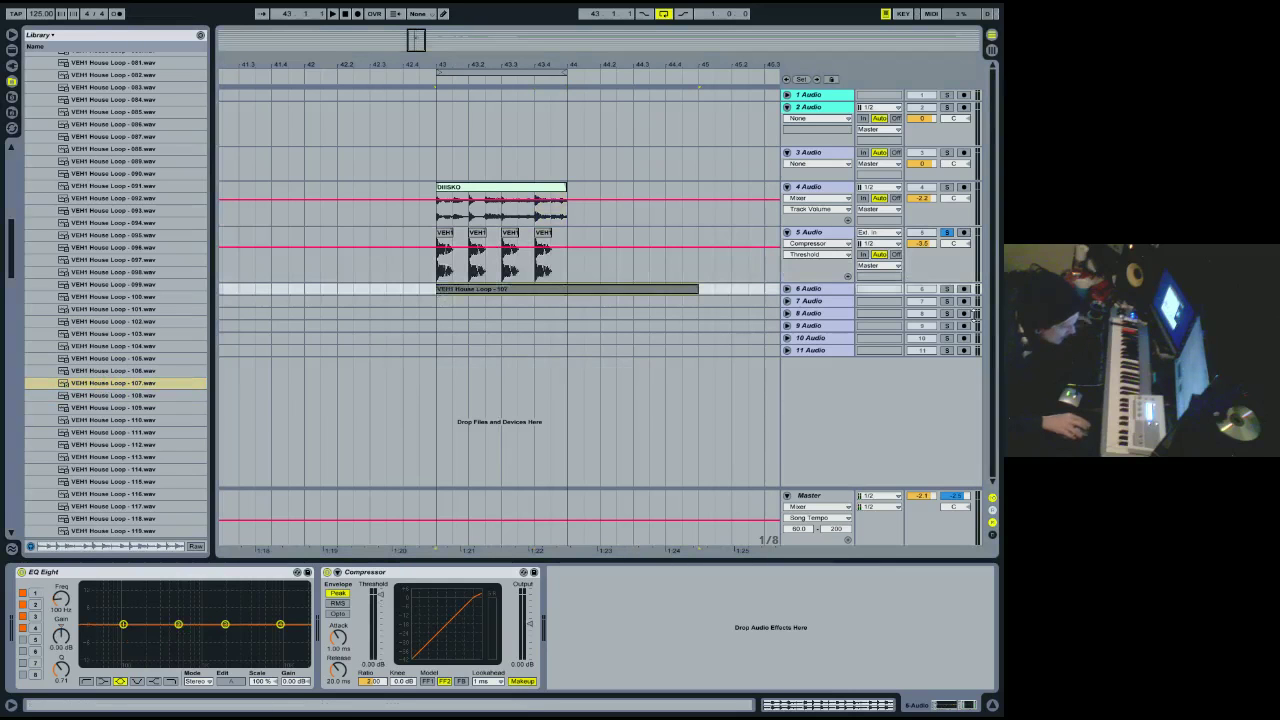
{"action": "left_click", "coordinate": [787, 289]}
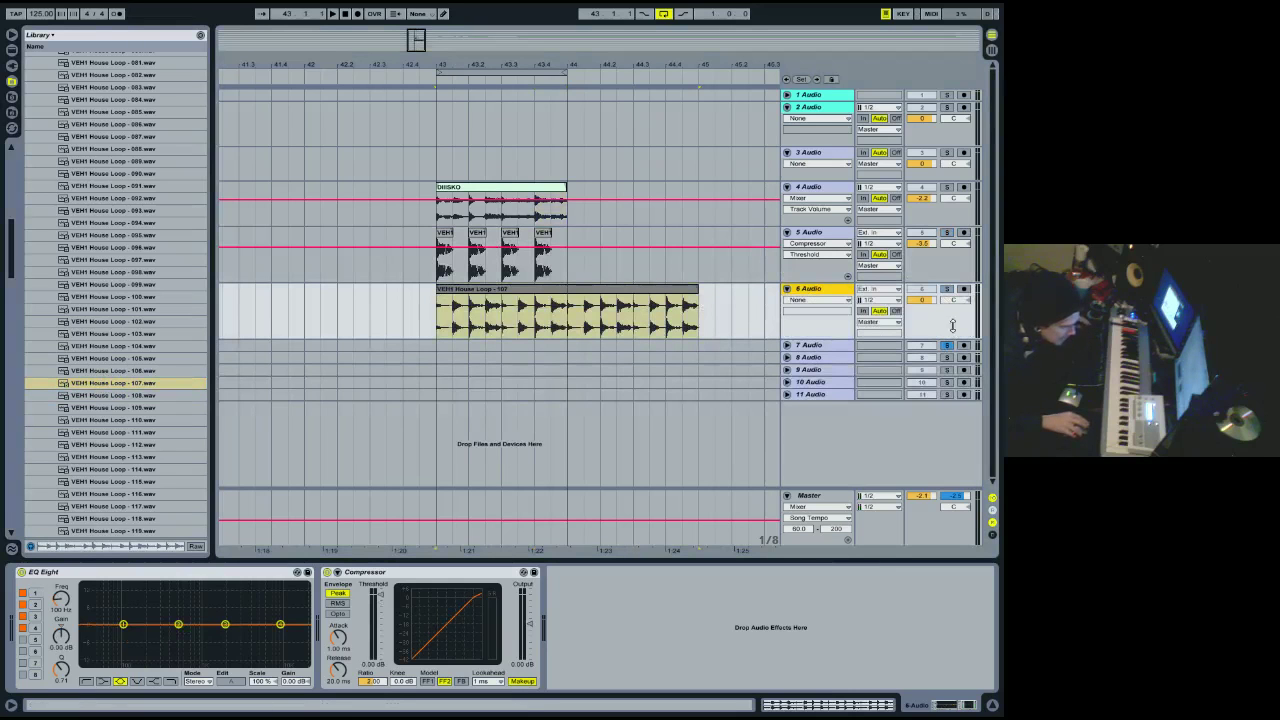
{"action": "key", "text": "space"}
{"action": "key", "text": "space"}
Cut the house loop's lows on track 6 with EQ Eight, about -9.8 dB at 161 Hz and -13.6 dB at 44 Hz.
{"action": "left_click_drag", "start_coordinate": [178, 624], "coordinate": [140, 651]}
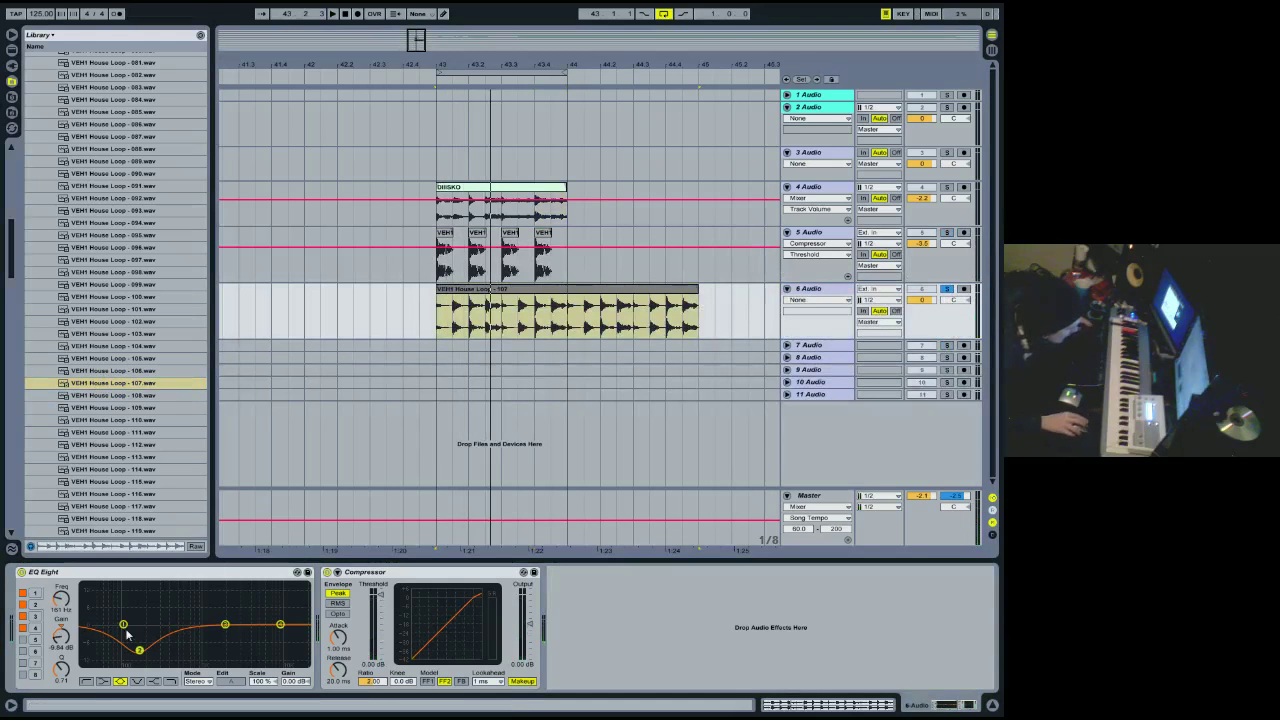
{"action": "key", "text": "space"}
{"action": "left_click_drag", "start_coordinate": [123, 624], "coordinate": [95, 660]}
Set track 6's volume to -3.7 dB and unsolo it to hear all layers together.
{"action": "left_click_drag", "start_coordinate": [922, 300], "coordinate": [922, 325]}
{"action": "left_click", "coordinate": [947, 289]}
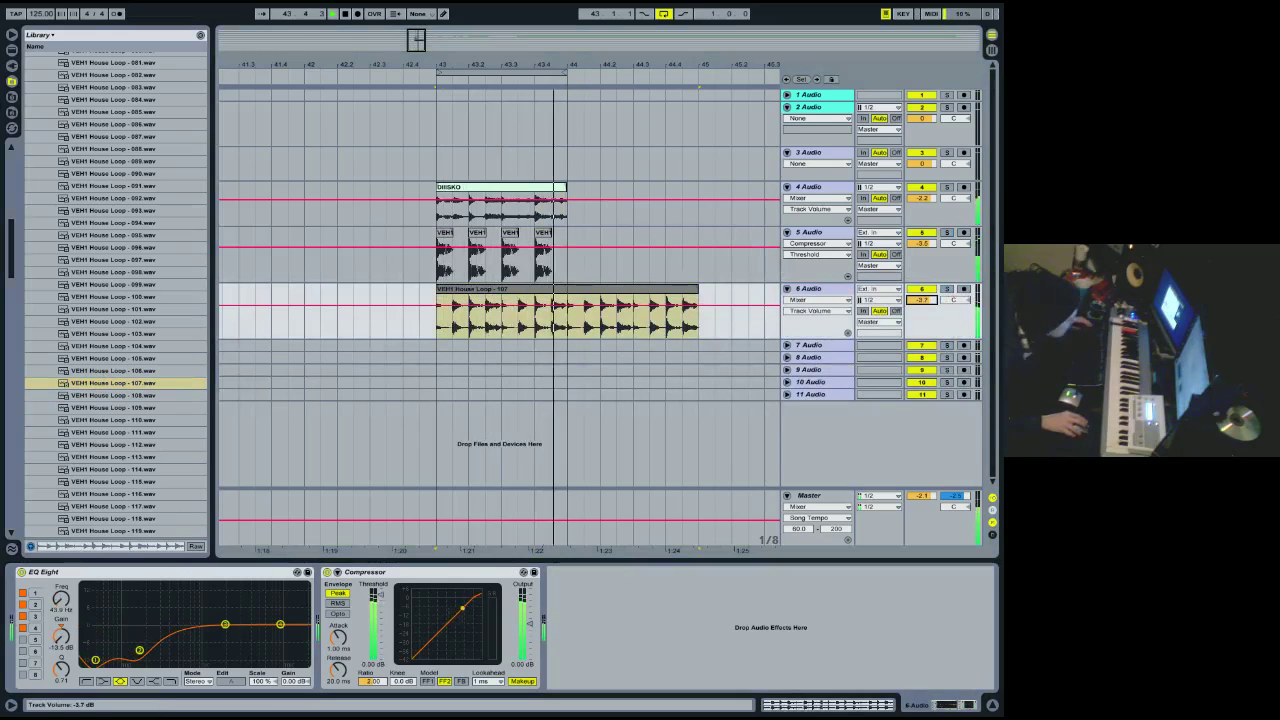
Shorten the arrangement loop to the first two beats of bar 43 and play it.
{"action": "key", "text": "space"}
{"action": "left_click_drag", "start_coordinate": [565, 72], "coordinate": [505, 90]}
{"action": "key", "text": "space"}
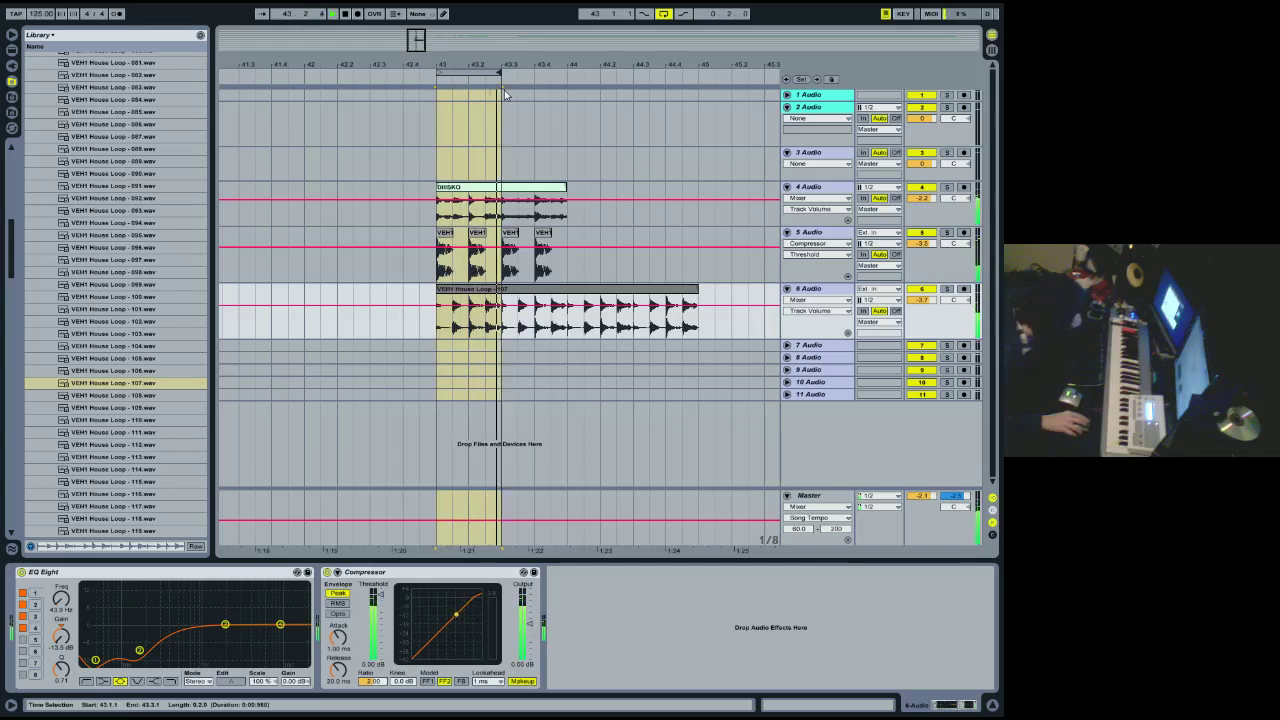
Open the disco clip on track 4, try Re-Pitch warping during playback and set the warp mode to Beats.
{"action": "double_click", "coordinate": [500, 187]}
{"action": "left_click", "coordinate": [142, 642]}
{"action": "left_click", "coordinate": [146, 688]}
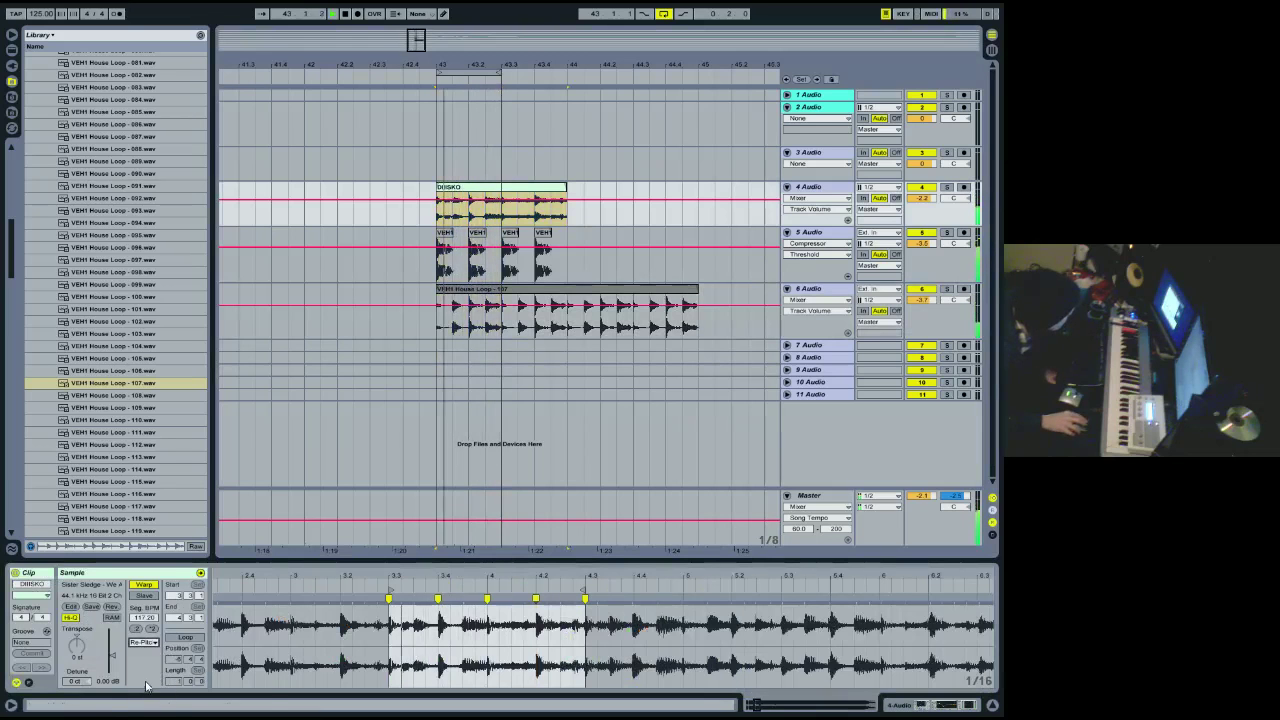
{"action": "left_click", "coordinate": [142, 642]}
{"action": "left_click", "coordinate": [145, 651]}
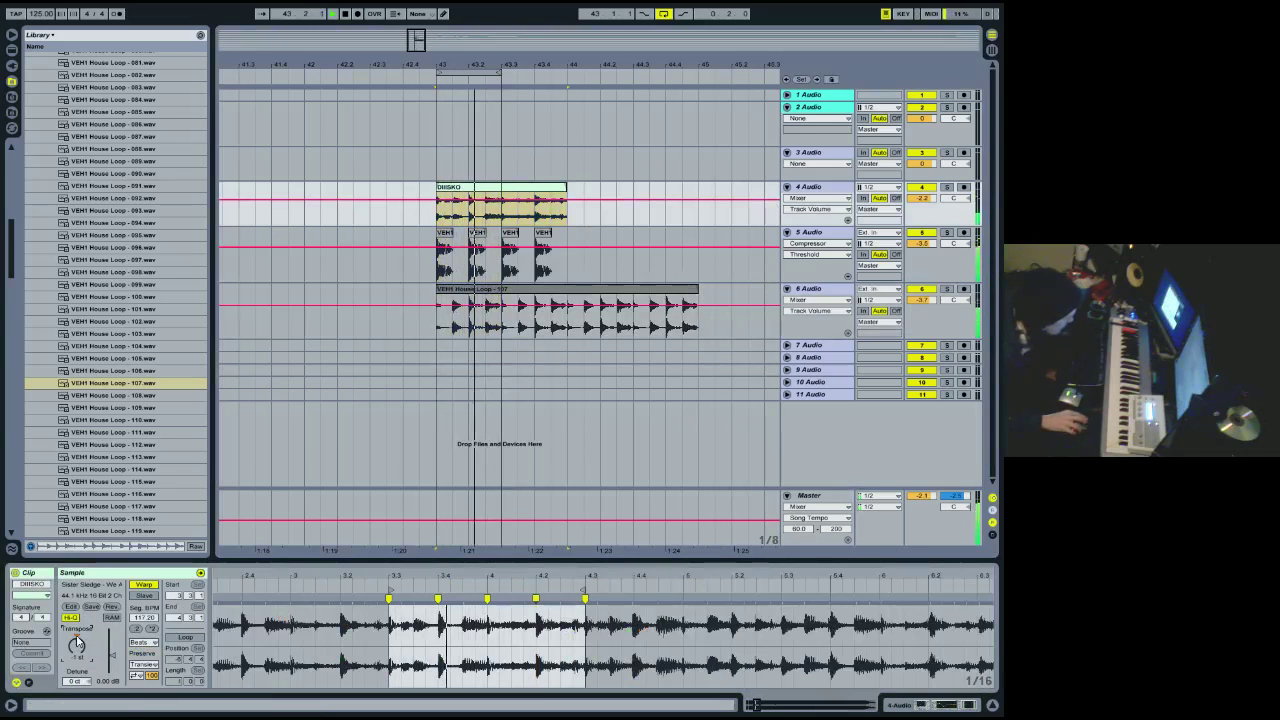
Move track 4's EQ Eight low-mid dip to about 222 Hz and -7.1 dB, and compare the Auto Filter on and off.
{"action": "left_click", "coordinate": [943, 705]}
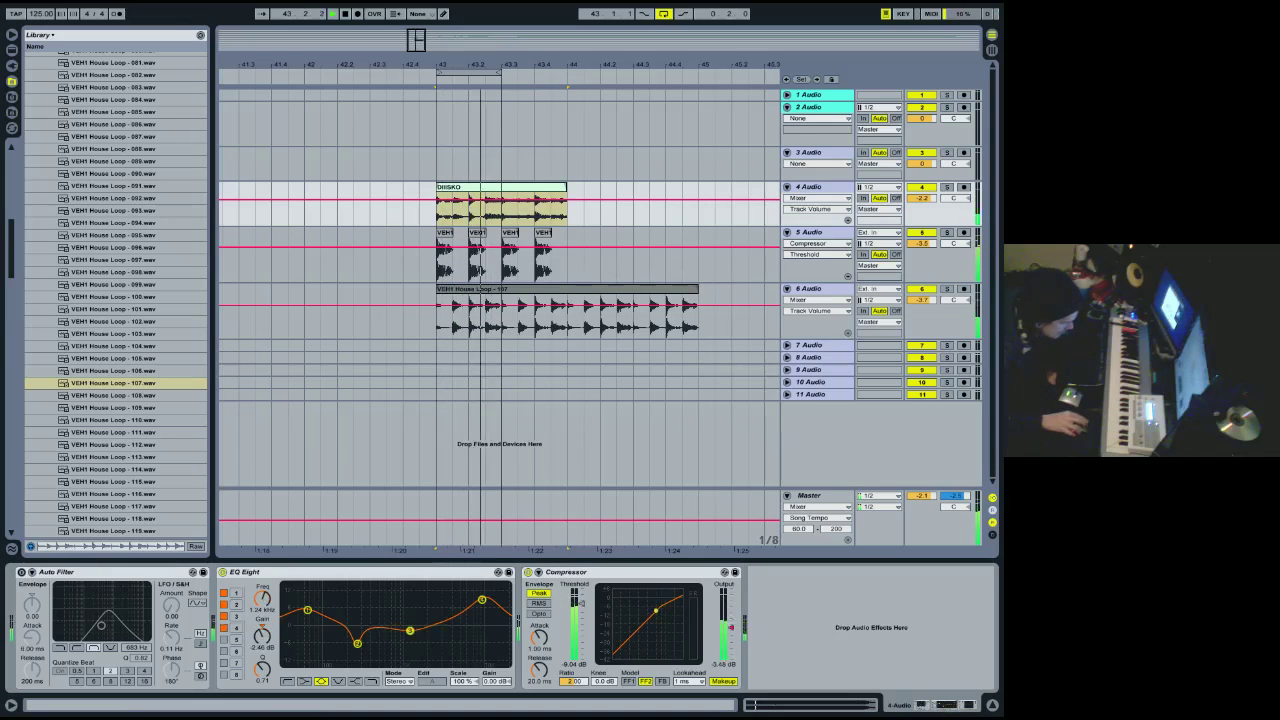
{"action": "mouse_move", "coordinate": [357, 643]}
{"action": "left_mouse_down"}
{"action": "mouse_move", "coordinate": [340, 652]}
{"action": "mouse_move", "coordinate": [358, 648]}
{"action": "mouse_move", "coordinate": [330, 632]}
{"action": "mouse_move", "coordinate": [352, 647]}
{"action": "left_mouse_up"}
{"action": "left_click", "coordinate": [21, 573]}
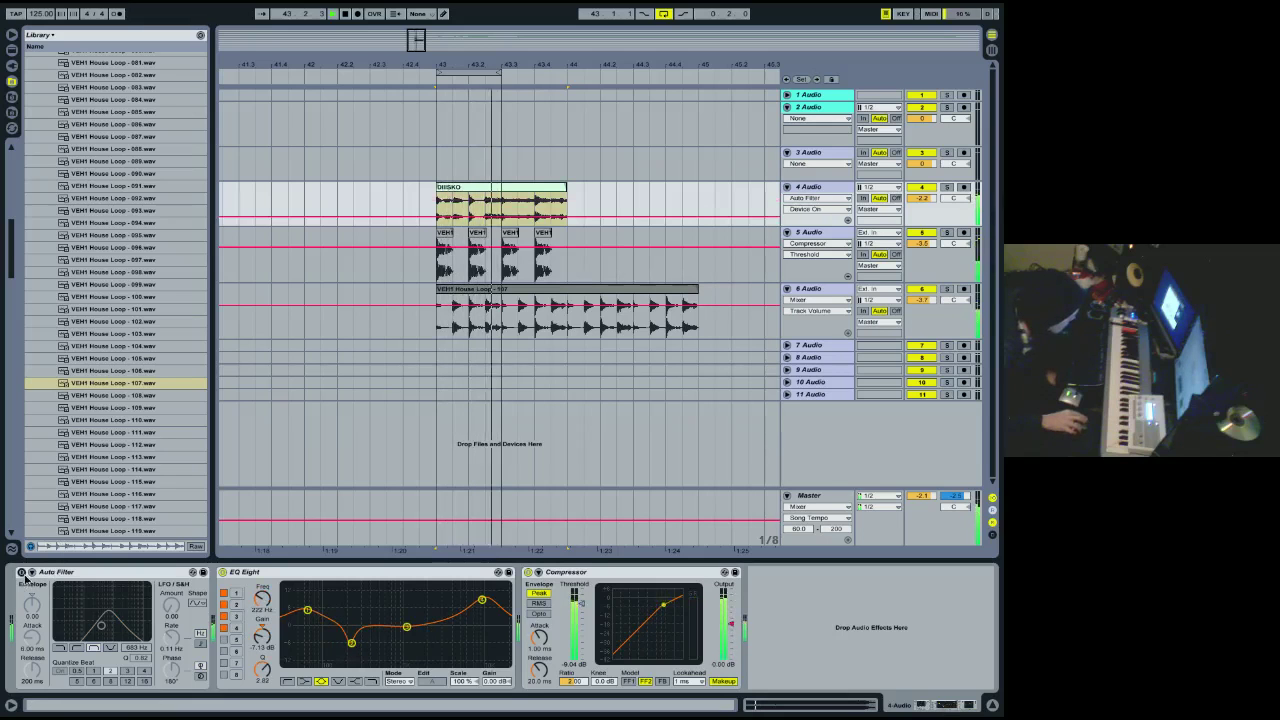
{"action": "left_click", "coordinate": [22, 573]}
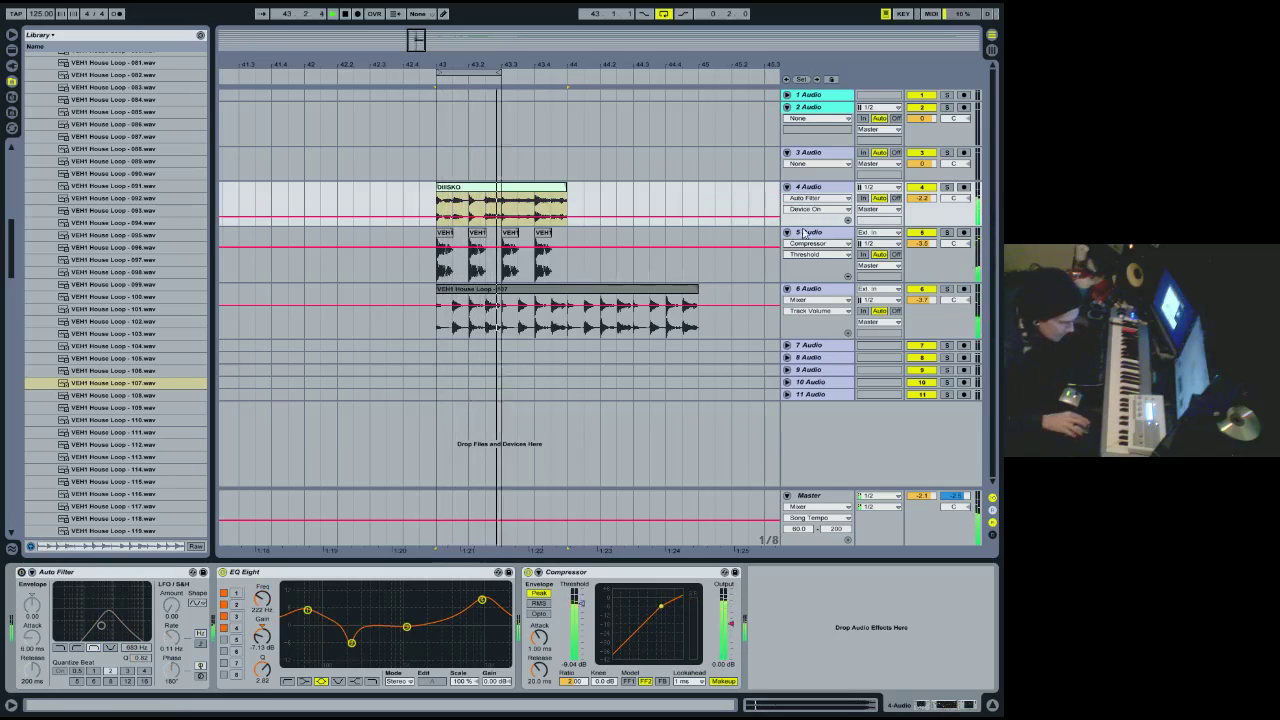
Stop playback, group tracks 4, 5 and 6 and leave the new group unfolded.
{"action": "key", "text": "space"}
{"action": "left_click", "coordinate": [824, 189]}
{"action": "left_click", "coordinate": [816, 289]}
{"action": "left_click", "coordinate": [818, 236]}
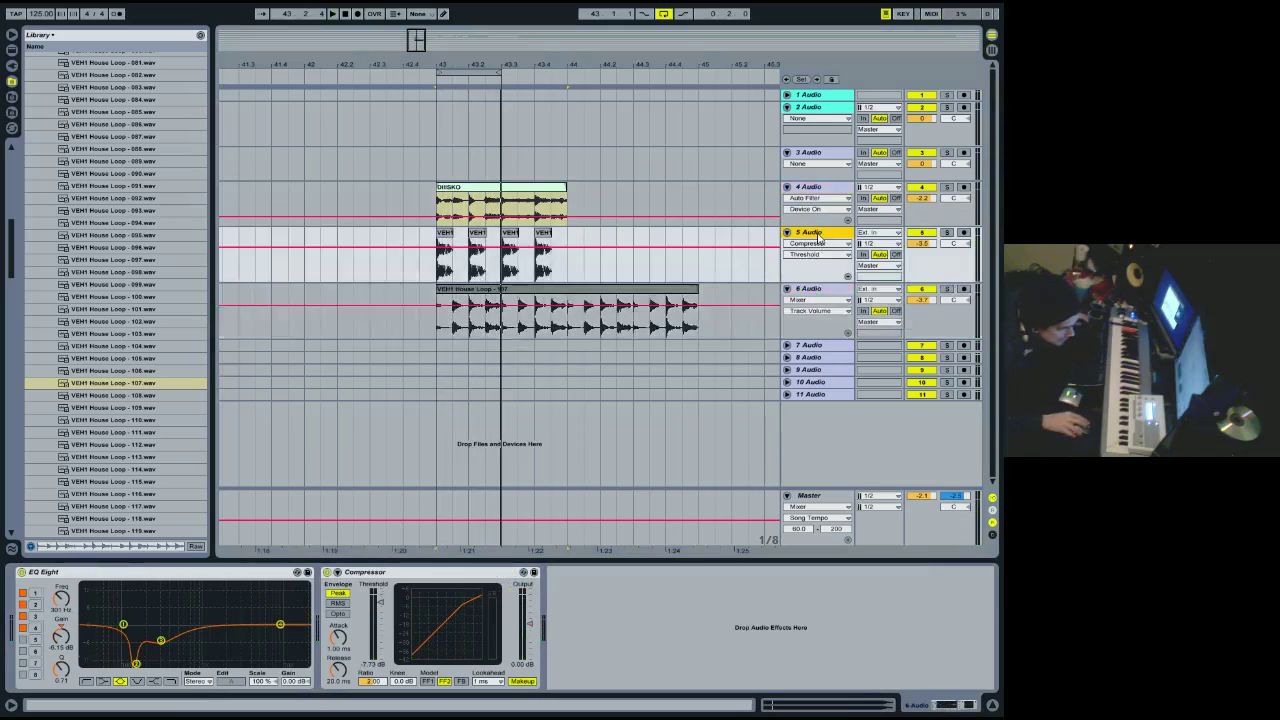
{"action": "left_click", "coordinate": [815, 293]}
{"action": "left_click", "coordinate": [824, 190]}
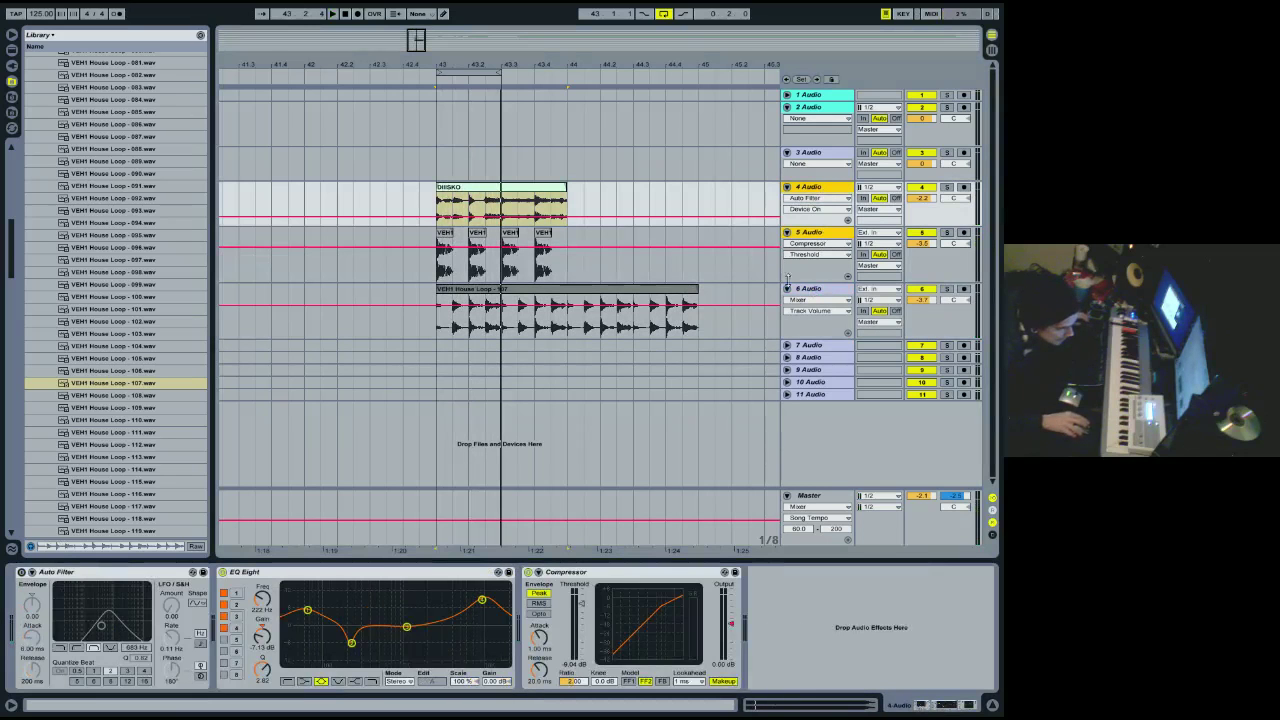
{"action": "left_click", "coordinate": [812, 290]}
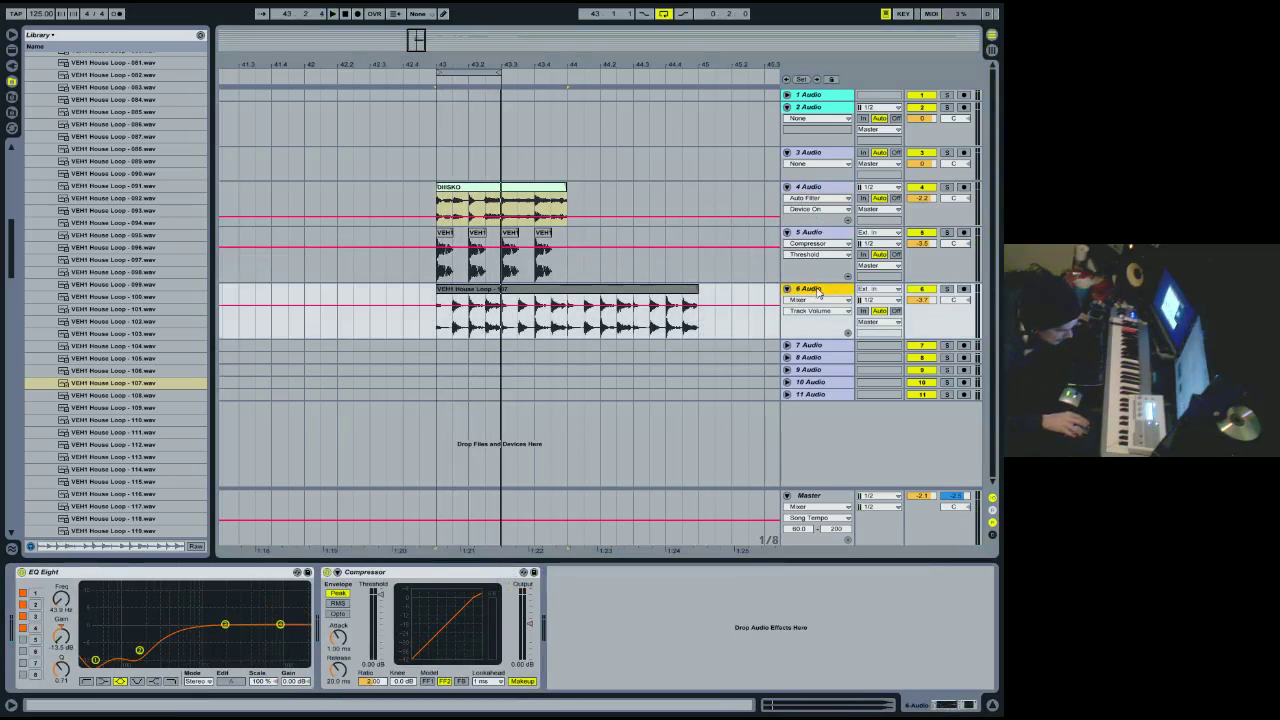
{"action": "left_click", "coordinate": [812, 187], "text": "shift"}
{"action": "right_click", "coordinate": [790, 183]}
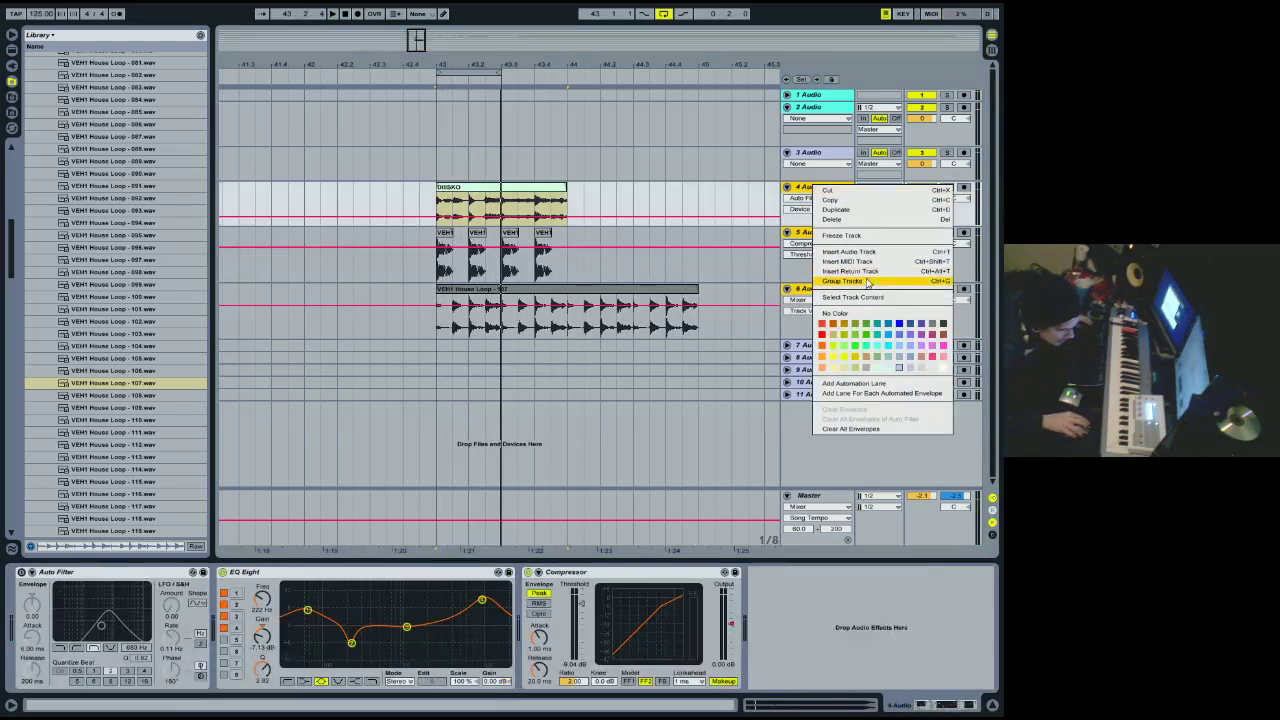
{"action": "left_click", "coordinate": [815, 278]}
{"action": "left_click", "coordinate": [786, 189]}
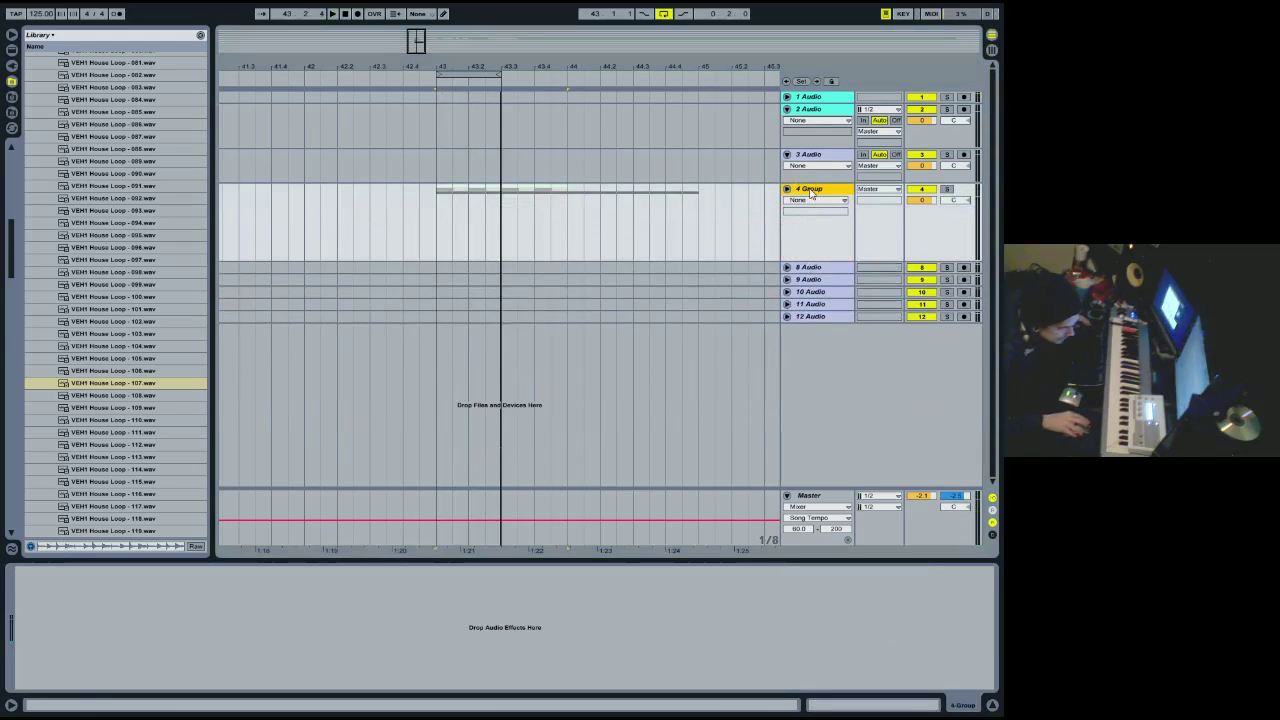
{"action": "left_click", "coordinate": [786, 189]}
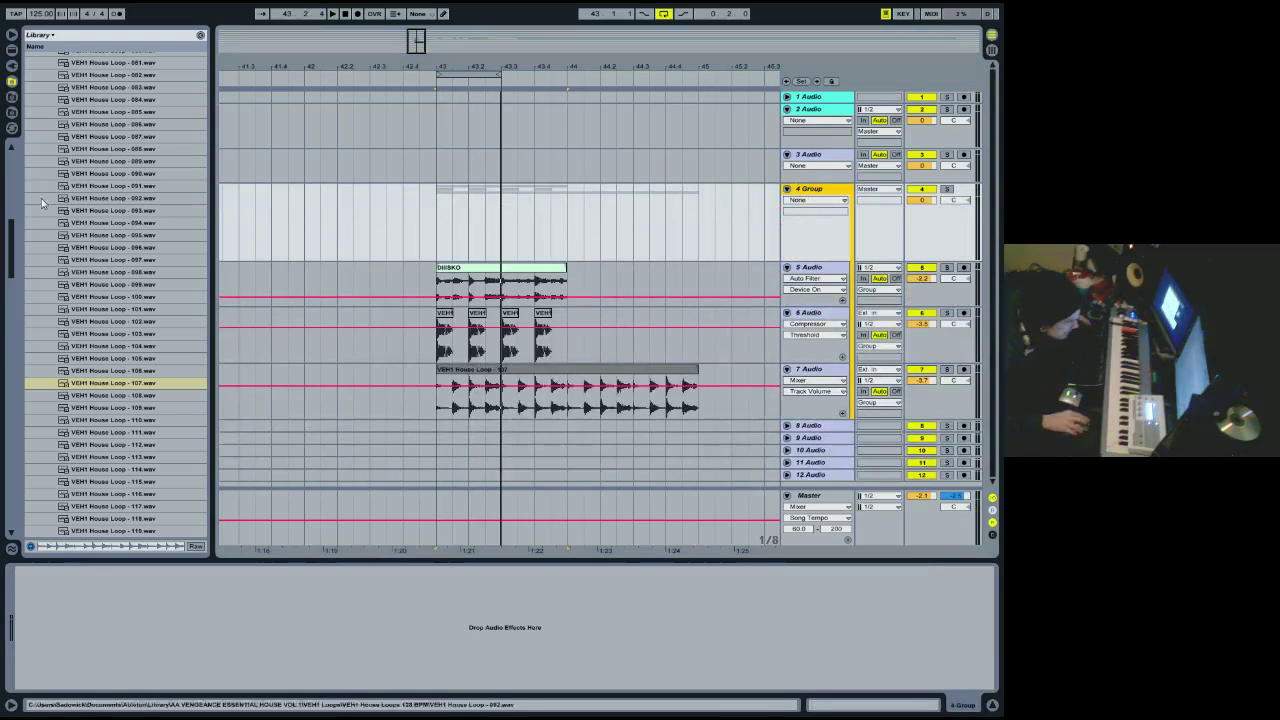
Add an Auto Filter to 4 Group as a high-pass at about 400 Hz and play the loop through it.
{"action": "left_click", "coordinate": [12, 50]}
{"action": "left_click_drag", "start_coordinate": [73, 211], "coordinate": [97, 613]}
{"action": "key", "text": "space"}
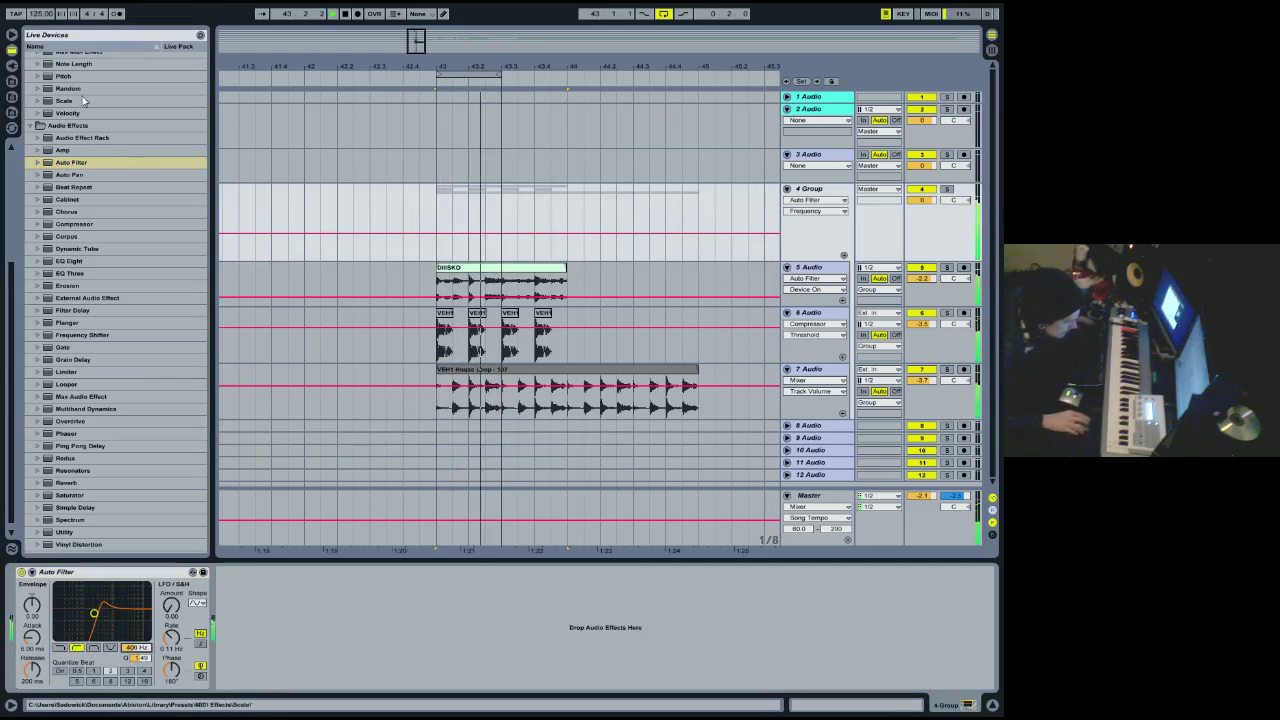
Open the VEH1 Hard Kicks folder inside VEH1 Kicks in the library.
{"action": "left_click", "coordinate": [11, 82]}
{"action": "mouse_move", "coordinate": [16, 259]}
{"action": "left_mouse_down"}
{"action": "mouse_move", "coordinate": [21, 184]}
{"action": "mouse_move", "coordinate": [25, 280]}
{"action": "left_mouse_up"}
{"action": "left_click", "coordinate": [39, 119]}
{"action": "left_click", "coordinate": [39, 107]}
{"action": "left_click", "coordinate": [46, 119]}
Audition the VEH1 Hard Kick samples from about 095 to 108.
{"action": "left_click", "coordinate": [139, 315]}
{"action": "key", "text": "Down"}
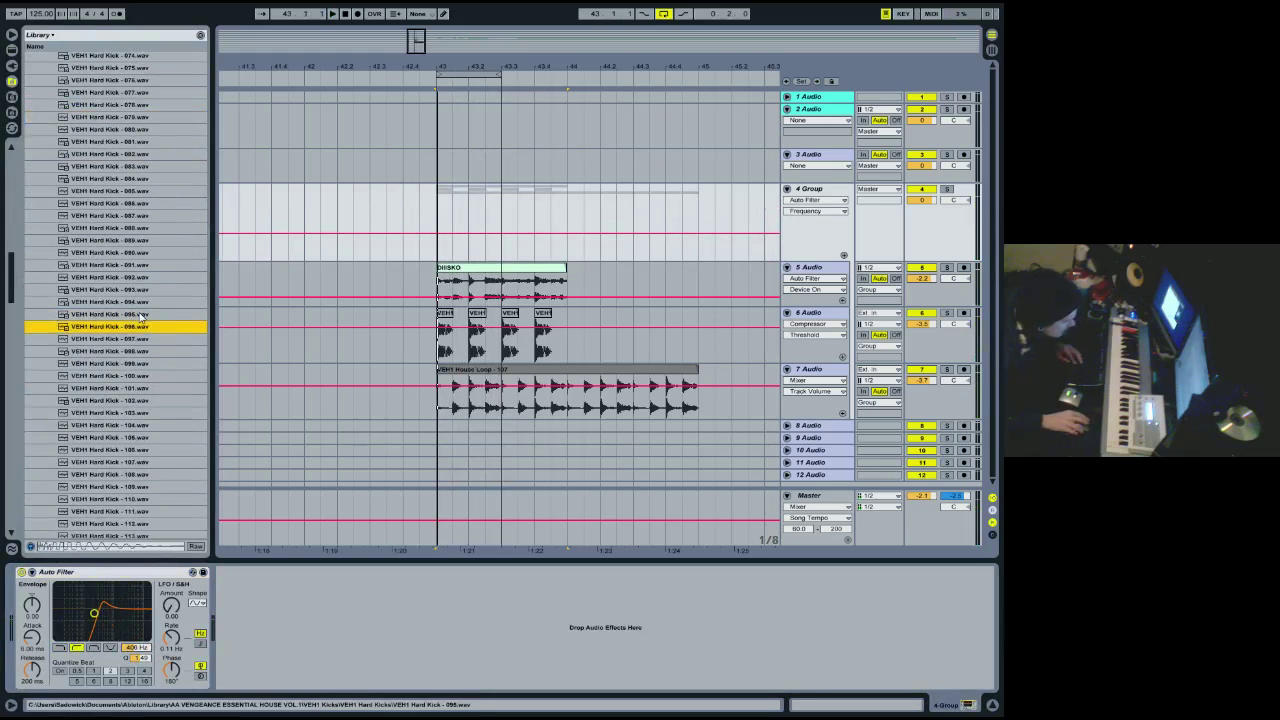
{"action": "key", "text": "Down"}
{"action": "key", "text": "Down"}
{"action": "key", "text": "Up"}
{"action": "key", "text": "Up"}
{"action": "key", "text": "Down"}
{"action": "key", "text": "Down"}
{"action": "key", "text": "Down"}
{"action": "key", "text": "Down"}
{"action": "key", "text": "Down"}
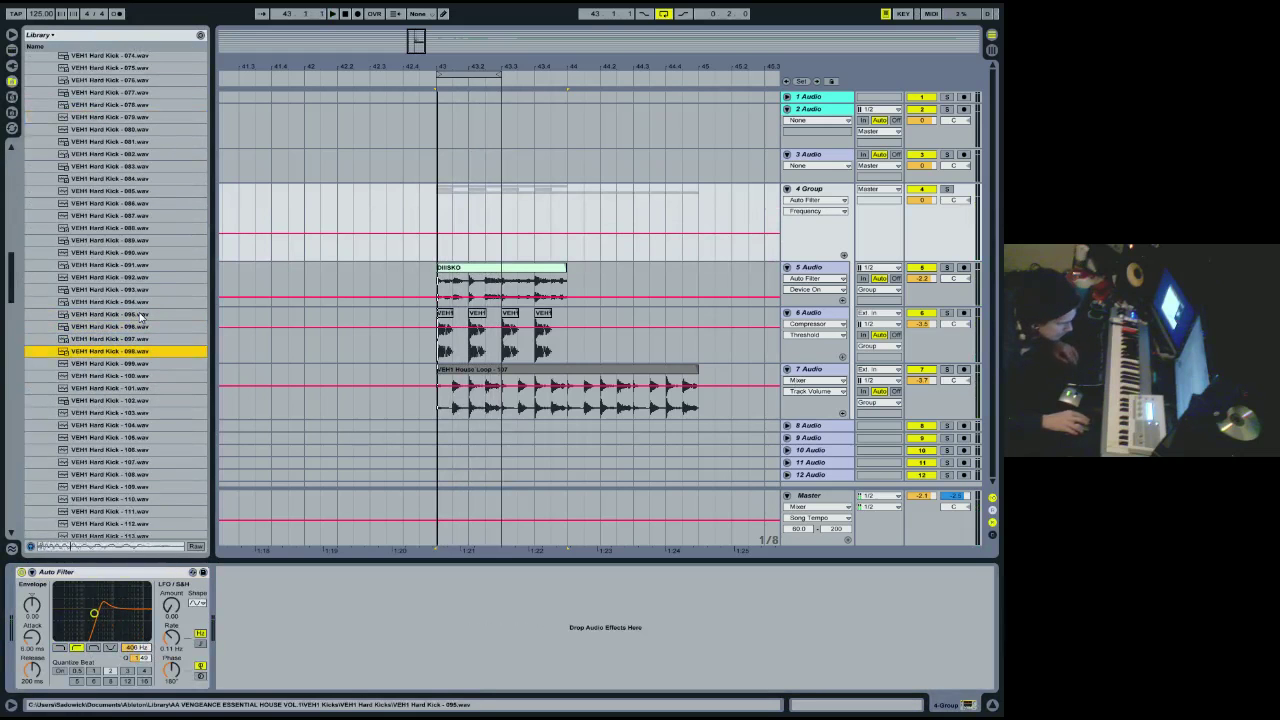
{"action": "key", "text": "Down"}
{"action": "key", "text": "Down"}
{"action": "key", "text": "Down"}
{"action": "key", "text": "Down"}
{"action": "key", "text": "Down"}
{"action": "key", "text": "Down"}
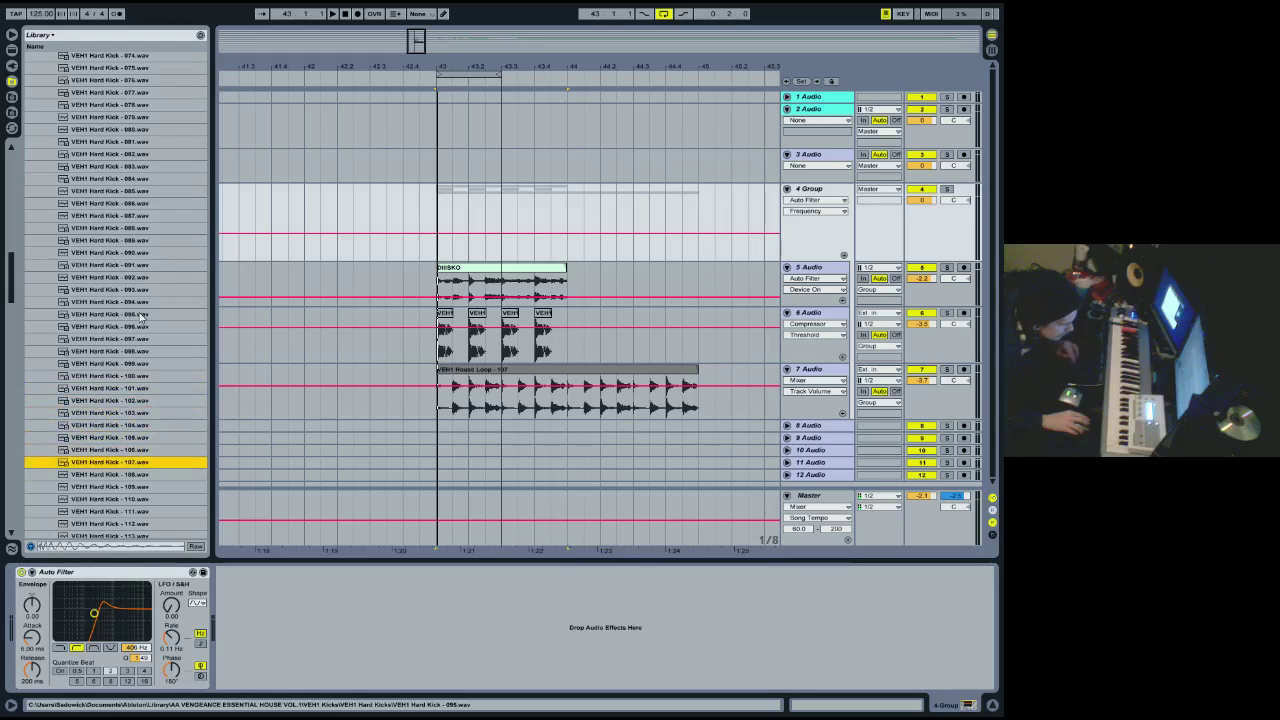
{"action": "key", "text": "Down"}
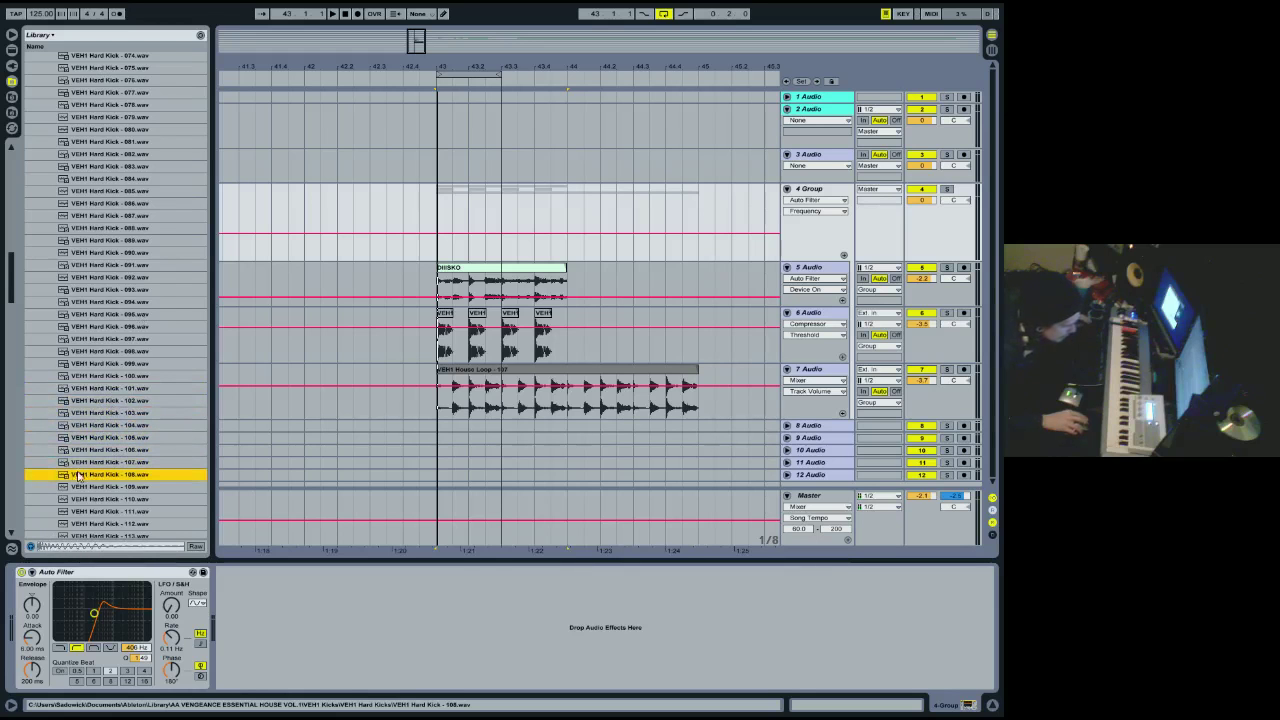
Show the fades of the kick clips on track 6, lengthen the kicks on the first two beats and play the loop.
{"action": "right_click", "coordinate": [441, 338]}
{"action": "left_click", "coordinate": [468, 374]}
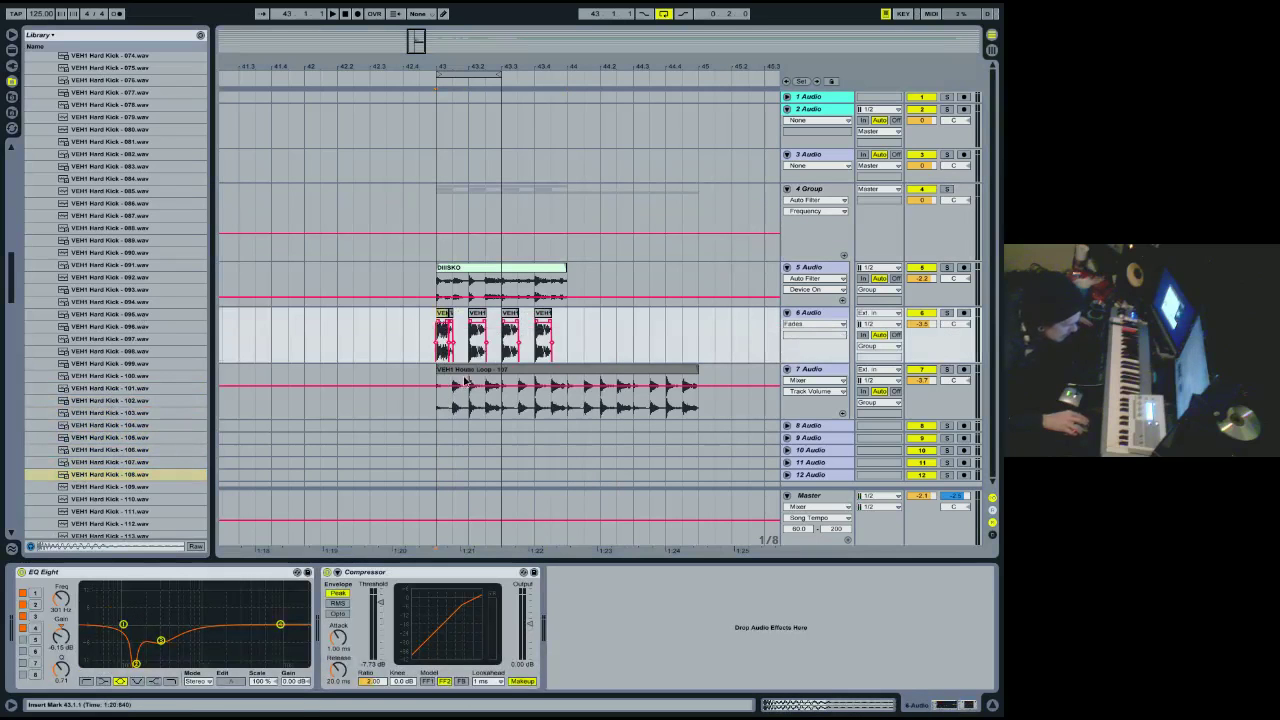
{"action": "left_click_drag", "start_coordinate": [441, 328], "coordinate": [450, 330]}
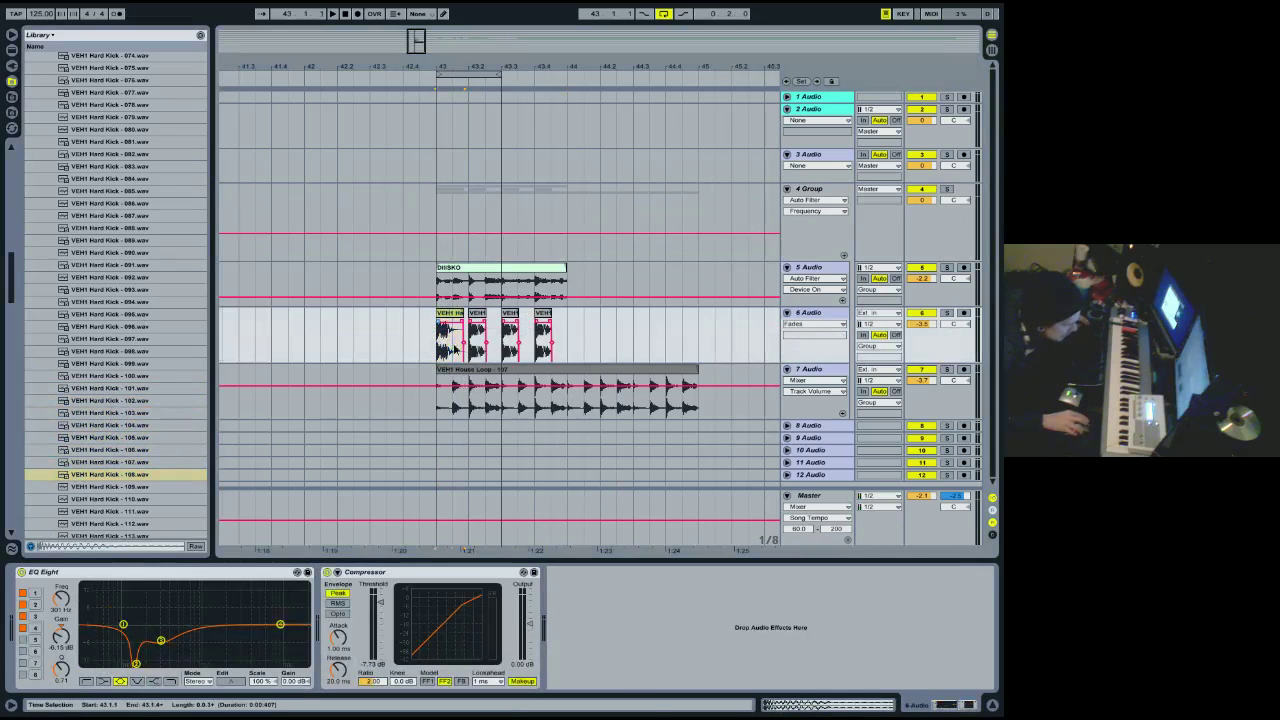
{"action": "left_click_drag", "start_coordinate": [441, 353], "coordinate": [459, 357]}
{"action": "key", "text": "space"}
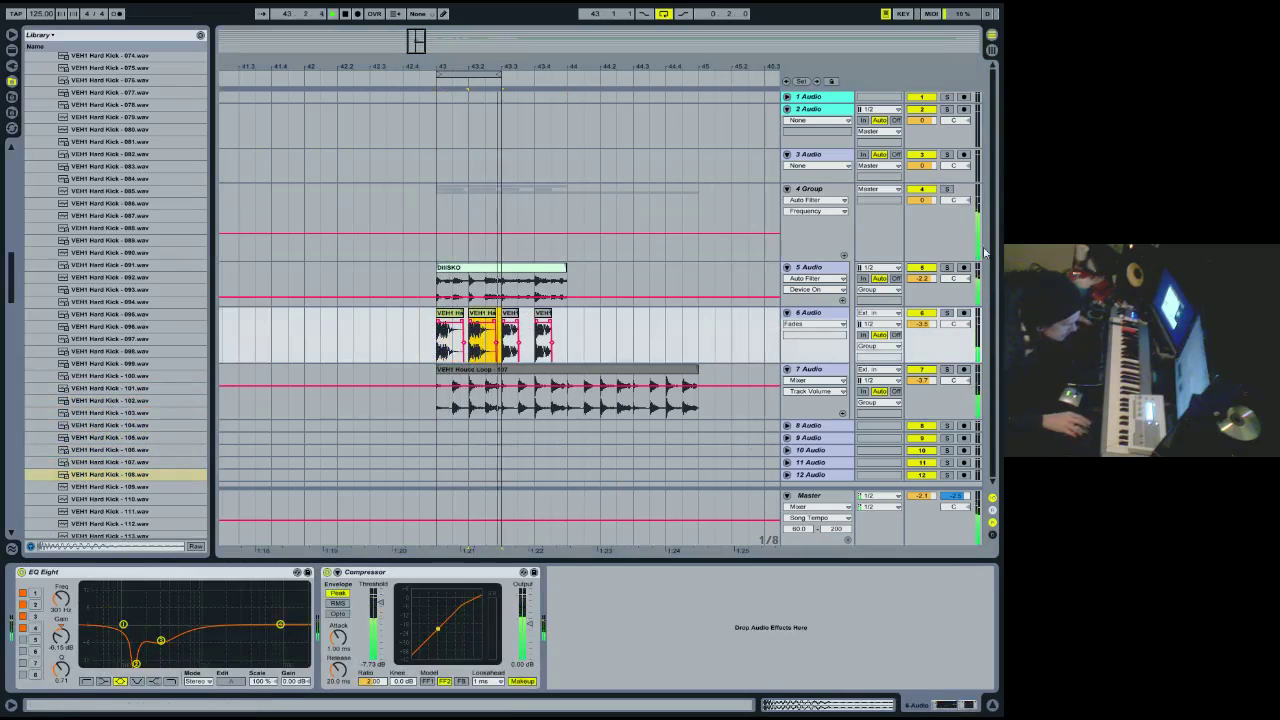
Switch off the Auto Filter on 4 Group and make the group's lane shorter.
{"action": "left_click", "coordinate": [808, 188]}
{"action": "left_click", "coordinate": [20, 572]}
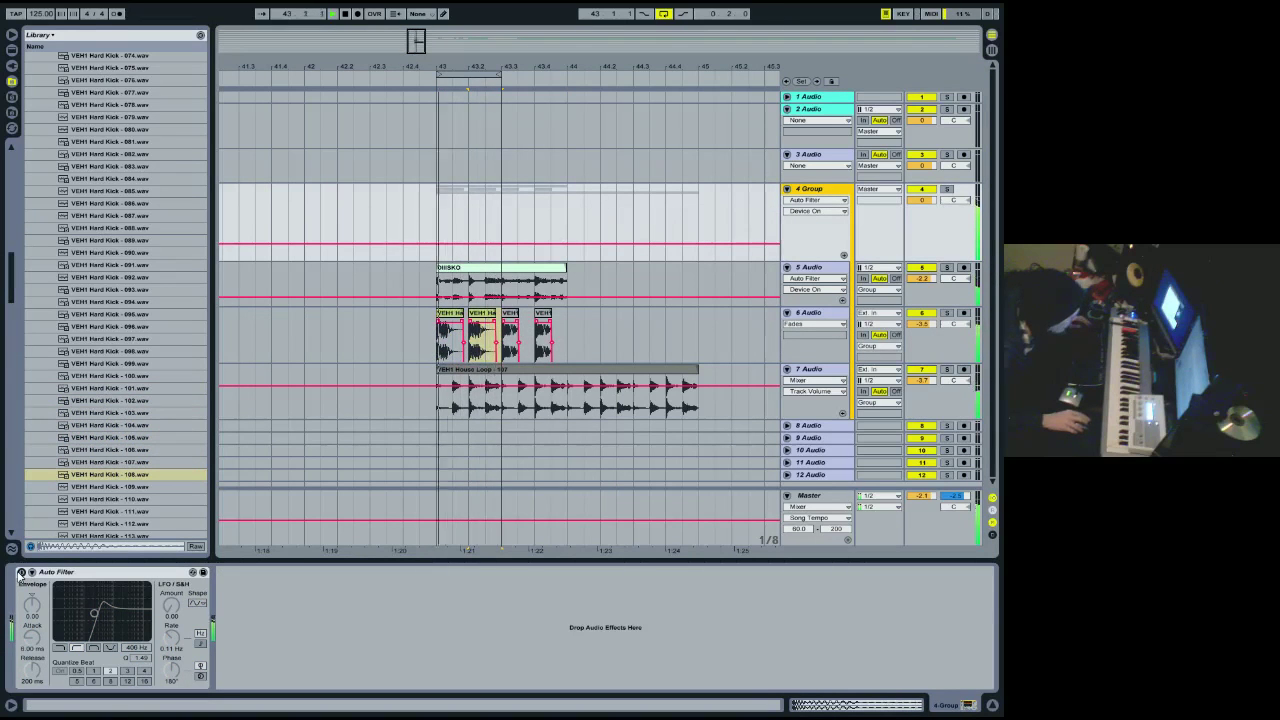
{"action": "left_click_drag", "start_coordinate": [950, 261], "coordinate": [950, 230]}
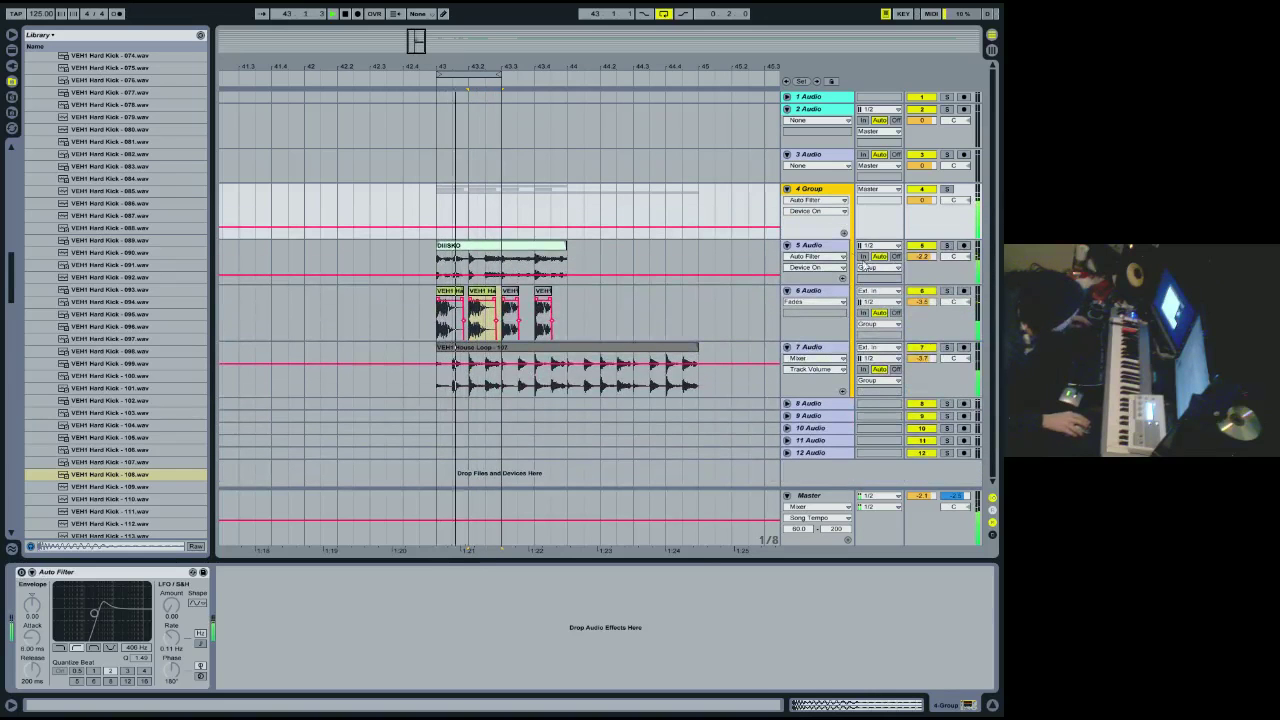
Move the loop to the second half of bar 43 and replace its kicks with duplicates of the first two longer kicks.
{"action": "left_click", "coordinate": [487, 260]}
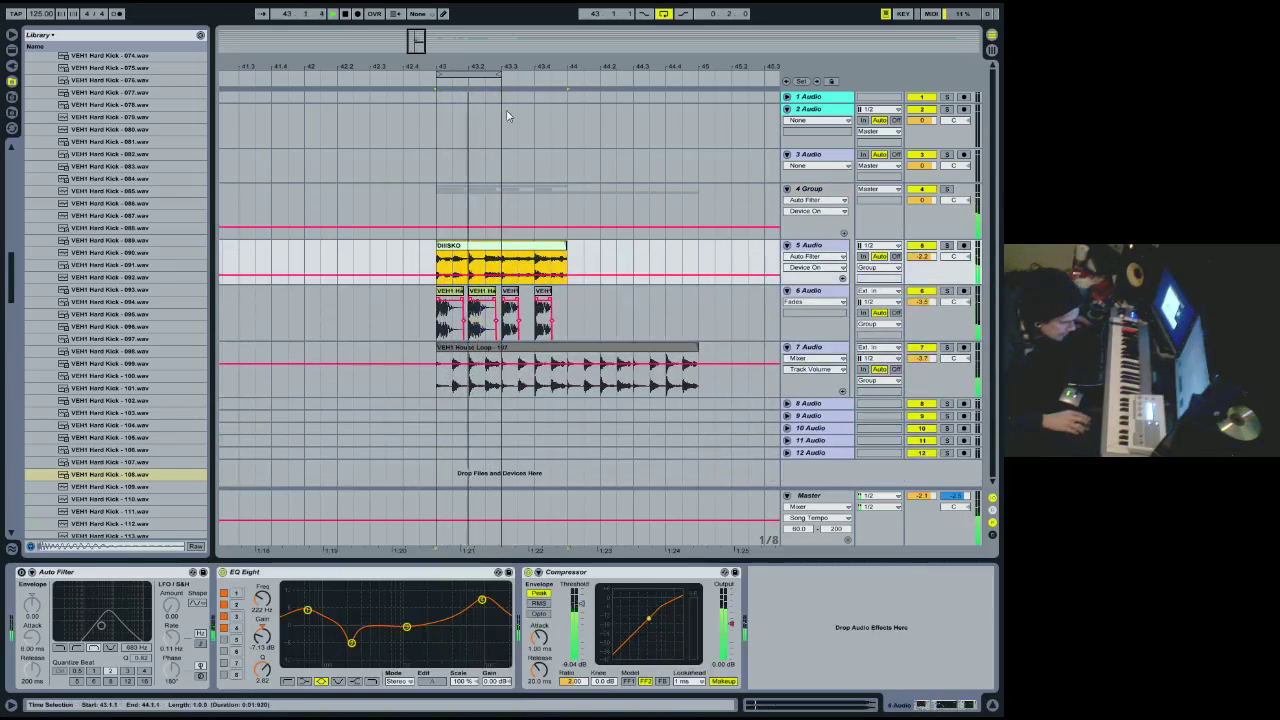
{"action": "left_click_drag", "start_coordinate": [478, 70], "coordinate": [543, 72]}
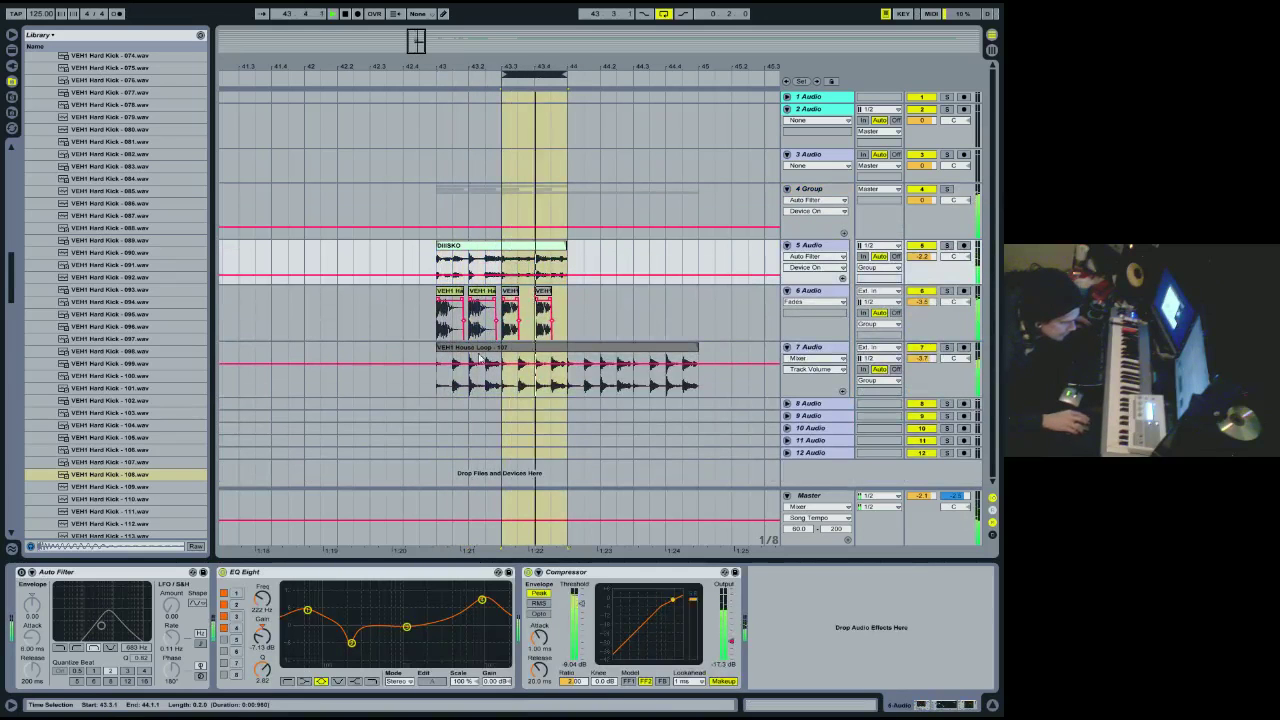
{"action": "left_click", "coordinate": [438, 330]}
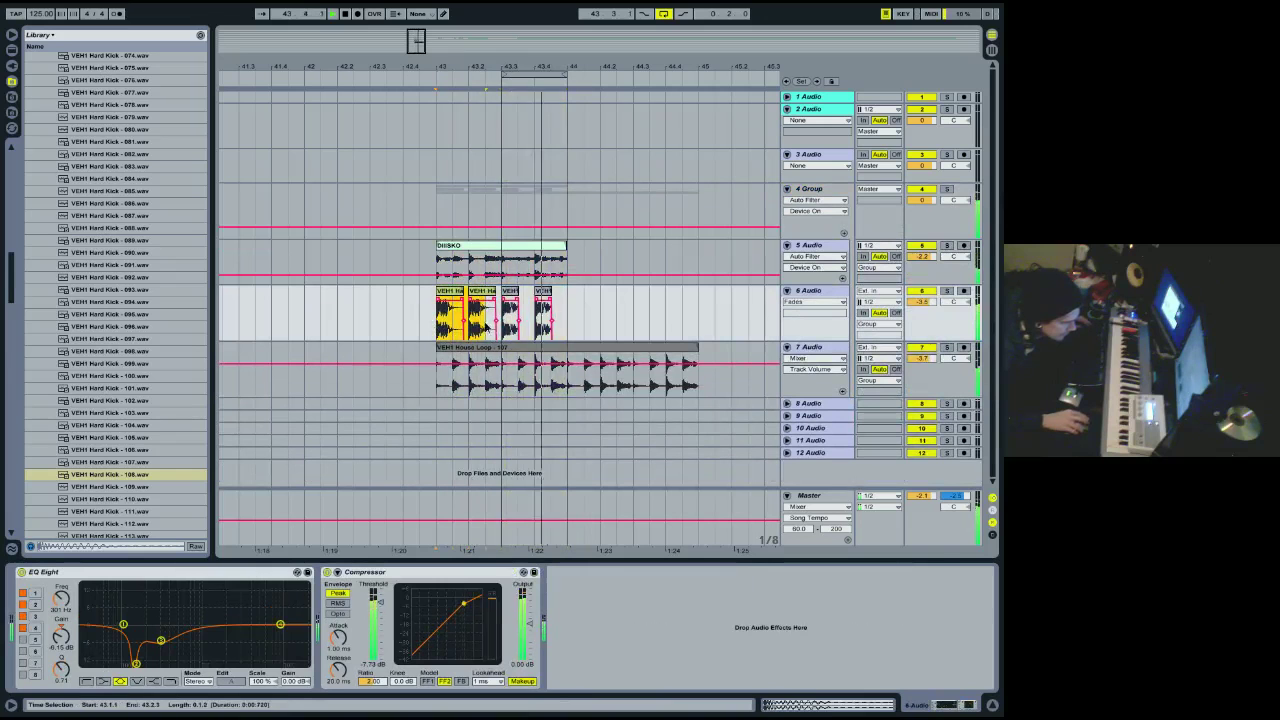
{"action": "key", "text": "ctrl+d"}
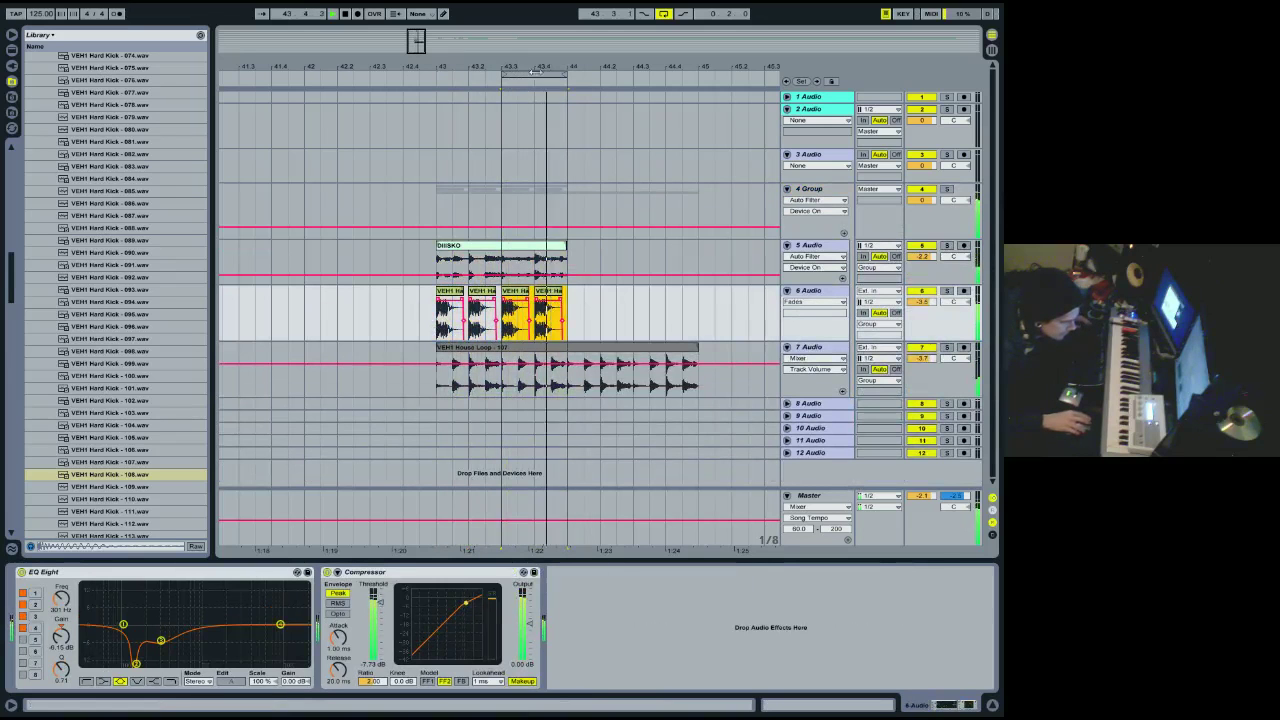
Trim the drum loop clip on track 7 to one bar, return the loop to the first half of bar 43 and stop playback.
{"action": "left_click_drag", "start_coordinate": [697, 352], "coordinate": [567, 352]}
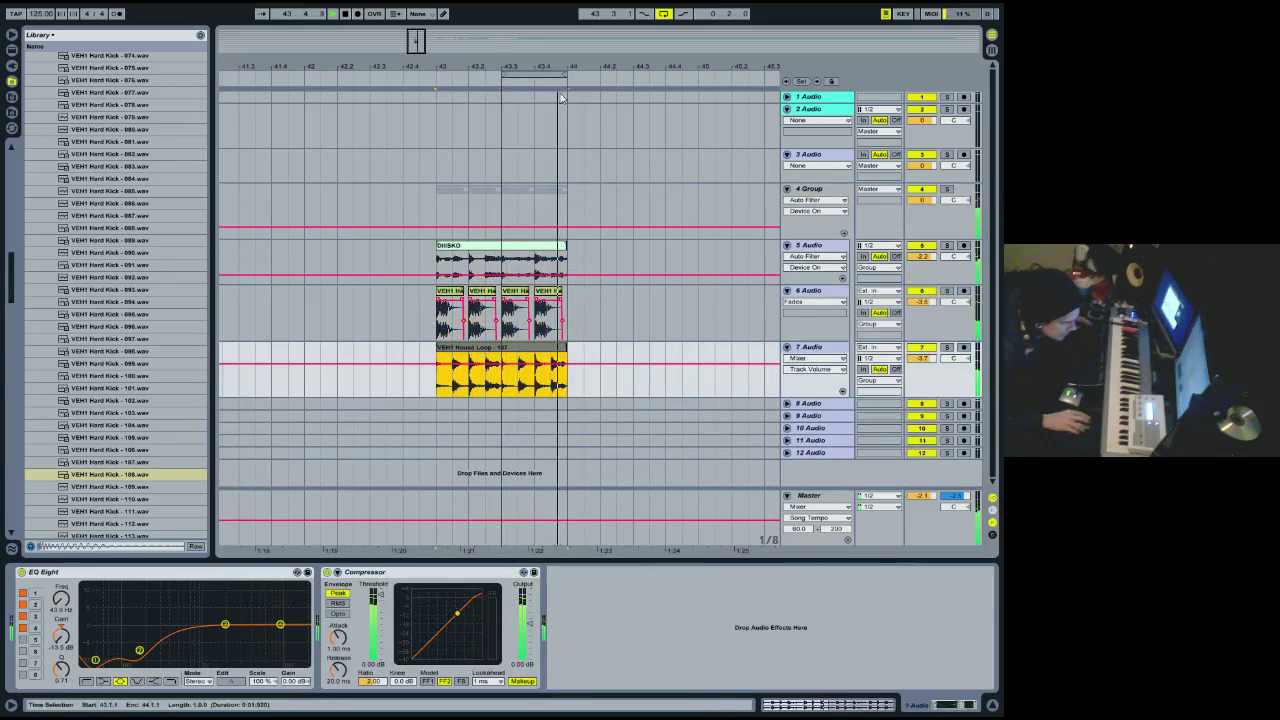
{"action": "left_click_drag", "start_coordinate": [529, 73], "coordinate": [463, 74]}
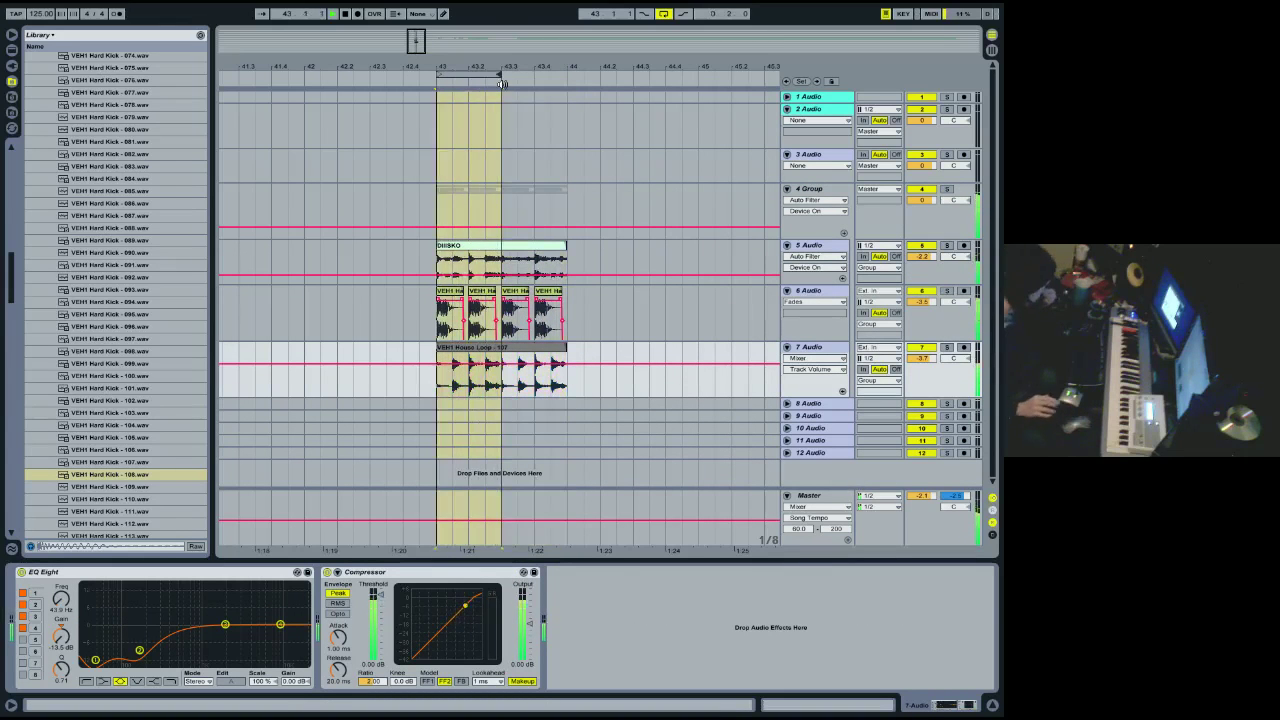
{"action": "key", "text": "space"}
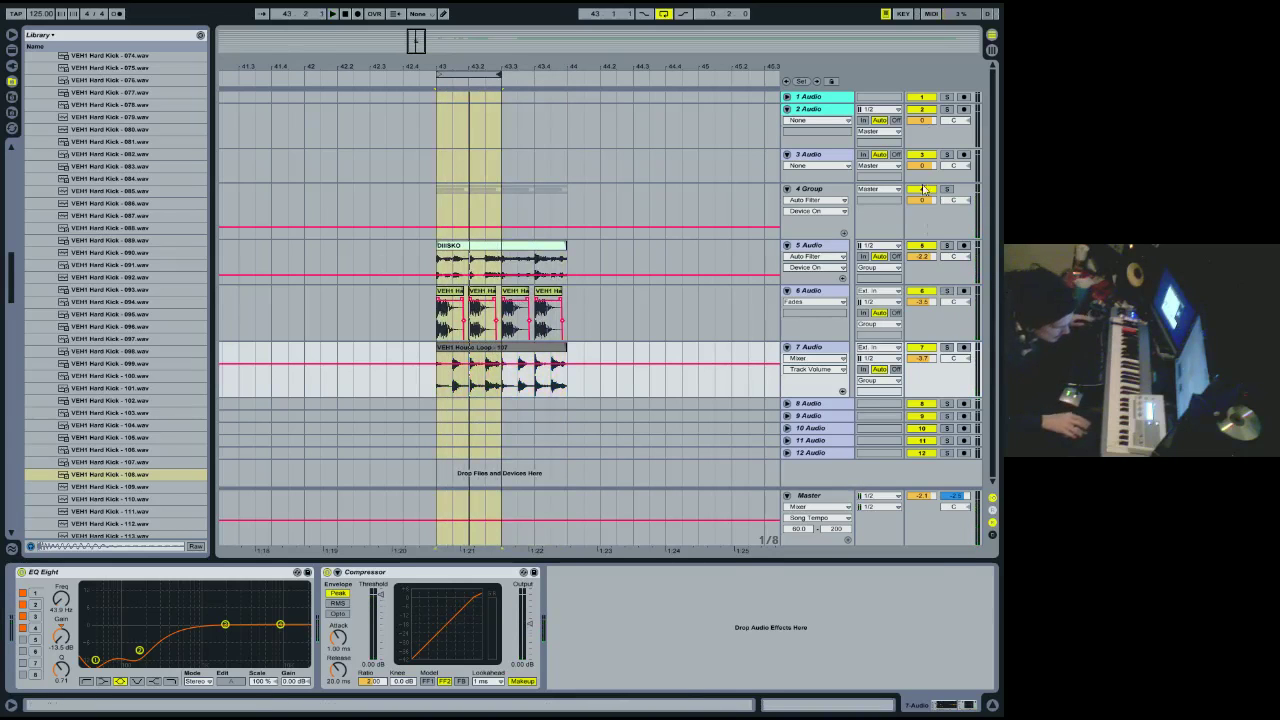
On track 5's EQ Eight, set band 2 to about -12.3 dB, band 3 to about 1.48 dB and band 1 to about -0.25 dB.
{"action": "left_click", "coordinate": [935, 279]}
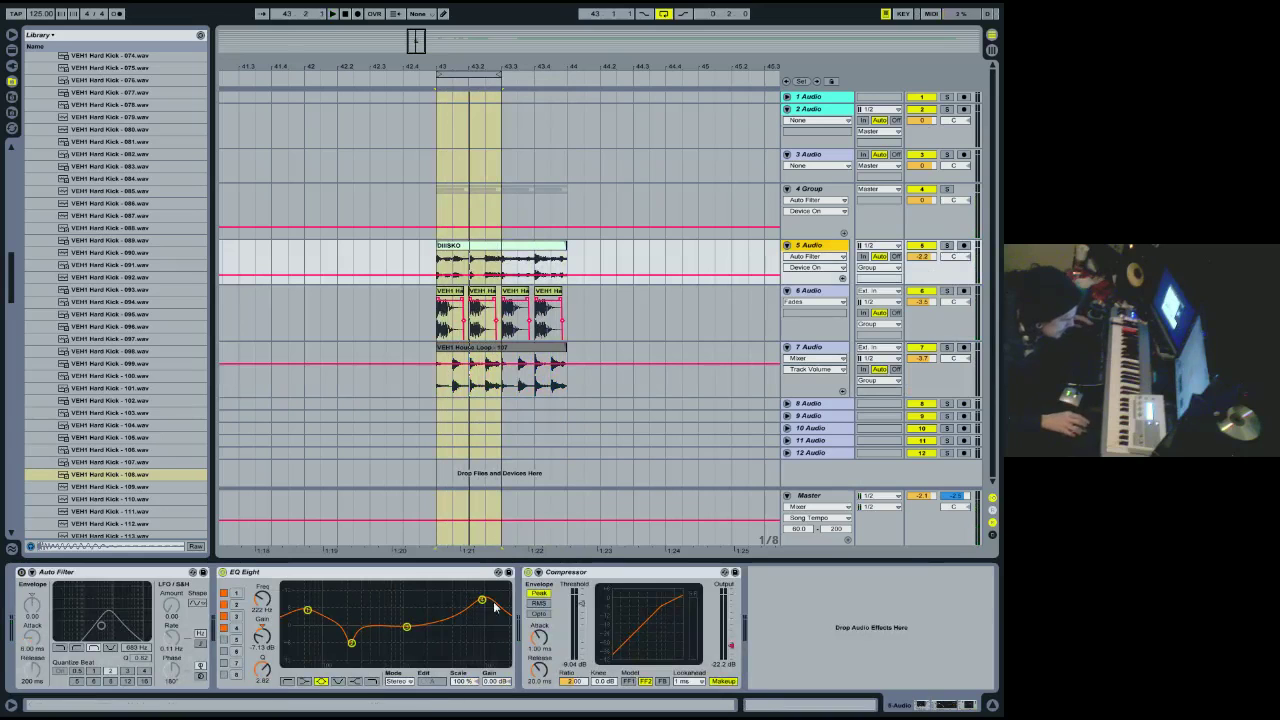
{"action": "left_click", "coordinate": [353, 645]}
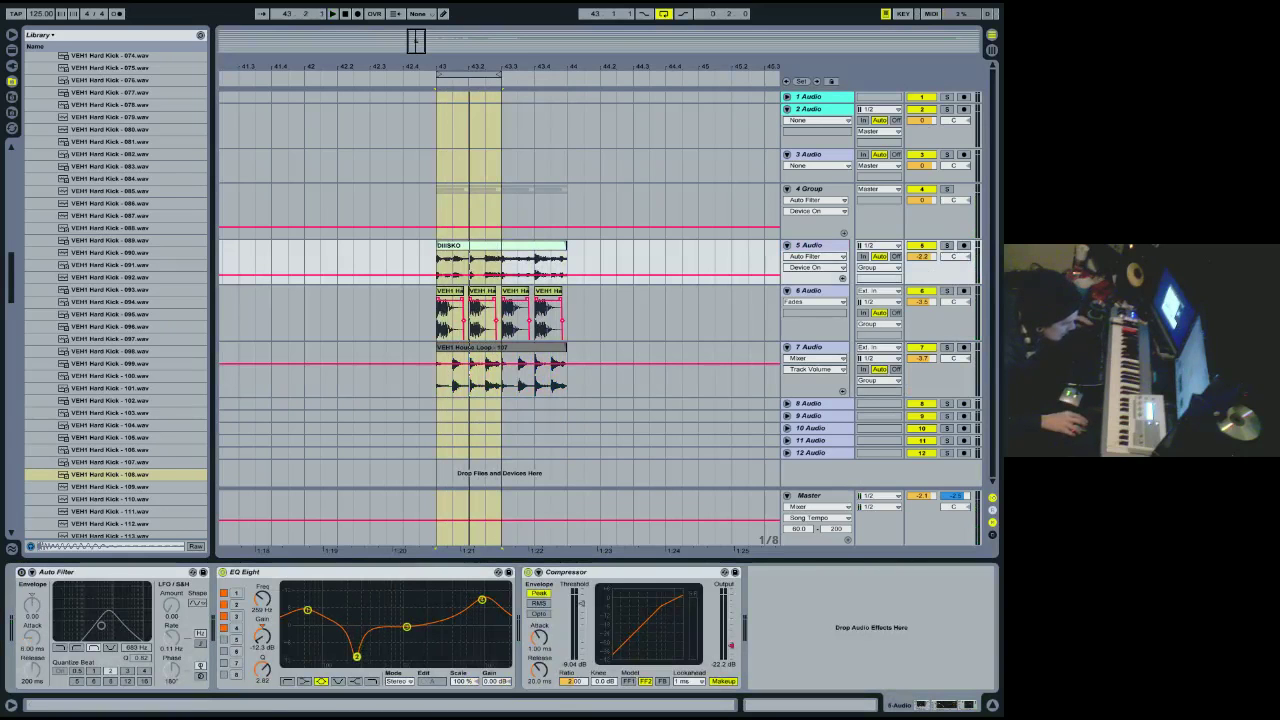
{"action": "mouse_move", "coordinate": [399, 636]}
{"action": "left_mouse_down"}
{"action": "mouse_move", "coordinate": [404, 606]}
{"action": "mouse_move", "coordinate": [400, 621]}
{"action": "left_mouse_up"}
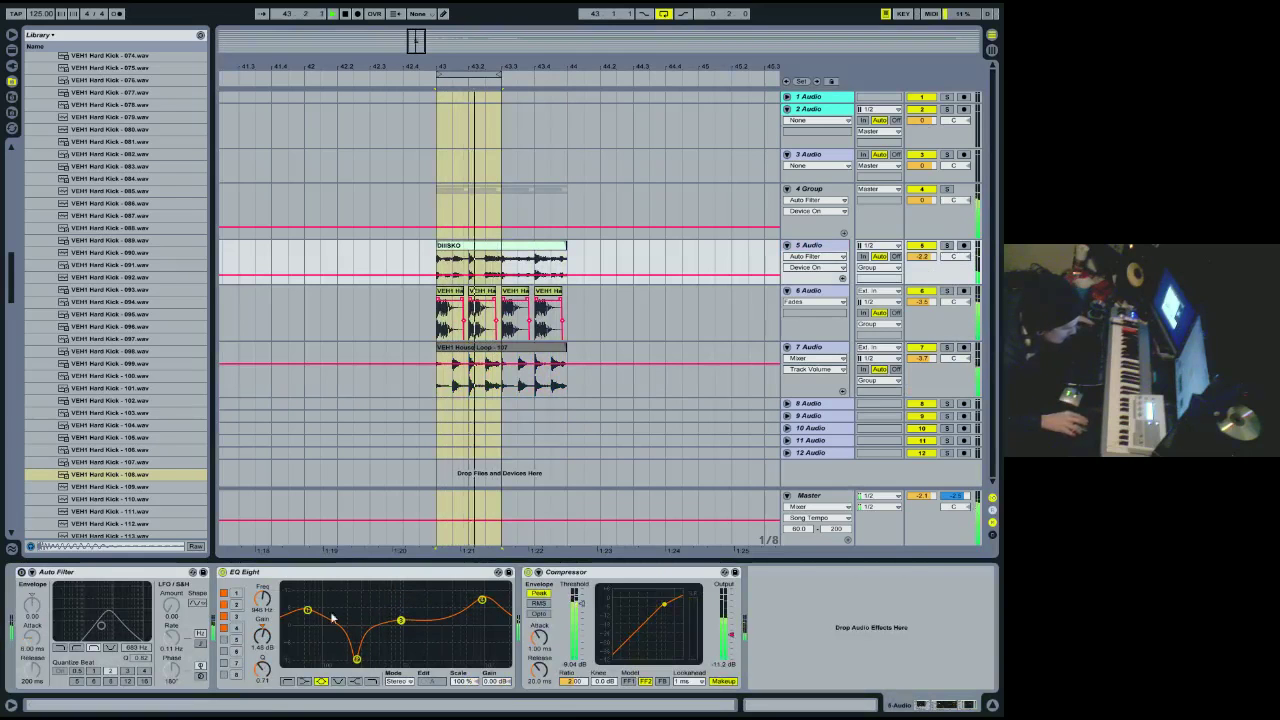
{"action": "left_click_drag", "start_coordinate": [303, 628], "coordinate": [309, 615]}
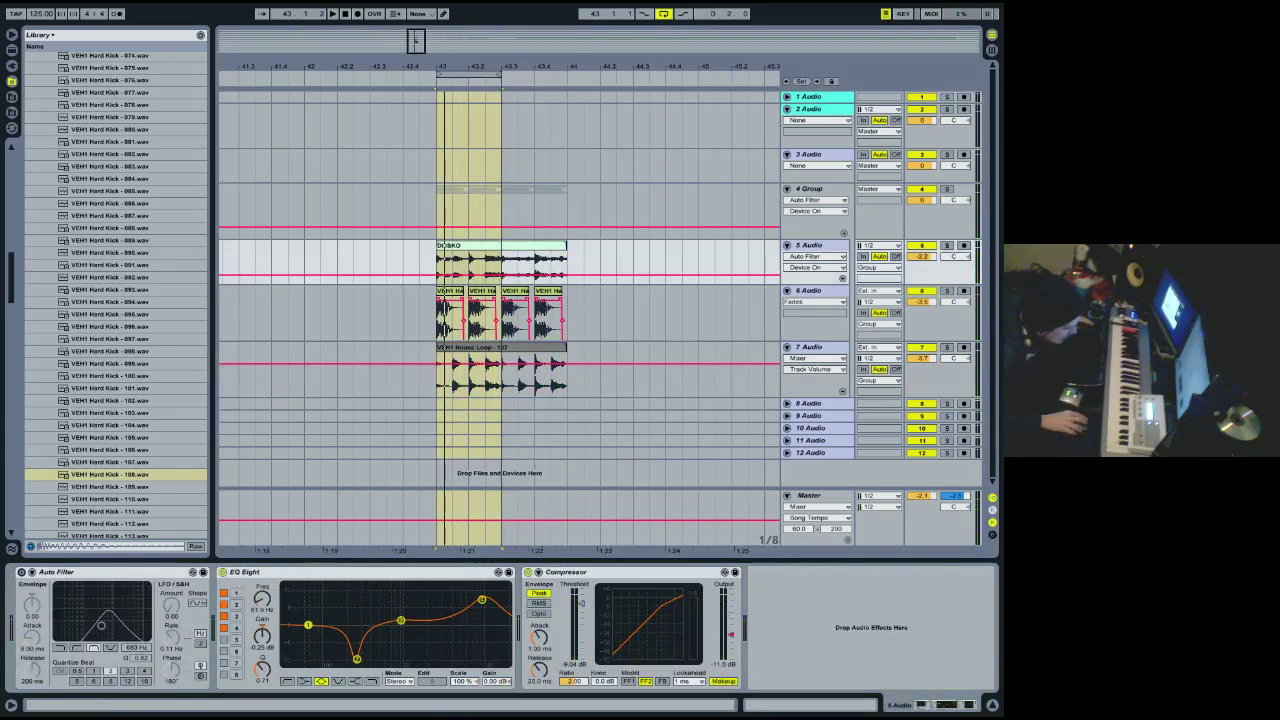
Switch on track 5's Auto Filter as a high-pass, solo the track and raise the cutoff slightly from its 26 Hz minimum during playback.
{"action": "left_click", "coordinate": [11, 50]}
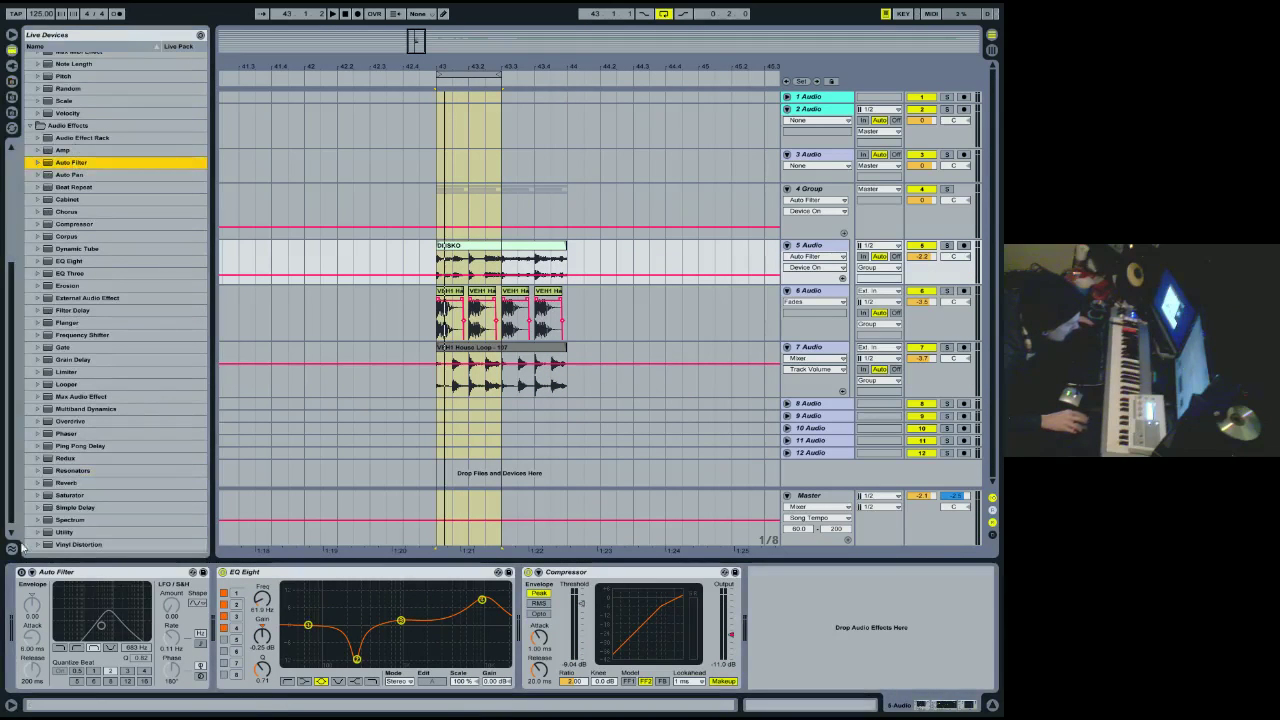
{"action": "left_click", "coordinate": [22, 574]}
{"action": "left_click", "coordinate": [21, 573]}
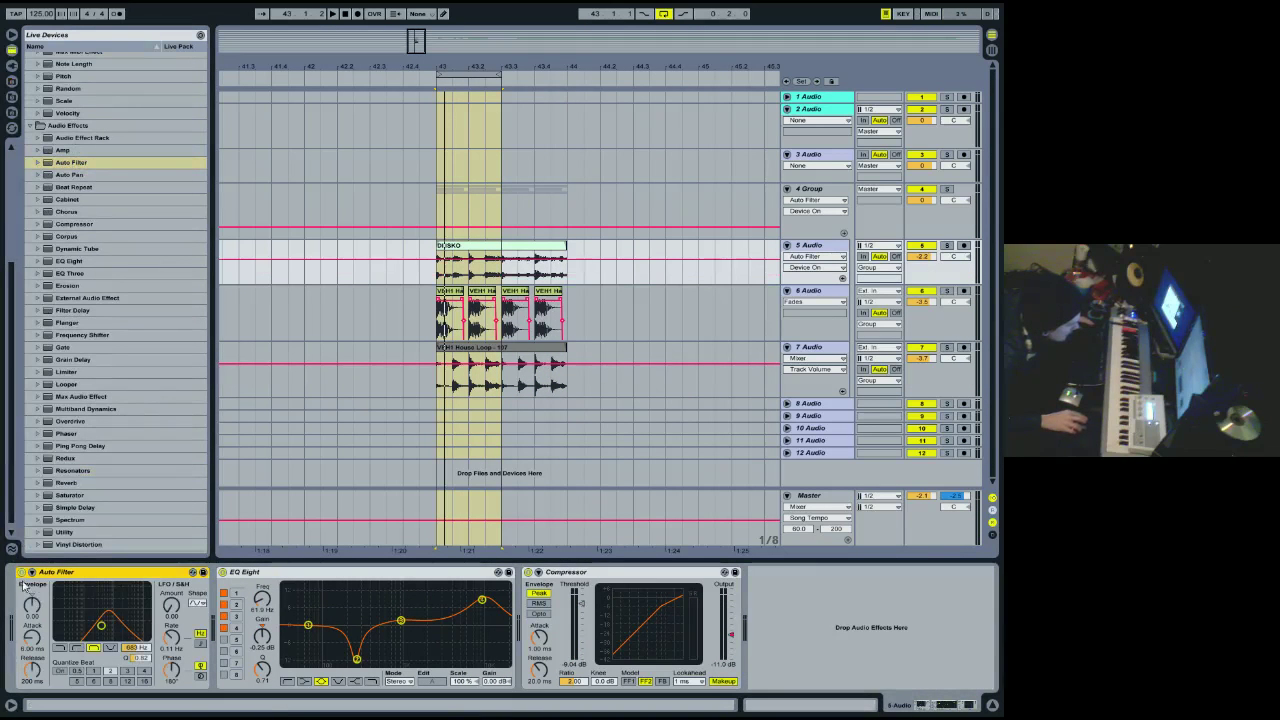
{"action": "left_click", "coordinate": [77, 648]}
{"action": "key", "text": "space"}
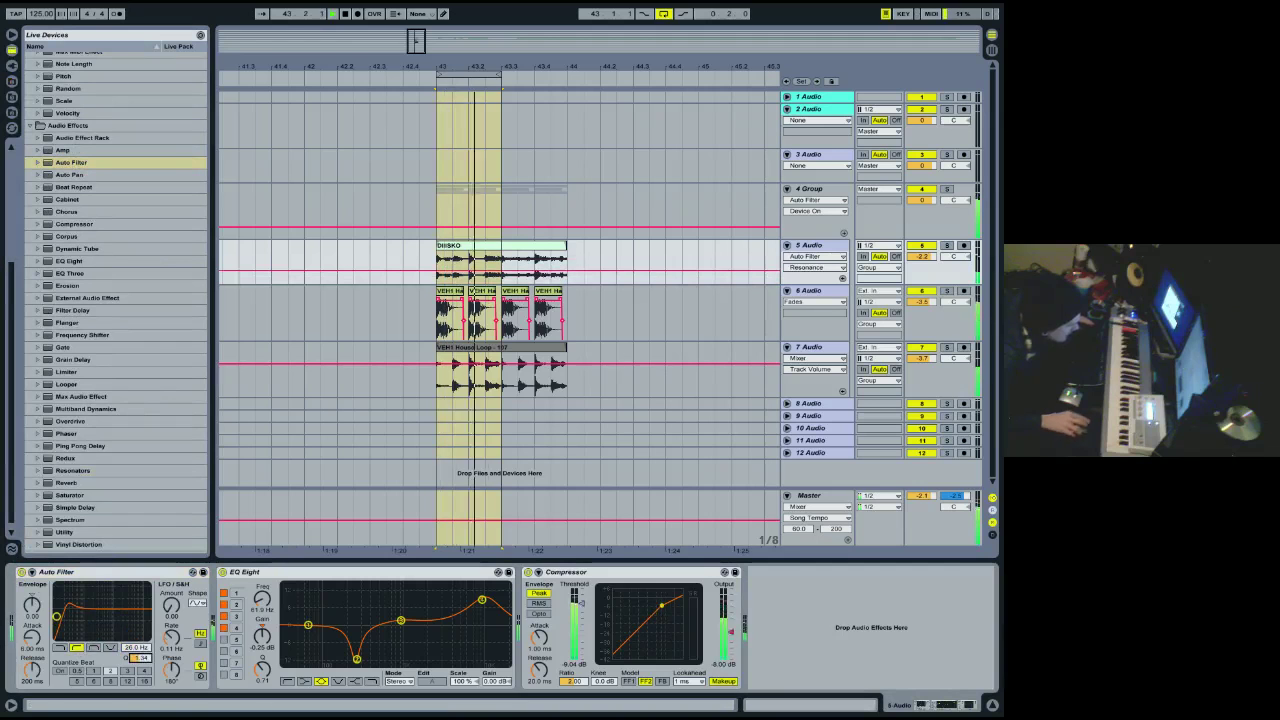
{"action": "left_click", "coordinate": [947, 245]}
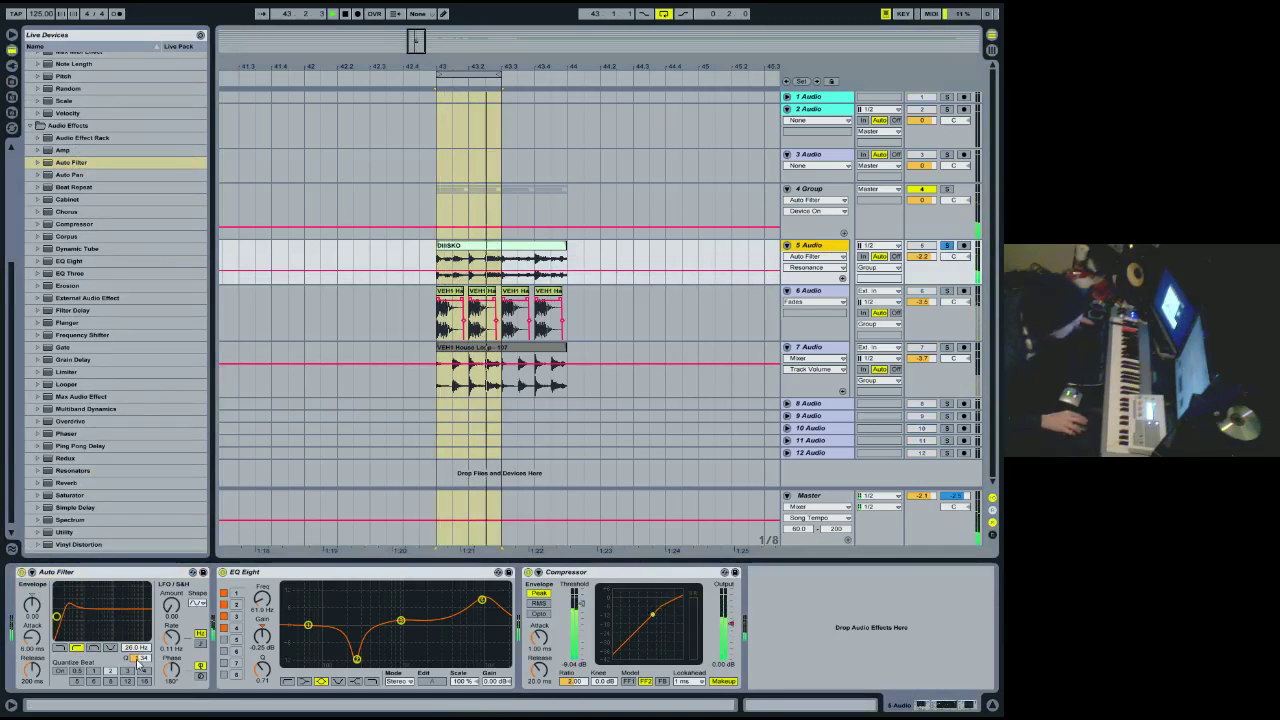
{"action": "mouse_move", "coordinate": [82, 616]}
{"action": "left_mouse_down"}
{"action": "mouse_move", "coordinate": [64, 604]}
{"action": "mouse_move", "coordinate": [83, 603]}
{"action": "mouse_move", "coordinate": [68, 604]}
{"action": "left_mouse_up"}
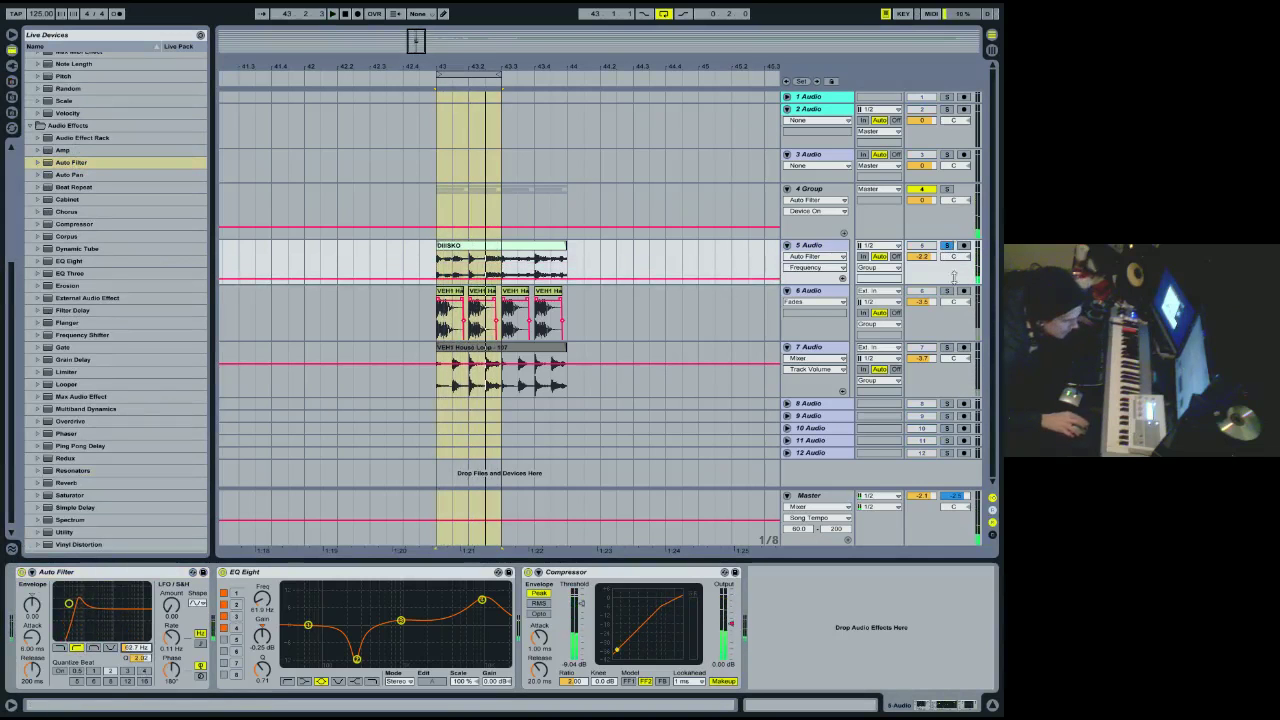
Unsolo track 5 and show the track volume automation of 4 Group.
{"action": "left_click", "coordinate": [947, 246]}
{"action": "left_click_drag", "start_coordinate": [922, 200], "coordinate": [922, 198]}
{"action": "right_click", "coordinate": [921, 201]}
{"action": "left_click", "coordinate": [930, 232]}
{"action": "left_click", "coordinate": [812, 189]}
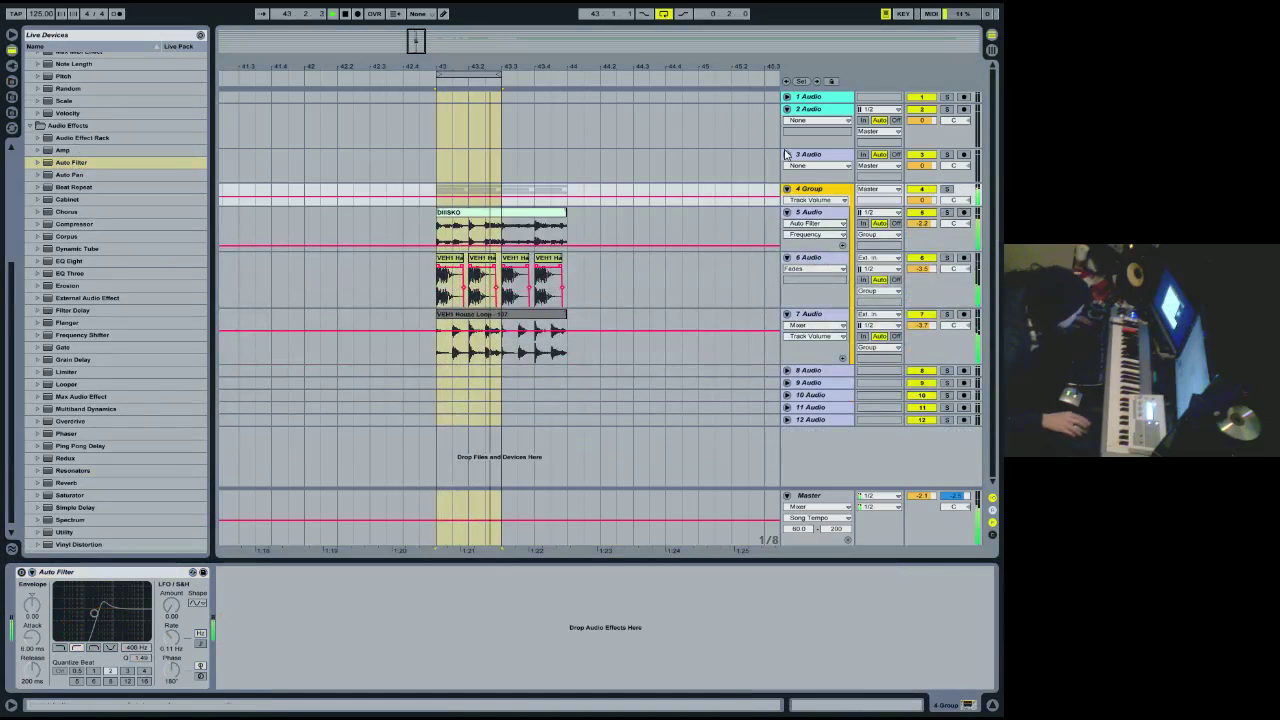
Move the second half of the clips on tracks 5 to 7 one bar later, to 44.3.1.
{"action": "left_click_drag", "start_coordinate": [566, 216], "coordinate": [507, 351]}
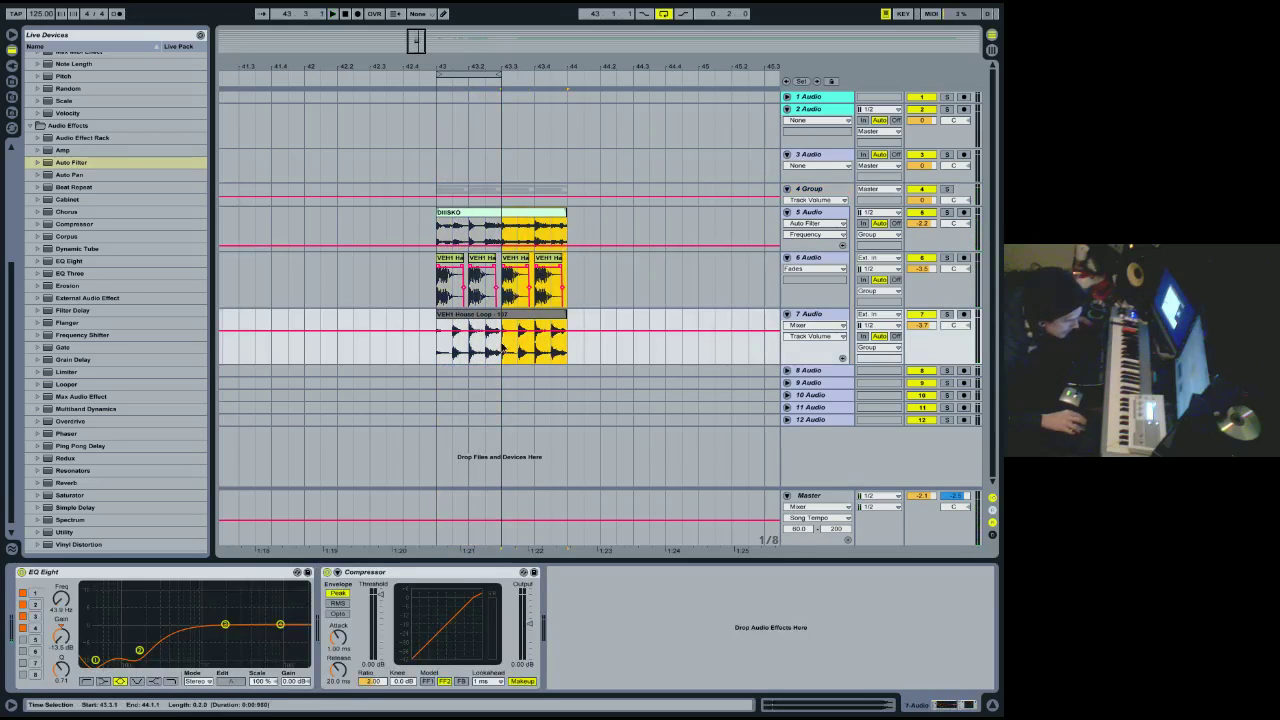
{"action": "left_click_drag", "start_coordinate": [531, 216], "coordinate": [663, 216]}
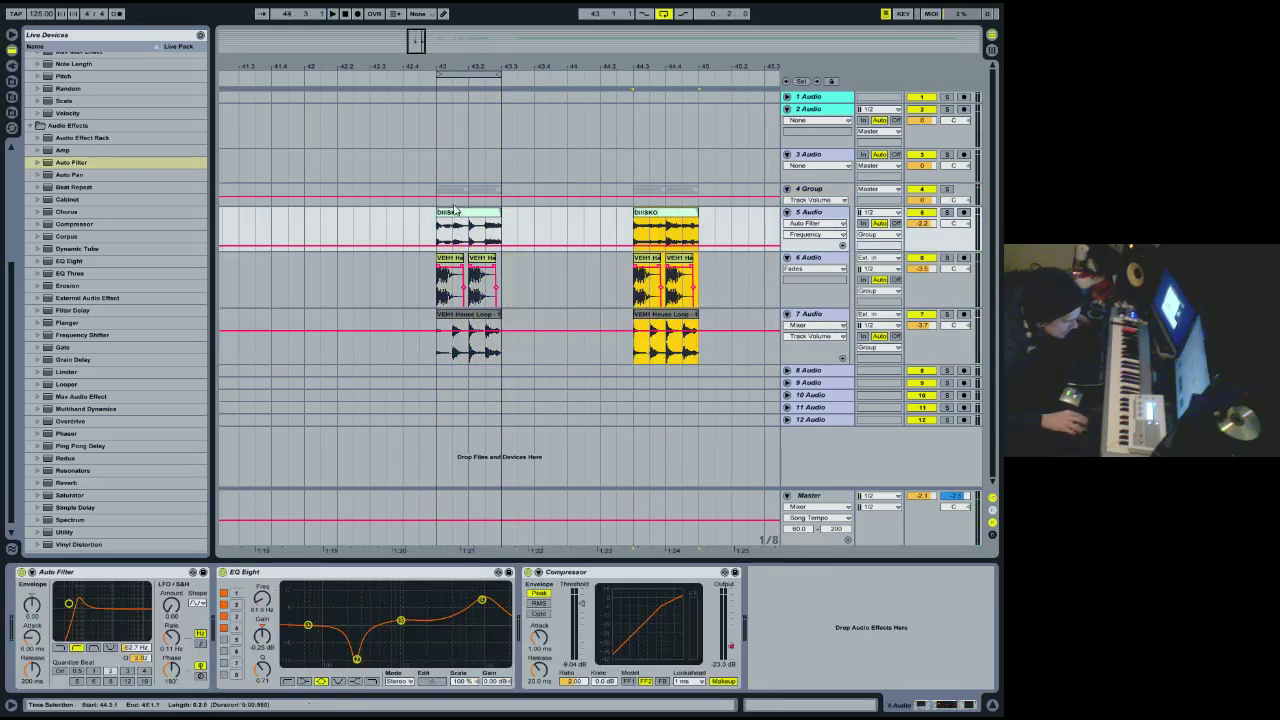
{"action": "left_click", "coordinate": [466, 222]}
{"action": "key", "text": "minus"}
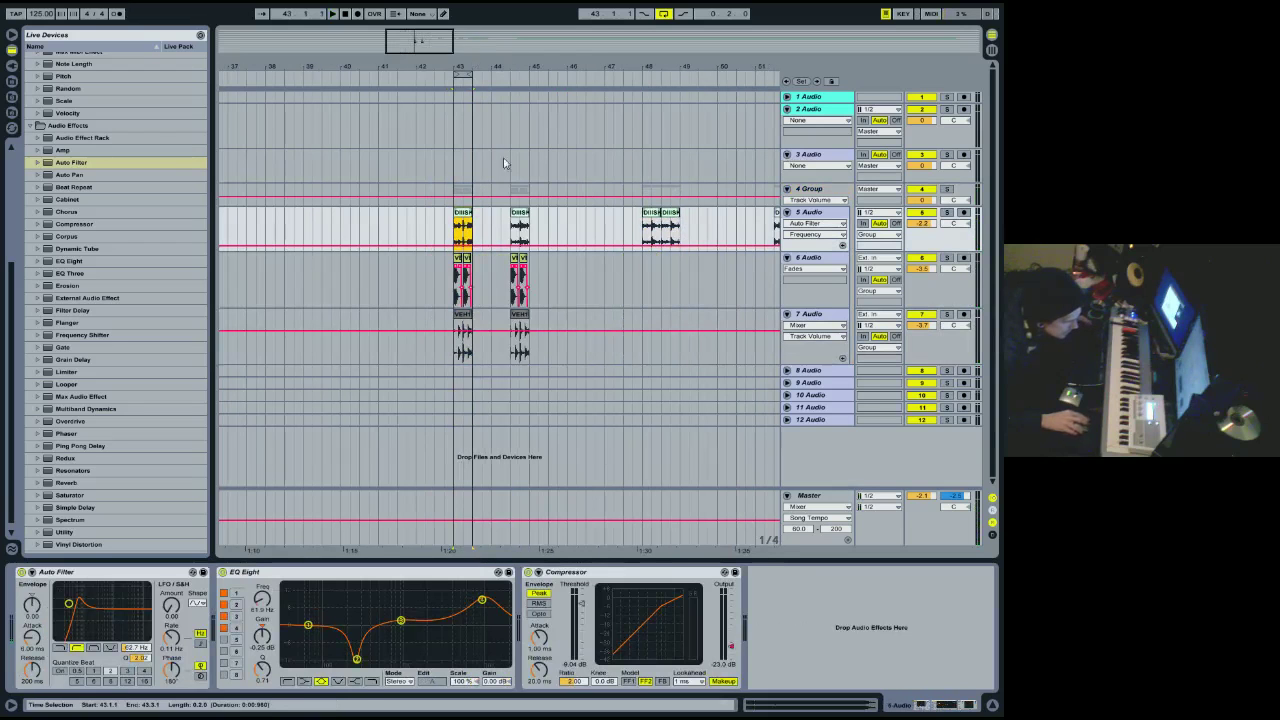
Loop the moved half at 44.3.1 to hear it, then return the loop to the clips at 43.1.1.
{"action": "left_click", "coordinate": [513, 78]}
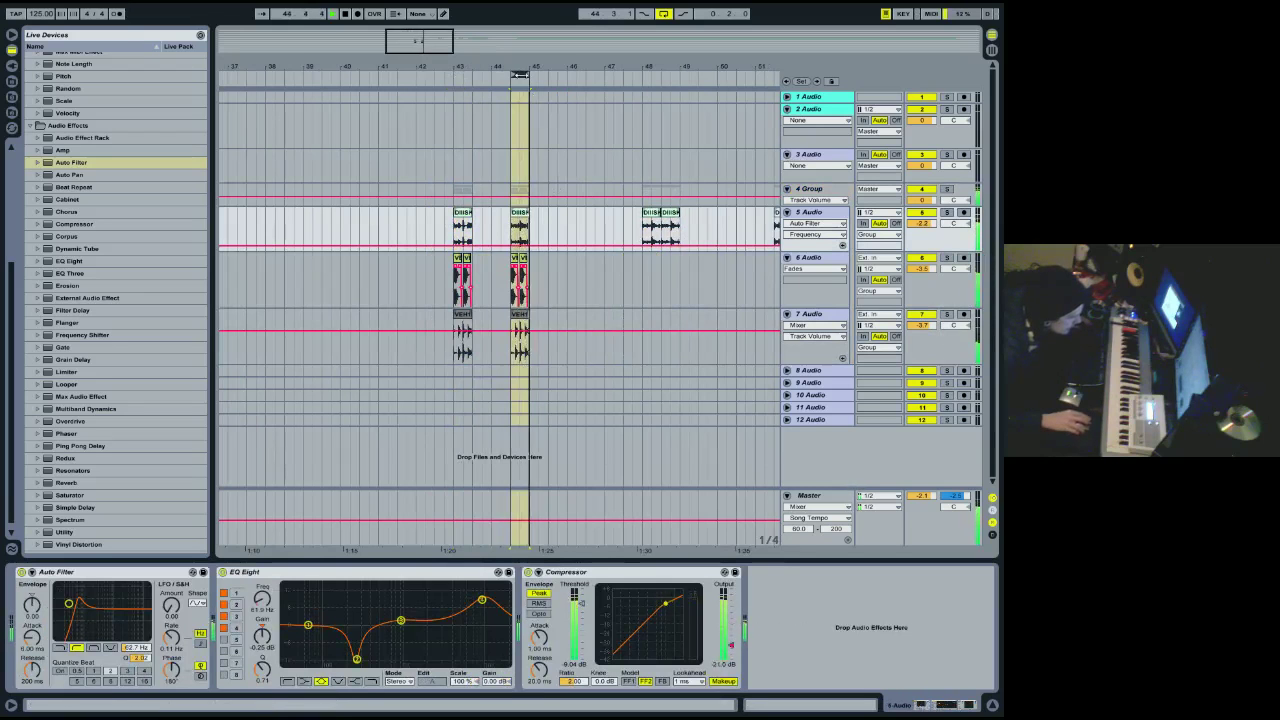
{"action": "left_click_drag", "start_coordinate": [521, 75], "coordinate": [464, 75]}
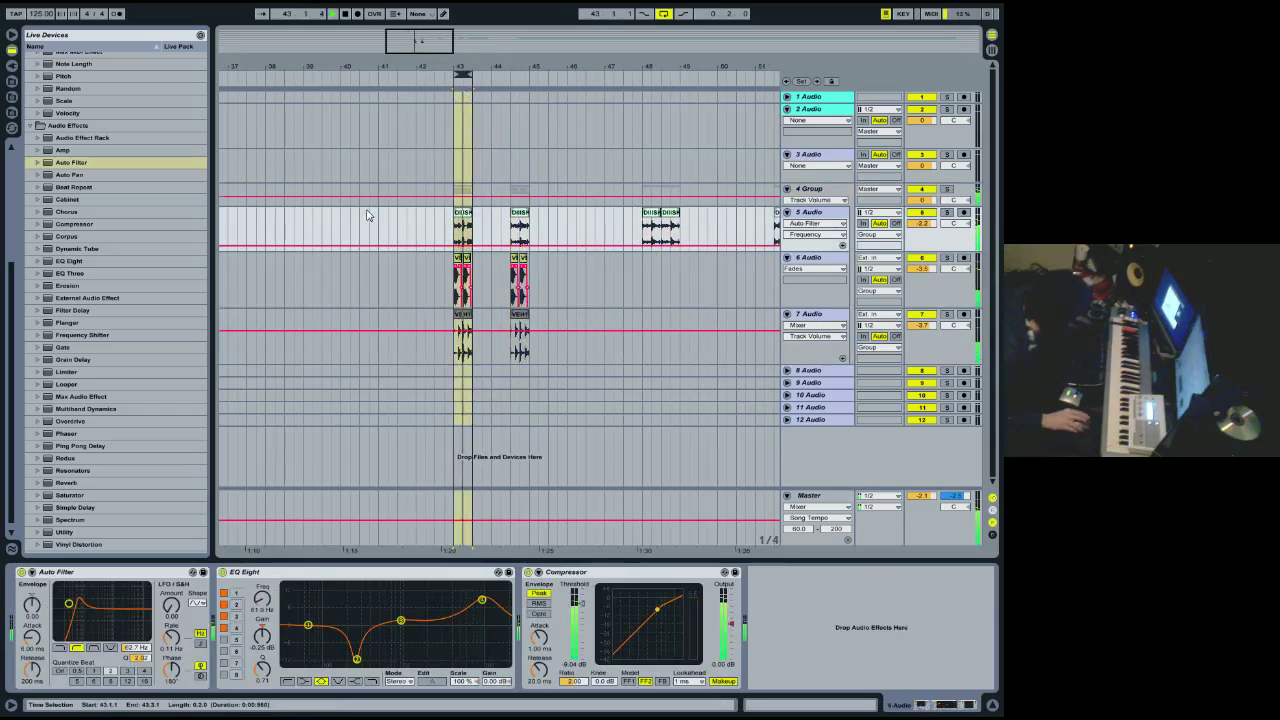
{"action": "left_click_drag", "start_coordinate": [465, 66], "coordinate": [465, 72]}
Shorten and solo kick track 6, ease its EQ Eight band 3 cut to about -4.87 dB and raise the Compressor threshold to about -4.46 dB.
{"action": "left_click_drag", "start_coordinate": [935, 306], "coordinate": [937, 296]}
{"action": "left_click_drag", "start_coordinate": [938, 250], "coordinate": [939, 250]}
{"action": "left_click", "coordinate": [944, 295]}
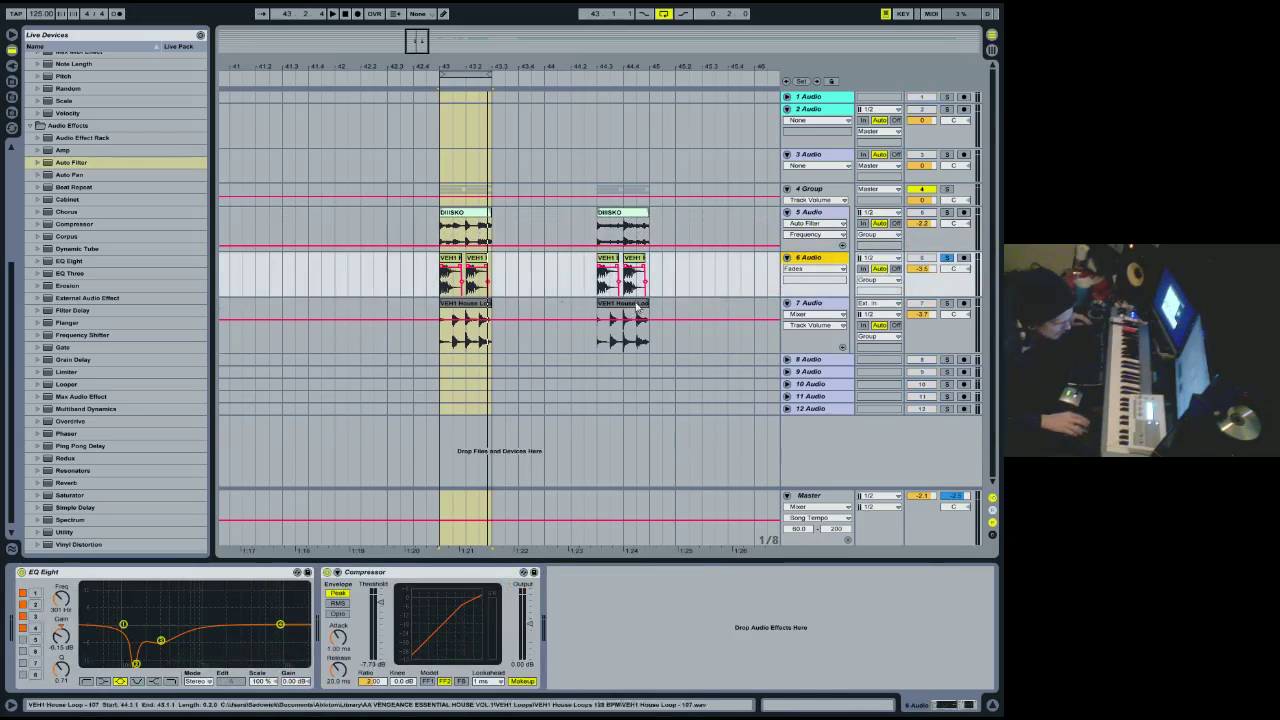
{"action": "key", "text": "space"}
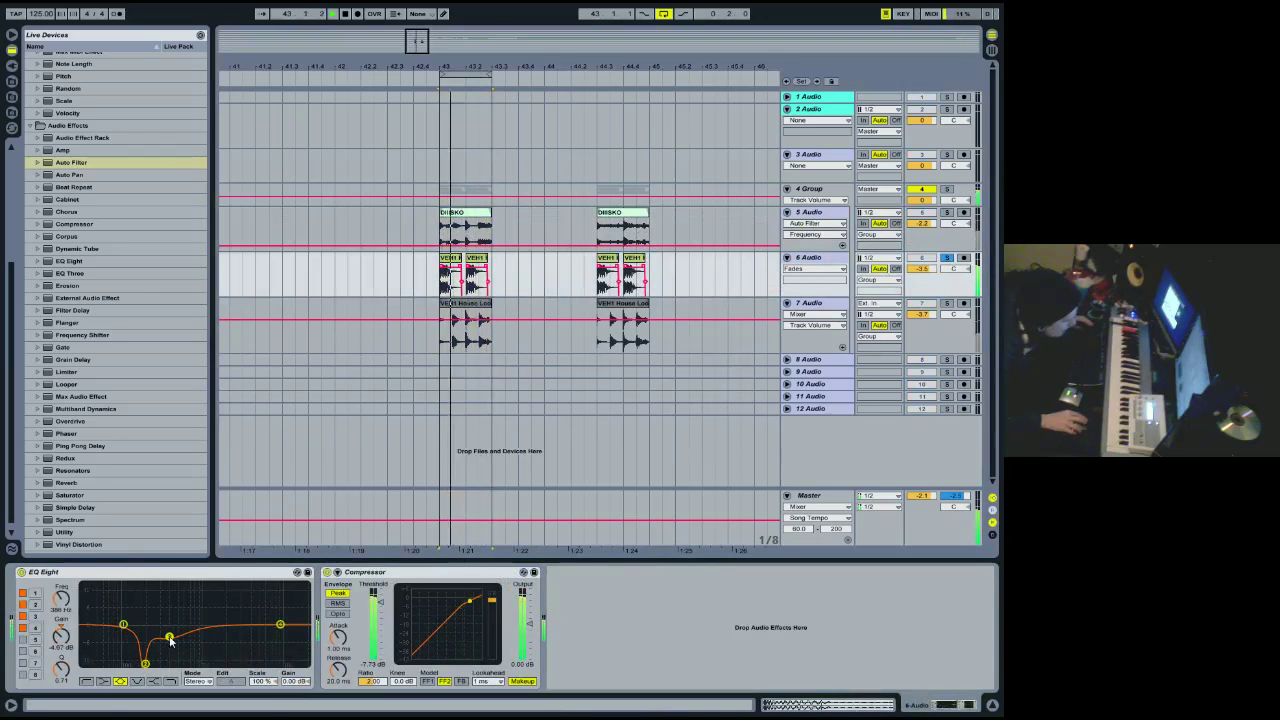
{"action": "left_click_drag", "start_coordinate": [397, 594], "coordinate": [397, 588]}
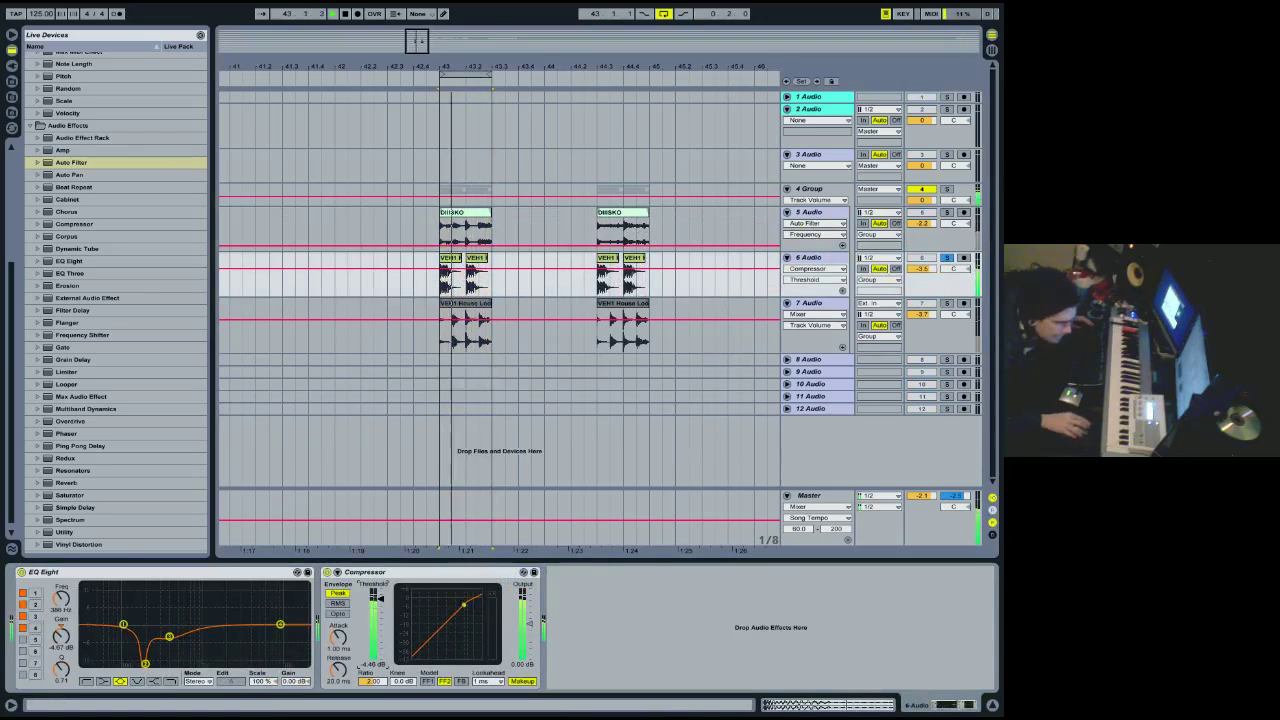
Make the lanes of tracks 5 to 7 shorter and switch the solo from track 6 to track 7.
{"action": "left_click", "coordinate": [947, 259]}
{"action": "left_click_drag", "start_coordinate": [946, 252], "coordinate": [946, 238]}
{"action": "left_click_drag", "start_coordinate": [946, 286], "coordinate": [946, 273]}
{"action": "left_click_drag", "start_coordinate": [945, 331], "coordinate": [945, 302]}
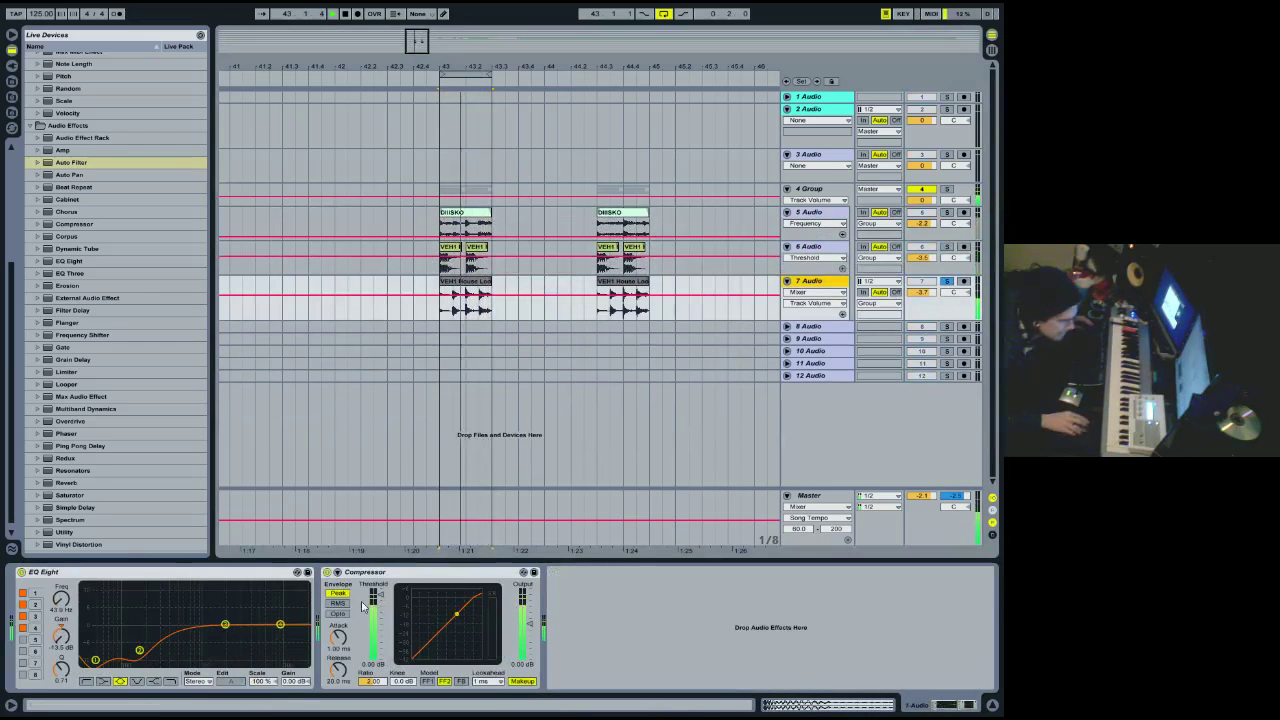
Enable sidechain on track 7's Compressor with 6-Audio as its source and lower the threshold to about -20 dB.
{"action": "left_click", "coordinate": [337, 573]}
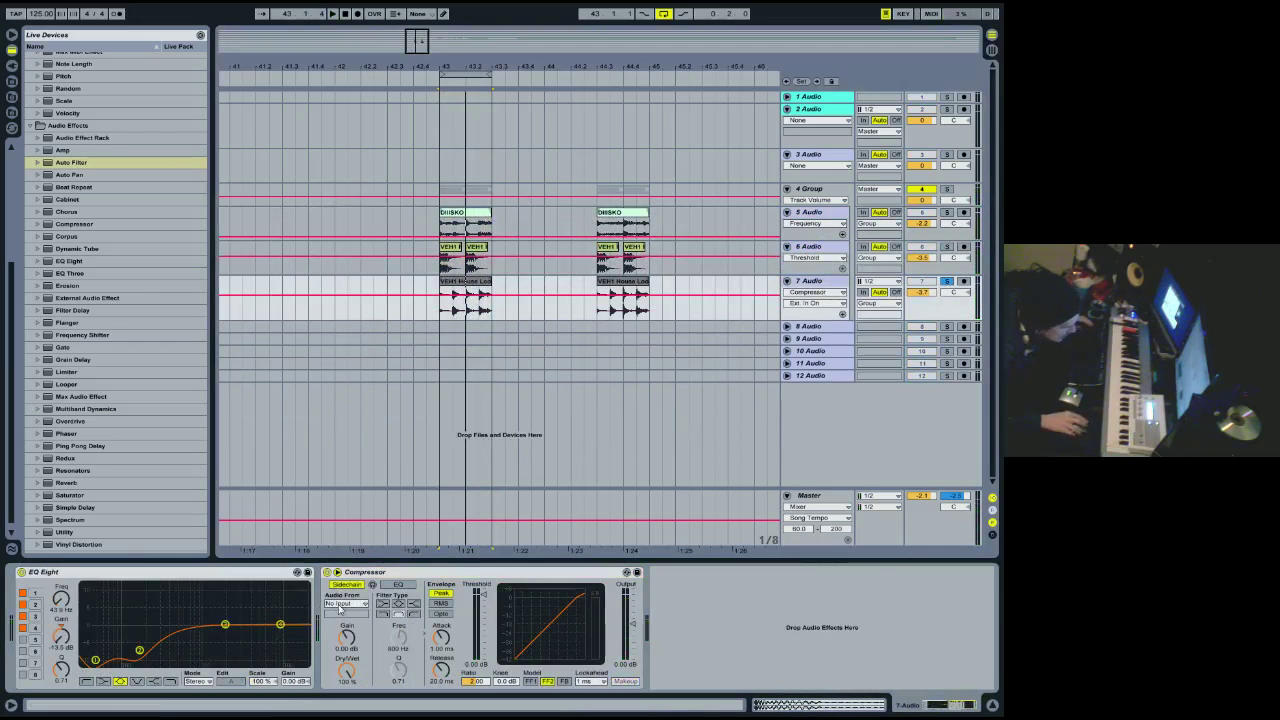
{"action": "left_click", "coordinate": [333, 605]}
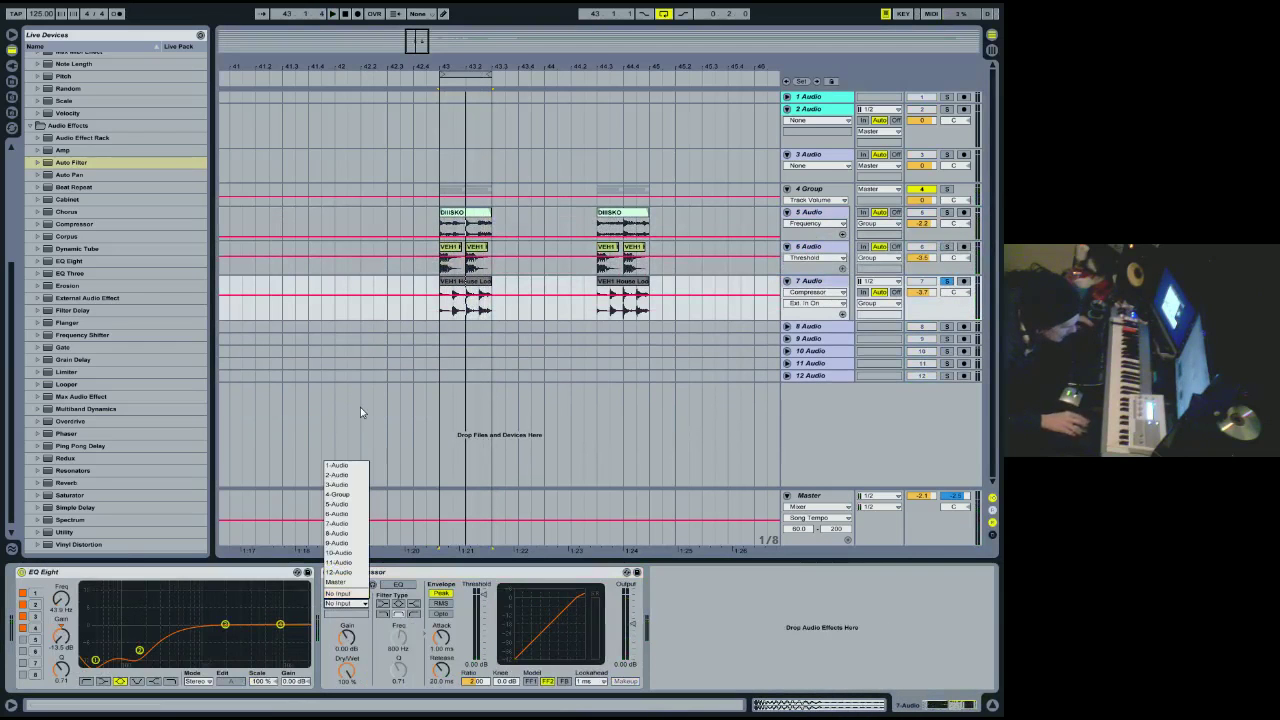
{"action": "left_click", "coordinate": [338, 513]}
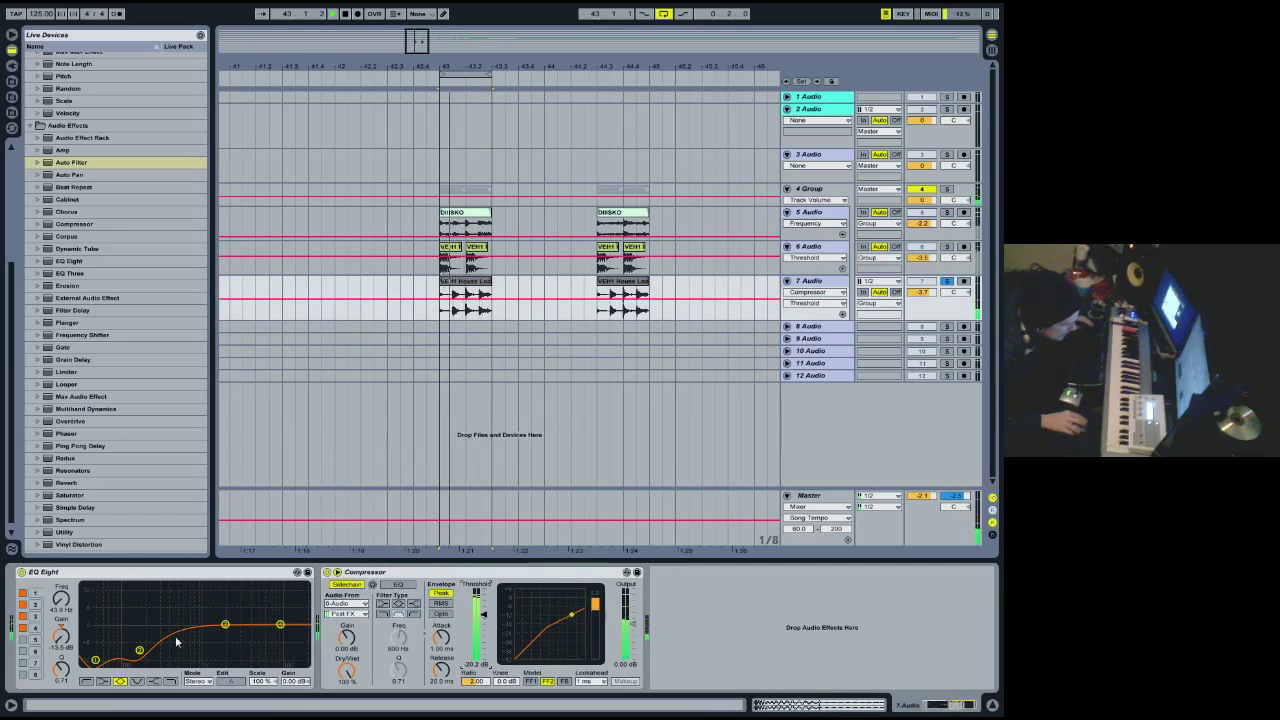
On track 7's EQ Eight, make band 2 a low cut near 143 Hz and lower band 3 to about -4.92 dB.
{"action": "left_click_drag", "start_coordinate": [139, 651], "coordinate": [135, 636]}
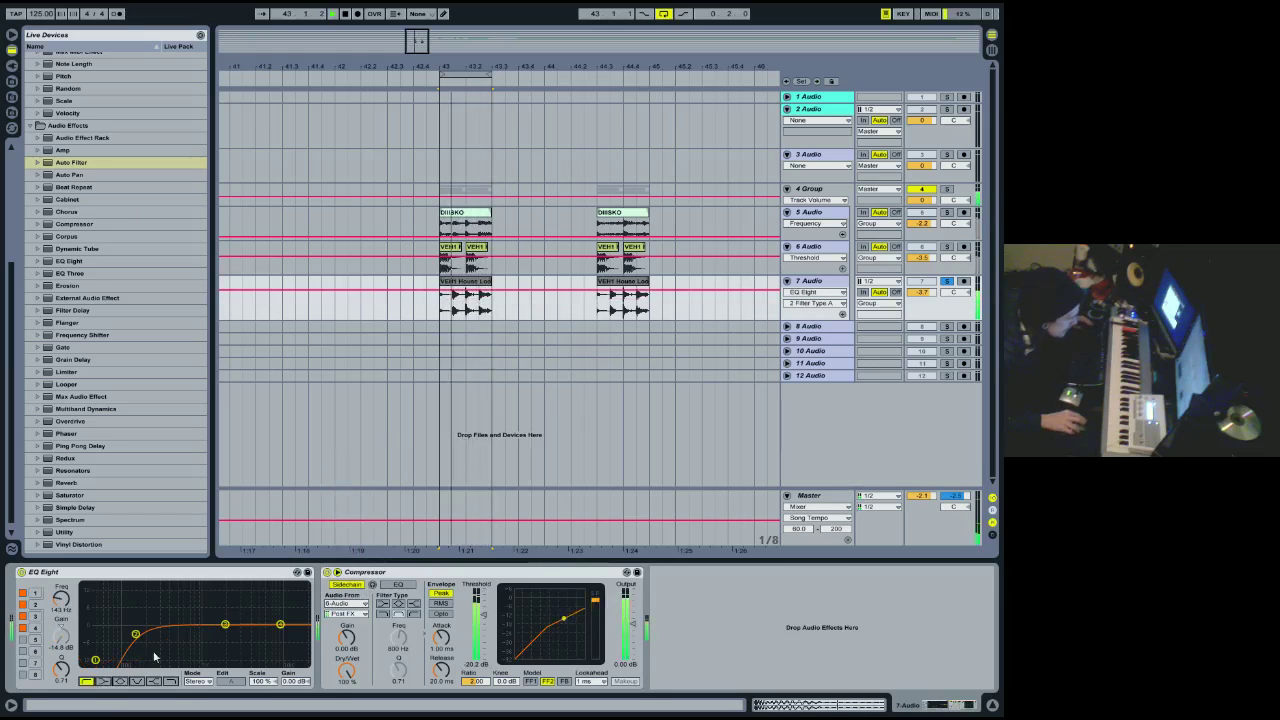
{"action": "left_click_drag", "start_coordinate": [225, 625], "coordinate": [166, 637]}
Close the VEH1 Hard Kicks folder in the library and open the house loops inside VEH1 Loops.
{"action": "left_click", "coordinate": [11, 81]}
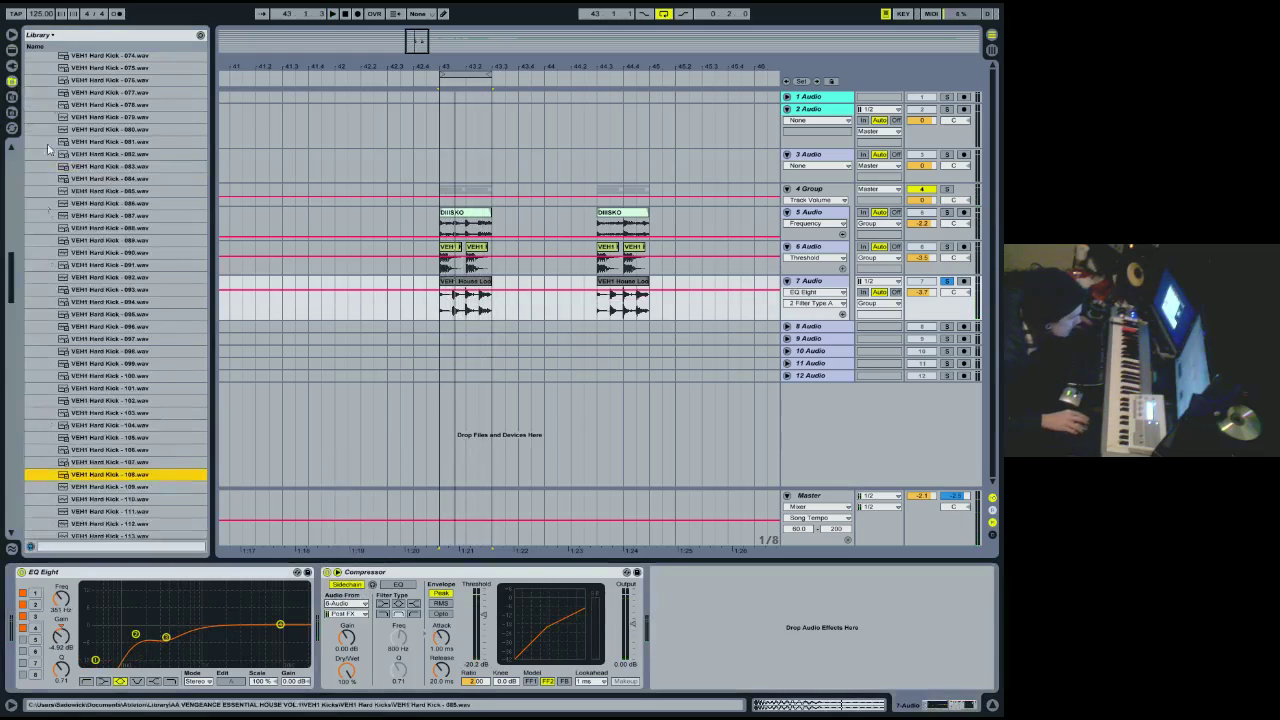
{"action": "left_click_drag", "start_coordinate": [14, 275], "coordinate": [13, 160]}
{"action": "left_click", "coordinate": [45, 119]}
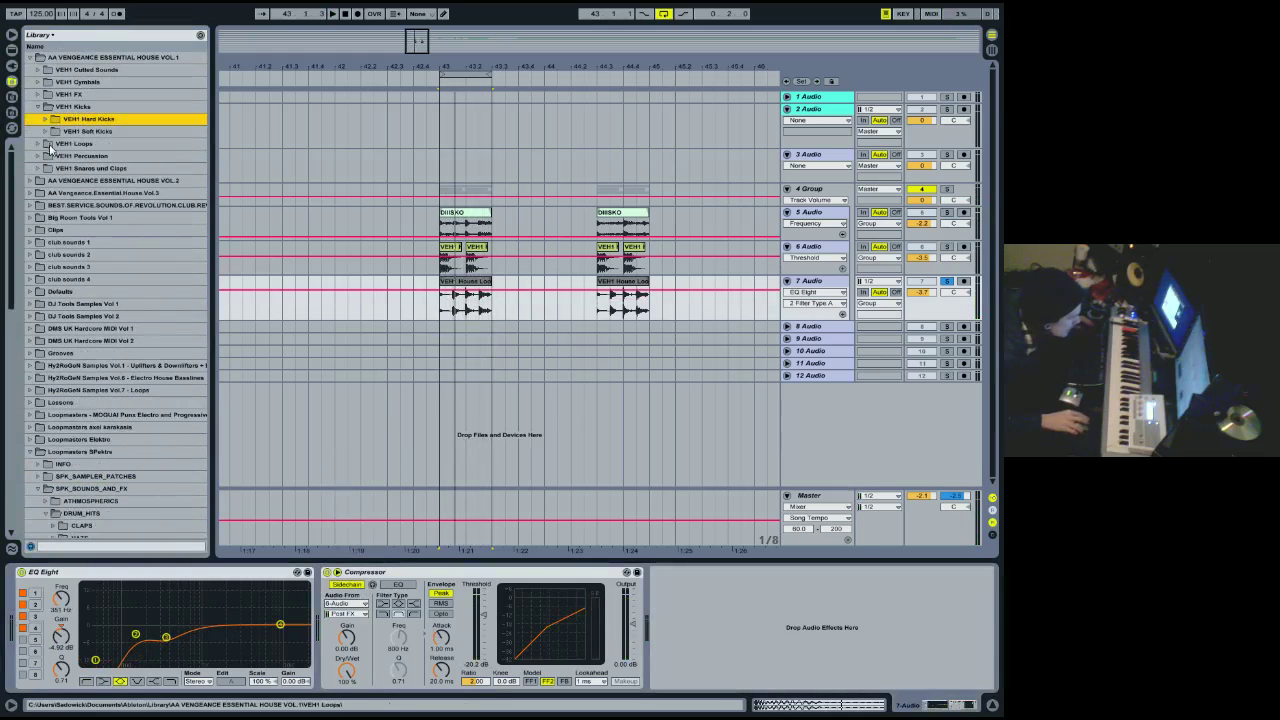
{"action": "left_click", "coordinate": [39, 145]}
{"action": "scroll", "coordinate": [86, 286], "scroll_direction": "down", "scroll_amount": 20}
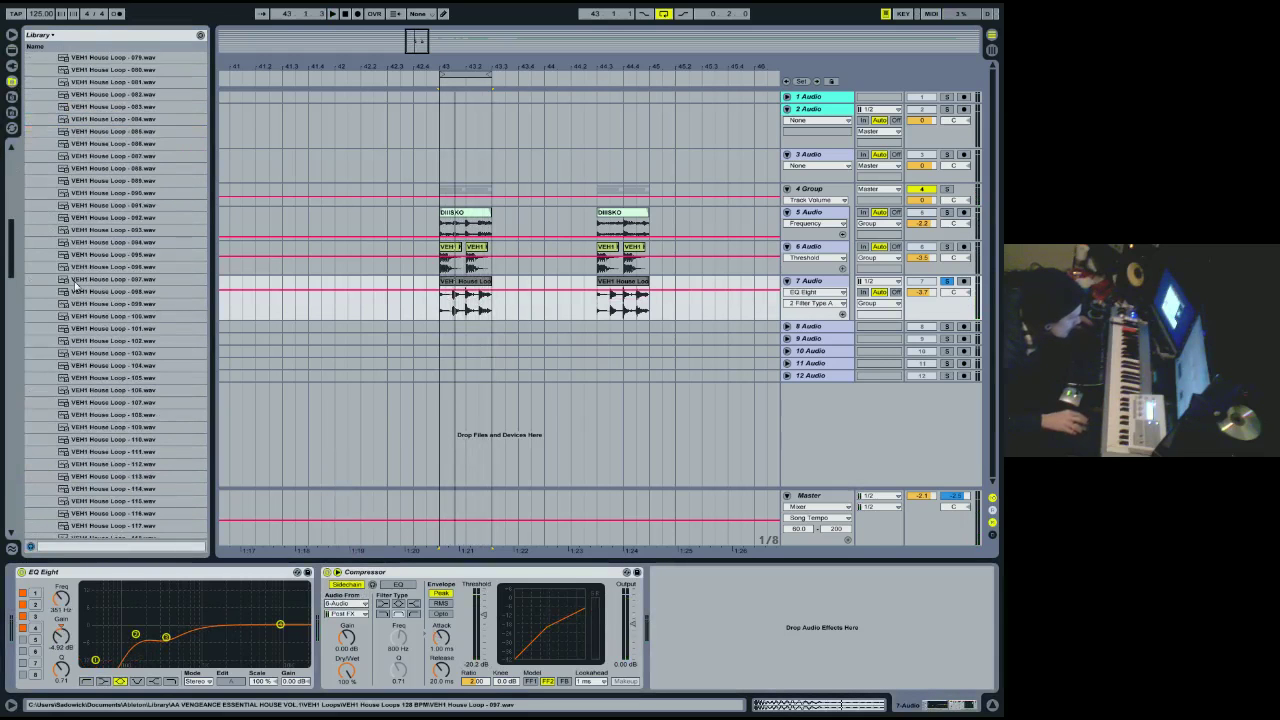
Audition the VEH1 house loops in the library, from 097 through 135, for an additional drum layer.
{"action": "left_click", "coordinate": [84, 279]}
{"action": "scroll", "coordinate": [86, 288], "scroll_direction": "down", "scroll_amount": 6}
{"action": "key", "text": "Down"}
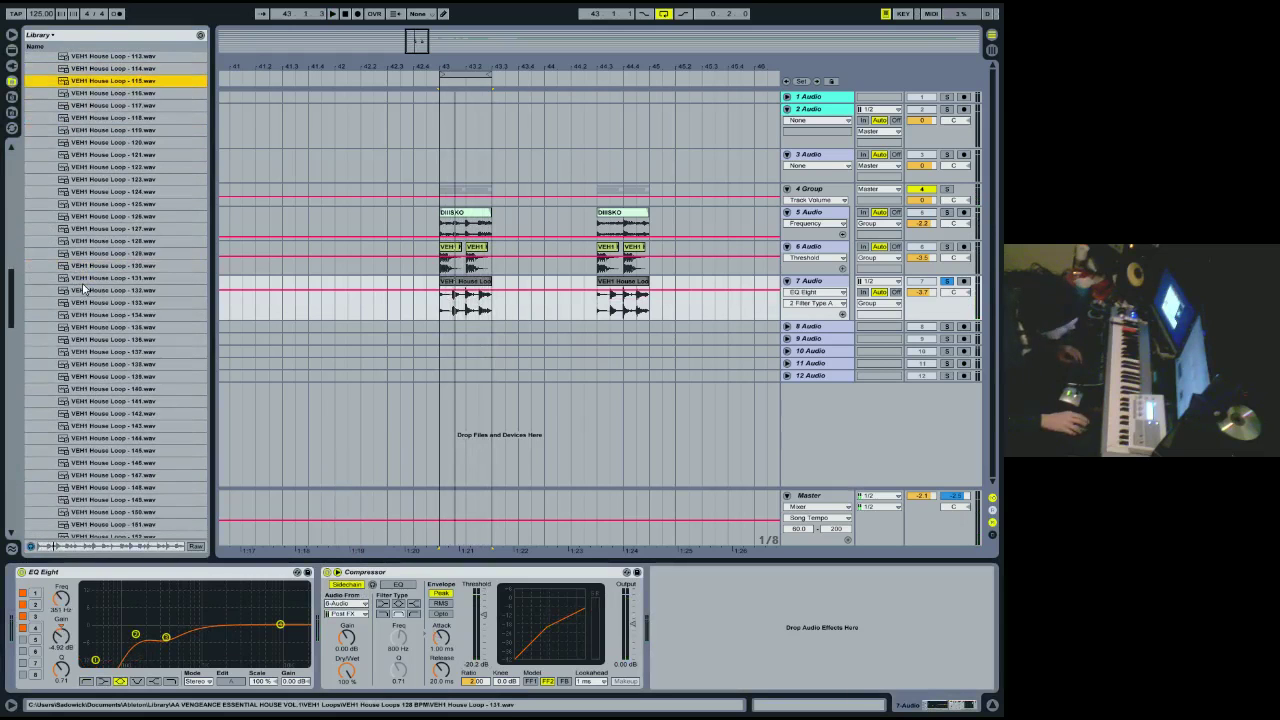
{"action": "left_click", "coordinate": [80, 254]}
{"action": "key", "text": "Down"}
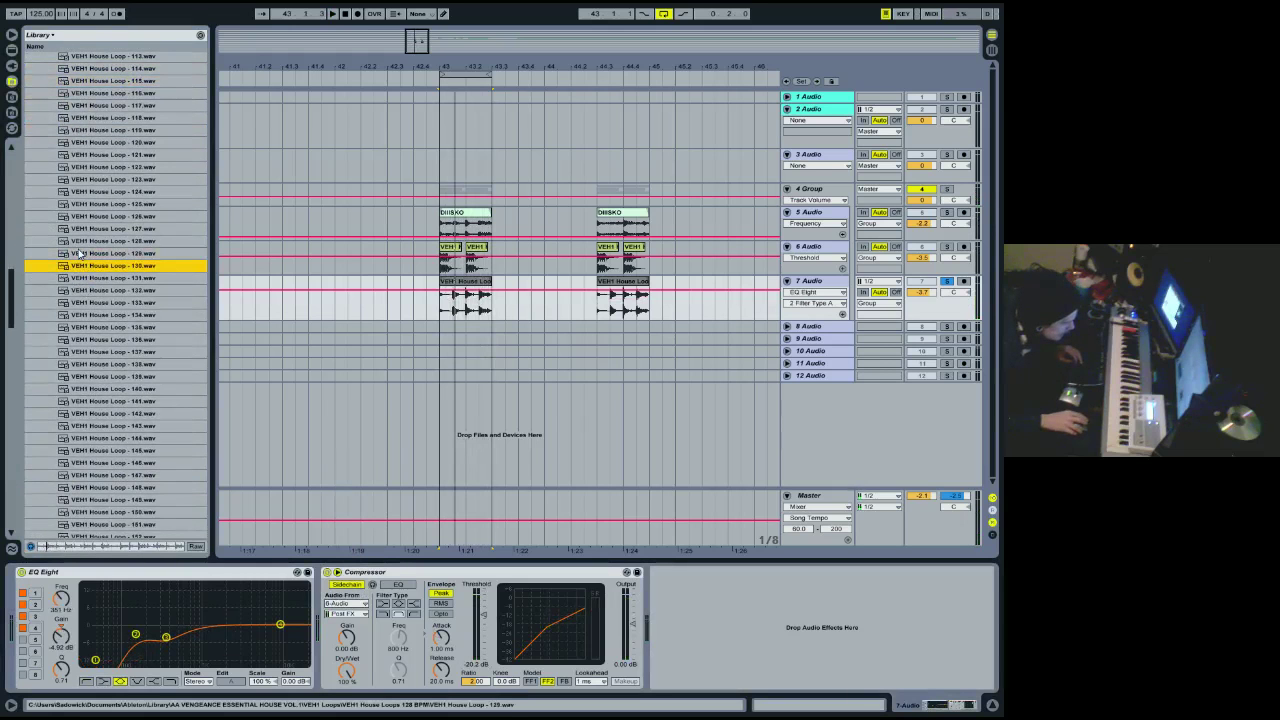
{"action": "key", "text": "Down"}
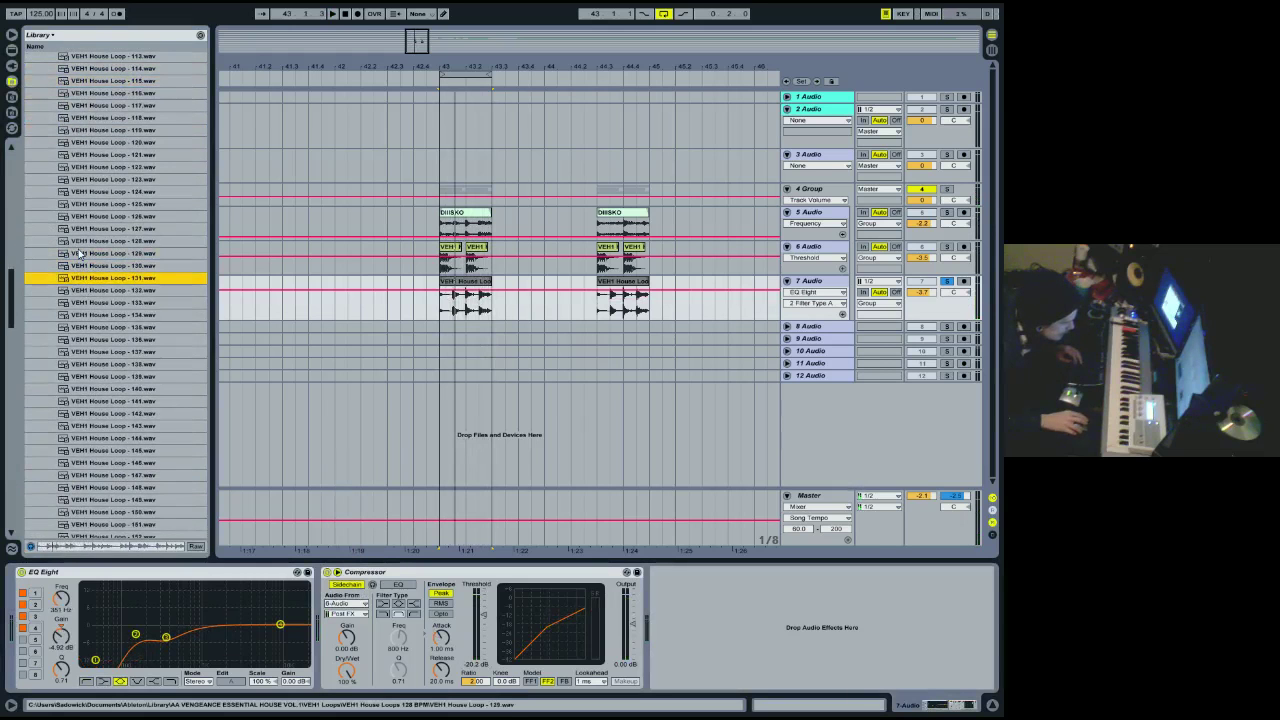
{"action": "key", "text": "Down"}
{"action": "key", "text": "Down"}
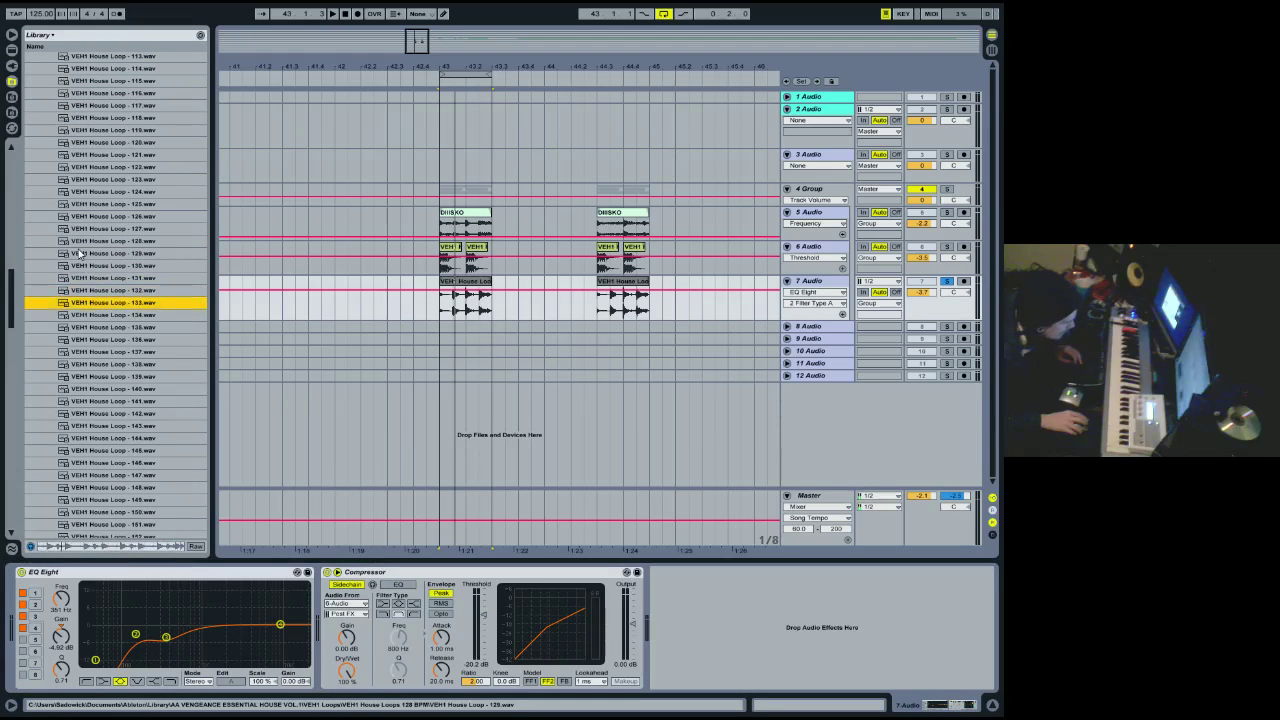
{"action": "key", "text": "Down"}
{"action": "key", "text": "Down"}
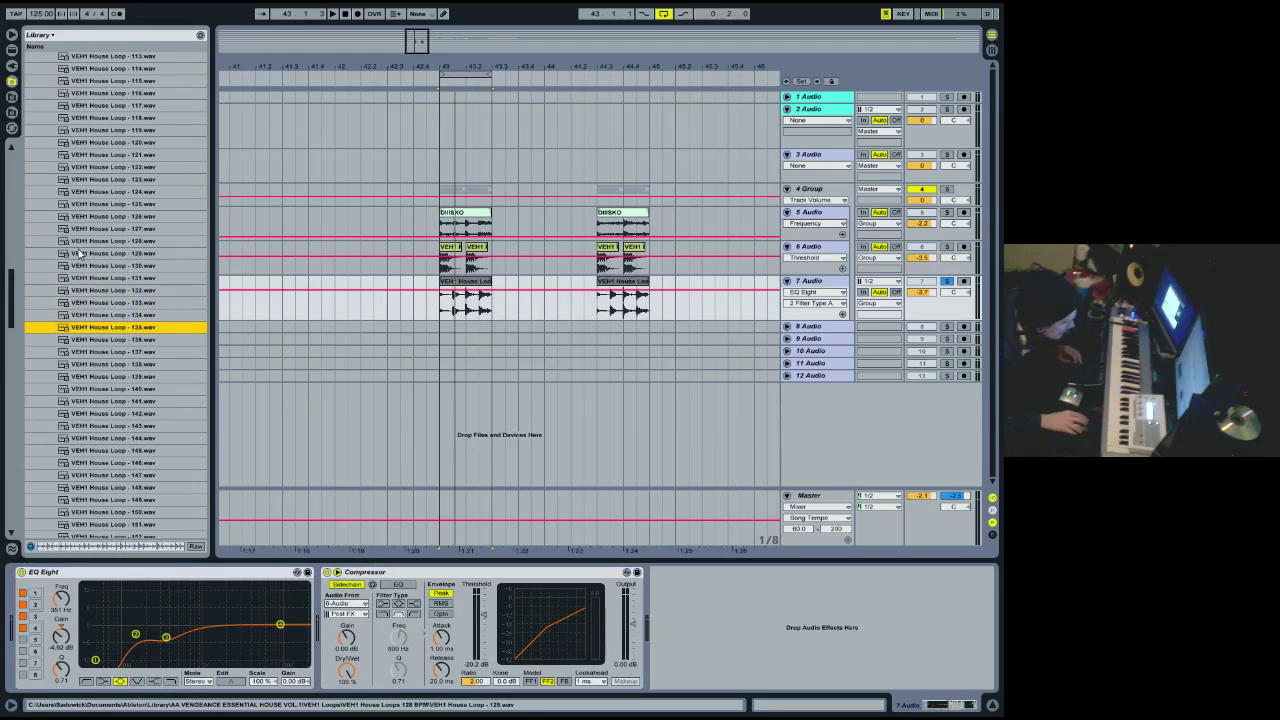
Place VEH1 House Loop - 135 on track 8 at bar 43, trim it to the loop length, and unfold and solo the track.
{"action": "left_click_drag", "start_coordinate": [115, 331], "coordinate": [443, 327]}
{"action": "left_click_drag", "start_coordinate": [650, 327], "coordinate": [490, 328]}
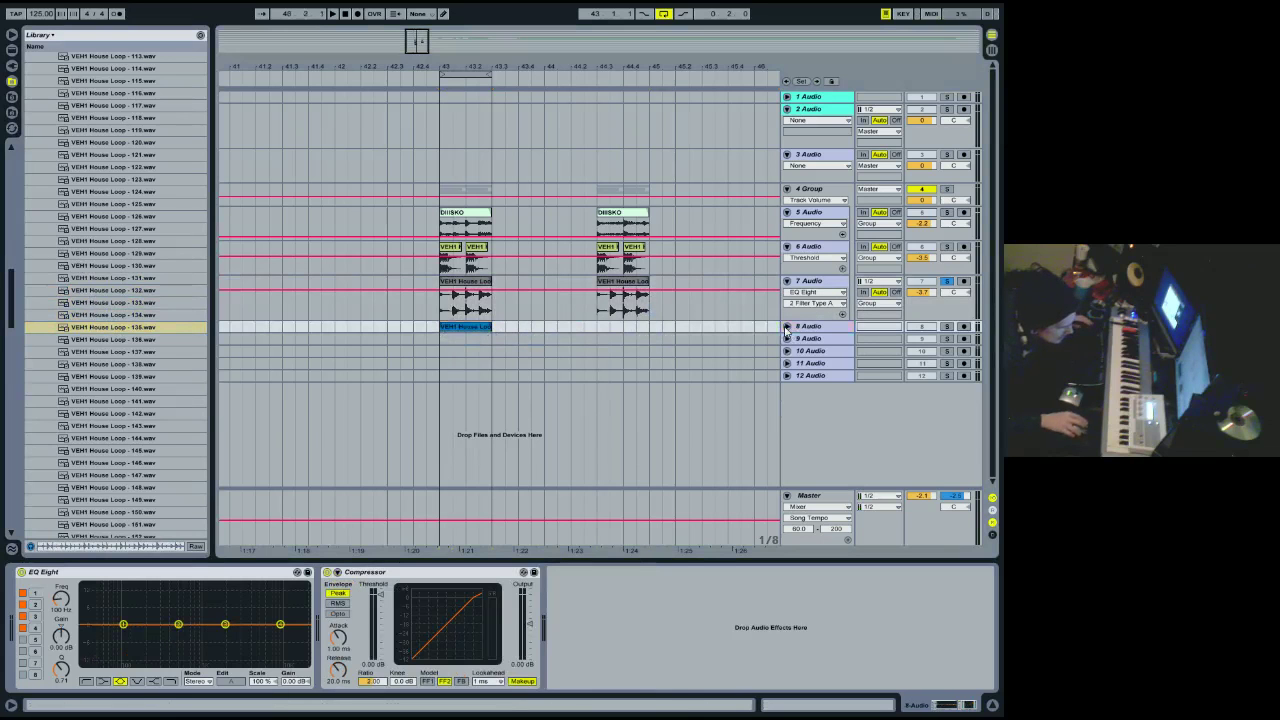
{"action": "left_click", "coordinate": [786, 326]}
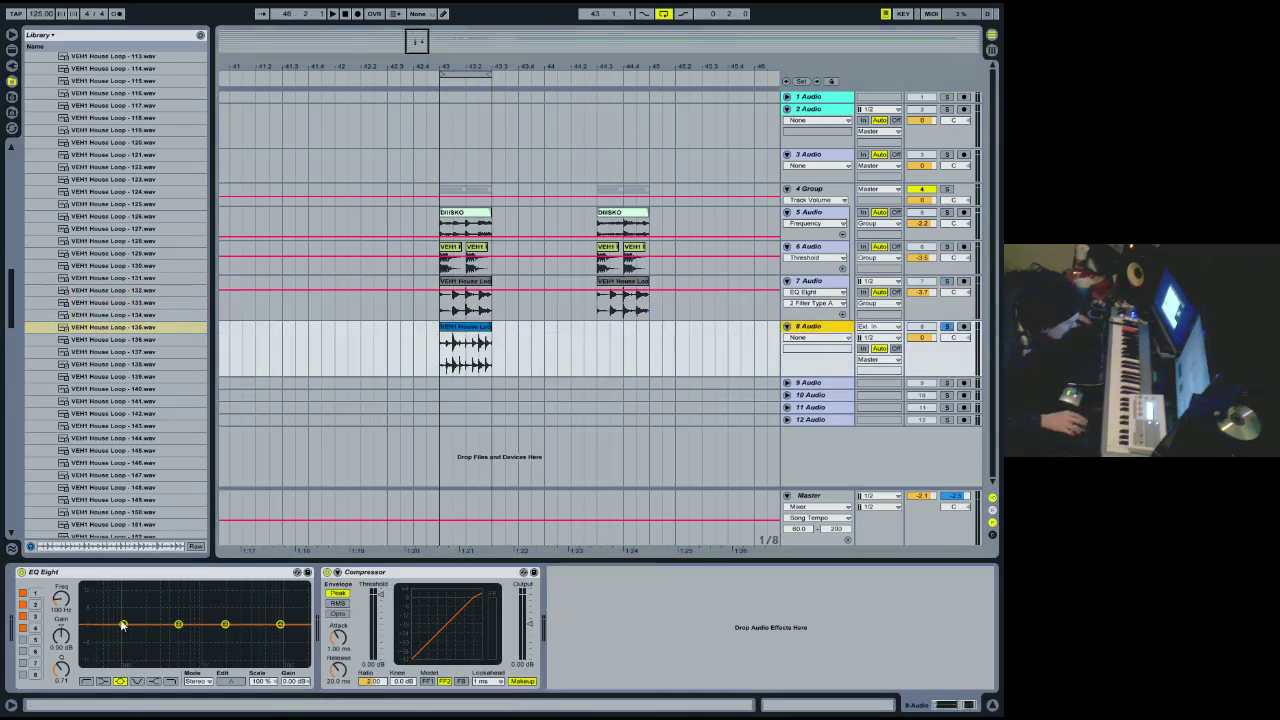
Make band 1 of track 8's EQ Eight a low cut at about 1.12 kHz while the loop plays.
{"action": "left_click_drag", "start_coordinate": [122, 625], "coordinate": [127, 663]}
{"action": "left_click", "coordinate": [86, 681]}
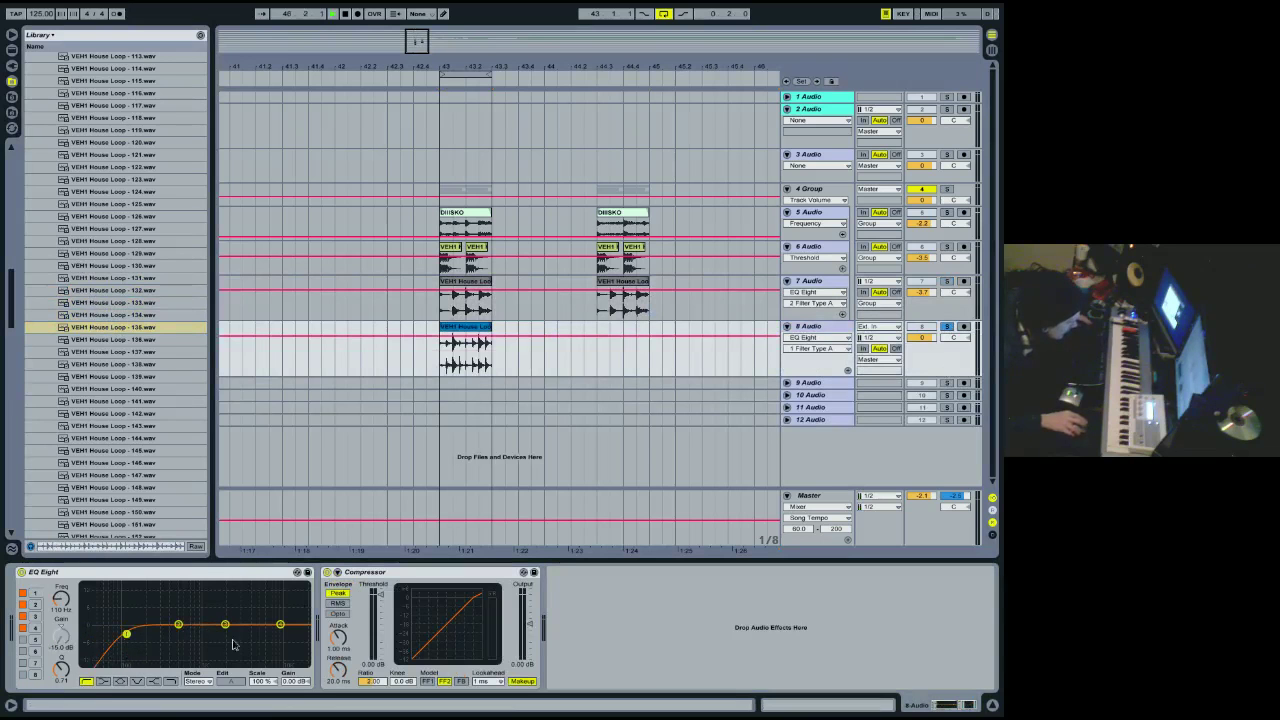
{"action": "left_click", "coordinate": [470, 327]}
{"action": "key", "text": "space"}
{"action": "left_click_drag", "start_coordinate": [226, 637], "coordinate": [205, 638]}
{"action": "key", "text": "space"}
Replace track 8's Compressor with a copy of track 7's sidechained Compressor.
{"action": "left_click", "coordinate": [812, 282]}
{"action": "left_click", "coordinate": [461, 573]}
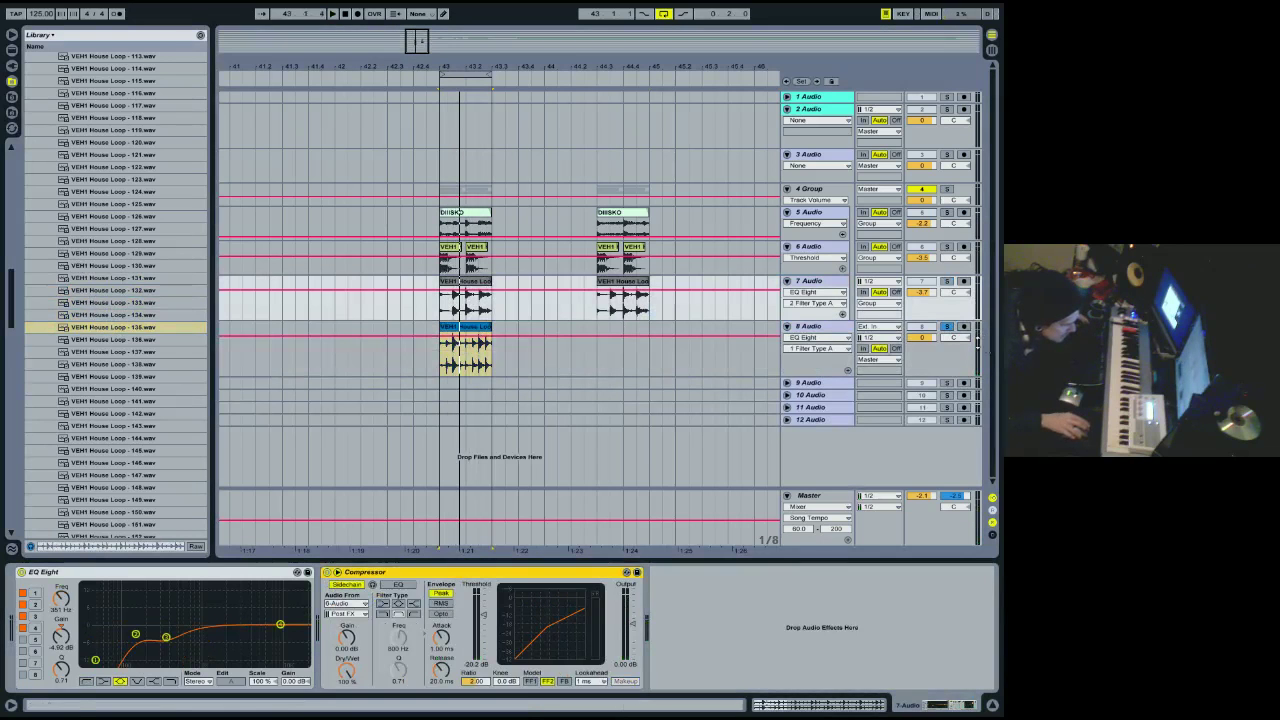
{"action": "left_click", "coordinate": [953, 340]}
{"action": "left_click", "coordinate": [380, 572]}
{"action": "key", "text": "Delete"}
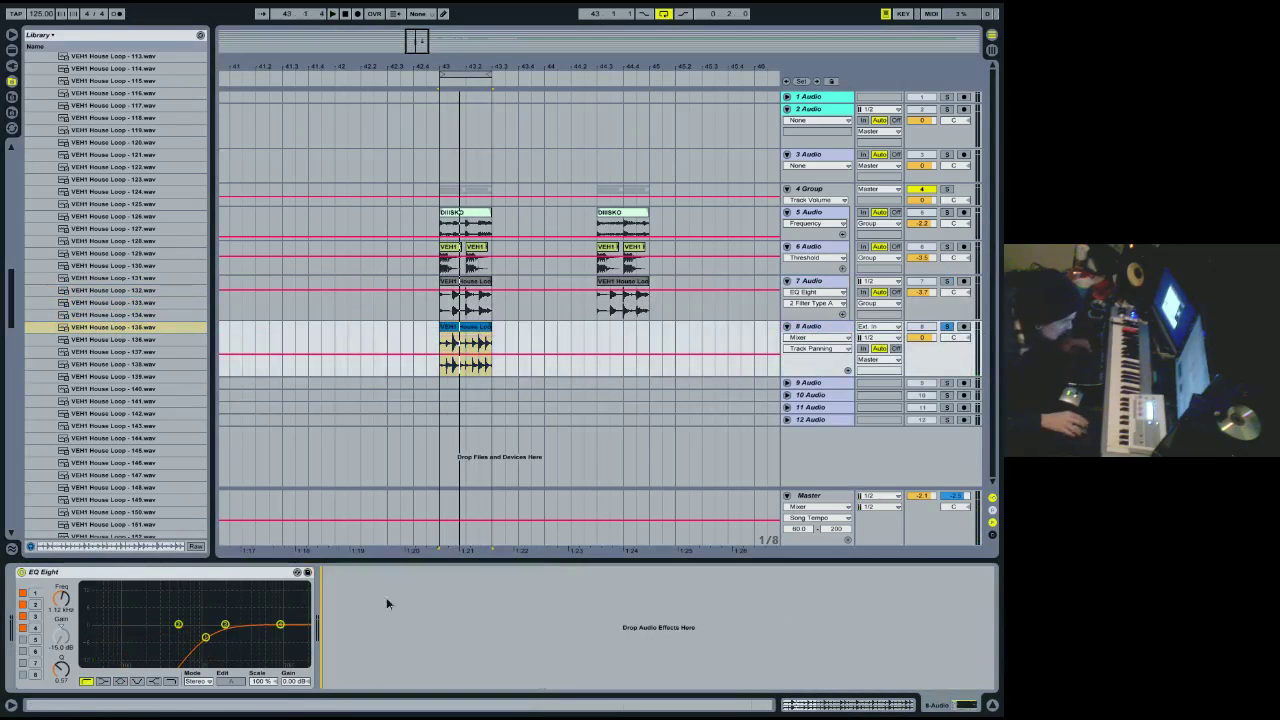
{"action": "left_click", "coordinate": [447, 618]}
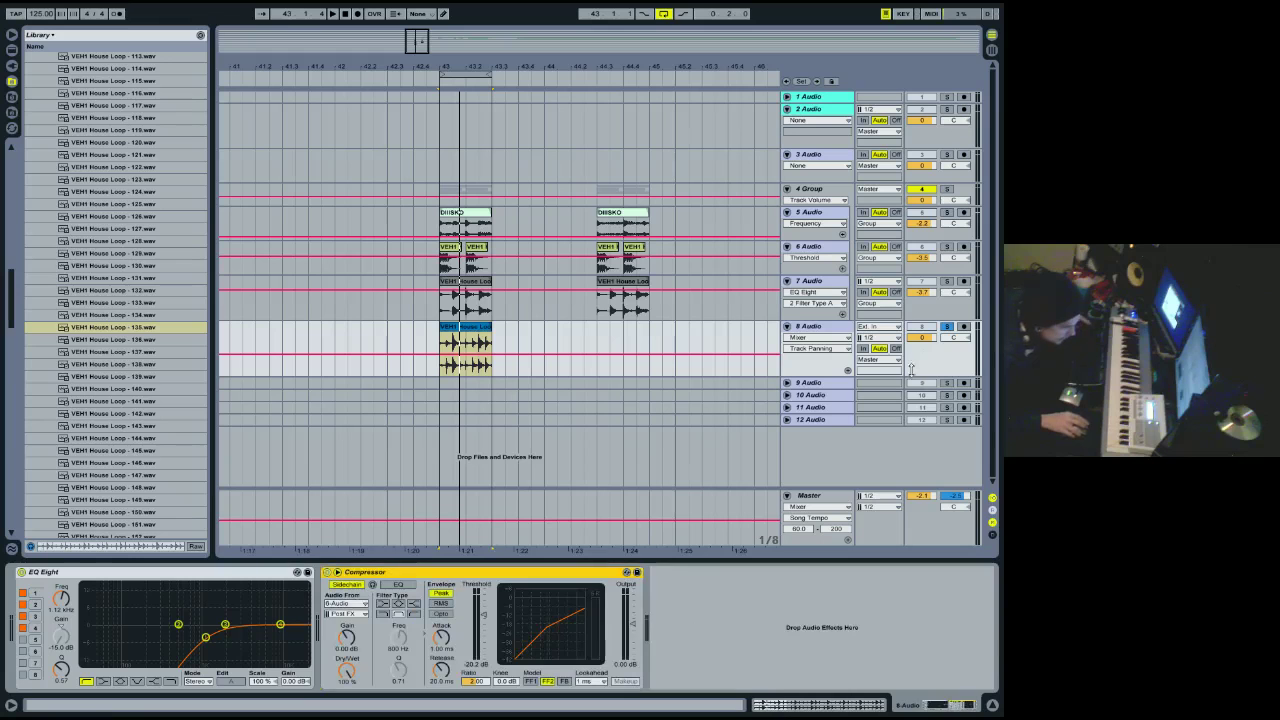
Pan track 7 to 7R and track 8 to 9L while playing the loops.
{"action": "left_click", "coordinate": [953, 349]}
{"action": "left_click_drag", "start_coordinate": [952, 293], "coordinate": [949, 283]}
{"action": "key", "text": "space"}
{"action": "key", "text": "space"}
{"action": "left_click_drag", "start_coordinate": [952, 338], "coordinate": [952, 347]}
{"action": "key", "text": "space"}
Move track 8 into the group of tracks 5 to 7 and lower its volume to about -3.5 dB.
{"action": "left_click_drag", "start_coordinate": [829, 329], "coordinate": [806, 382]}
{"action": "key", "text": "space"}
{"action": "key", "text": "space"}
{"action": "left_click_drag", "start_coordinate": [926, 339], "coordinate": [926, 348]}
Set the warp mode of the bar 43 house loop clips on tracks 7 and 8 to Re-Pitch and play them.
{"action": "left_click_drag", "start_coordinate": [504, 356], "coordinate": [430, 304]}
{"action": "key", "text": "space"}
{"action": "key", "text": "shift+Tab"}
{"action": "left_click", "coordinate": [143, 641]}
{"action": "left_click", "coordinate": [145, 682]}
{"action": "key", "text": "space"}
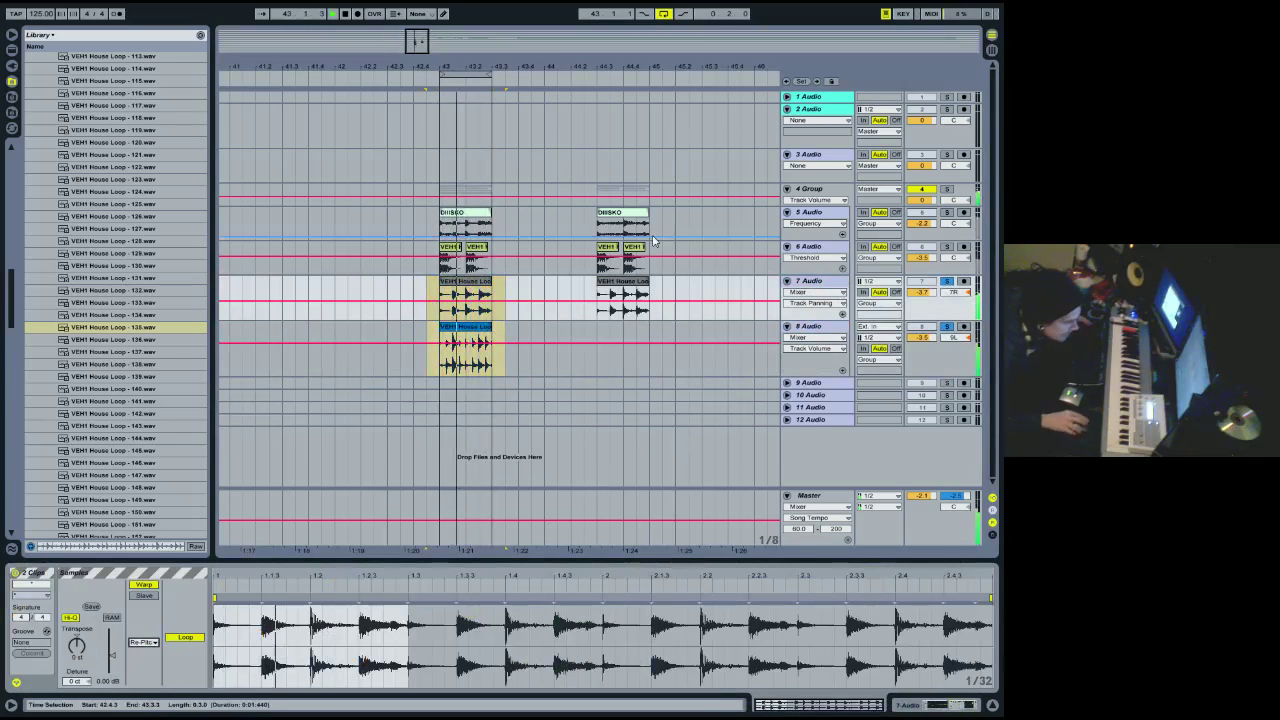
Switch the solo to track 5 and set its Compressor threshold to about -12.3 dB.
{"action": "left_click", "coordinate": [948, 283]}
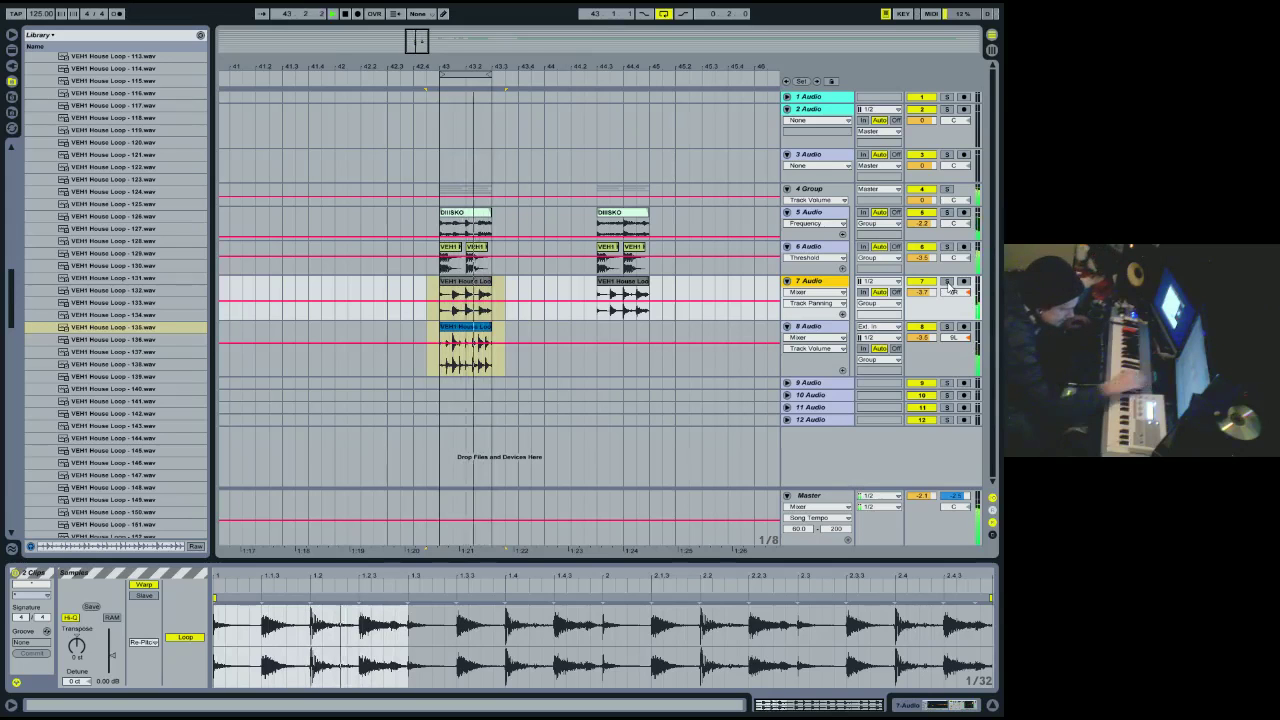
{"action": "left_click", "coordinate": [948, 213]}
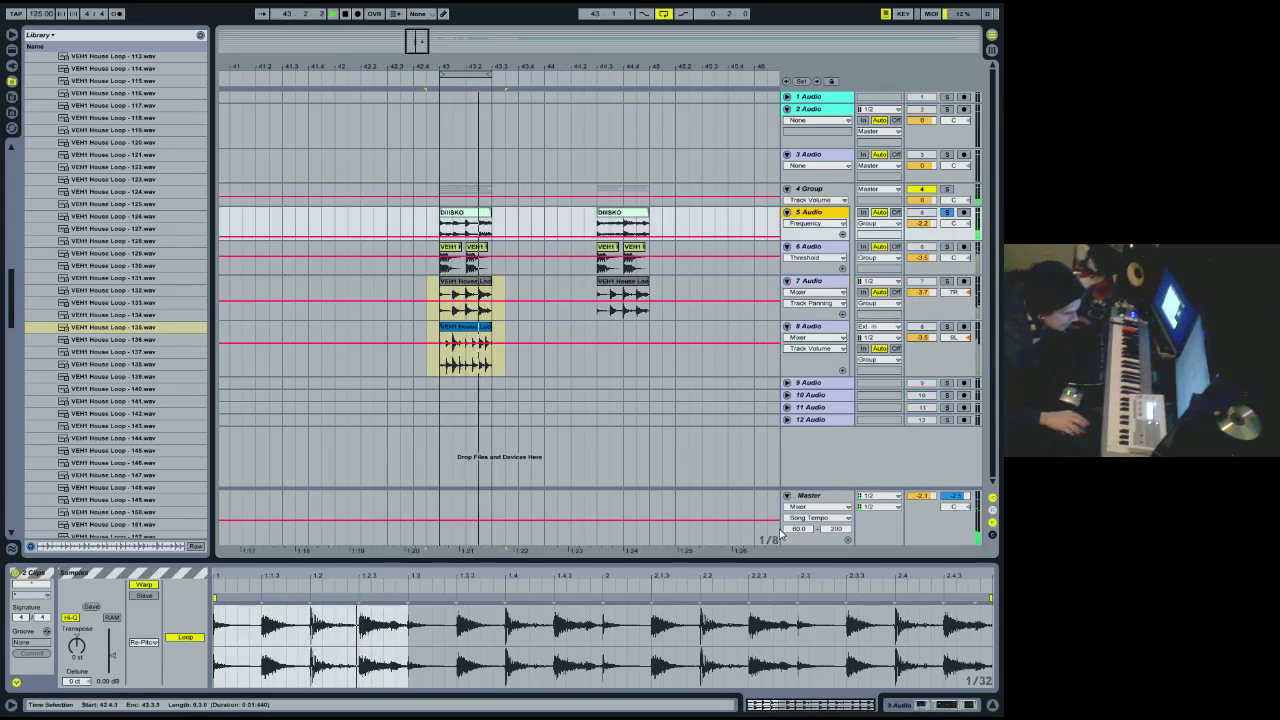
{"action": "left_click", "coordinate": [946, 704]}
{"action": "mouse_move", "coordinate": [581, 614]}
{"action": "left_mouse_down"}
{"action": "mouse_move", "coordinate": [581, 640]}
{"action": "mouse_move", "coordinate": [580, 606]}
{"action": "left_mouse_up"}
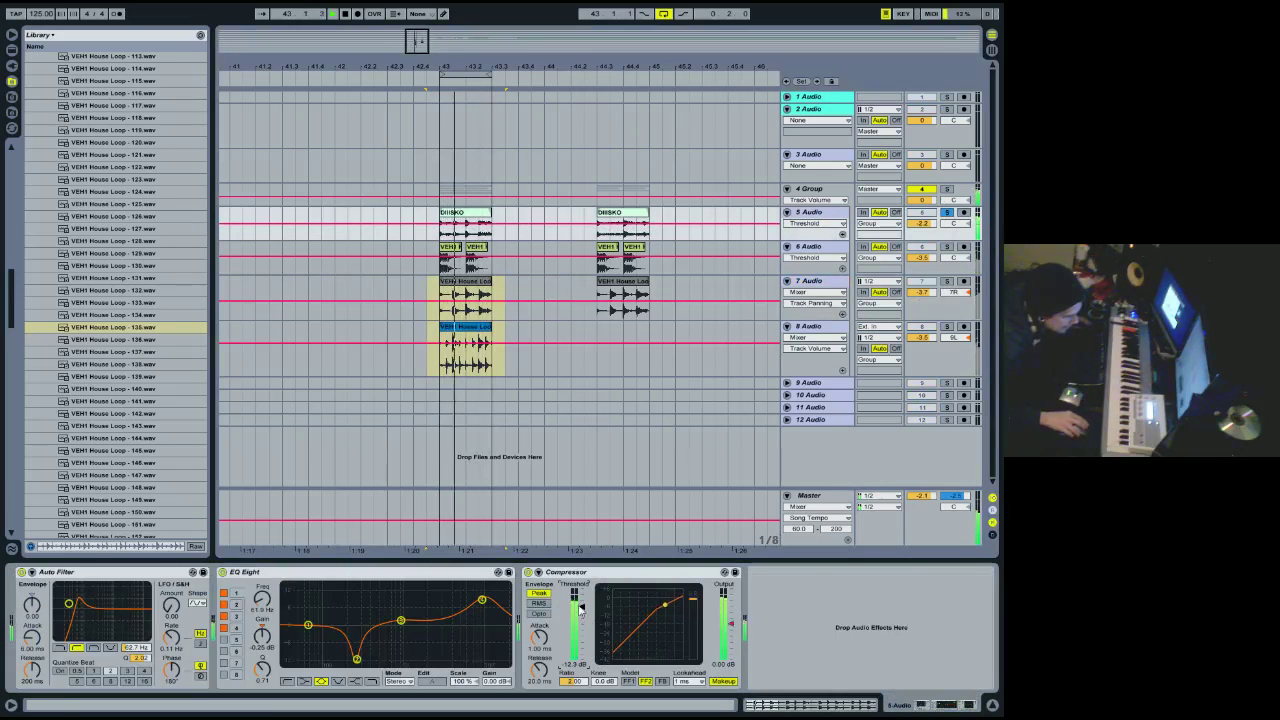
Check the L2 Ultramaximizer in the Master track's effect chain and close its window.
{"action": "left_click", "coordinate": [925, 523]}
{"action": "left_click", "coordinate": [881, 577]}
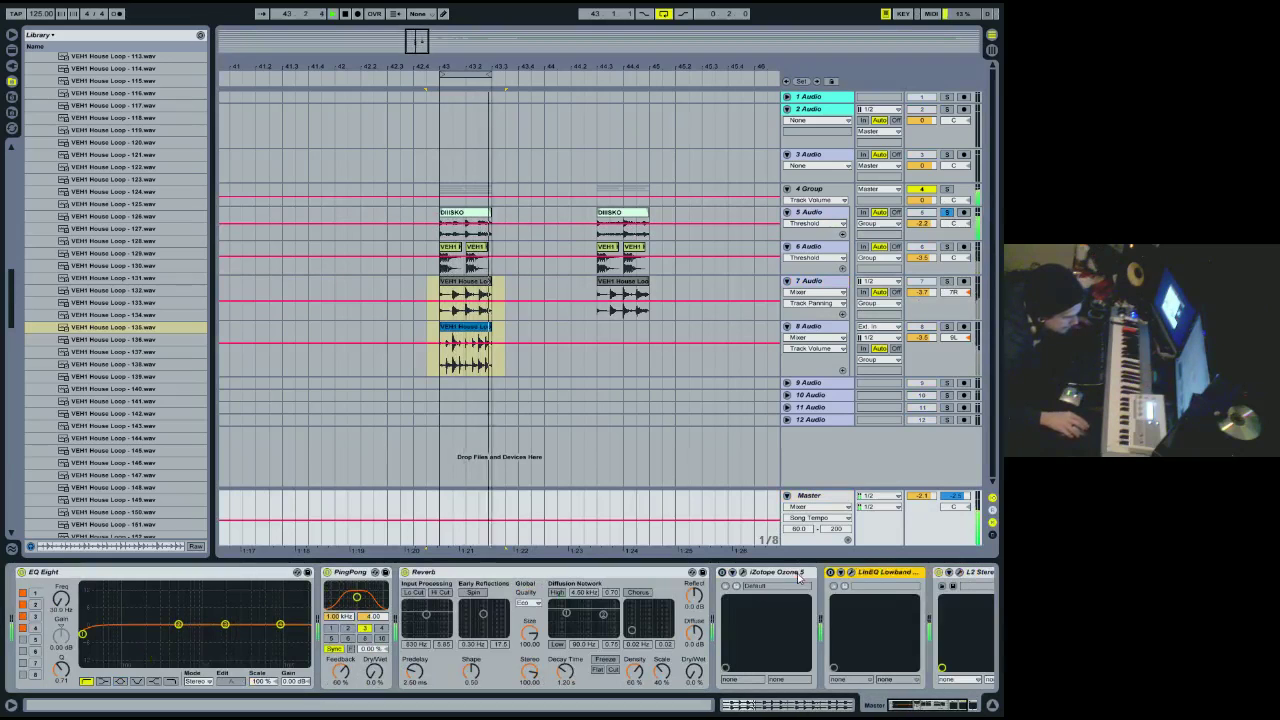
{"action": "right_click", "coordinate": [798, 579]}
{"action": "key", "text": "Escape"}
{"action": "left_click", "coordinate": [888, 575]}
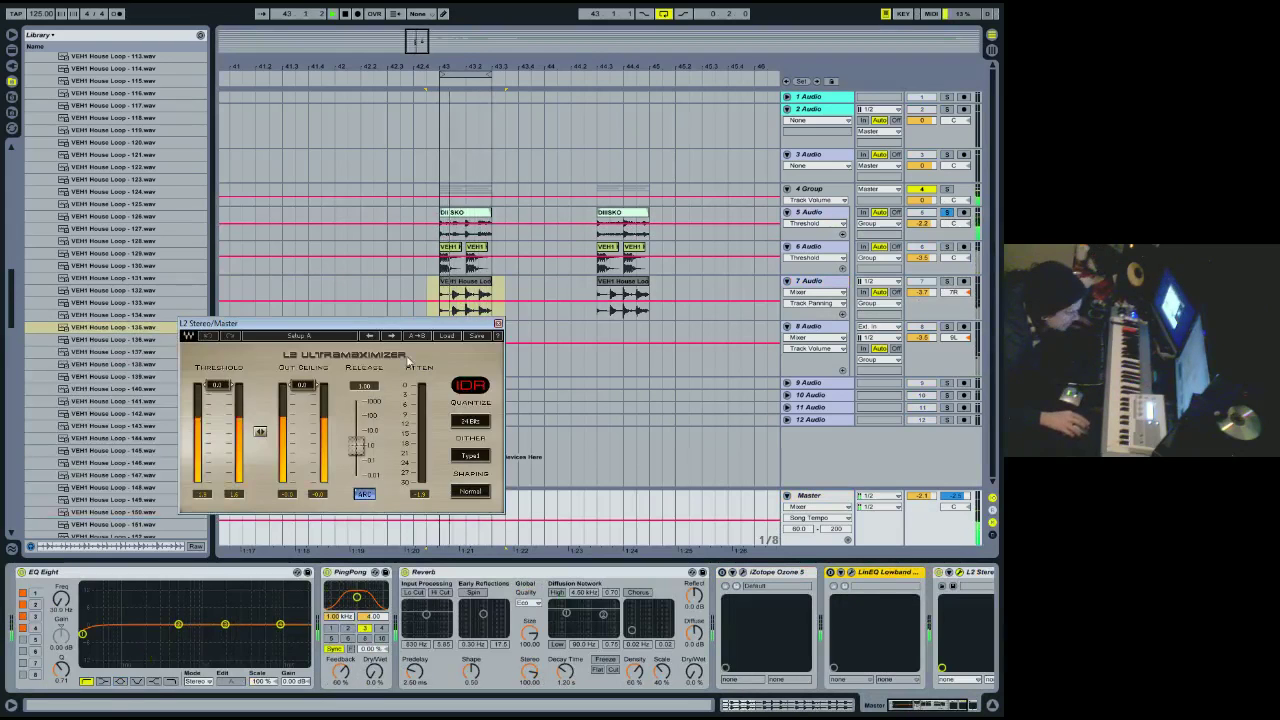
{"action": "left_click", "coordinate": [498, 324]}
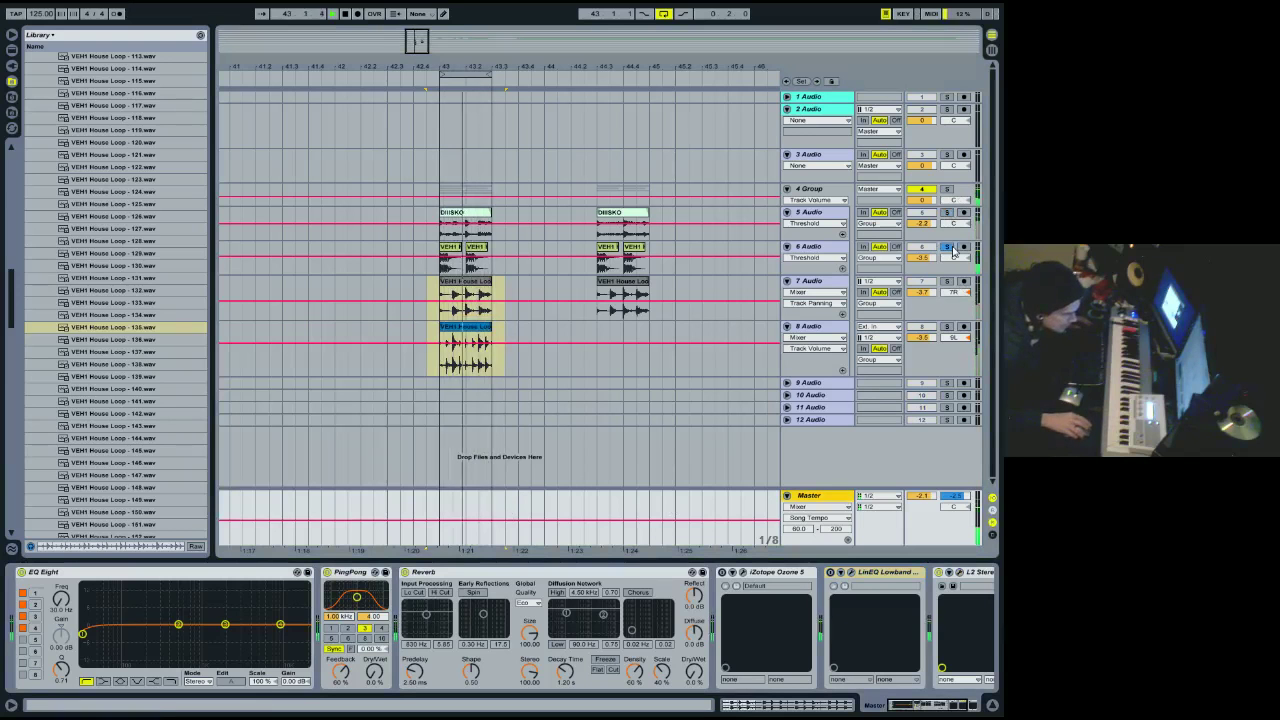
Turn off track 6's solo and make the lanes of tracks 5 to 8 shorter.
{"action": "left_click", "coordinate": [955, 252]}
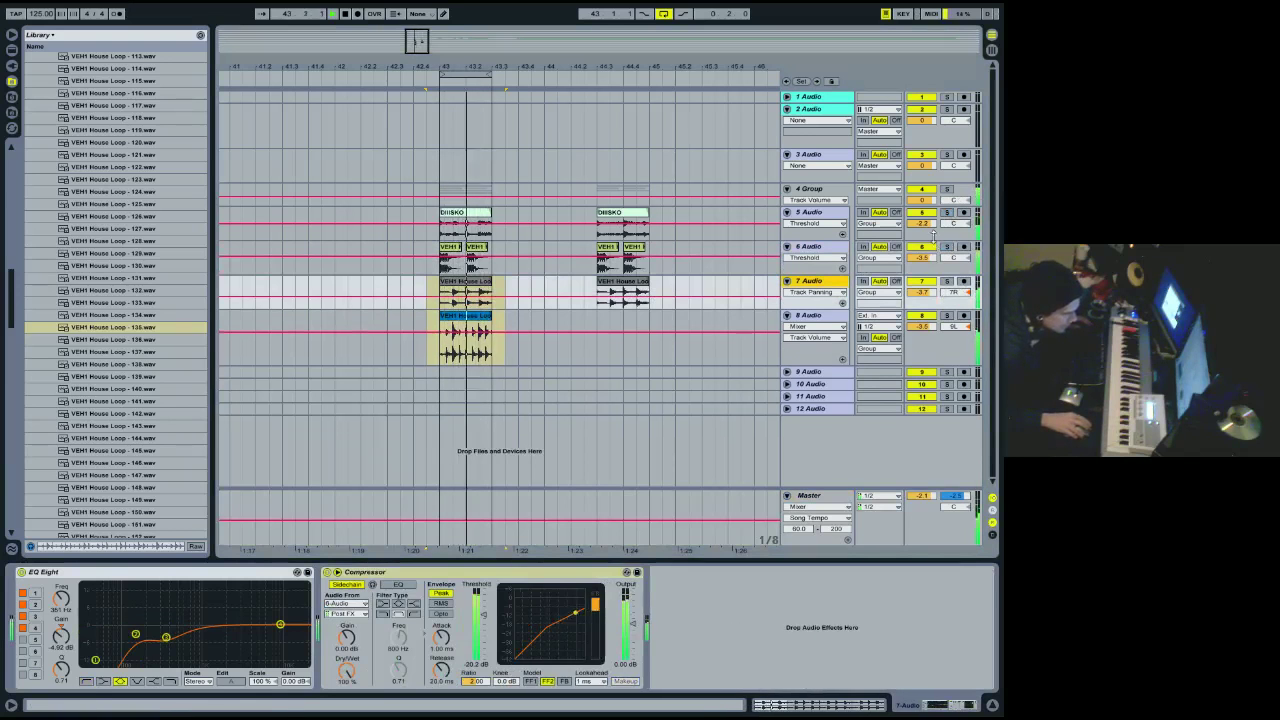
{"action": "left_click", "coordinate": [933, 228]}
{"action": "left_click_drag", "start_coordinate": [946, 354], "coordinate": [949, 332]}
{"action": "left_click", "coordinate": [952, 295]}
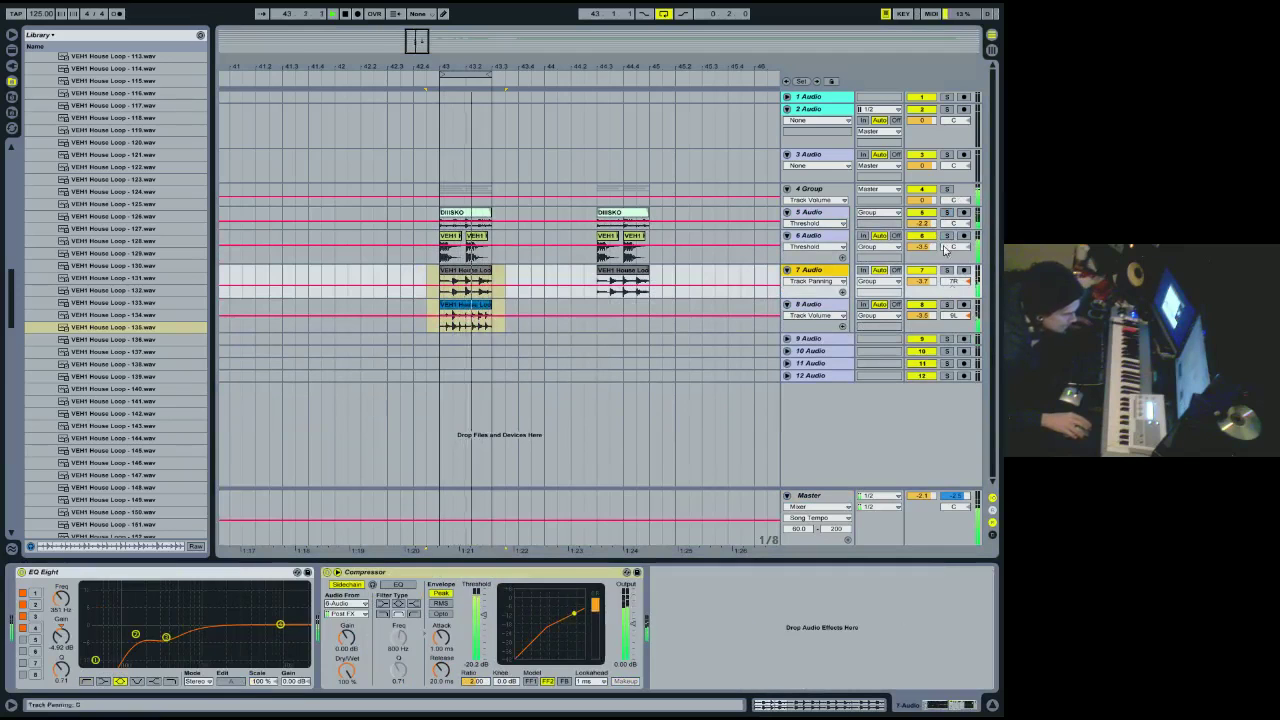
Try the group's Auto Filter with its frequency raised to about 962 Hz, switch it off again and stop playback.
{"action": "left_click", "coordinate": [826, 191]}
{"action": "left_click", "coordinate": [22, 573]}
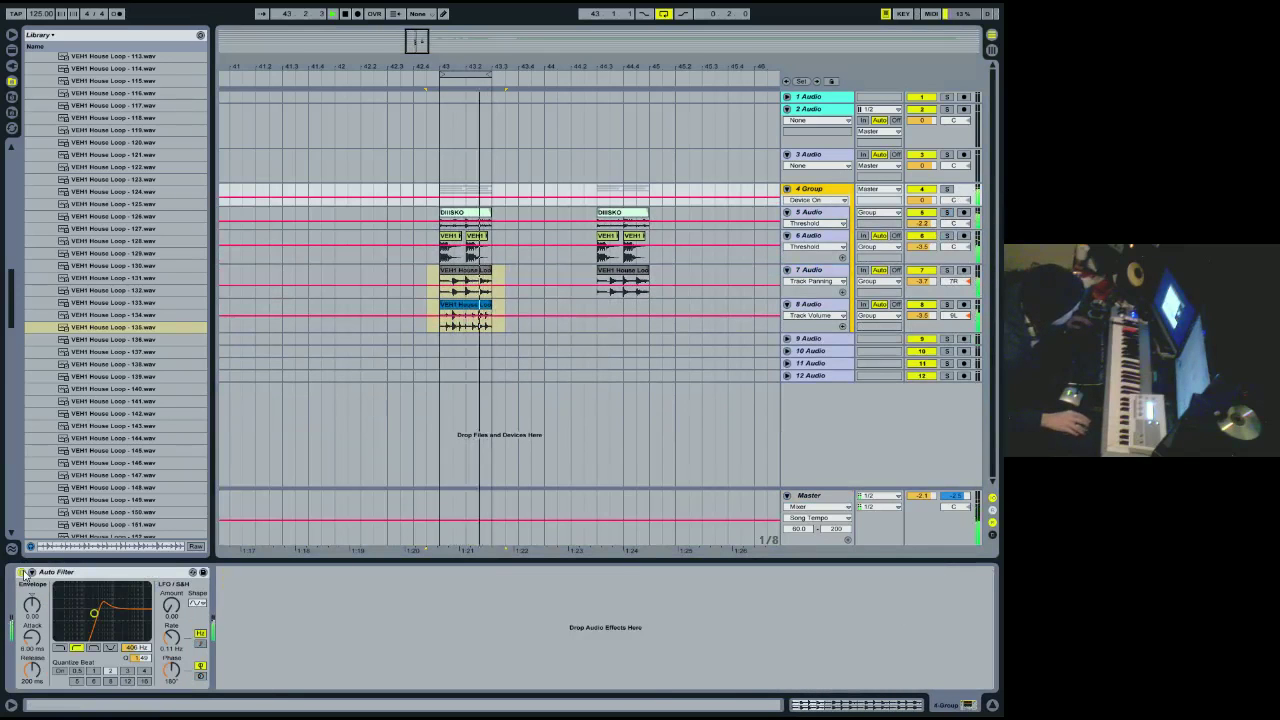
{"action": "left_click_drag", "start_coordinate": [129, 648], "coordinate": [129, 630]}
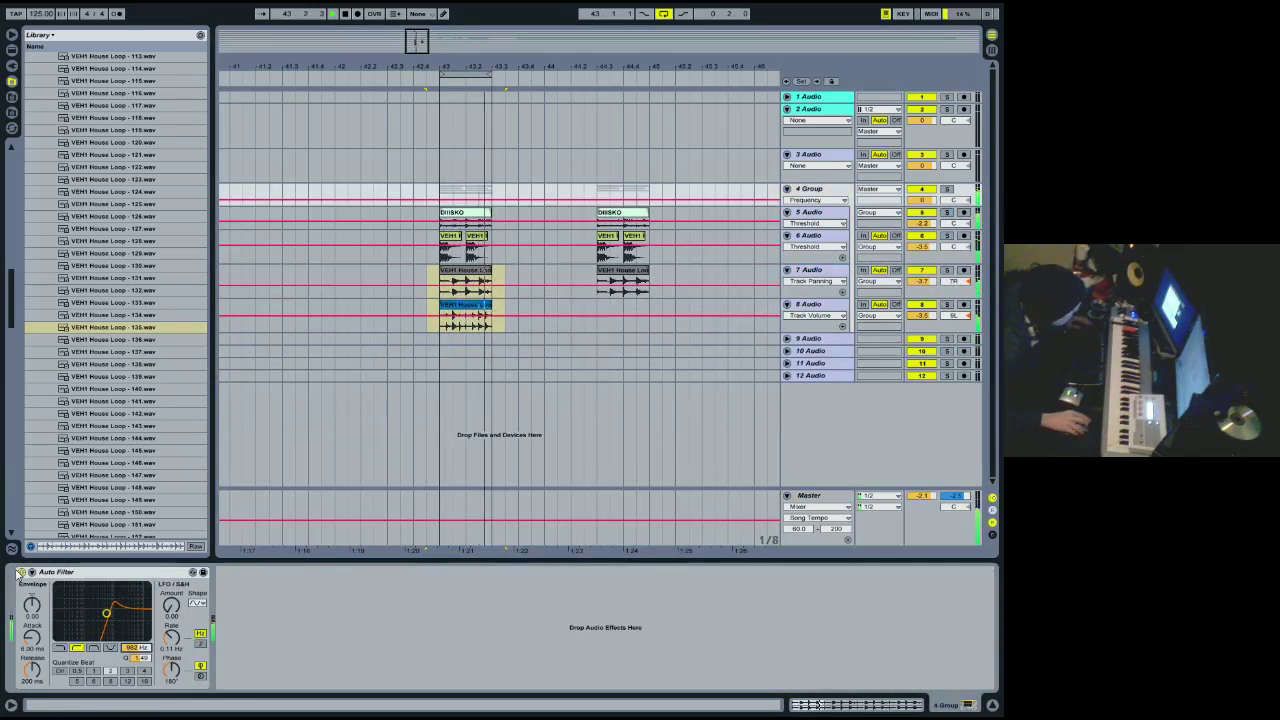
{"action": "left_click", "coordinate": [22, 573]}
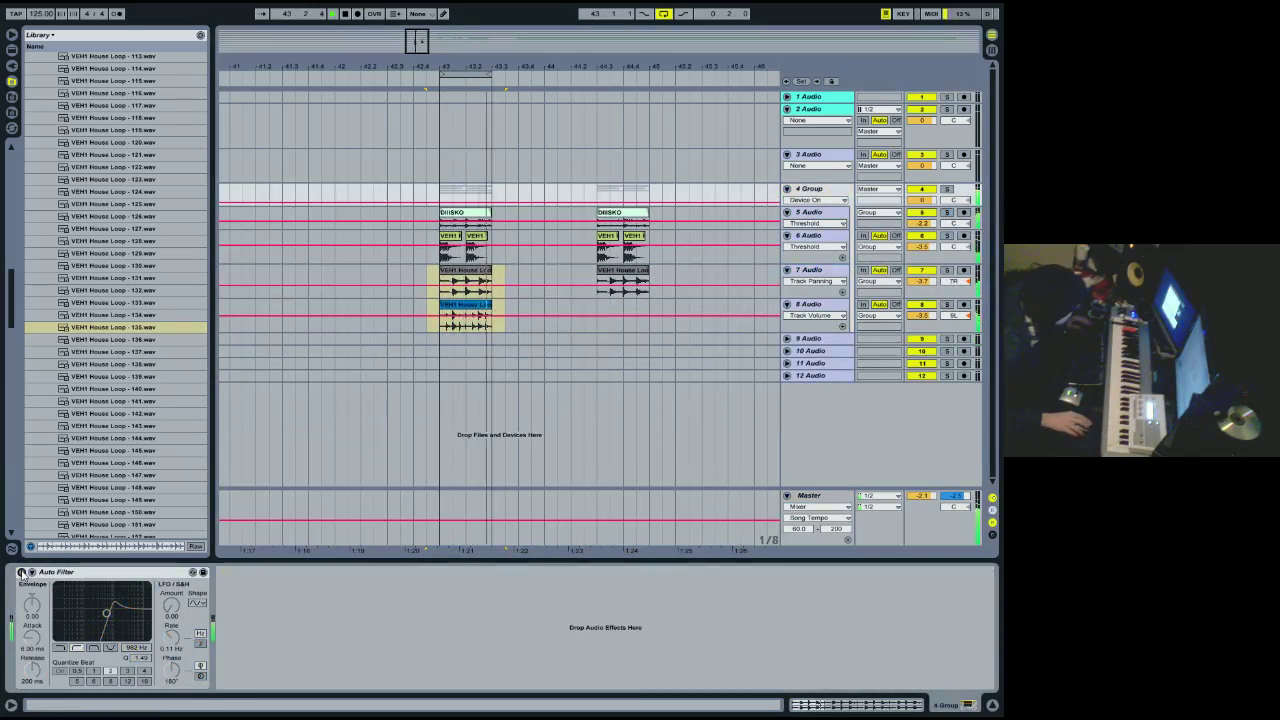
{"action": "key", "text": "space"}
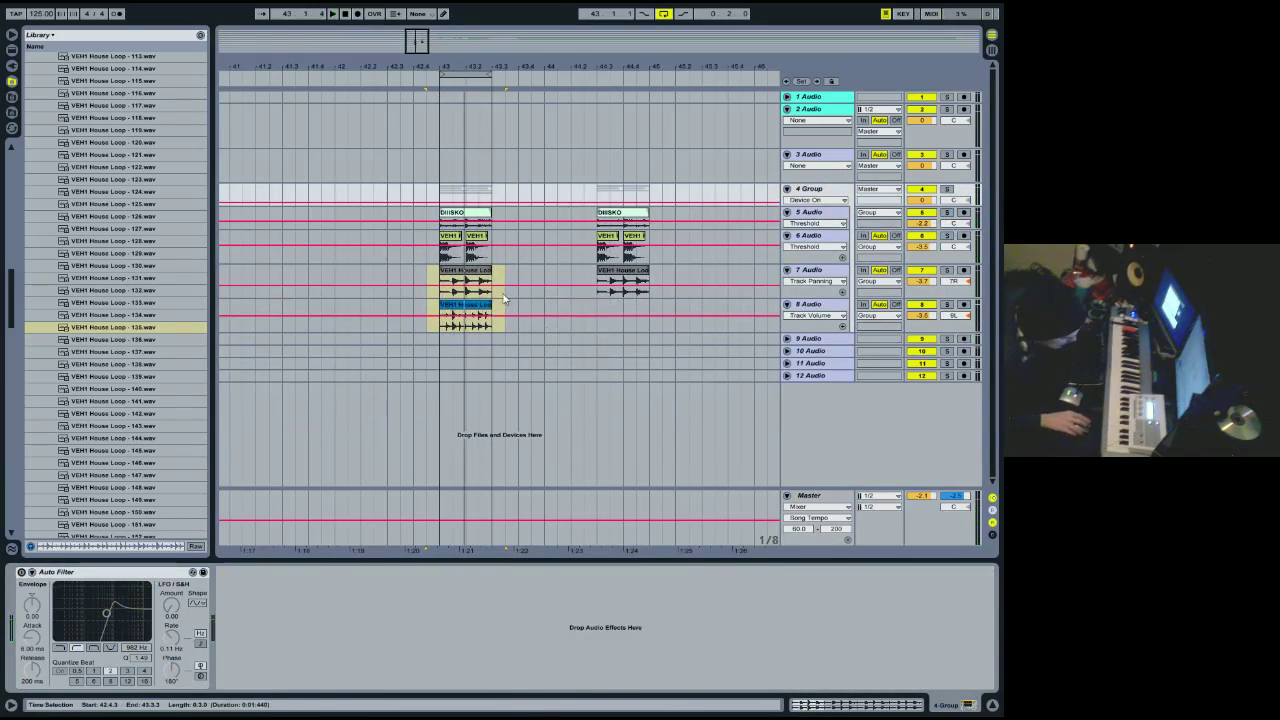
Consolidate the bar 43 clips on tracks 5 to 8 and make those tracks' lanes taller.
{"action": "left_click", "coordinate": [462, 213]}
{"action": "right_click", "coordinate": [462, 215]}
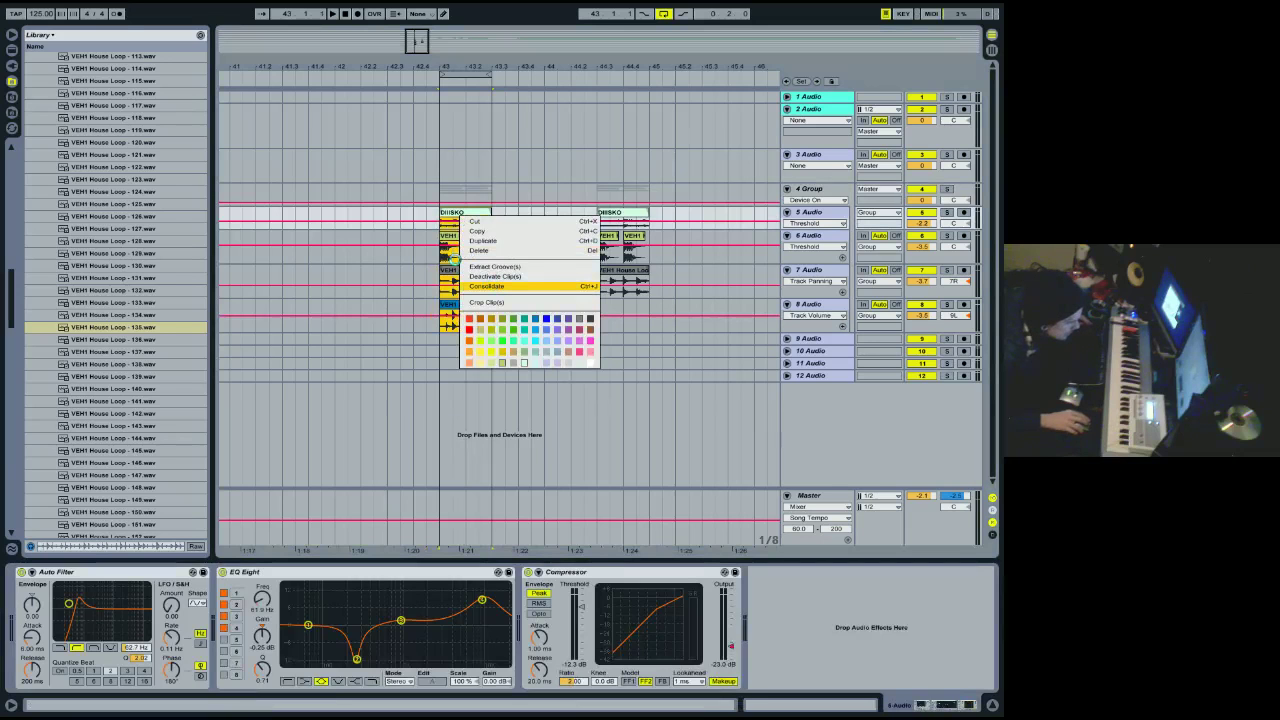
{"action": "left_click", "coordinate": [487, 286]}
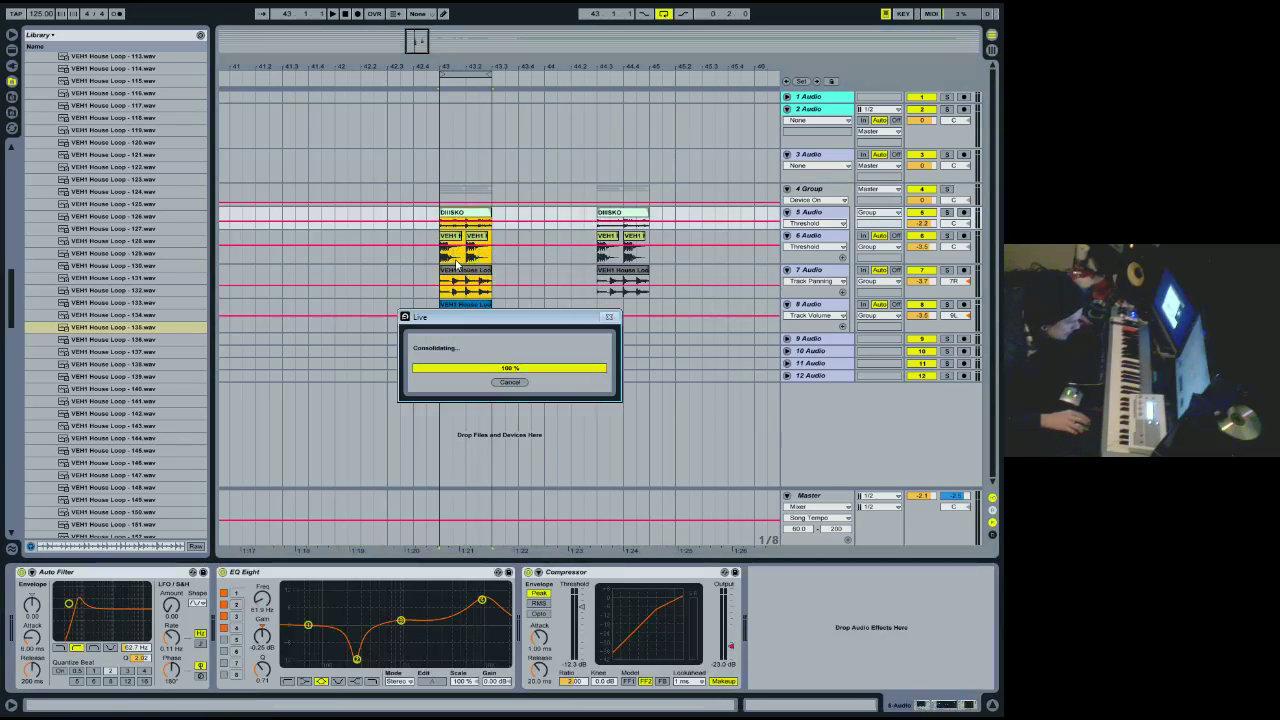
{"action": "left_click_drag", "start_coordinate": [938, 231], "coordinate": [942, 242]}
Solo track 5 and insert the RBass Stereo plug-in between its Auto Filter and EQ Eight.
{"action": "left_click", "coordinate": [947, 213]}
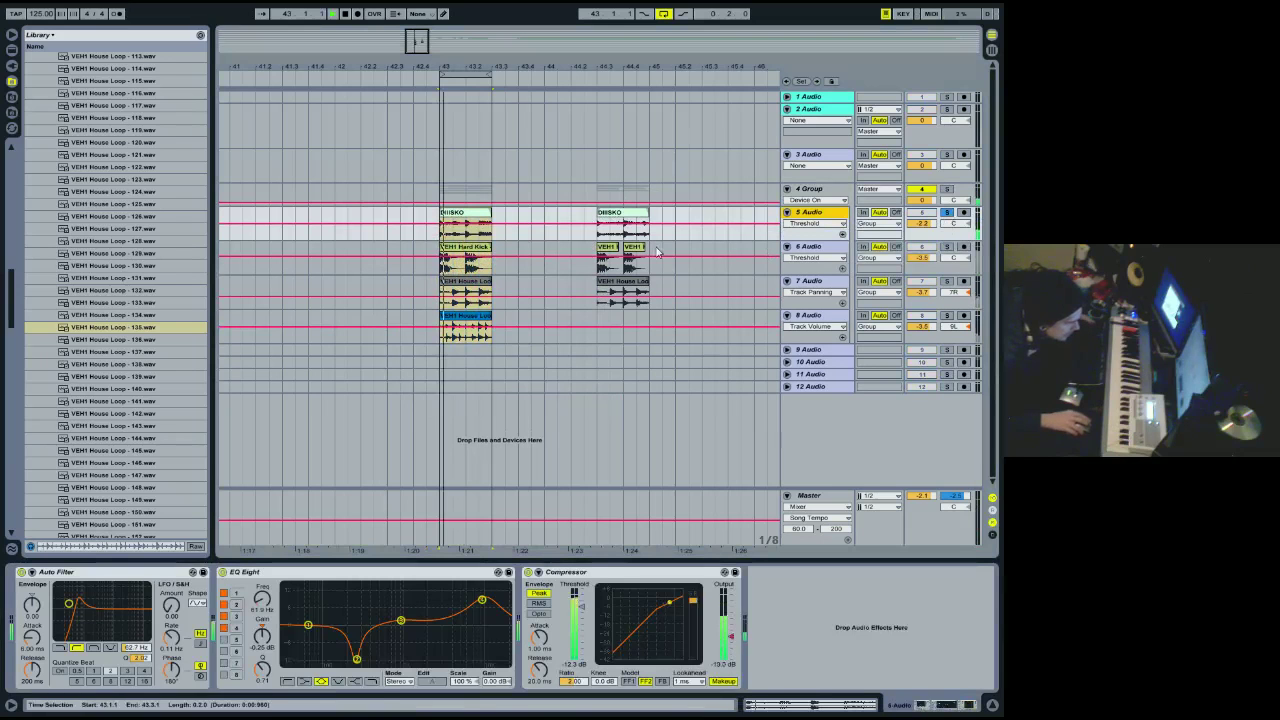
{"action": "left_click", "coordinate": [12, 65]}
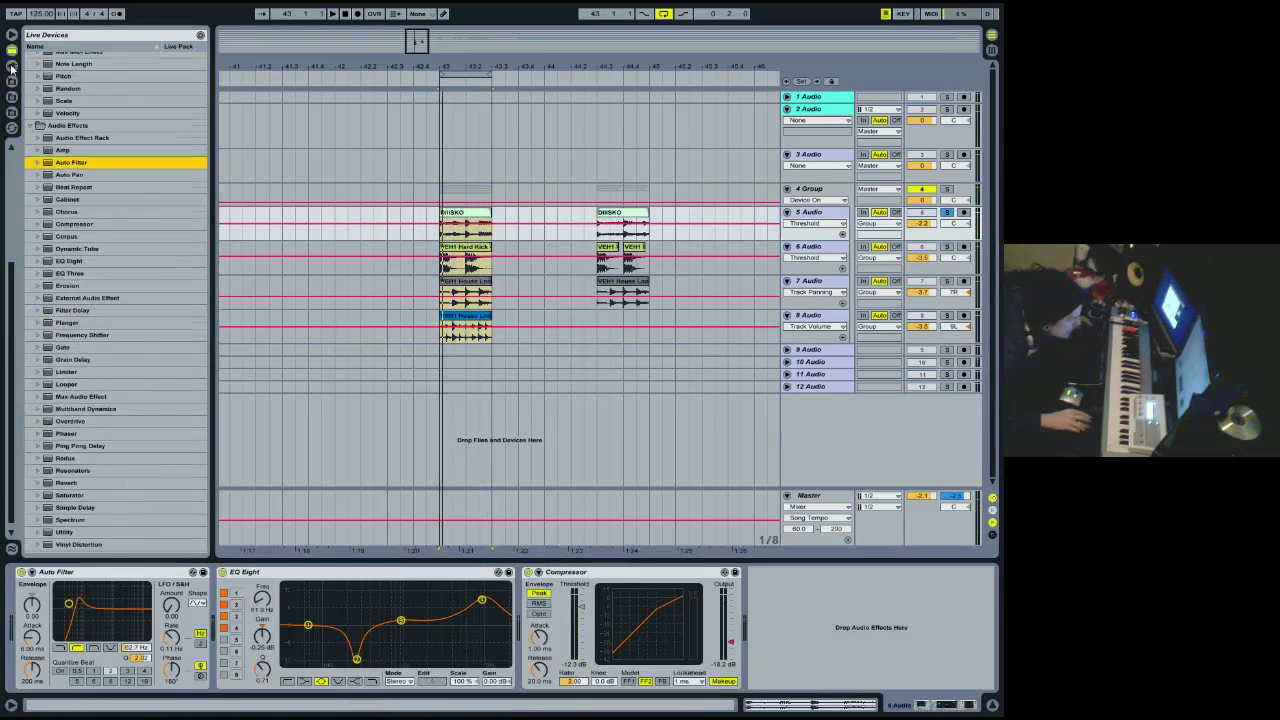
{"action": "scroll", "coordinate": [25, 252], "scroll_direction": "down", "scroll_amount": 5}
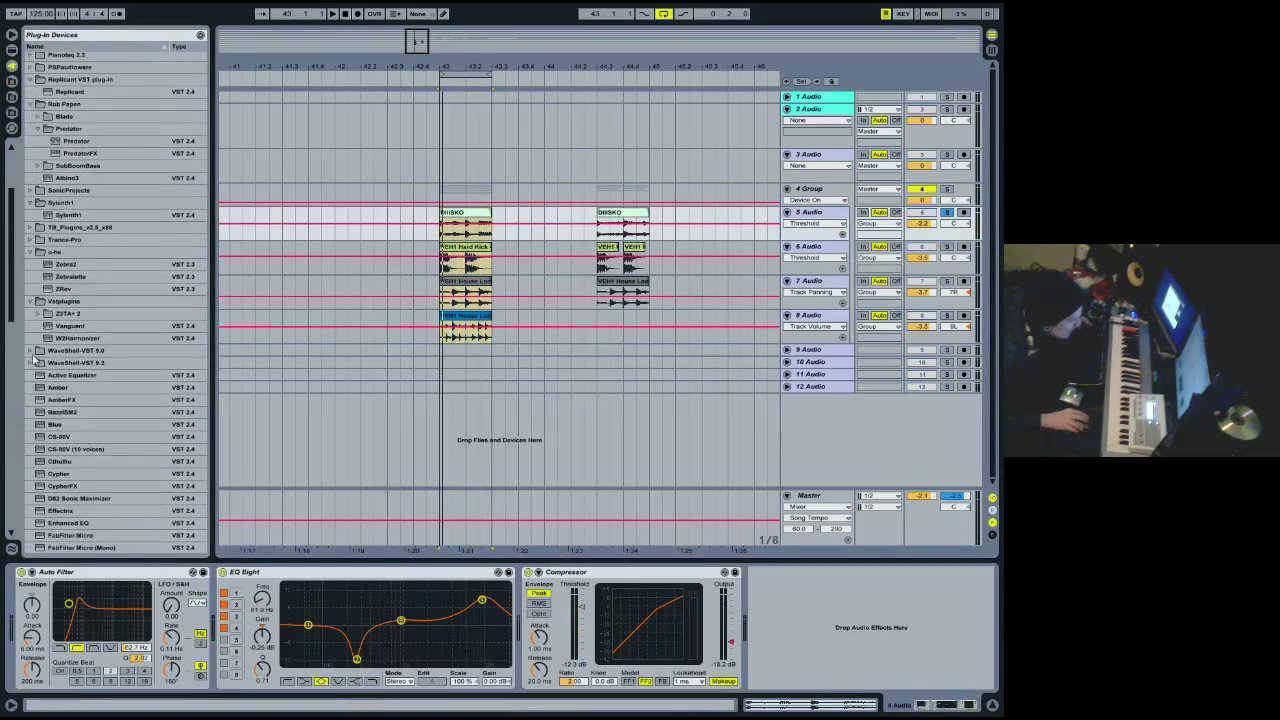
{"action": "left_click", "coordinate": [30, 350]}
{"action": "left_click_drag", "start_coordinate": [16, 172], "coordinate": [20, 383]}
{"action": "double_click", "coordinate": [80, 371]}
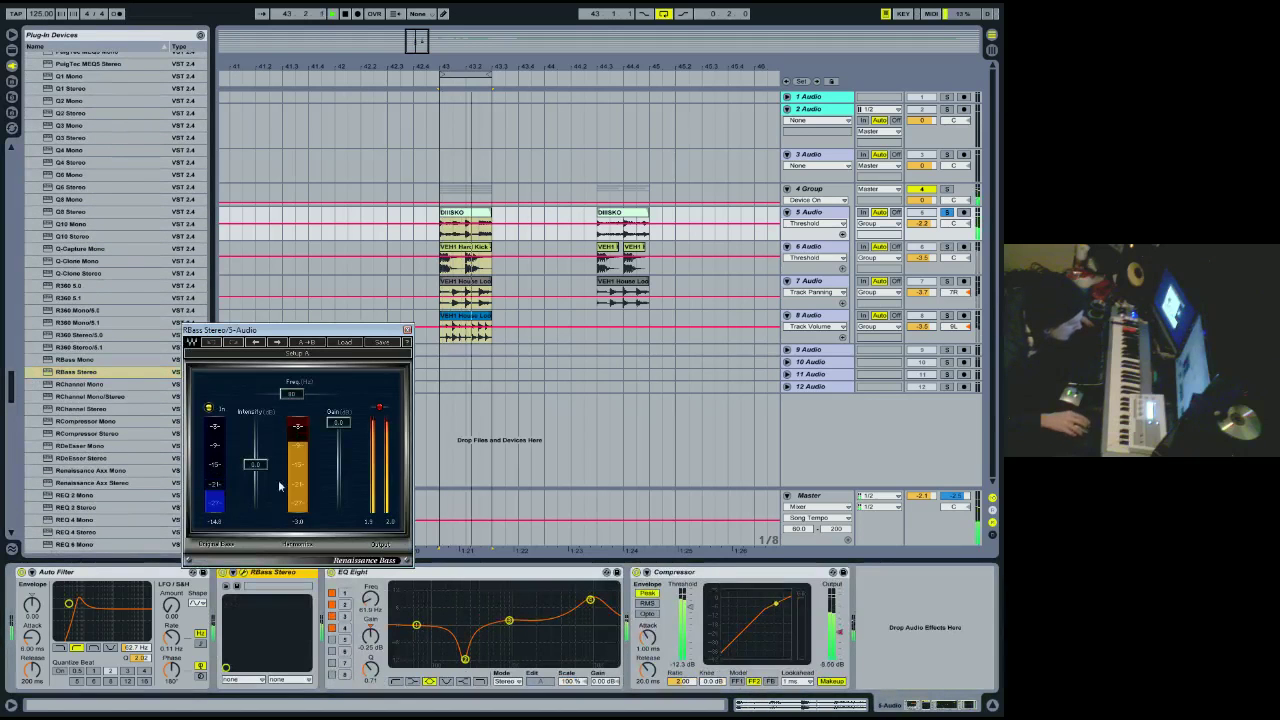
Lower RBass's intensity to about -6.7 dB and its frequency to about 62 Hz.
{"action": "left_click_drag", "start_coordinate": [255, 464], "coordinate": [256, 470]}
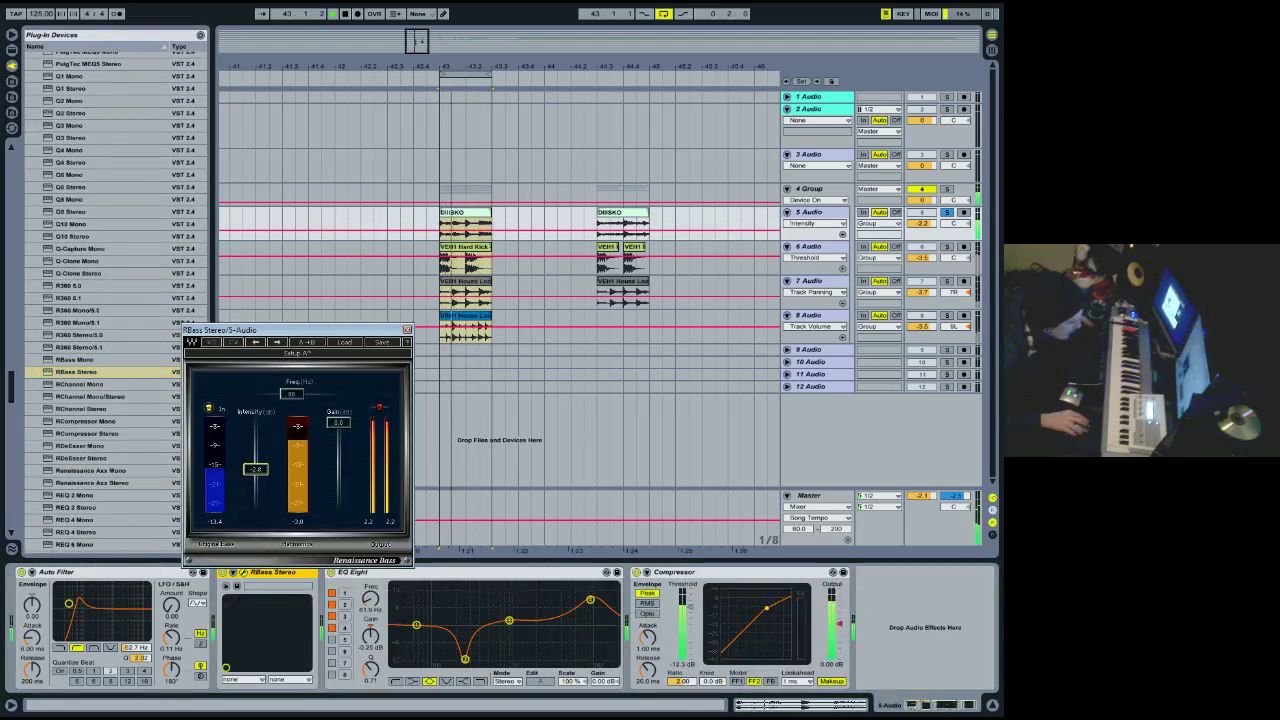
{"action": "mouse_move", "coordinate": [287, 398]}
{"action": "left_mouse_down"}
{"action": "mouse_move", "coordinate": [277, 394]}
{"action": "mouse_move", "coordinate": [313, 394]}
{"action": "mouse_move", "coordinate": [285, 394]}
{"action": "left_mouse_up"}
{"action": "left_click_drag", "start_coordinate": [256, 470], "coordinate": [256, 477]}
{"action": "left_click", "coordinate": [284, 395]}
Turn off track 5's solo and compare the full mix with RBass bypassed and re-enabled.
{"action": "left_click", "coordinate": [947, 214]}
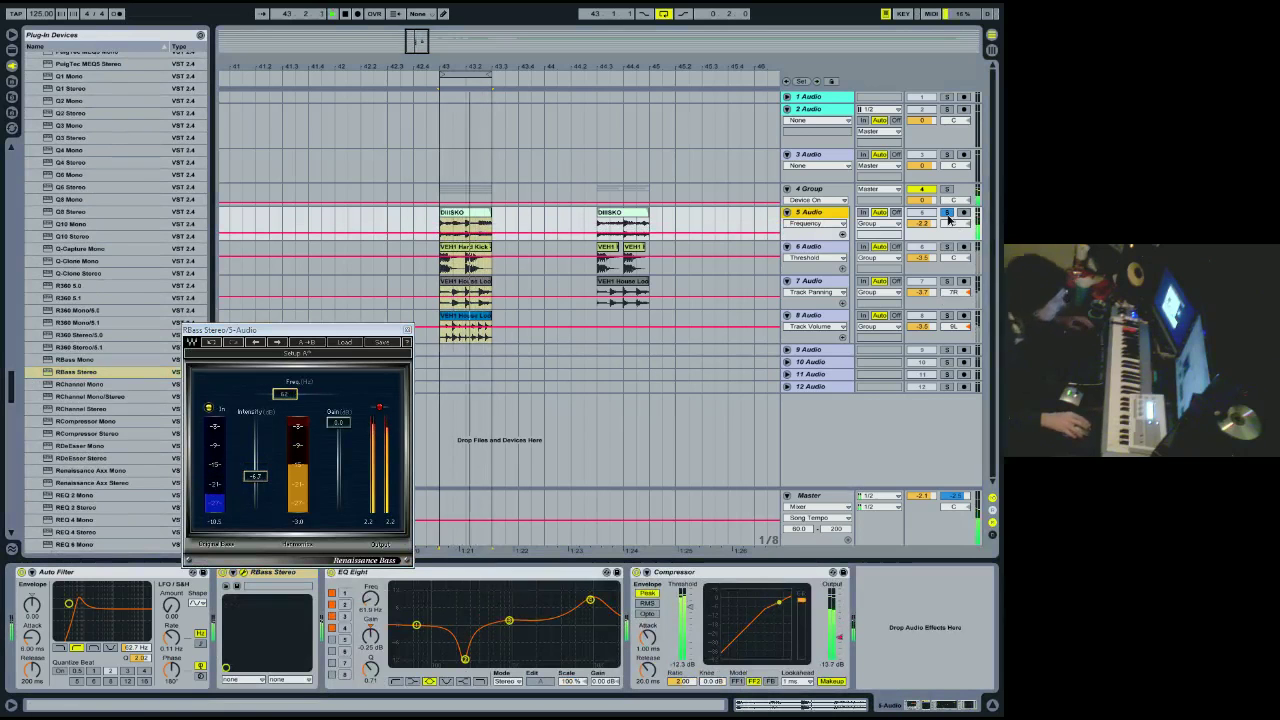
{"action": "left_click", "coordinate": [22, 573]}
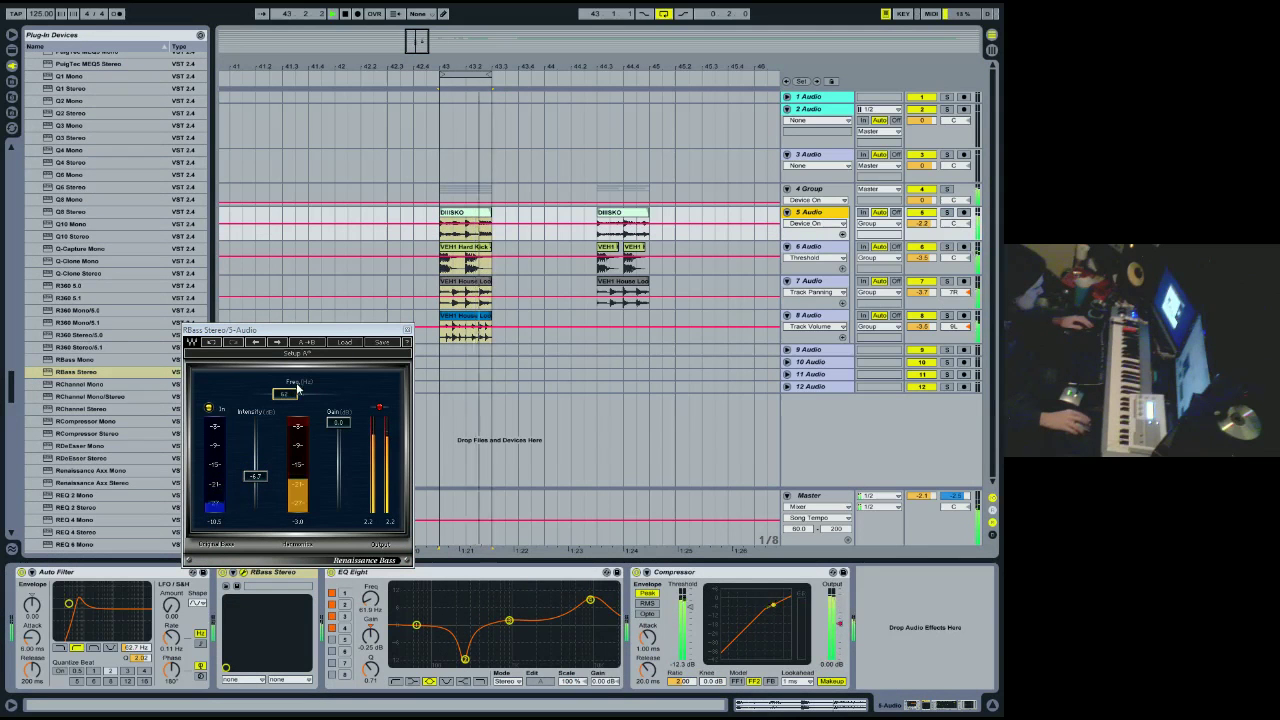
{"action": "left_click", "coordinate": [224, 577]}
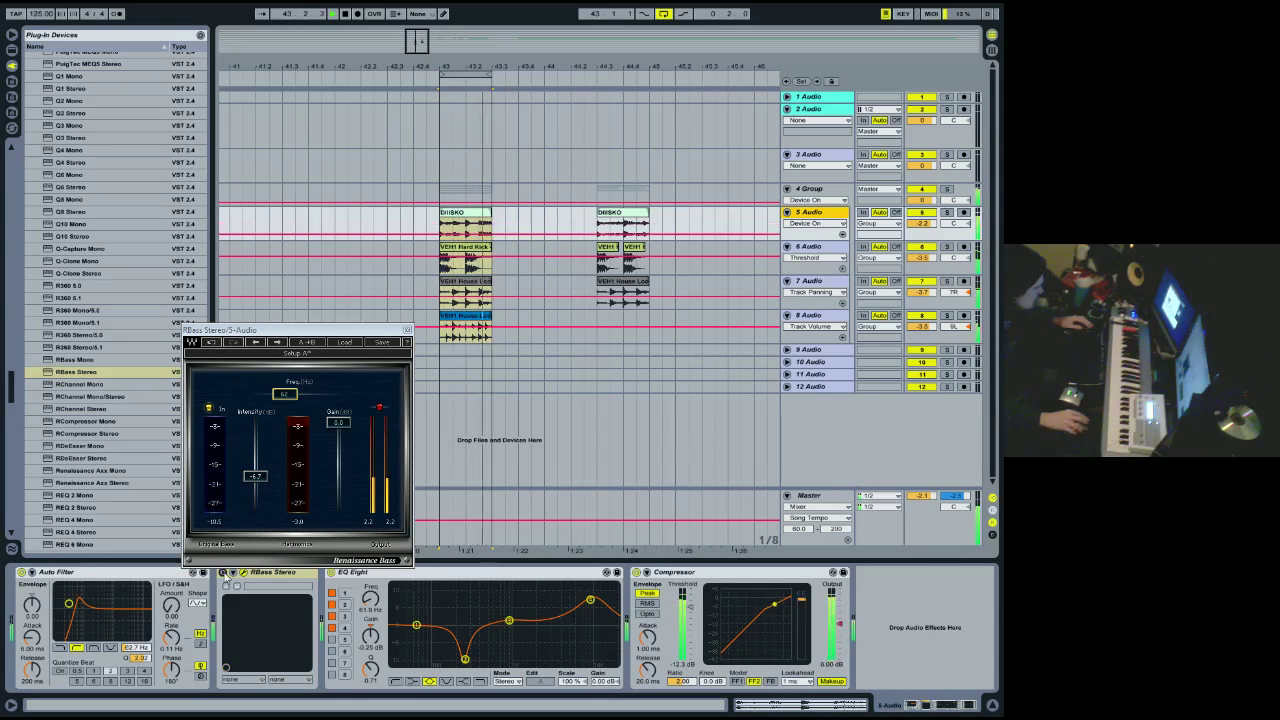
{"action": "left_click", "coordinate": [224, 577]}
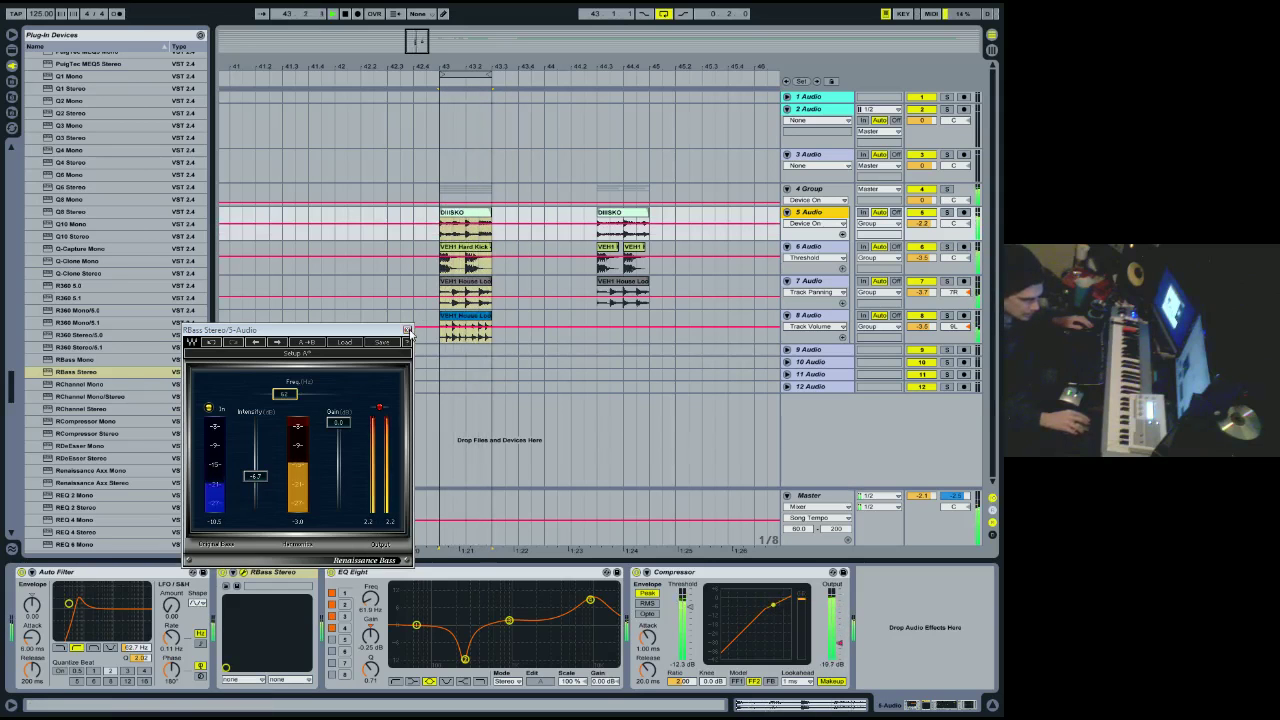
Close the RBass window, show the Compressor's Output Gain automation on track 5 and make that lane taller.
{"action": "left_click", "coordinate": [231, 573]}
{"action": "left_click", "coordinate": [943, 229]}
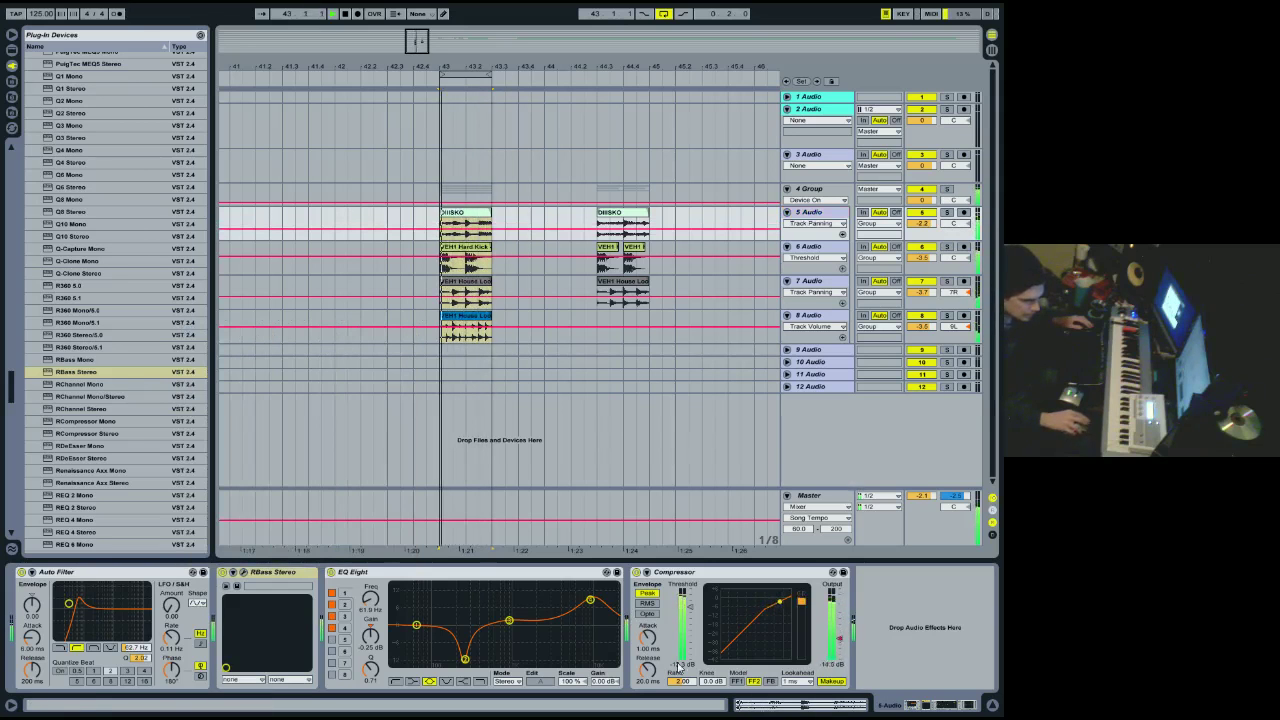
{"action": "left_click_drag", "start_coordinate": [828, 668], "coordinate": [829, 648]}
{"action": "left_click_drag", "start_coordinate": [440, 241], "coordinate": [468, 300]}
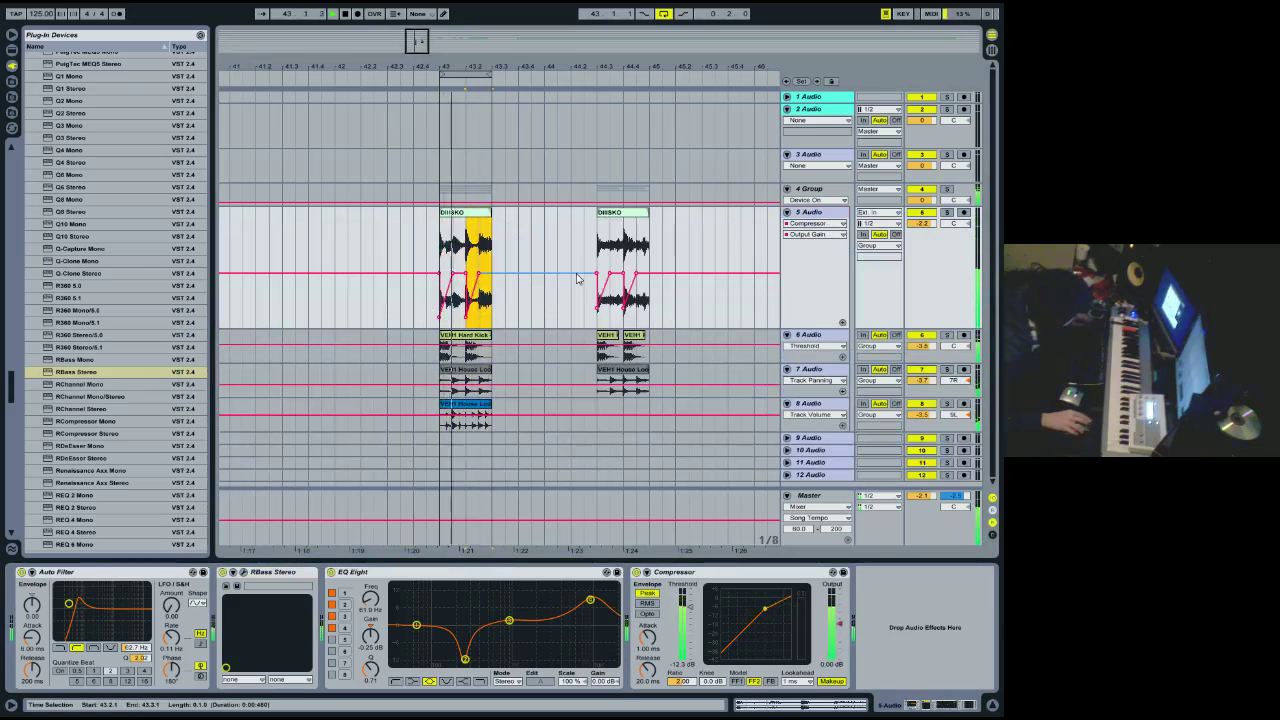
Lower track 8's volume to about -4.8 dB with it soloed, turn off the solo and reduce track 5's lane height.
{"action": "left_click", "coordinate": [947, 404]}
{"action": "left_click_drag", "start_coordinate": [922, 415], "coordinate": [922, 427]}
{"action": "left_click", "coordinate": [947, 404]}
{"action": "left_click_drag", "start_coordinate": [935, 329], "coordinate": [935, 285]}
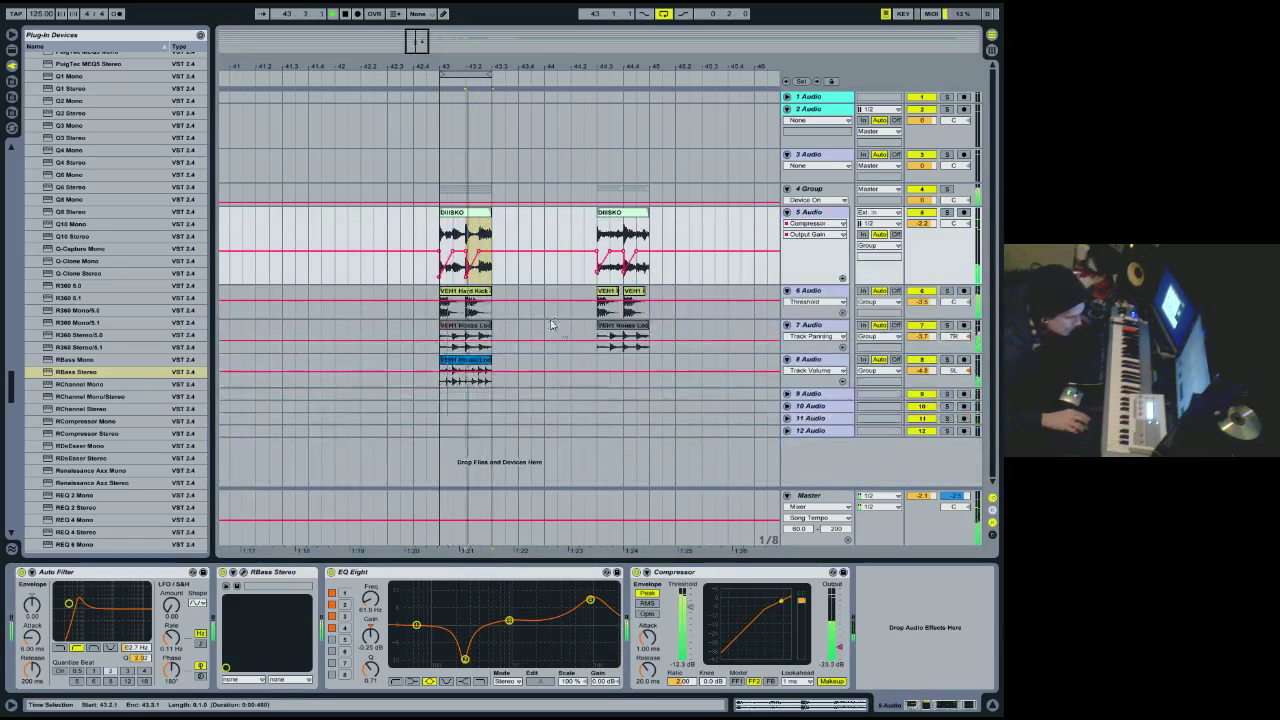
Stop playback and show the DIIISKO clip at bar 43 on track 5 in the clip view.
{"action": "left_click_drag", "start_coordinate": [495, 373], "coordinate": [429, 304]}
{"action": "left_click", "coordinate": [470, 190]}
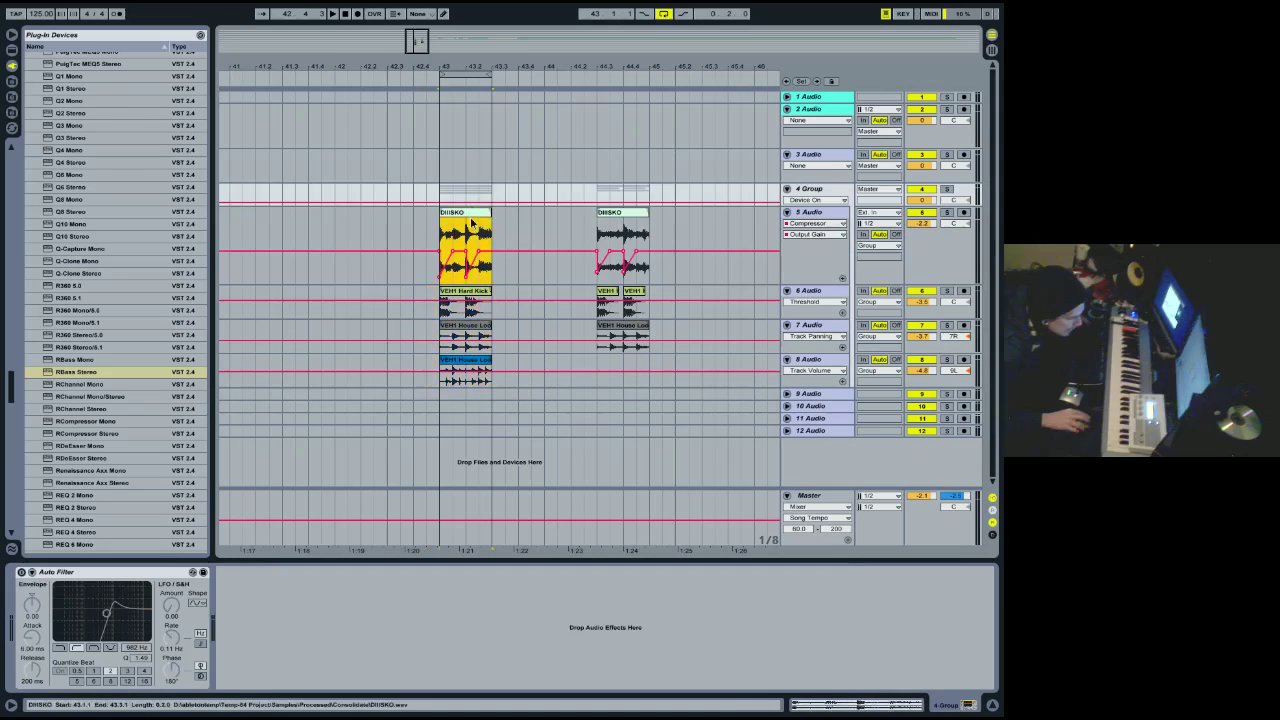
{"action": "left_click", "coordinate": [470, 212]}
{"action": "key", "text": "space"}
{"action": "left_click", "coordinate": [804, 703]}
{"action": "left_click_drag", "start_coordinate": [500, 67], "coordinate": [497, 38]}
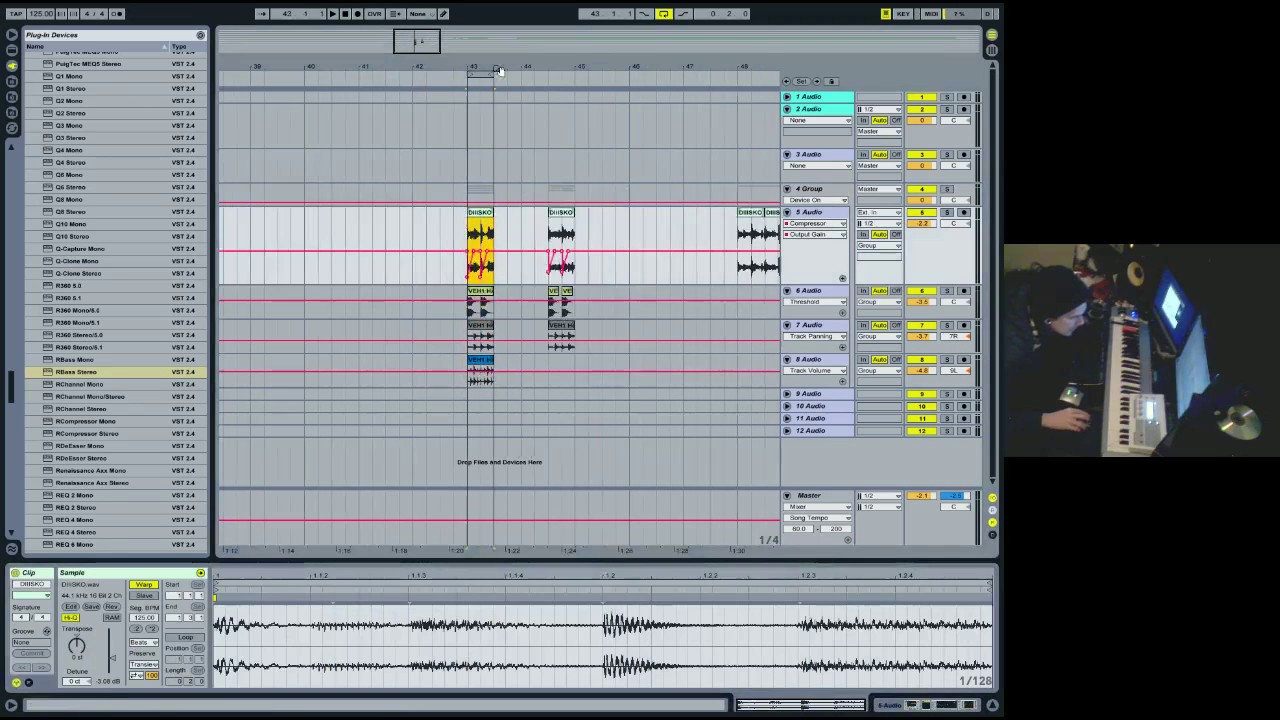
{"action": "right_click", "coordinate": [405, 205]}
{"action": "left_click", "coordinate": [424, 289]}
{"action": "right_click", "coordinate": [383, 161]}
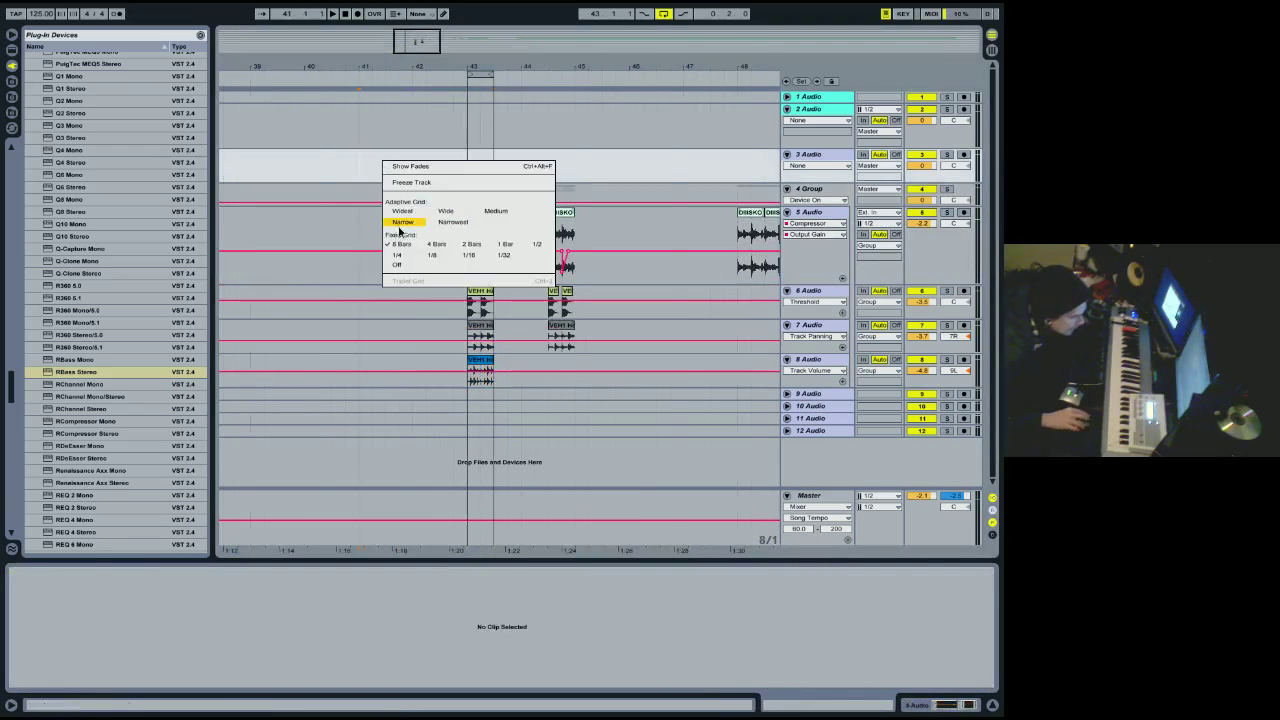
{"action": "left_click", "coordinate": [400, 224]}
Colour the DIIISKO clip at bar 43 on track 5 light blue.
{"action": "key", "text": "minus"}
{"action": "key", "text": "minus"}
{"action": "left_click", "coordinate": [465, 230]}
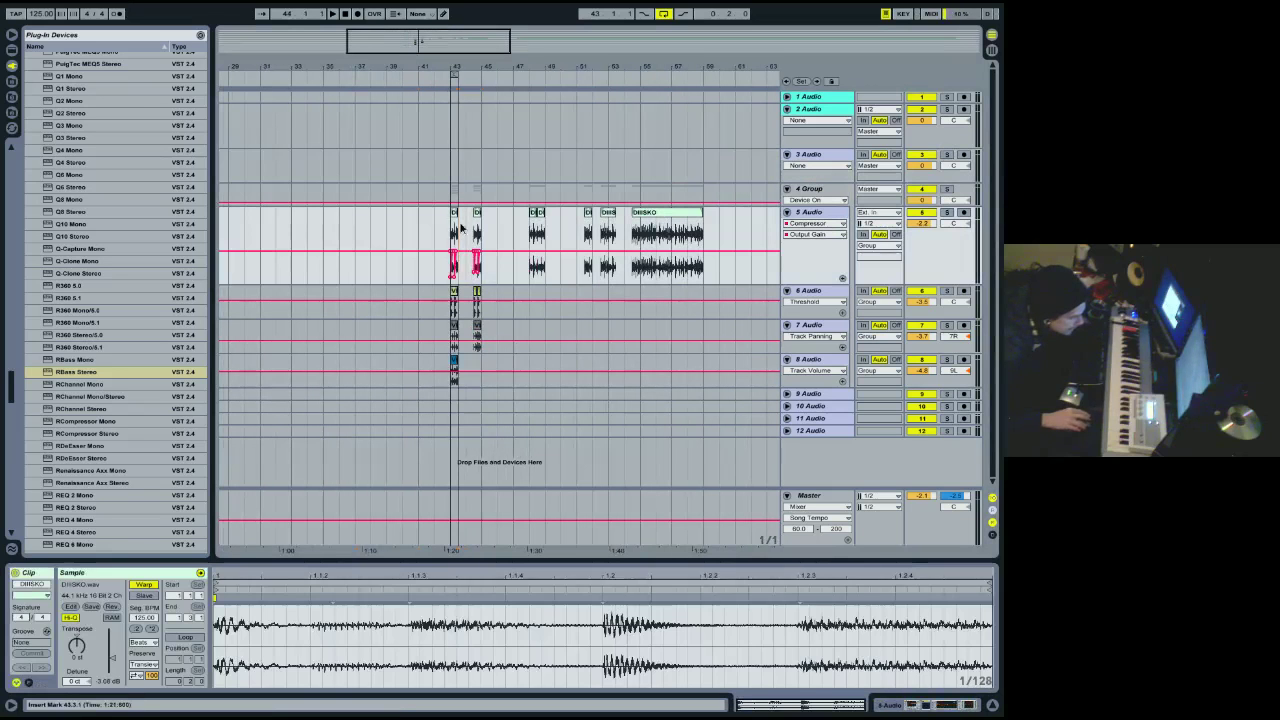
{"action": "right_click", "coordinate": [458, 215]}
{"action": "left_click", "coordinate": [534, 394]}
Delete the leftover track 5 clips between bars 46 and 60 and the bar 44 clips on tracks 6 and 7.
{"action": "left_click_drag", "start_coordinate": [500, 235], "coordinate": [727, 240]}
{"action": "key", "text": "Delete"}
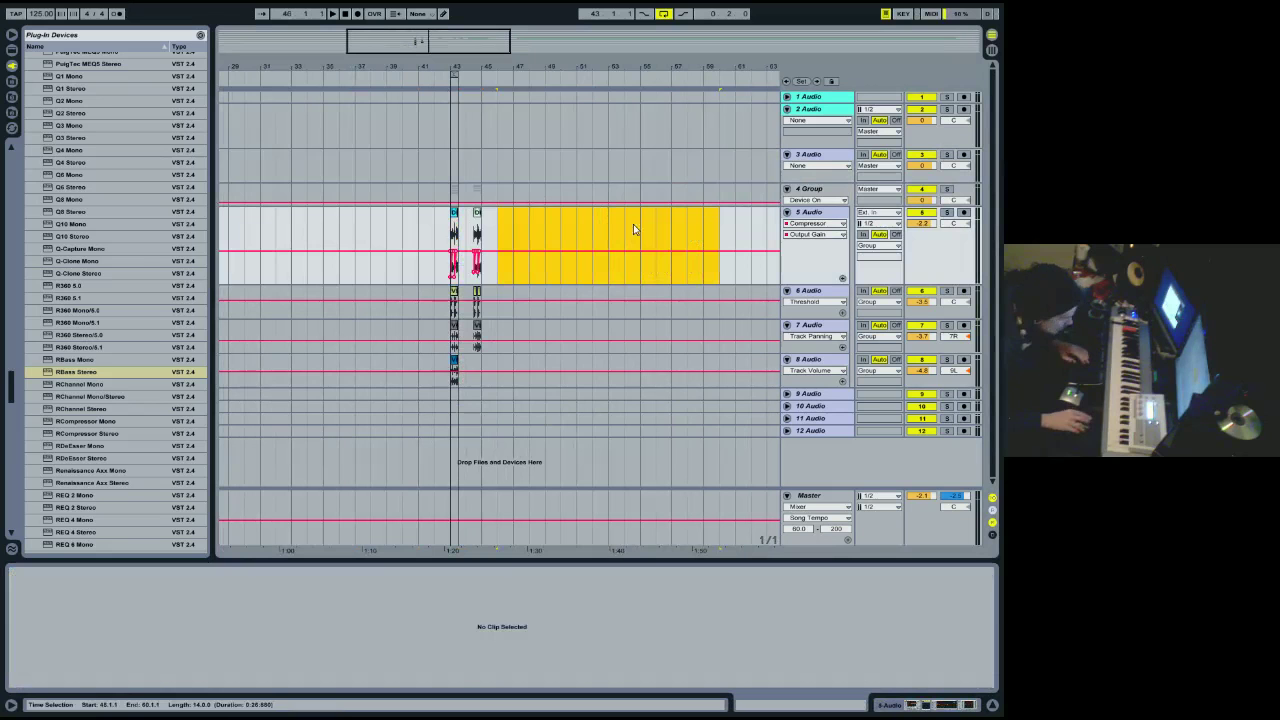
{"action": "left_click", "coordinate": [476, 218]}
{"action": "right_click", "coordinate": [477, 215]}
{"action": "left_click", "coordinate": [496, 400]}
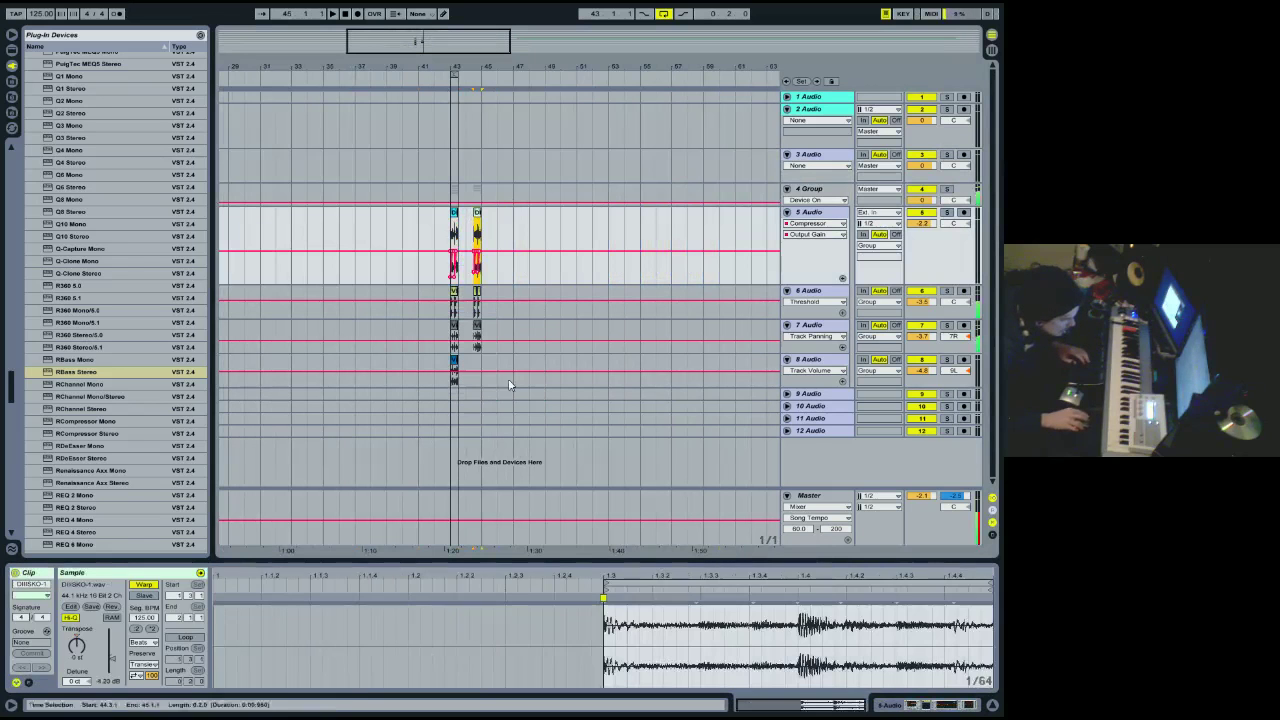
{"action": "left_click_drag", "start_coordinate": [510, 299], "coordinate": [476, 343]}
{"action": "key", "text": "Delete"}
Colour the DIIISKO-1 clip at bar 44 on track 5 light blue like the bar 43 clip.
{"action": "left_click", "coordinate": [477, 214]}
{"action": "right_click", "coordinate": [477, 214]}
{"action": "left_click", "coordinate": [556, 400]}
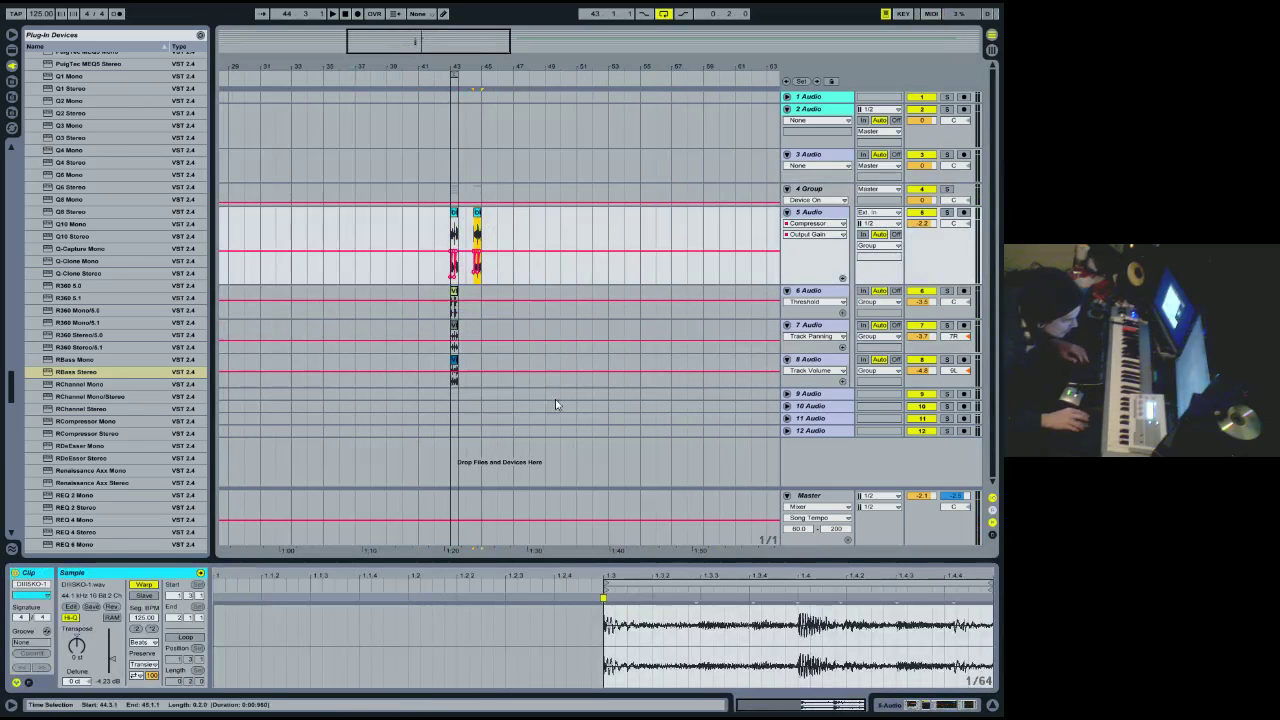
Move the bar 43 clips on tracks 5 to 8 back to bar 36.
{"action": "left_click_drag", "start_coordinate": [464, 68], "coordinate": [633, 76]}
{"action": "left_click_drag", "start_coordinate": [634, 230], "coordinate": [618, 369]}
{"action": "left_click_drag", "start_coordinate": [623, 213], "coordinate": [390, 240]}
Duplicate the bar 36 clips three times and turn them into one looped clip per track spanning bars 36 to 38.
{"action": "key", "text": "ctrl+d"}
{"action": "key", "text": "ctrl+d"}
{"action": "key", "text": "ctrl+d"}
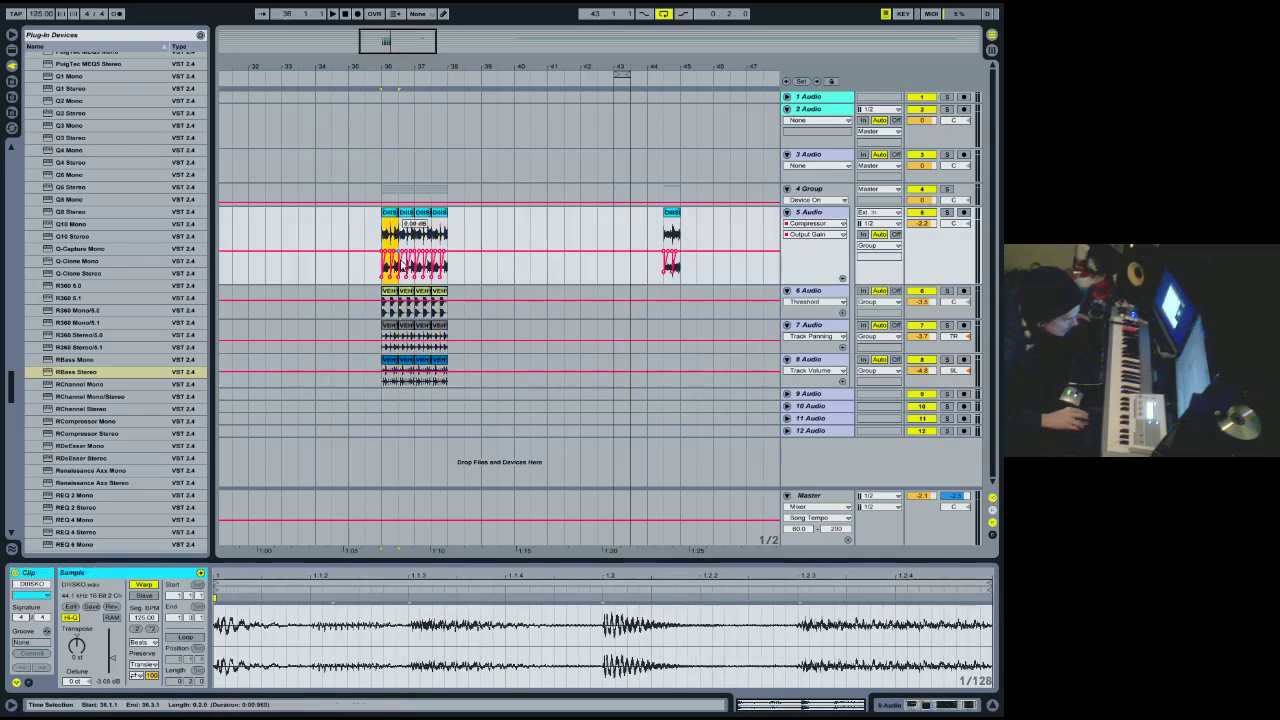
{"action": "left_click", "coordinate": [390, 372], "text": "shift"}
{"action": "key", "text": "ctrl+j"}
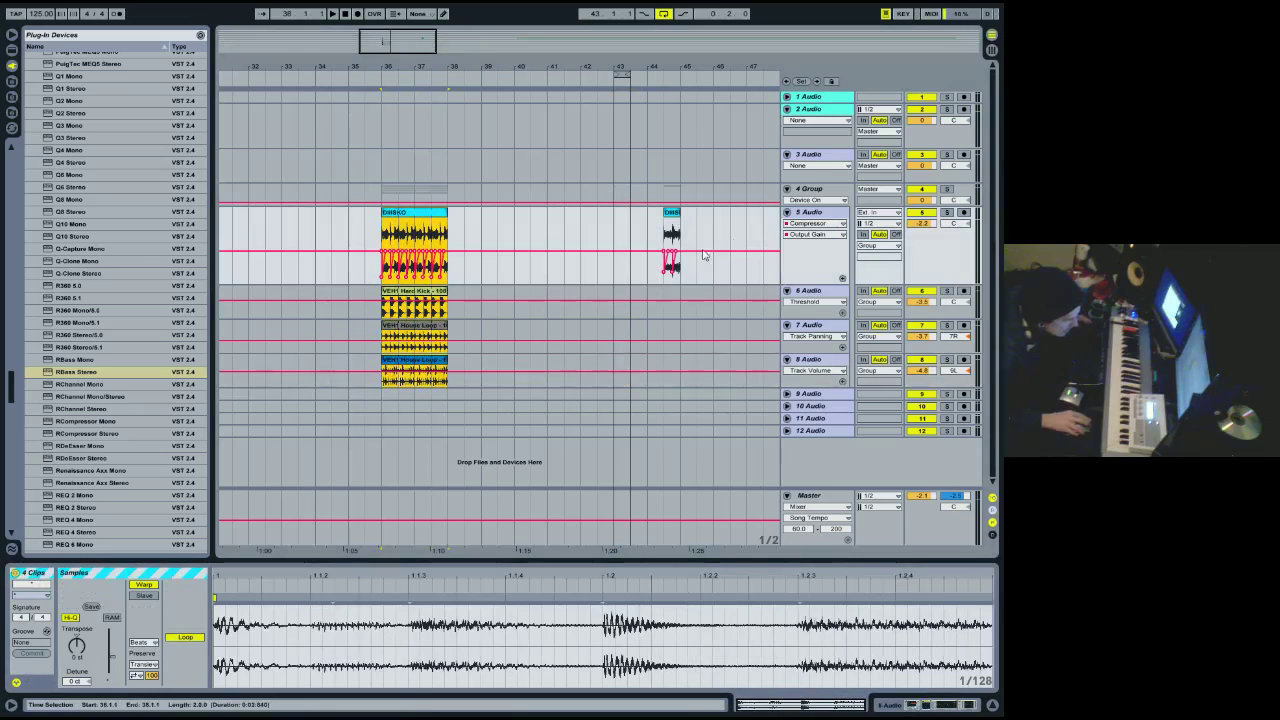
Colour the DIIISKO-1 clip at bar 44 red and play the arrangement from bar 36.
{"action": "right_click", "coordinate": [676, 217]}
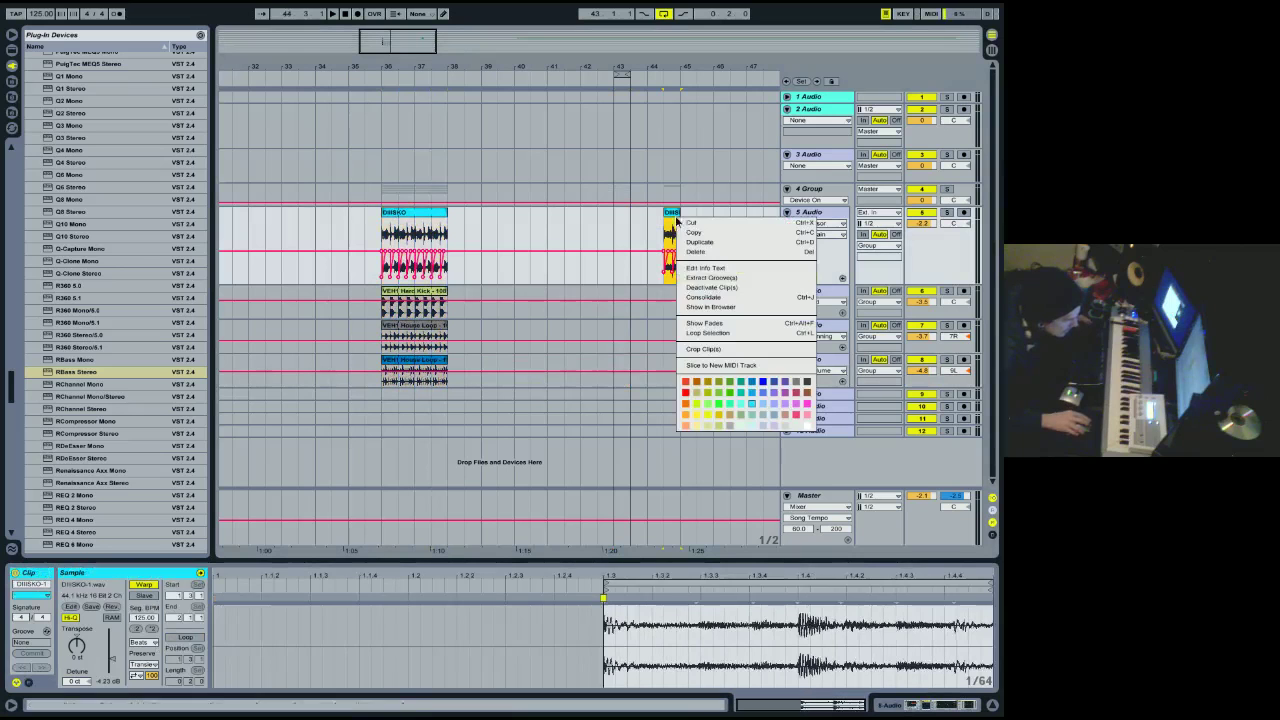
{"action": "left_click", "coordinate": [685, 393]}
{"action": "left_click", "coordinate": [396, 213]}
{"action": "key", "text": "space"}
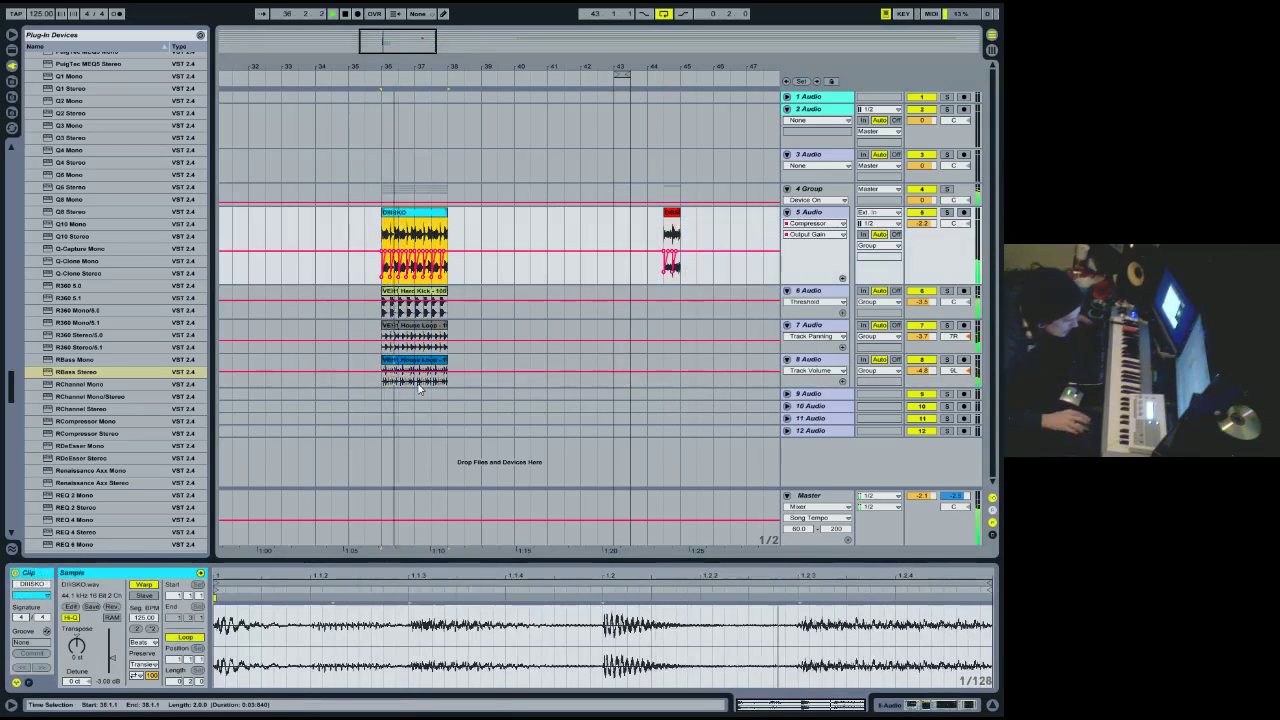
Duplicate the two-bar clips on tracks 5 to 8 twice so they run up to bar 42.
{"action": "left_click_drag", "start_coordinate": [447, 381], "coordinate": [385, 228]}
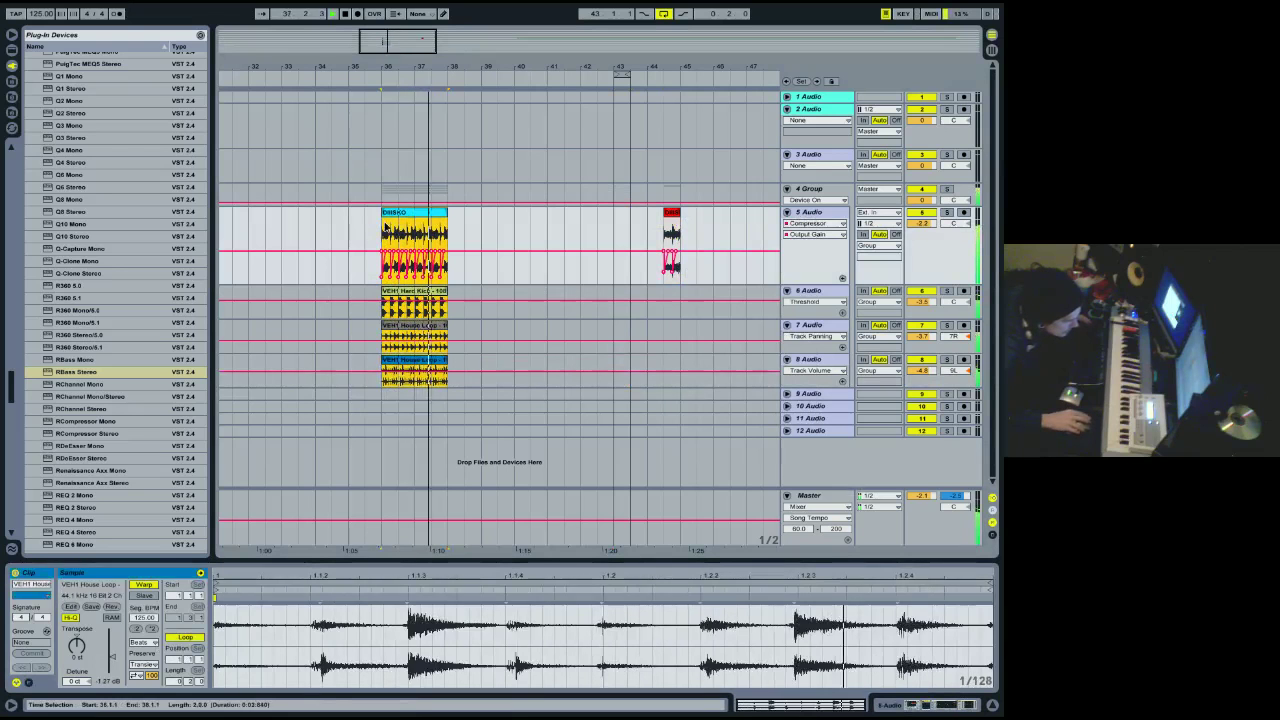
{"action": "key", "text": "ctrl+d"}
{"action": "left_click", "coordinate": [441, 214]}
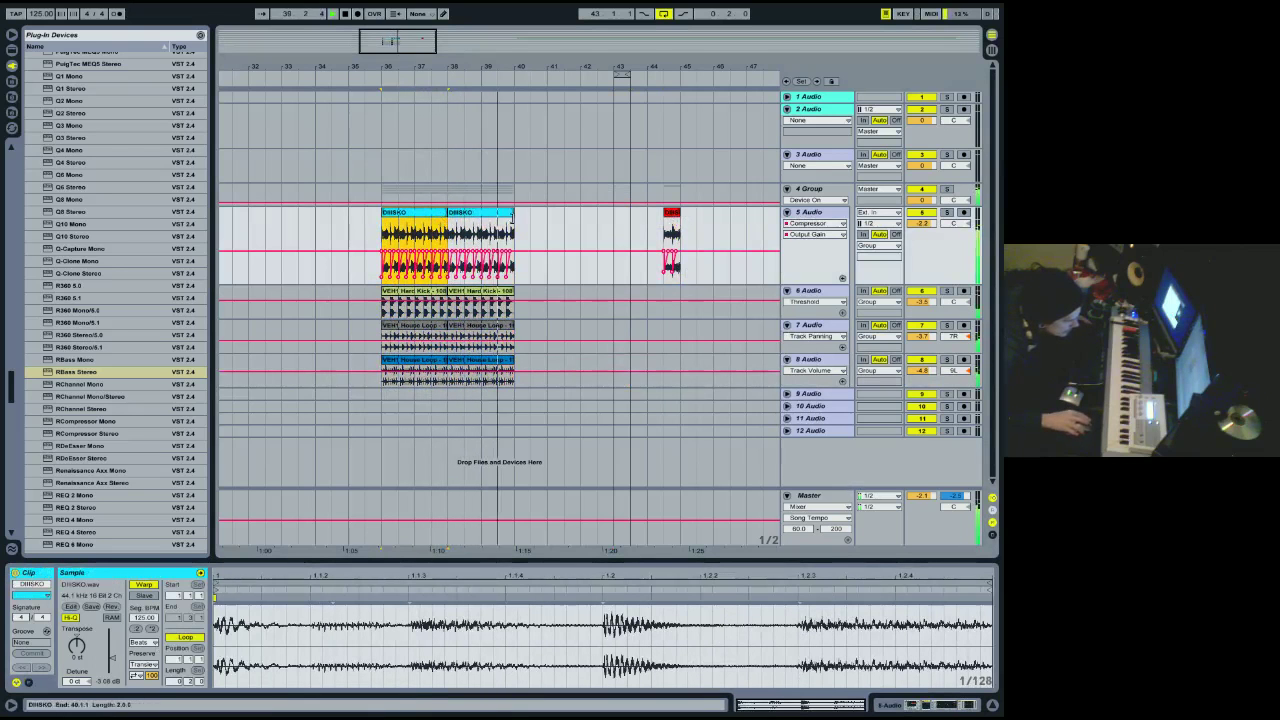
{"action": "key", "text": "ctrl+d"}
Fill bars 42 to 44 on track 5 with red DIIISKO-1 copies and duplicate the track 7 and 8 loops to bar 44.
{"action": "left_click", "coordinate": [671, 219]}
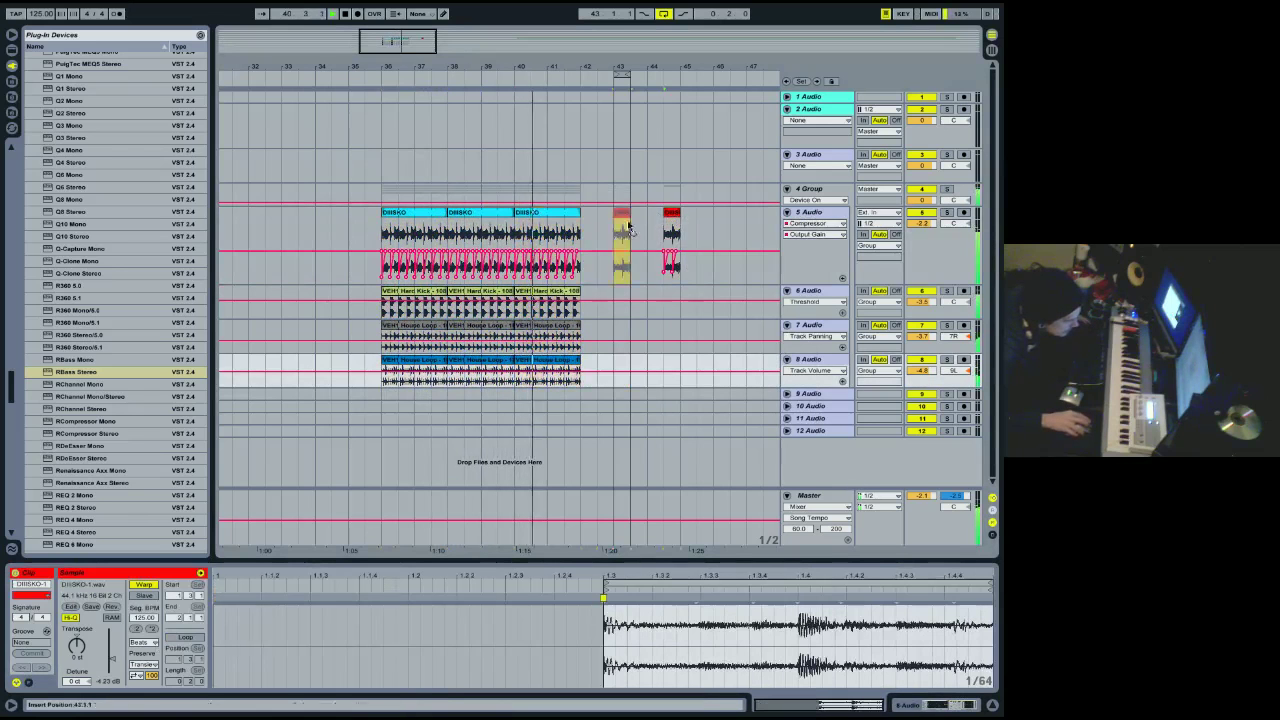
{"action": "mouse_move", "coordinate": [671, 219]}
{"action": "left_mouse_down"}
{"action": "mouse_move", "coordinate": [588, 219]}
{"action": "mouse_move", "coordinate": [647, 214]}
{"action": "left_mouse_up"}
{"action": "left_click", "coordinate": [555, 327]}
{"action": "key", "text": "ctrl+d"}
{"action": "left_click", "coordinate": [555, 360]}
{"action": "key", "text": "ctrl+d"}
Set the arrangement loop to bars 36 to 44 and turn the red clips into one looped DIIISKO-1 clip spanning bars 42 to 44.
{"action": "left_click_drag", "start_coordinate": [629, 75], "coordinate": [382, 76]}
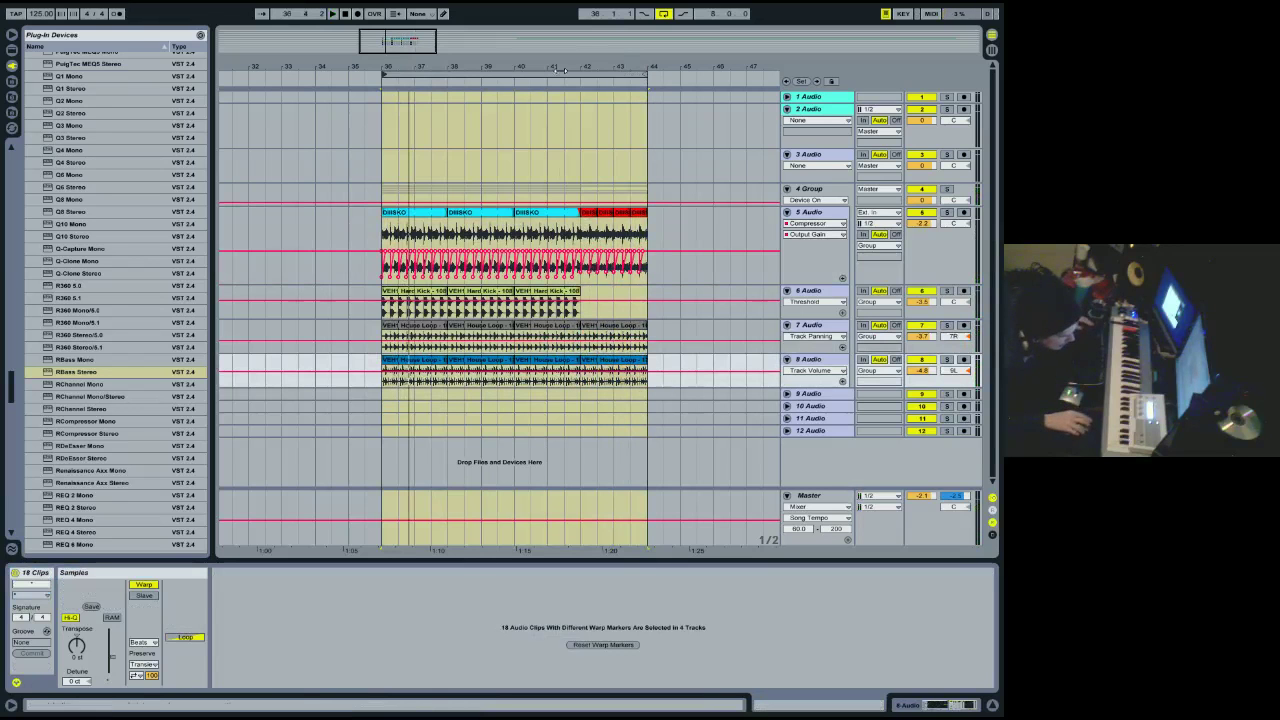
{"action": "left_click", "coordinate": [588, 235]}
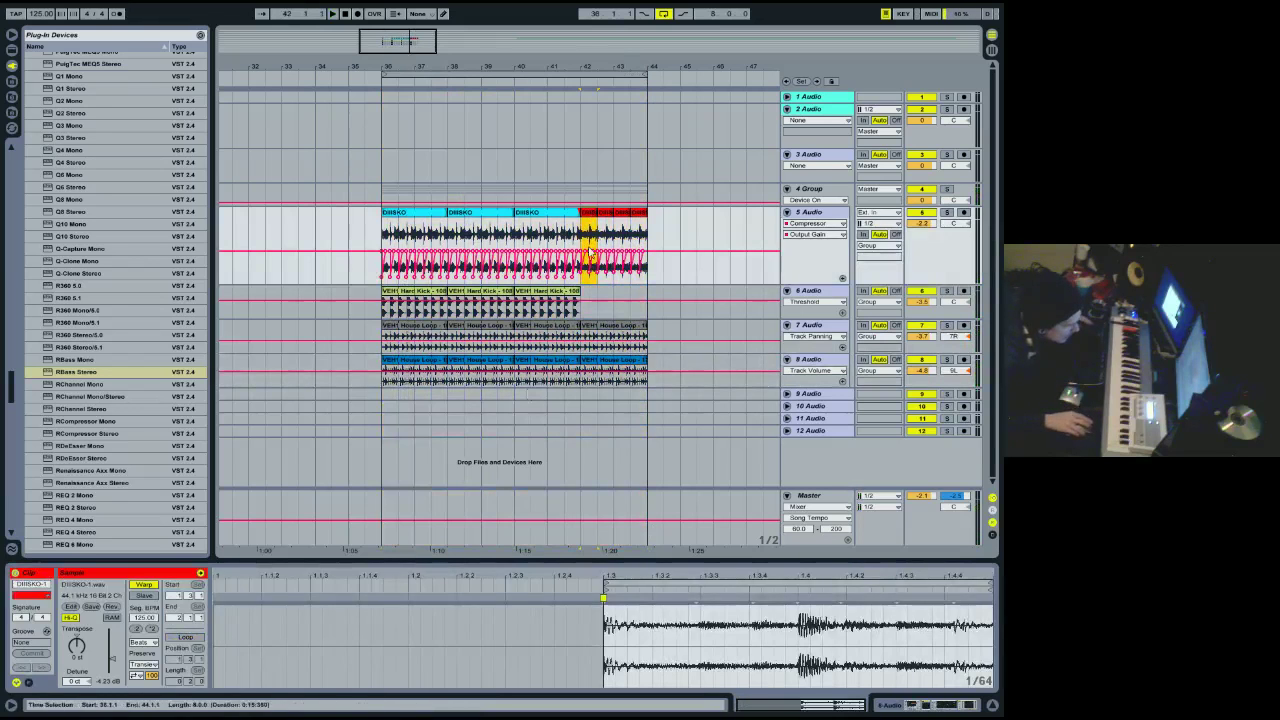
{"action": "left_click", "coordinate": [184, 638]}
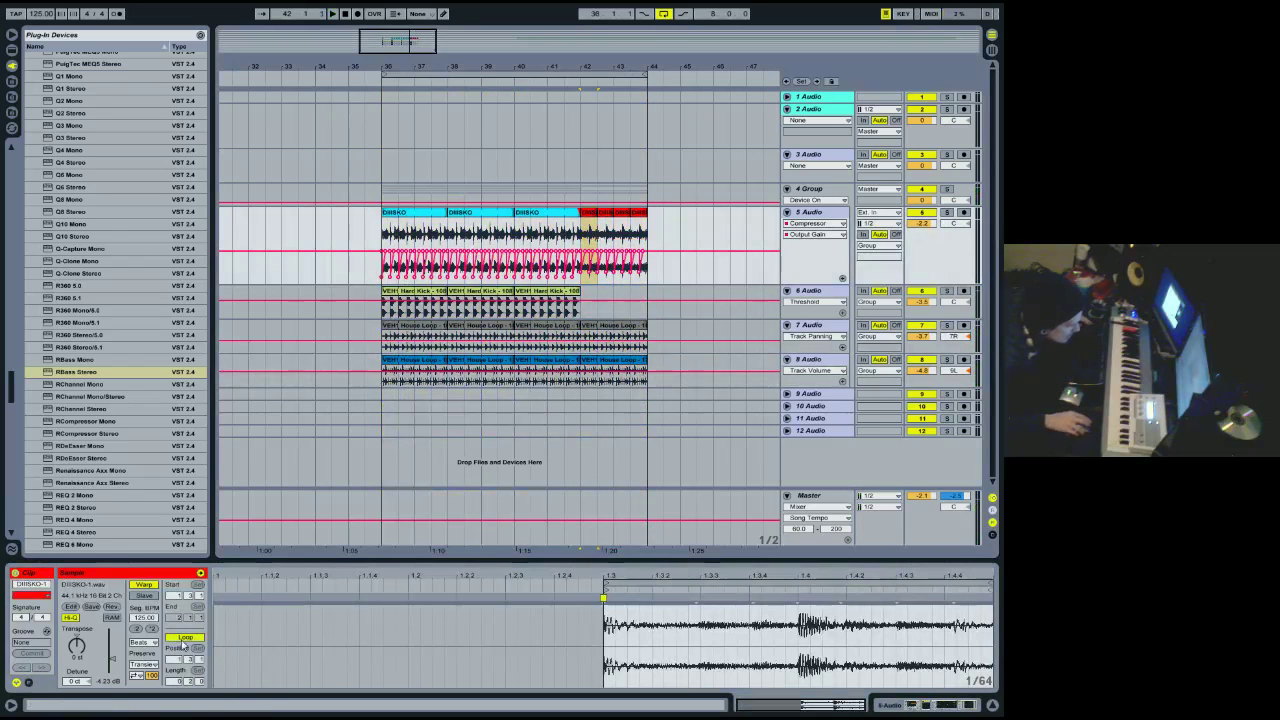
{"action": "left_click", "coordinate": [595, 212]}
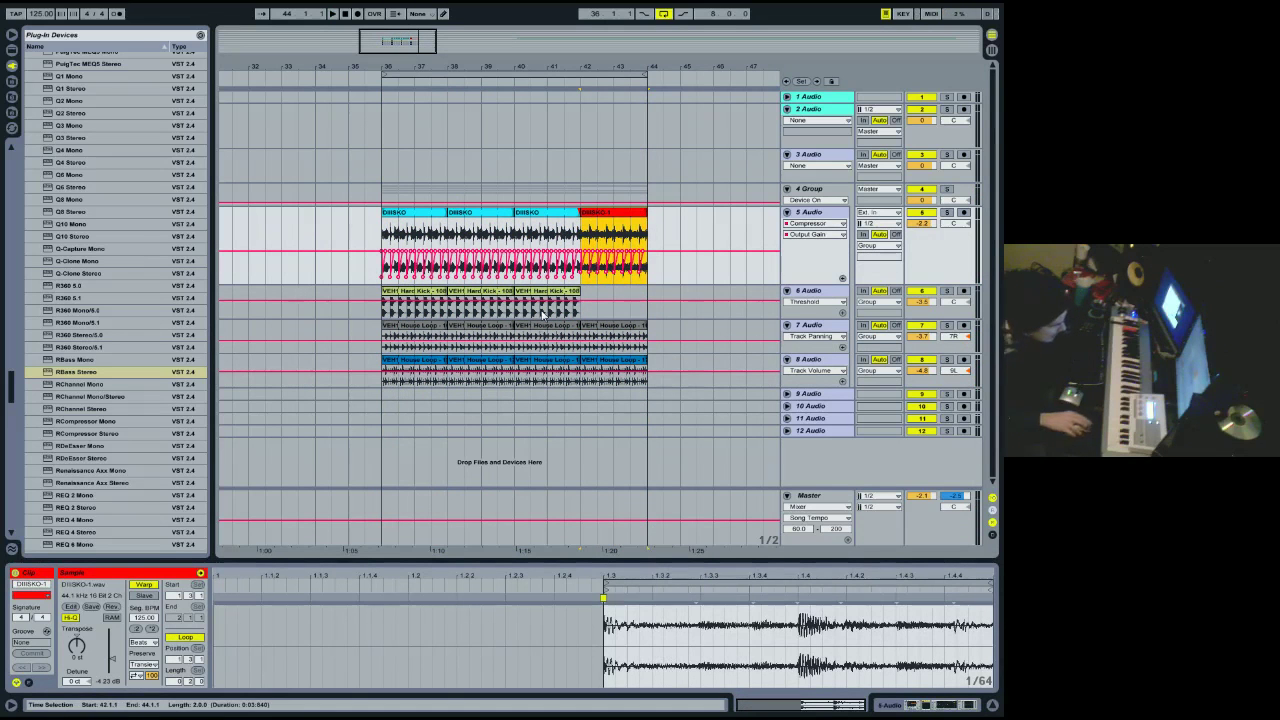
Turn the repeated clips into single clips running from bar 36 to bar 42 on track 6 and to bar 44 on tracks 7 and 8.
{"action": "left_click_drag", "start_coordinate": [446, 292], "coordinate": [579, 304]}
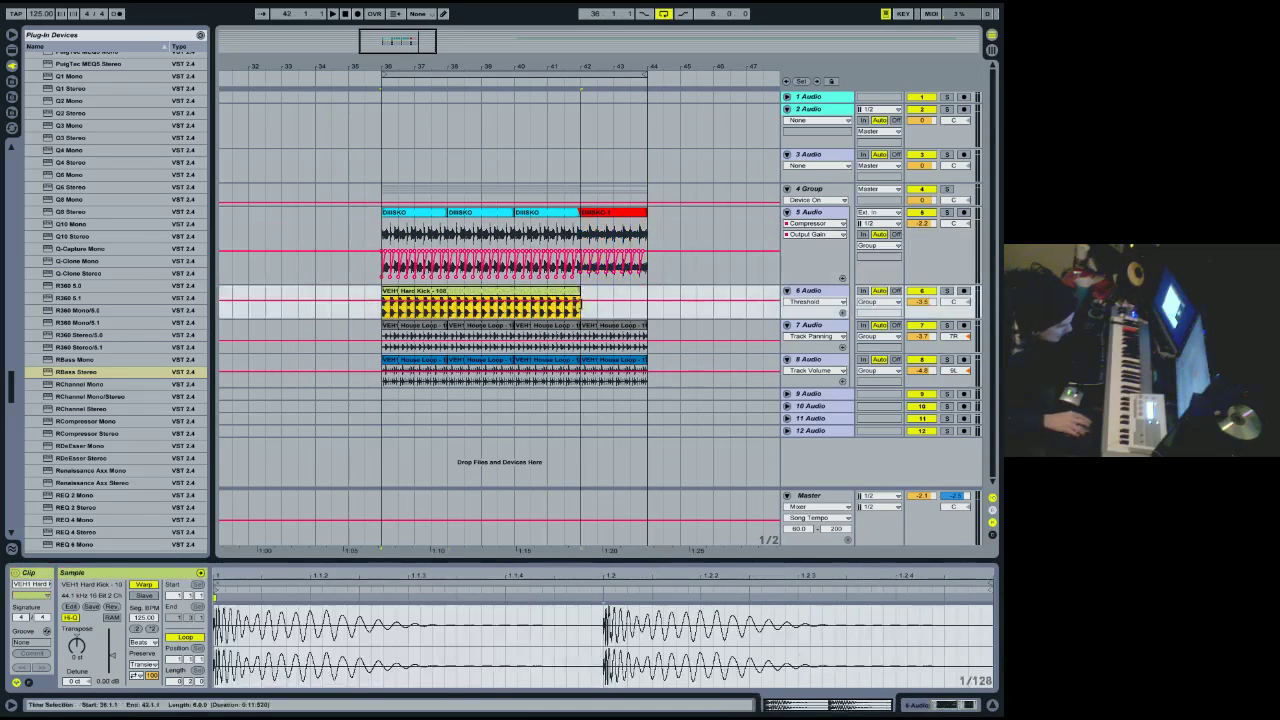
{"action": "left_click_drag", "start_coordinate": [446, 330], "coordinate": [630, 330]}
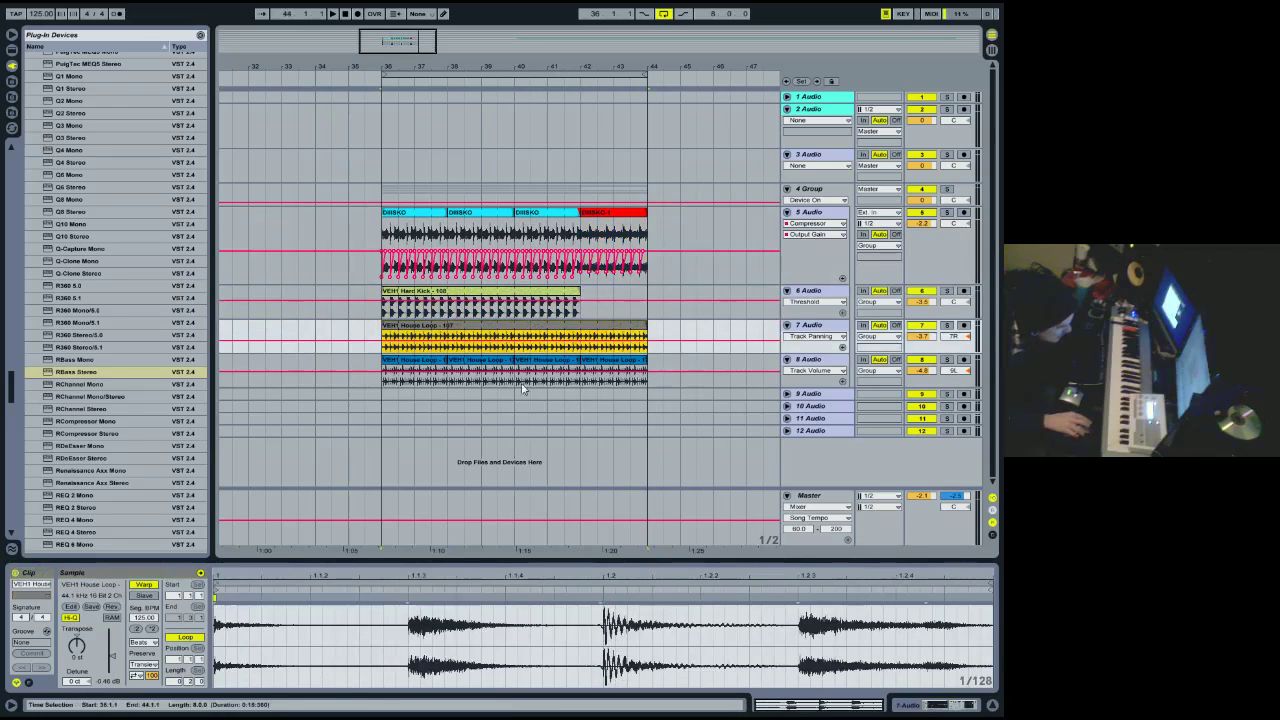
{"action": "left_click_drag", "start_coordinate": [446, 362], "coordinate": [647, 362]}
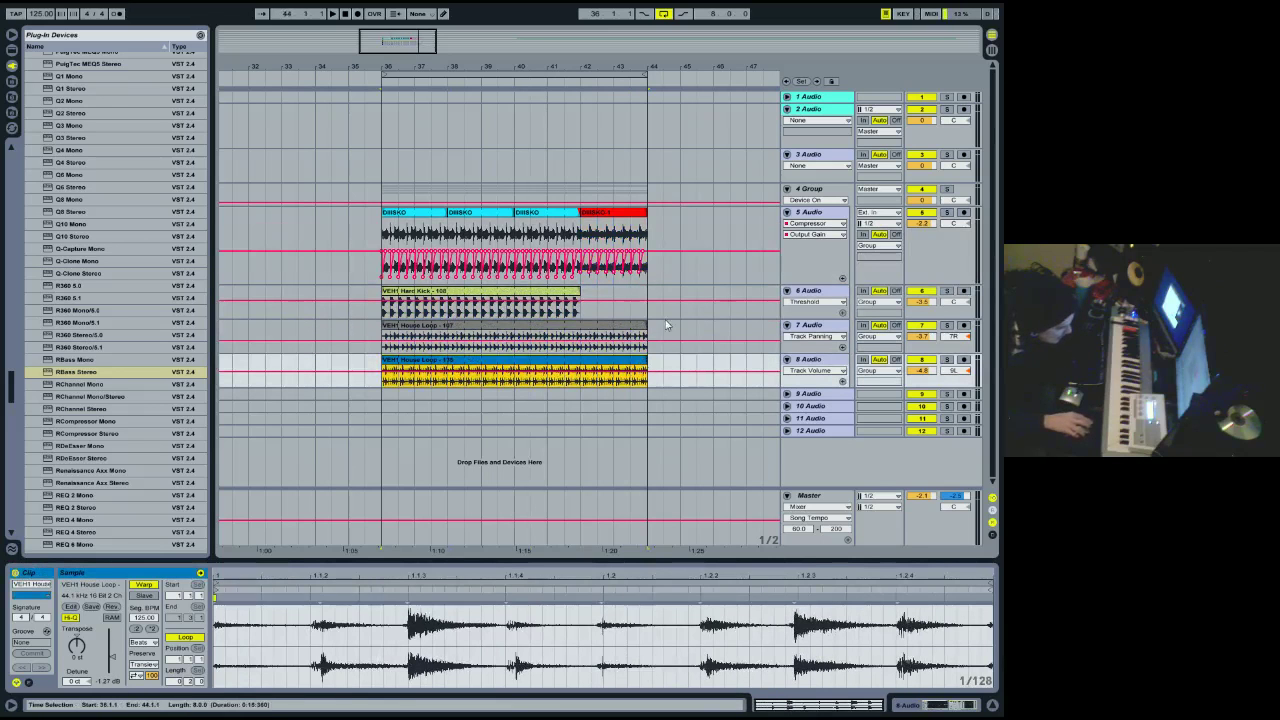
Insert a Phaser after the Auto Filter on the group track, with a tempo-synced LFO at 100% amount.
{"action": "left_click", "coordinate": [822, 192]}
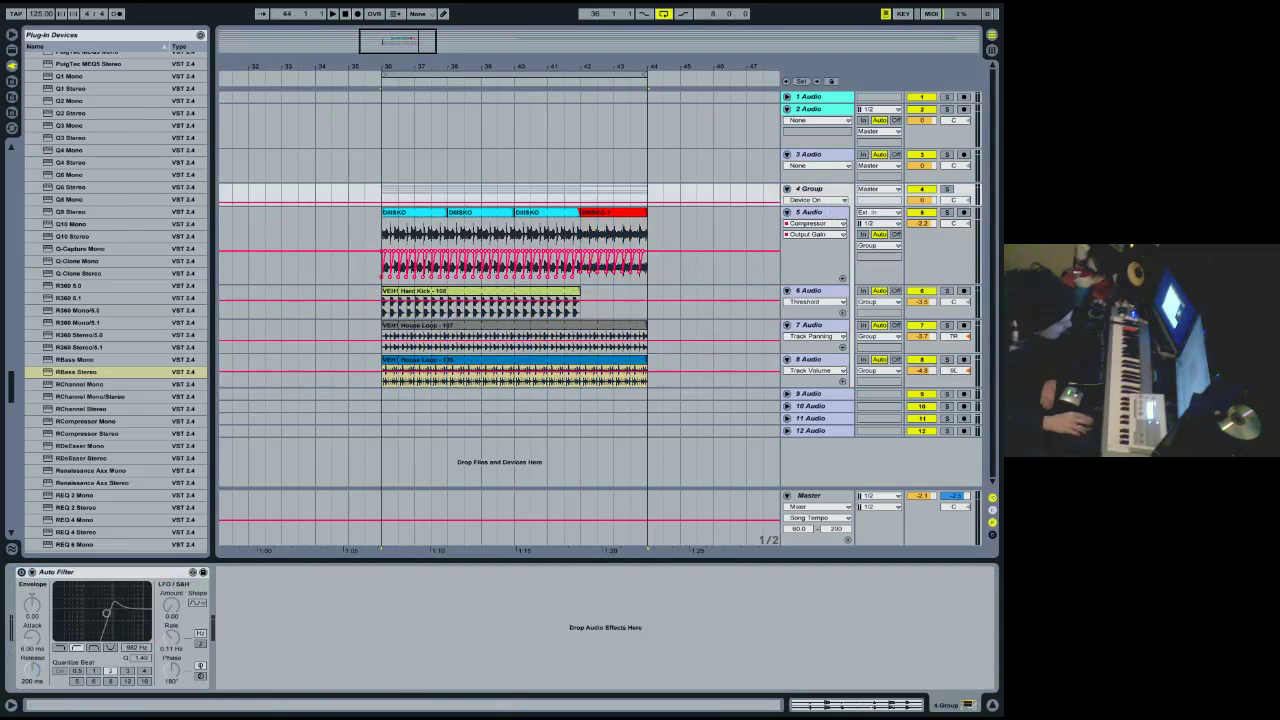
{"action": "left_click", "coordinate": [11, 50]}
{"action": "scroll", "coordinate": [52, 378], "scroll_direction": "down", "scroll_amount": 1}
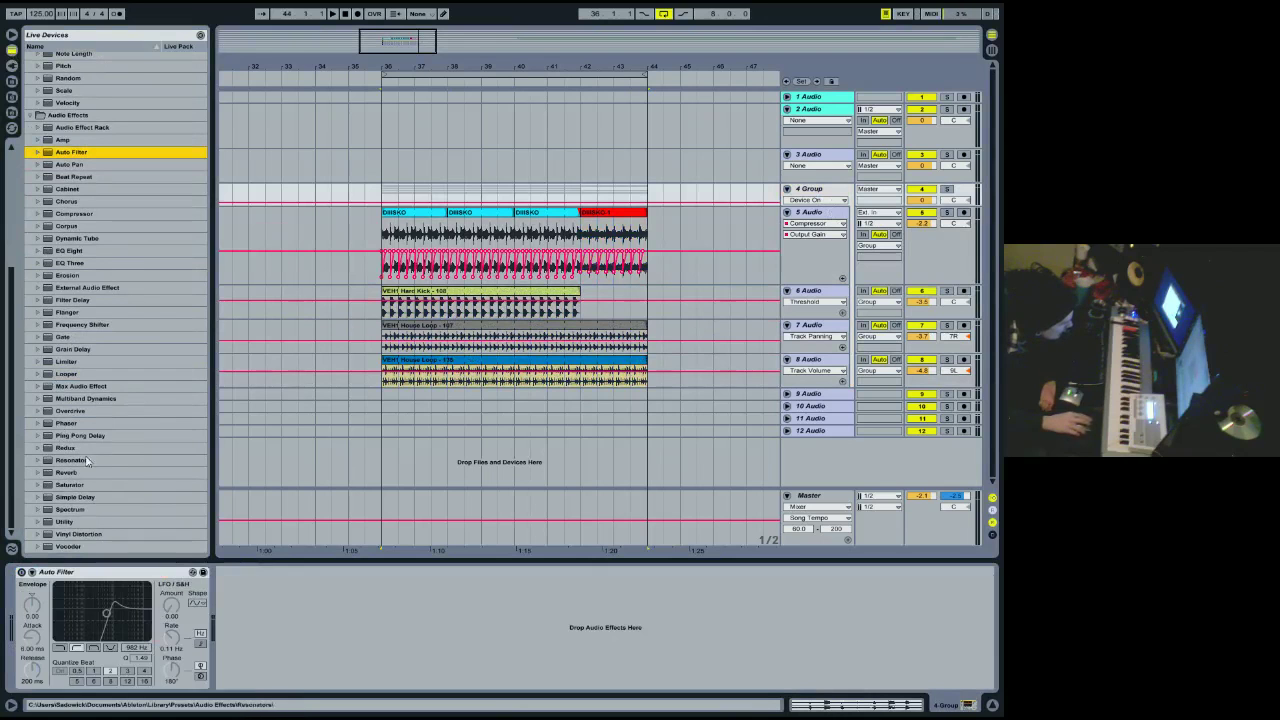
{"action": "left_click", "coordinate": [64, 426]}
{"action": "left_click_drag", "start_coordinate": [41, 678], "coordinate": [352, 603]}
{"action": "left_click", "coordinate": [447, 636]}
{"action": "left_click_drag", "start_coordinate": [430, 624], "coordinate": [424, 617]}
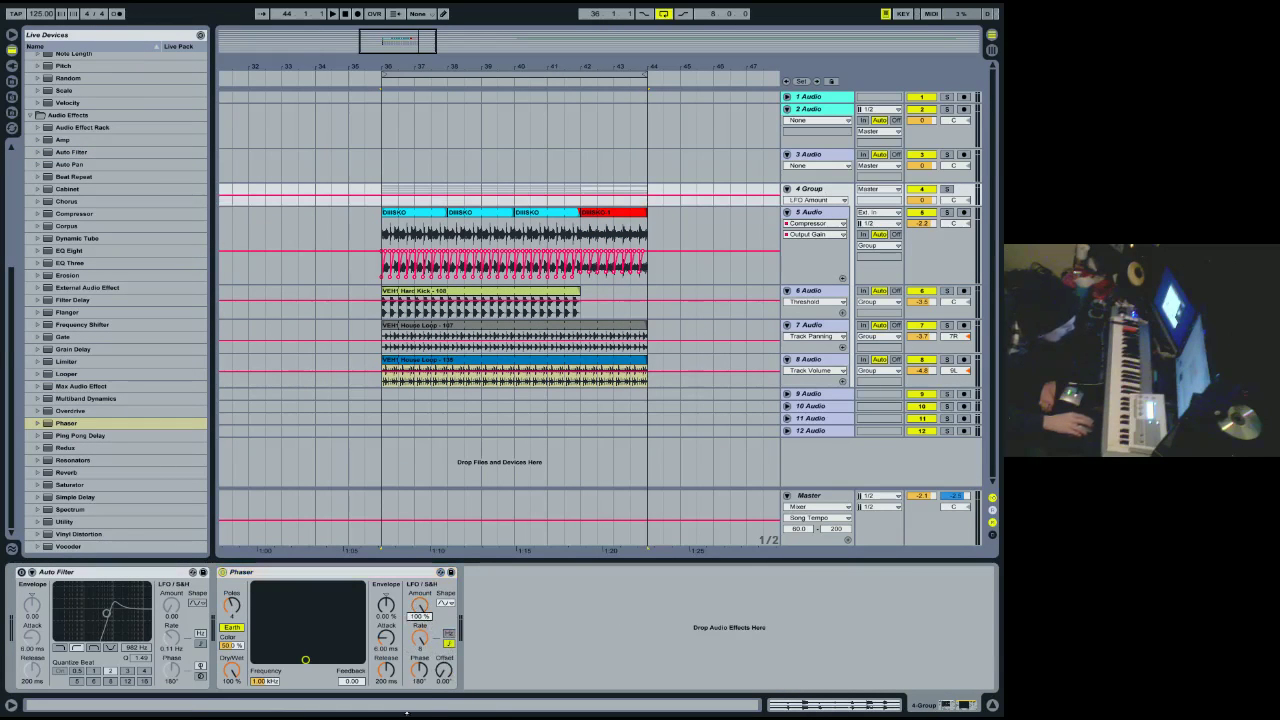
Lower the Phaser's LFO phase, raise its poles and reduce its dry/wet during playback, and switch the device off.
{"action": "left_click_drag", "start_coordinate": [421, 662], "coordinate": [421, 680]}
{"action": "left_click_drag", "start_coordinate": [234, 662], "coordinate": [233, 668]}
{"action": "key", "text": "space"}
{"action": "left_click_drag", "start_coordinate": [233, 607], "coordinate": [233, 590]}
{"action": "left_click_drag", "start_coordinate": [231, 685], "coordinate": [231, 680]}
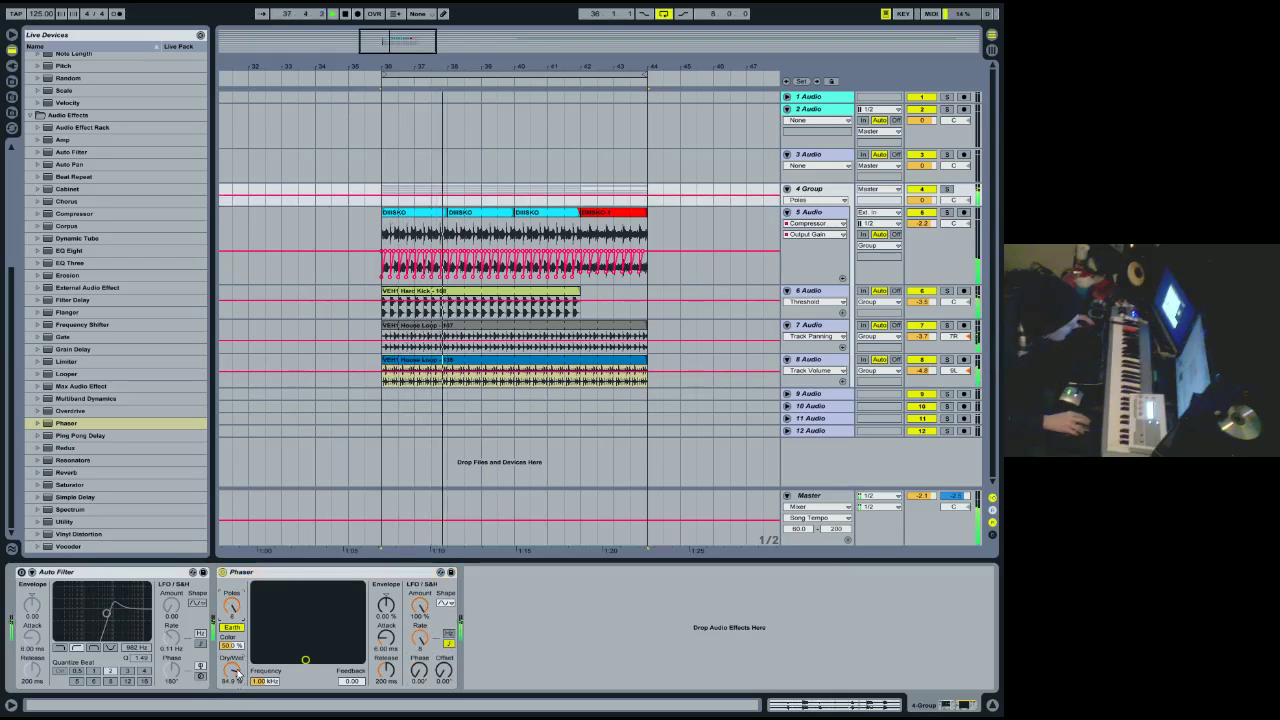
{"action": "left_click", "coordinate": [224, 573]}
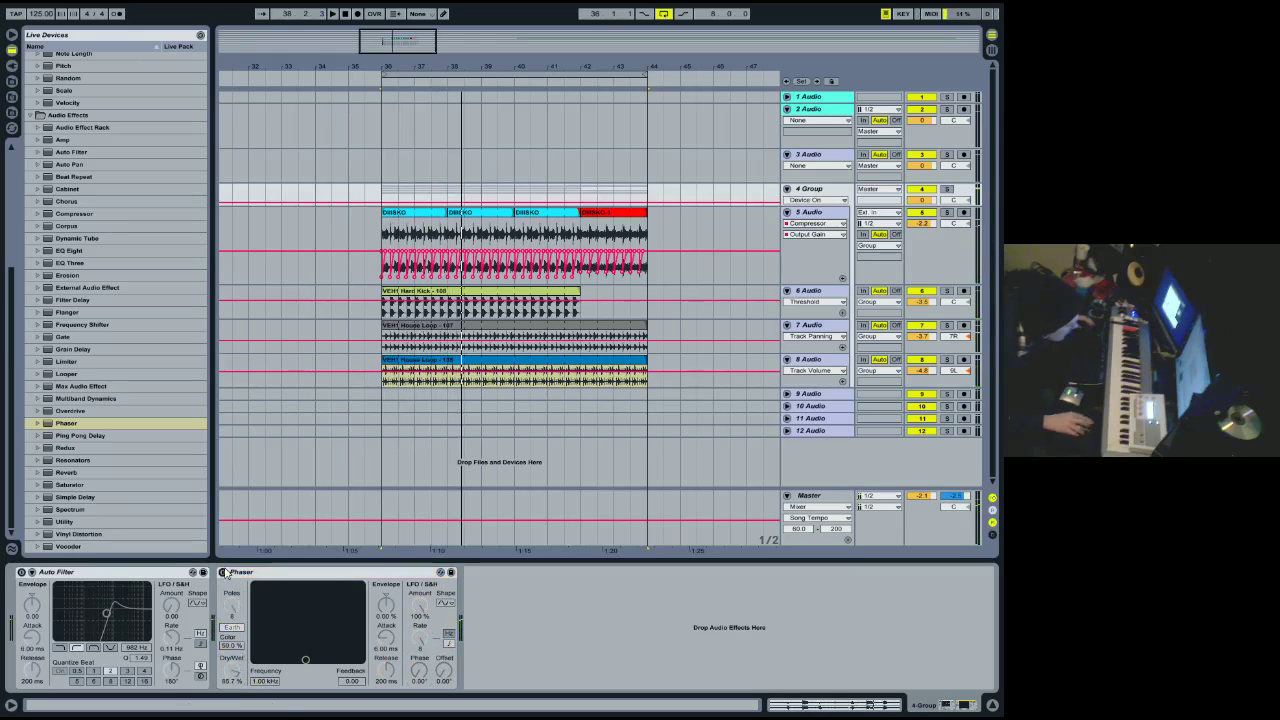
Add a Flanger to the group track, sync its LFO to tempo, adjust the phase and set dry/wet to 57.1%.
{"action": "left_click_drag", "start_coordinate": [67, 312], "coordinate": [646, 612]}
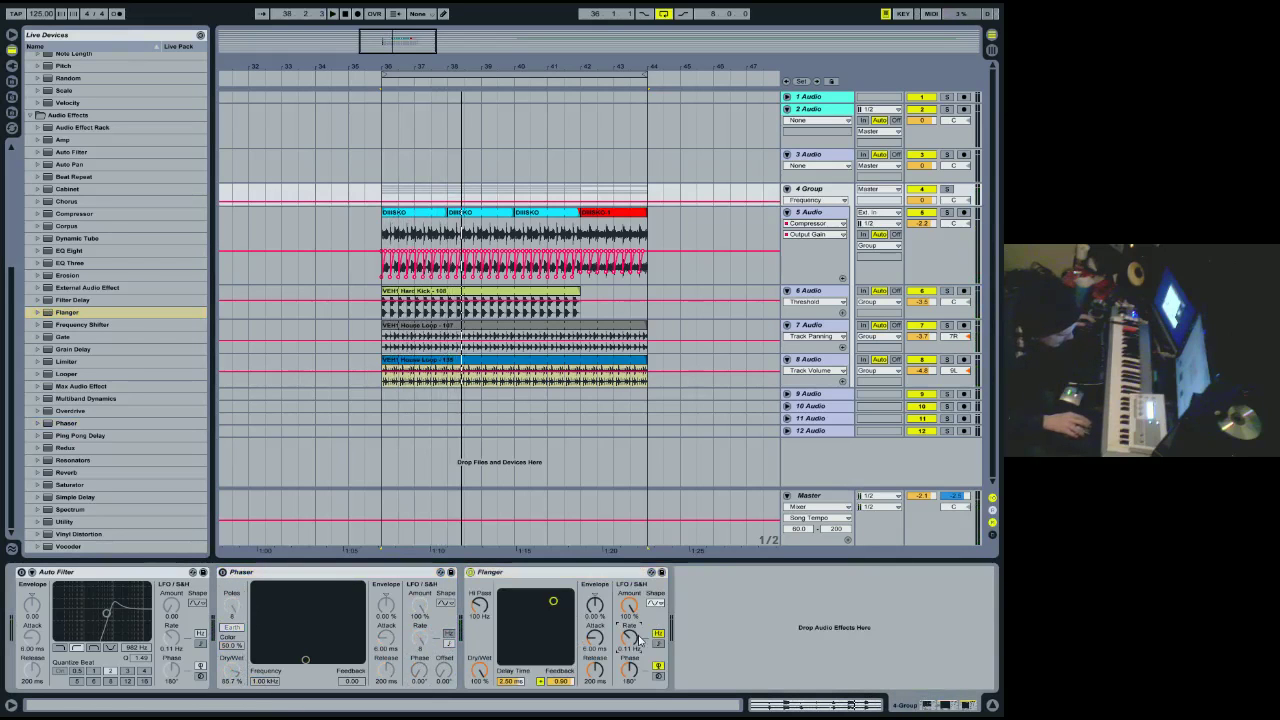
{"action": "left_click", "coordinate": [658, 643]}
{"action": "left_click", "coordinate": [629, 670]}
{"action": "left_click_drag", "start_coordinate": [481, 676], "coordinate": [481, 695]}
Delete the Phaser from the group track and set the Flanger's high-pass to 316 Hz and its dry/wet to 0%.
{"action": "right_click", "coordinate": [356, 581]}
{"action": "key", "text": "Delete"}
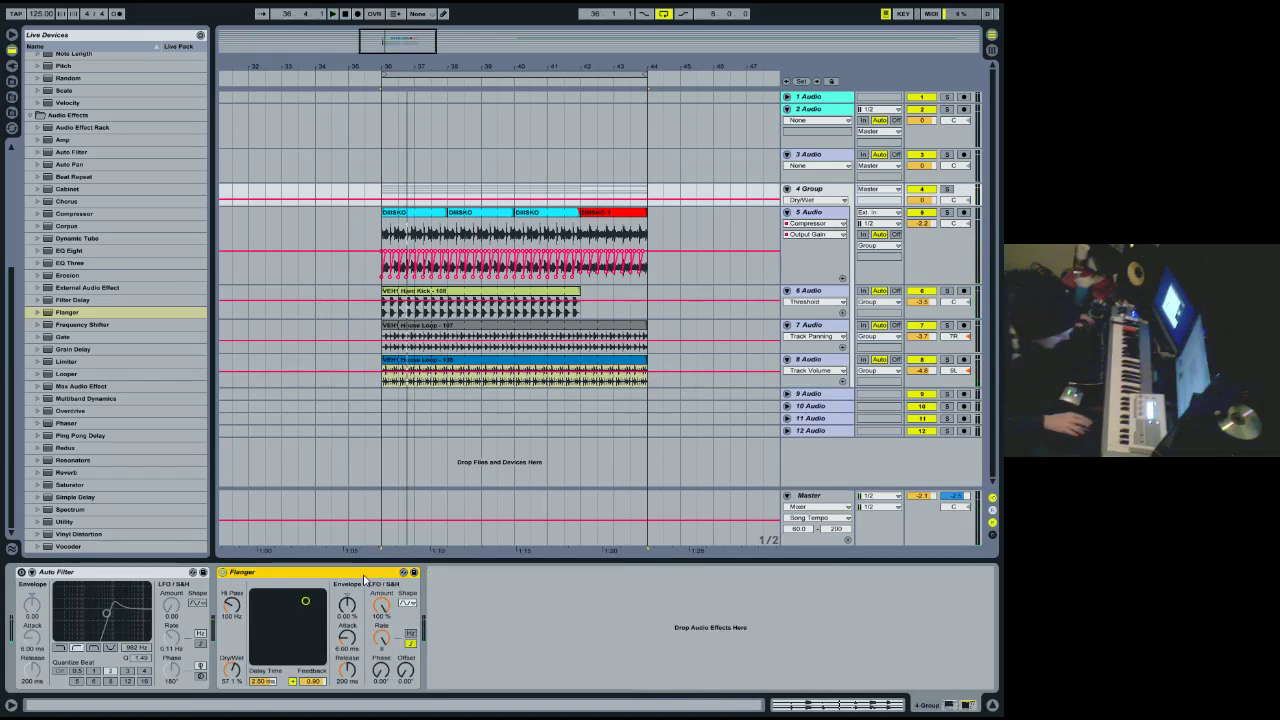
{"action": "left_click_drag", "start_coordinate": [232, 605], "coordinate": [232, 582]}
{"action": "left_click", "coordinate": [541, 81]}
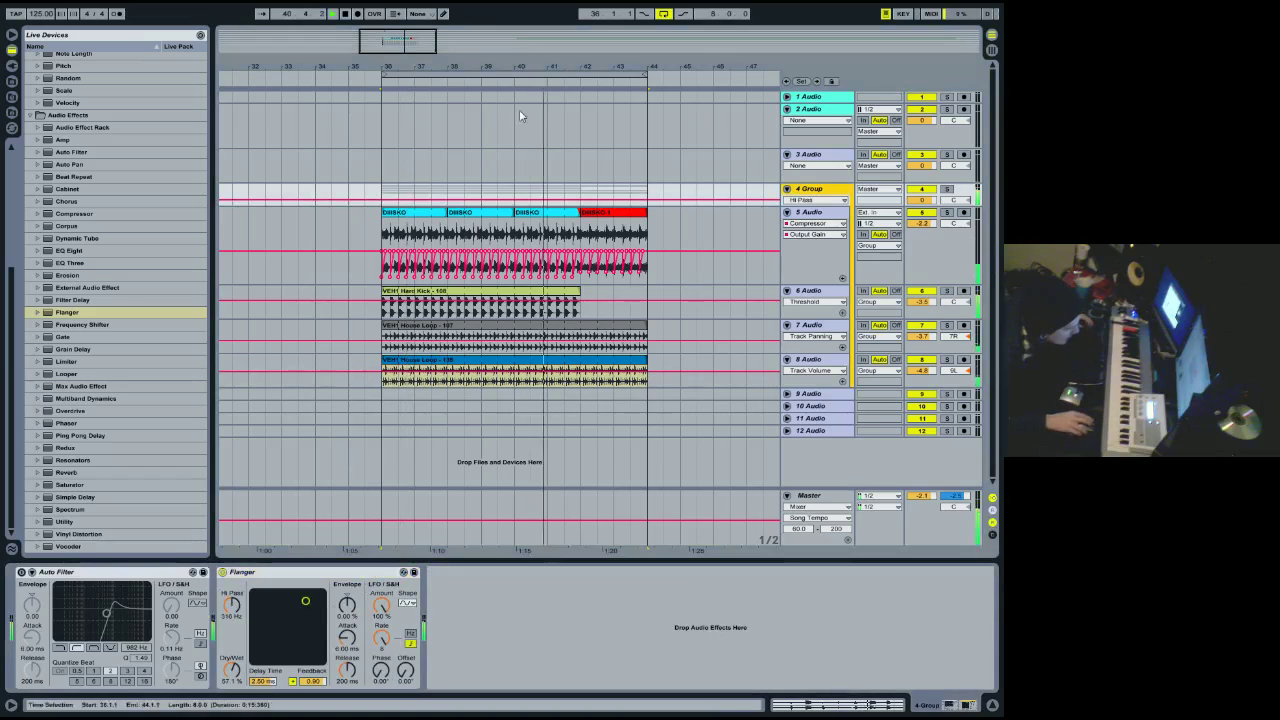
{"action": "left_click_drag", "start_coordinate": [232, 670], "coordinate": [232, 682]}
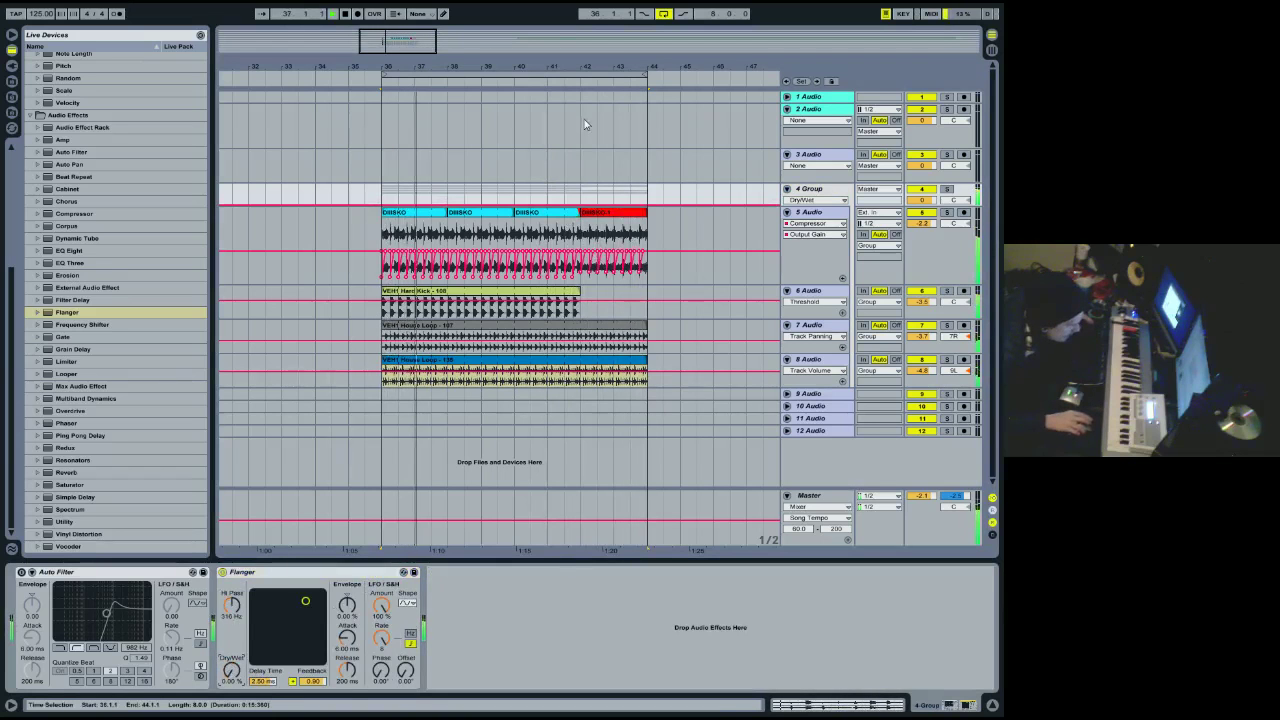
Extend the first blue DIIISKO clip on track 5 to bar 42 and delete the long DIIISKO clip starting around bar 65.
{"action": "left_click", "coordinate": [440, 212]}
{"action": "left_click_drag", "start_coordinate": [445, 212], "coordinate": [580, 214]}
{"action": "left_click_drag", "start_coordinate": [564, 62], "coordinate": [558, 34]}
{"action": "key", "text": "Down"}
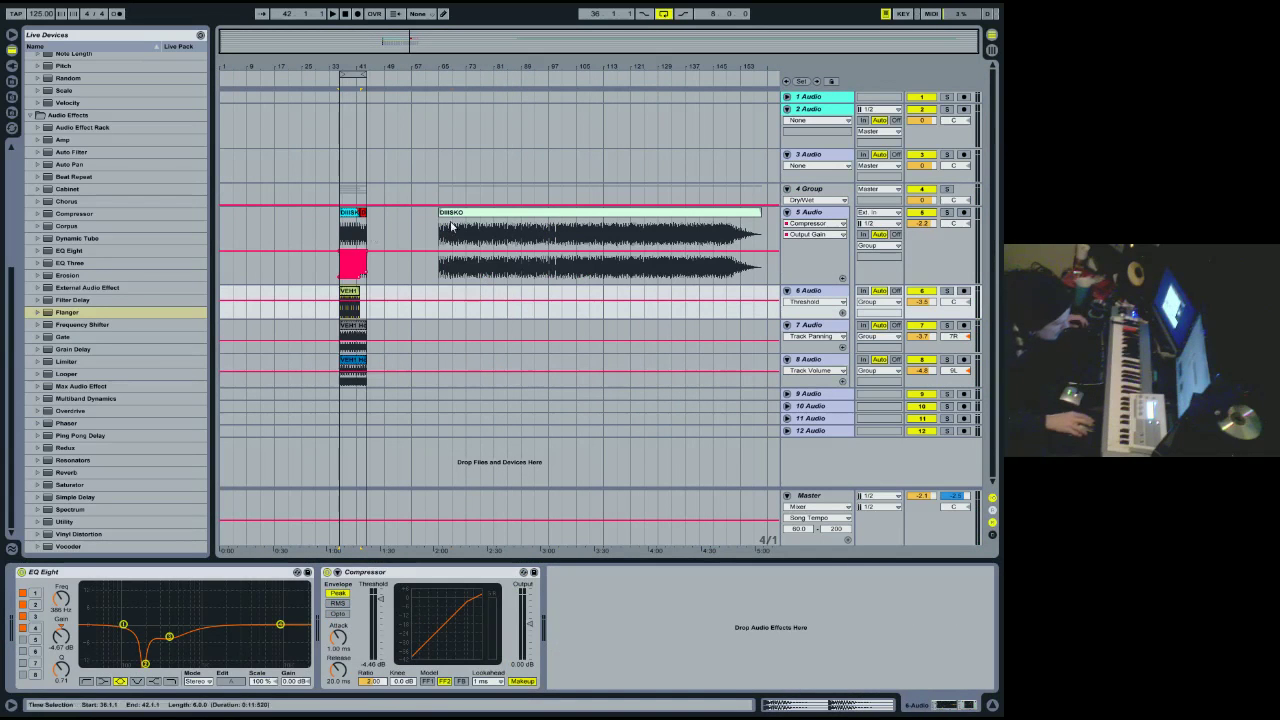
{"action": "left_click", "coordinate": [440, 237]}
{"action": "key", "text": "Delete"}
Set the grid to 8 bars, paste the Hard Kick clip at bar 1 of track 6 and extend it to bar 17.
{"action": "right_click", "coordinate": [258, 294]}
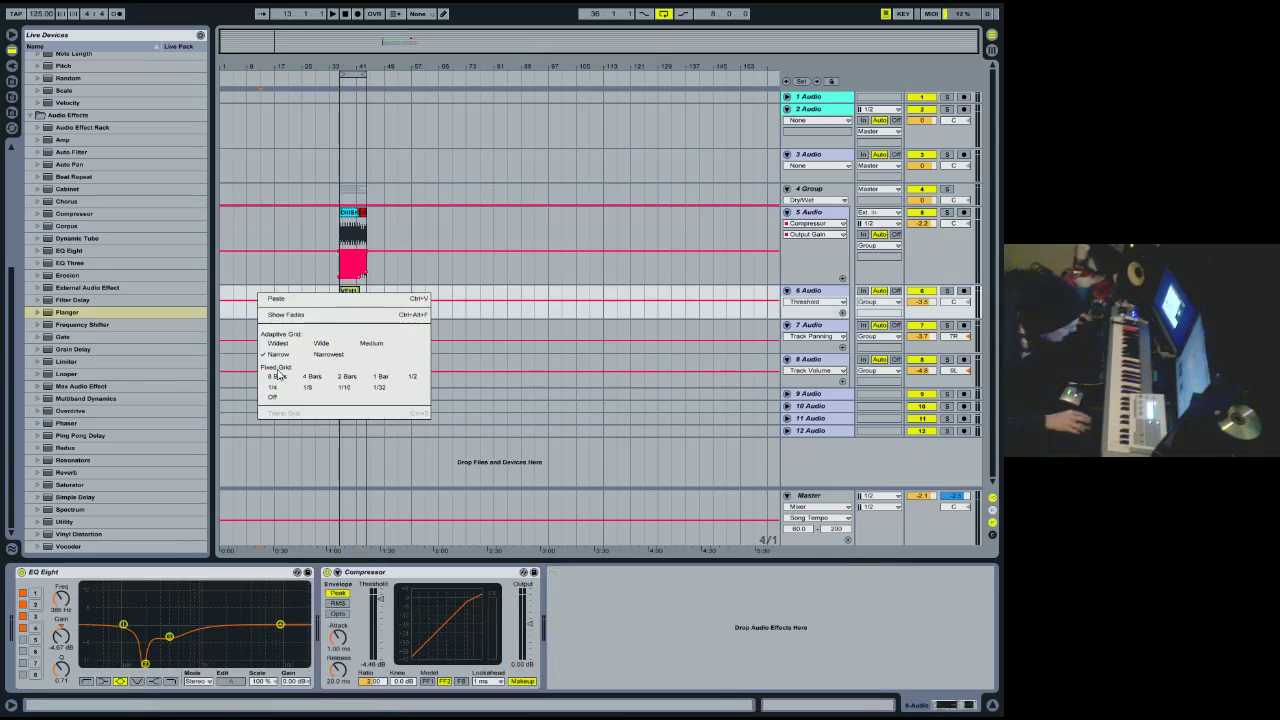
{"action": "left_click", "coordinate": [280, 377]}
{"action": "left_click", "coordinate": [226, 296]}
{"action": "key", "text": "ctrl+v"}
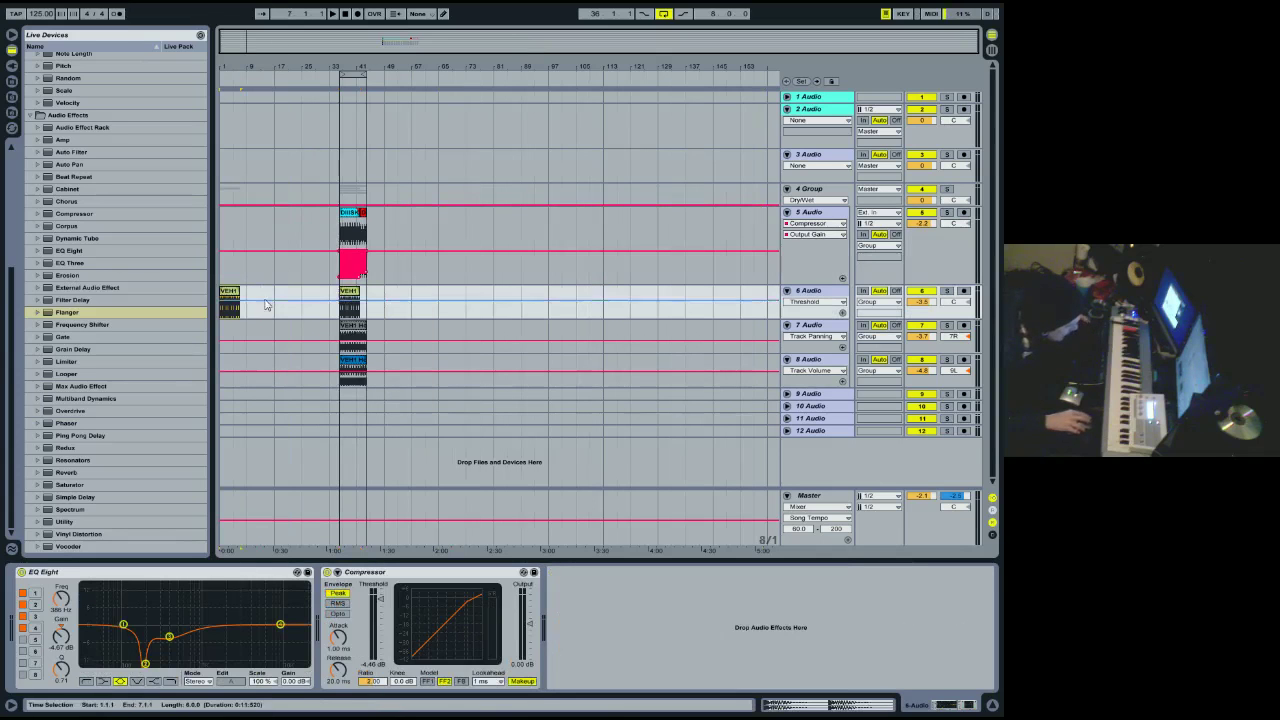
{"action": "left_click_drag", "start_coordinate": [239, 292], "coordinate": [273, 298]}
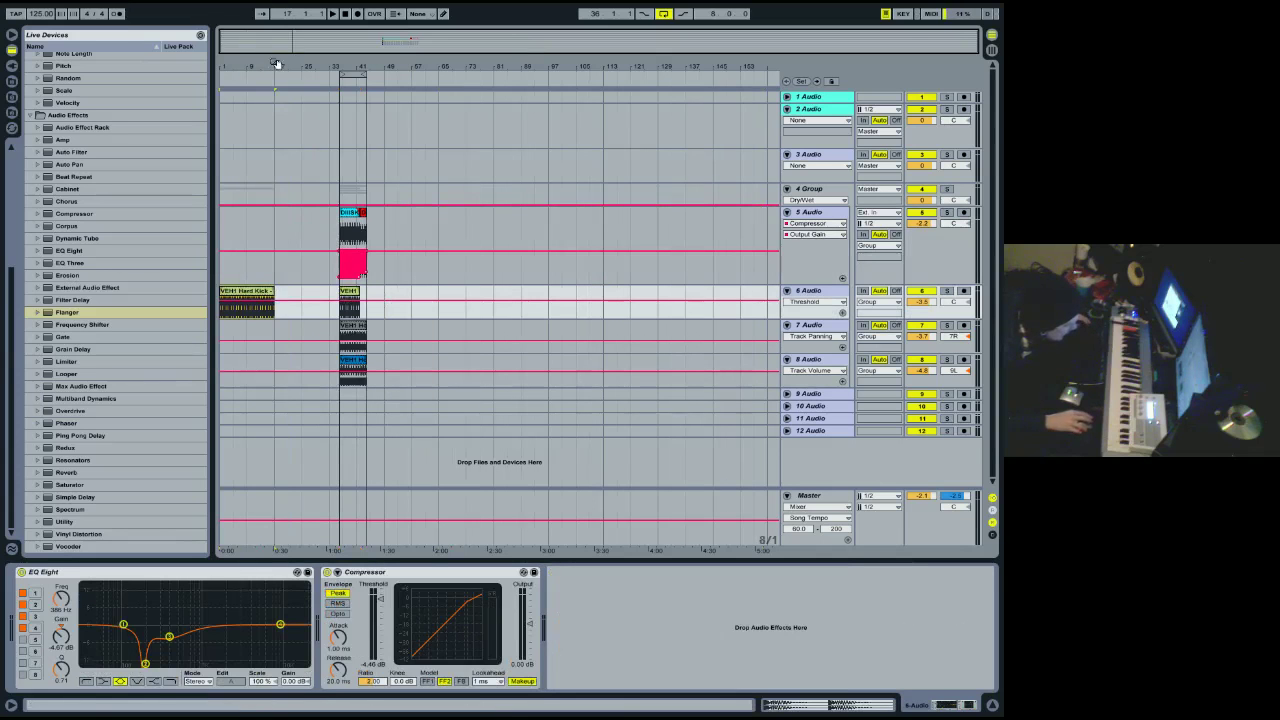
Return the grid to adaptive and trim the end of the pasted Hard Kick clip on track 6 to bar 16.4.
{"action": "key", "text": "plus"}
{"action": "key", "text": "plus"}
{"action": "right_click", "coordinate": [371, 273]}
{"action": "left_click", "coordinate": [390, 372]}
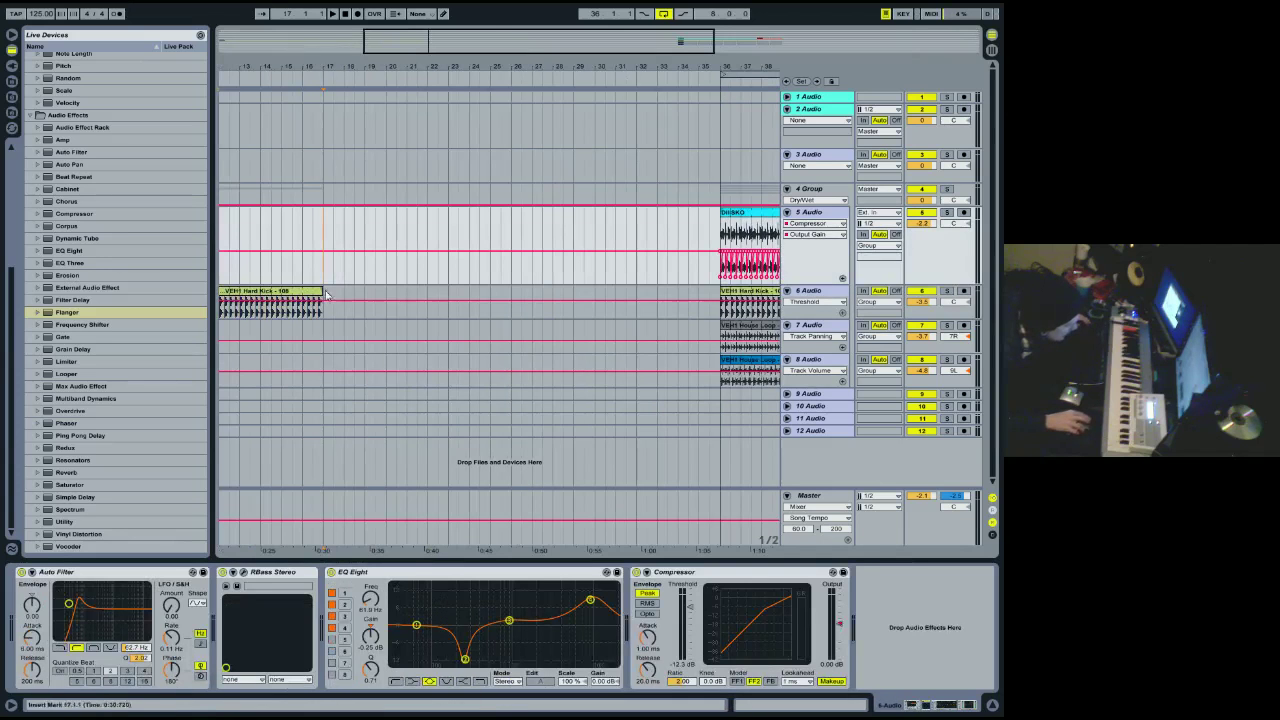
{"action": "left_click_drag", "start_coordinate": [318, 62], "coordinate": [337, 2]}
{"action": "left_click", "coordinate": [344, 295]}
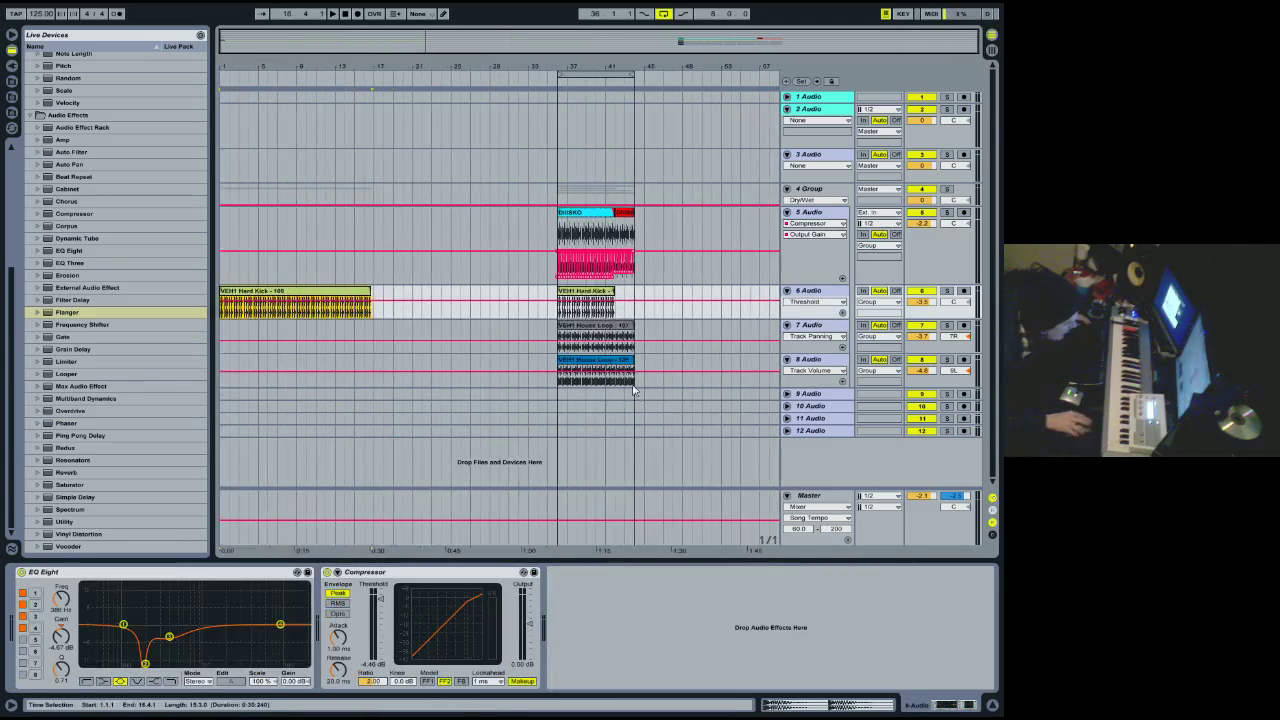
Copy the blue and red DIIISKO clips at bars 36–44 of track 5 and paste them twice from bar 1.
{"action": "left_click", "coordinate": [586, 334]}
{"action": "left_click_drag", "start_coordinate": [559, 230], "coordinate": [635, 240]}
{"action": "key", "text": "ctrl+c"}
{"action": "left_click", "coordinate": [222, 230]}
{"action": "key", "text": "ctrl+v"}
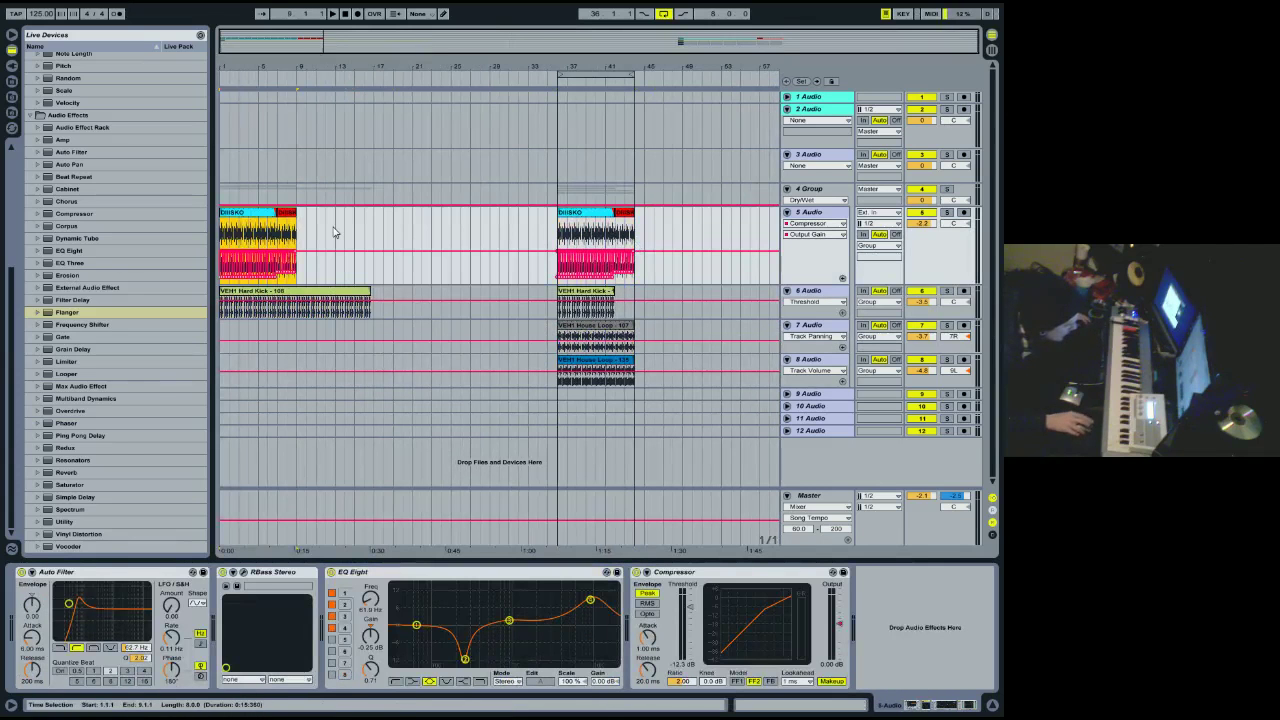
{"action": "key", "text": "ctrl+v"}
Cut the kick on track 6 down to bars 1–7 and 9–15, and duplicate the first 16 bars of tracks 5 and 6.
{"action": "left_click", "coordinate": [227, 213]}
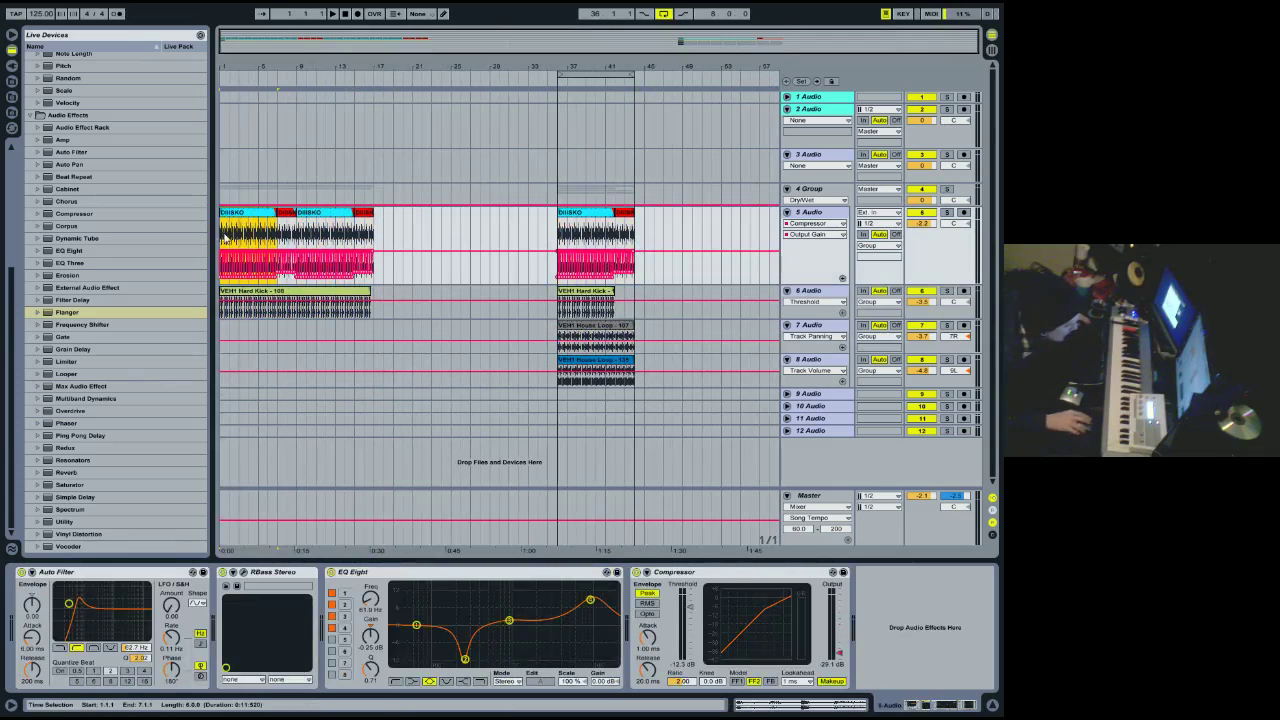
{"action": "left_click_drag", "start_coordinate": [278, 305], "coordinate": [296, 305]}
{"action": "left_click_drag", "start_coordinate": [369, 291], "coordinate": [354, 291]}
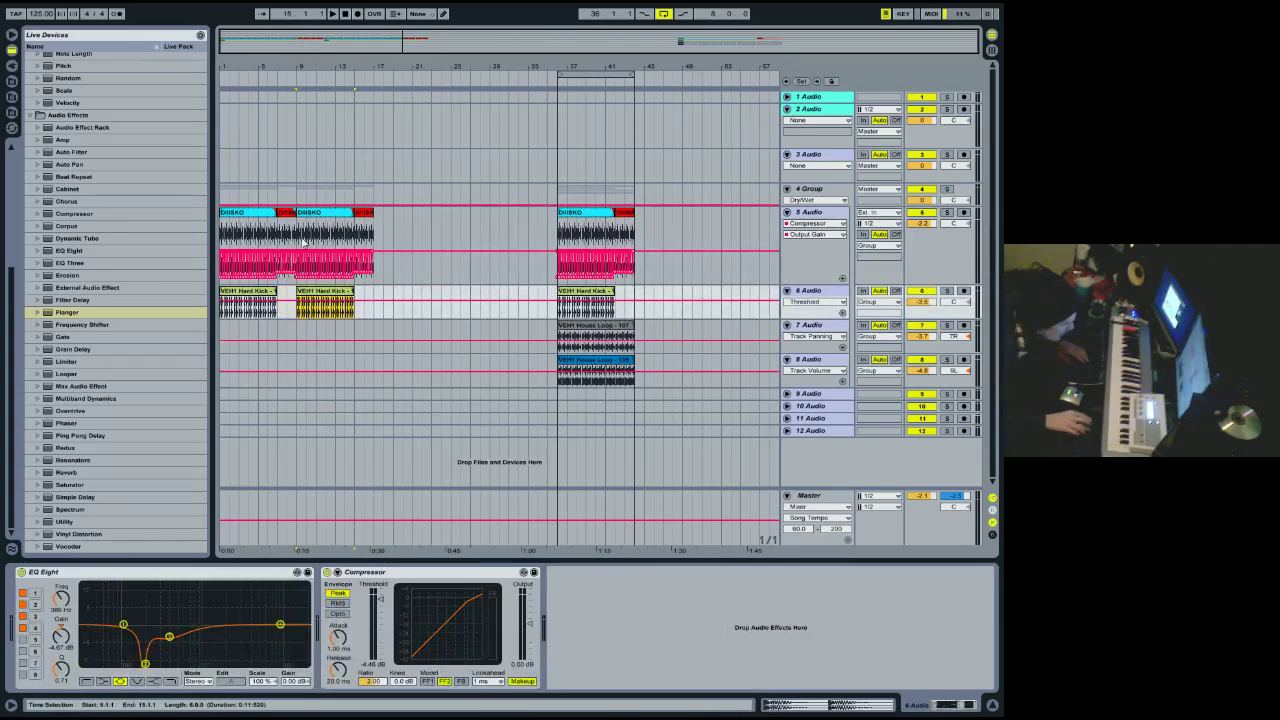
{"action": "left_click_drag", "start_coordinate": [377, 226], "coordinate": [208, 308]}
{"action": "key", "text": "ctrl+d"}
Add a second Auto Filter between the EQ Eight and Compressor on track 5, with a bandpass at 1.49 kHz.
{"action": "left_click", "coordinate": [247, 213]}
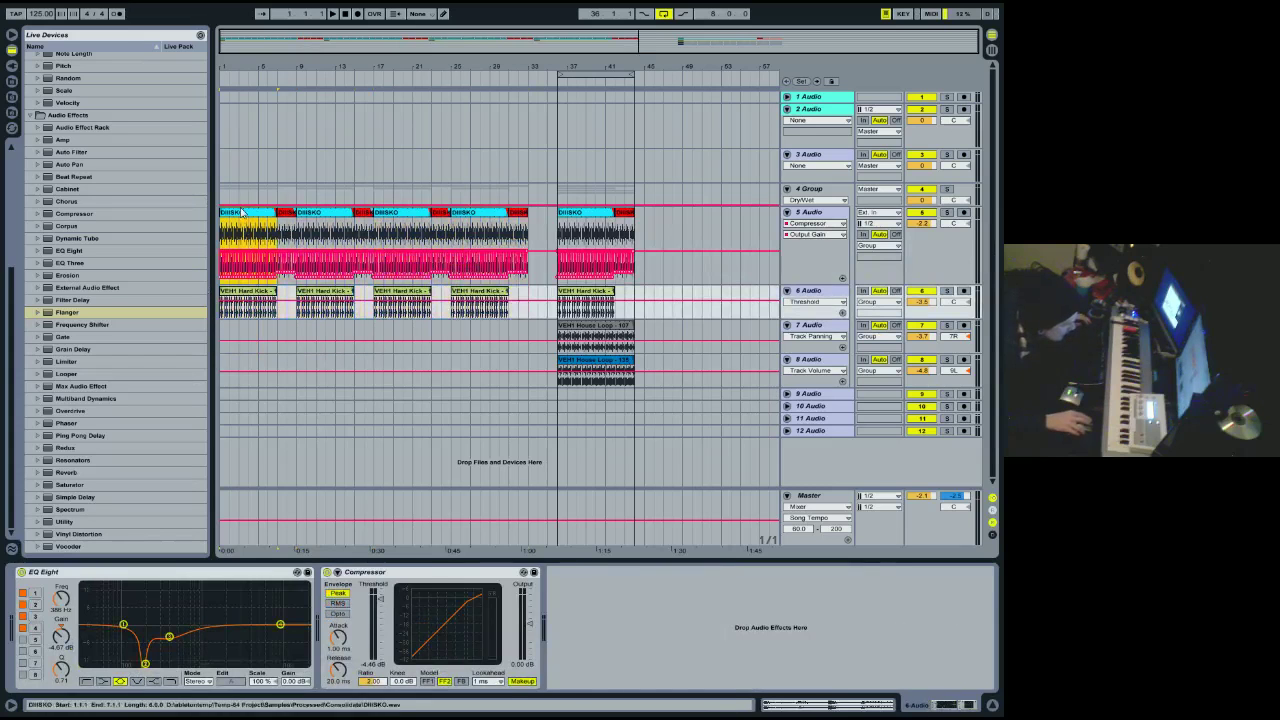
{"action": "left_click", "coordinate": [950, 269]}
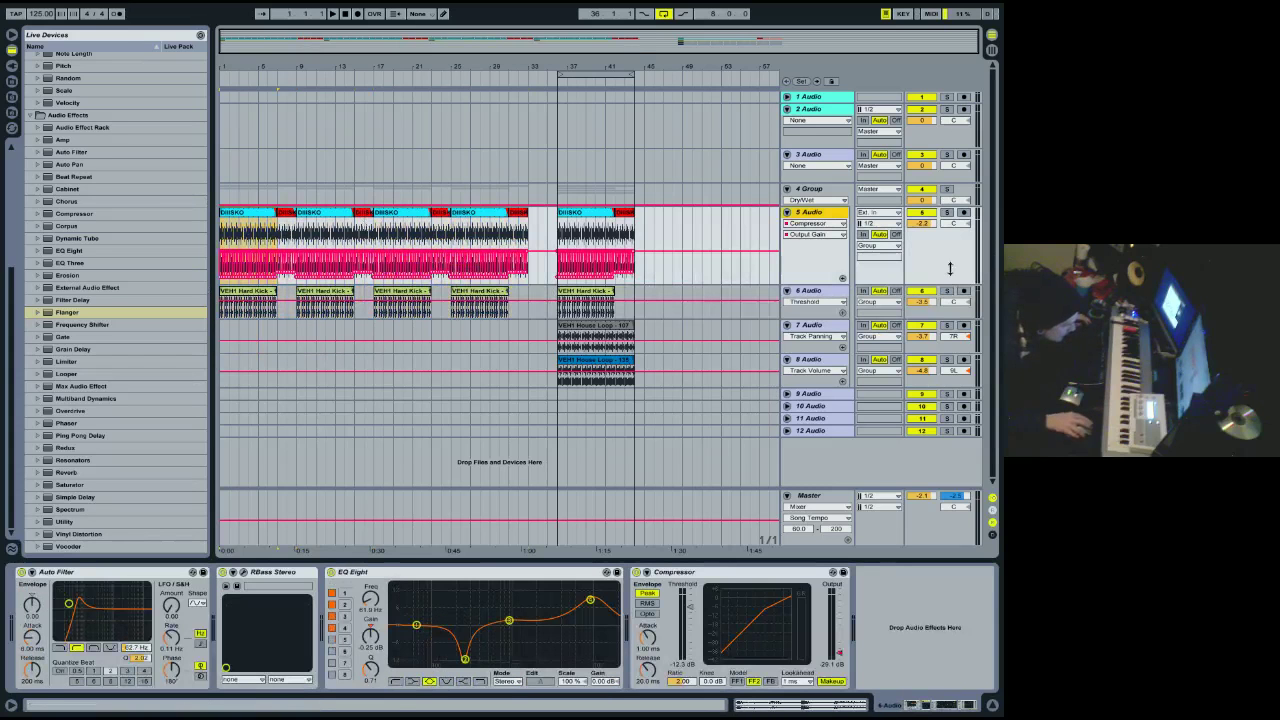
{"action": "left_click", "coordinate": [56, 153]}
{"action": "left_click_drag", "start_coordinate": [56, 153], "coordinate": [752, 640]}
{"action": "left_click", "coordinate": [708, 648]}
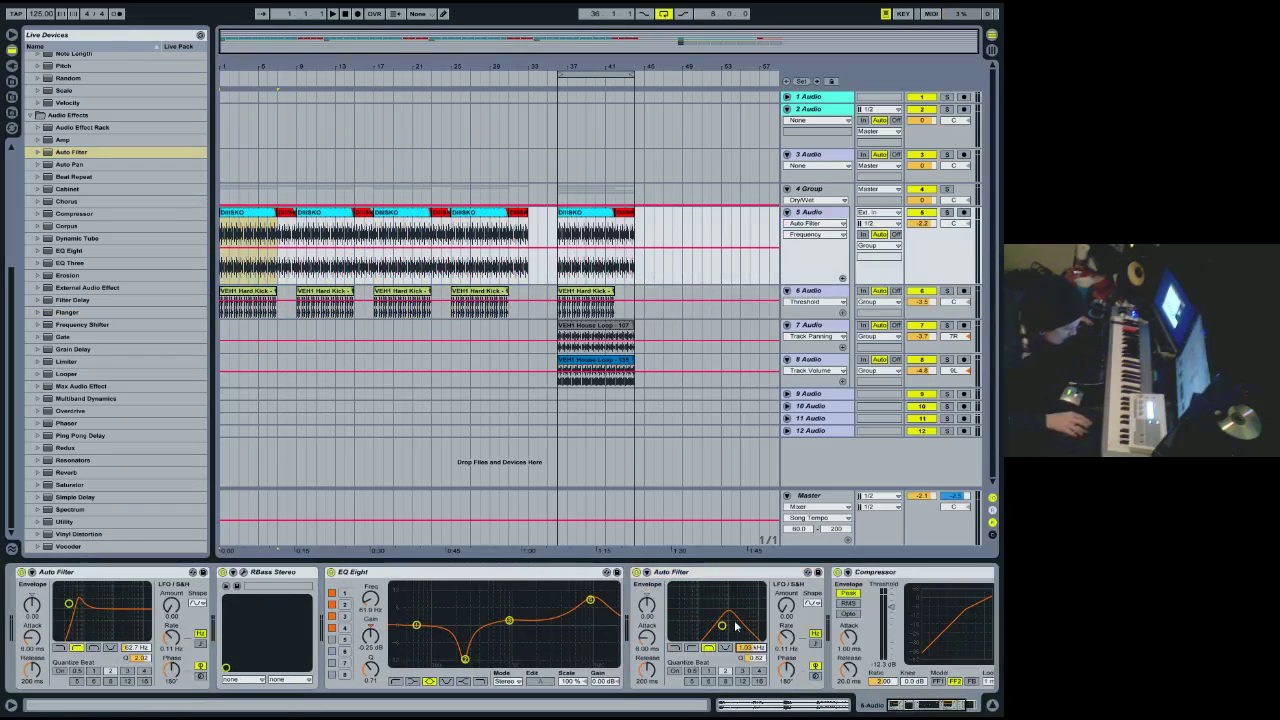
{"action": "left_click_drag", "start_coordinate": [752, 651], "coordinate": [752, 652]}
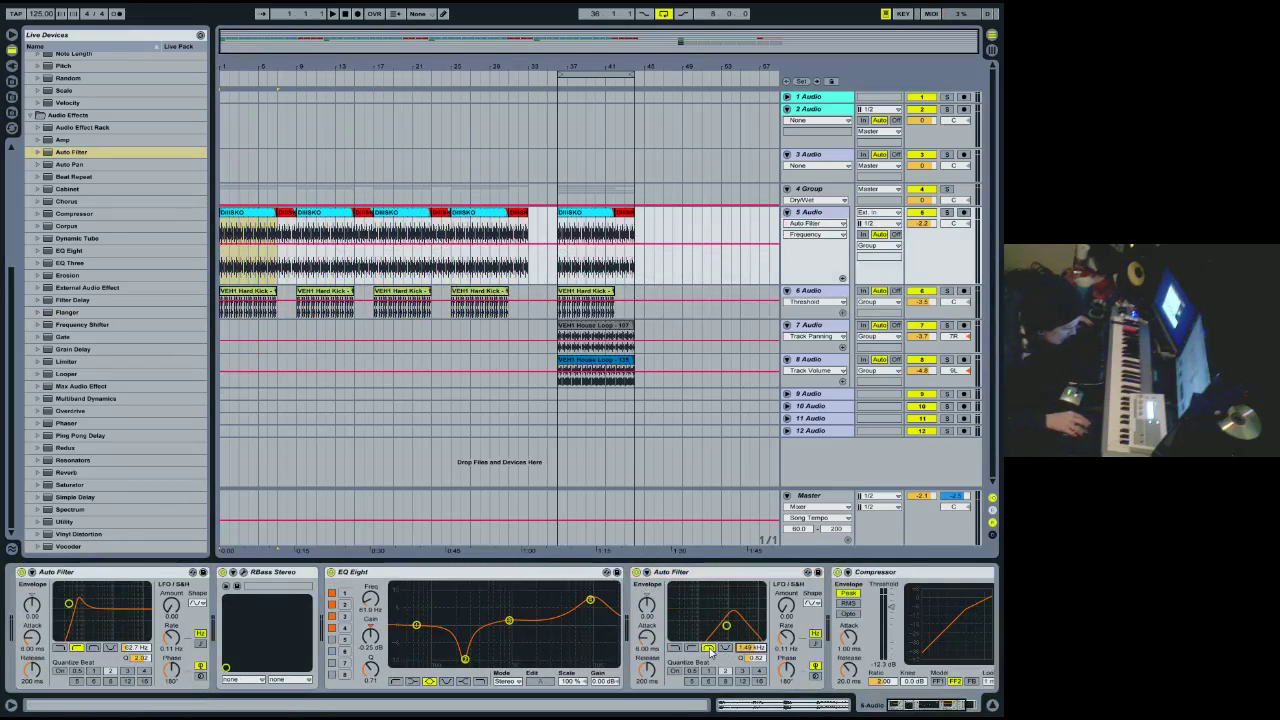
{"action": "key", "text": "shift+question"}
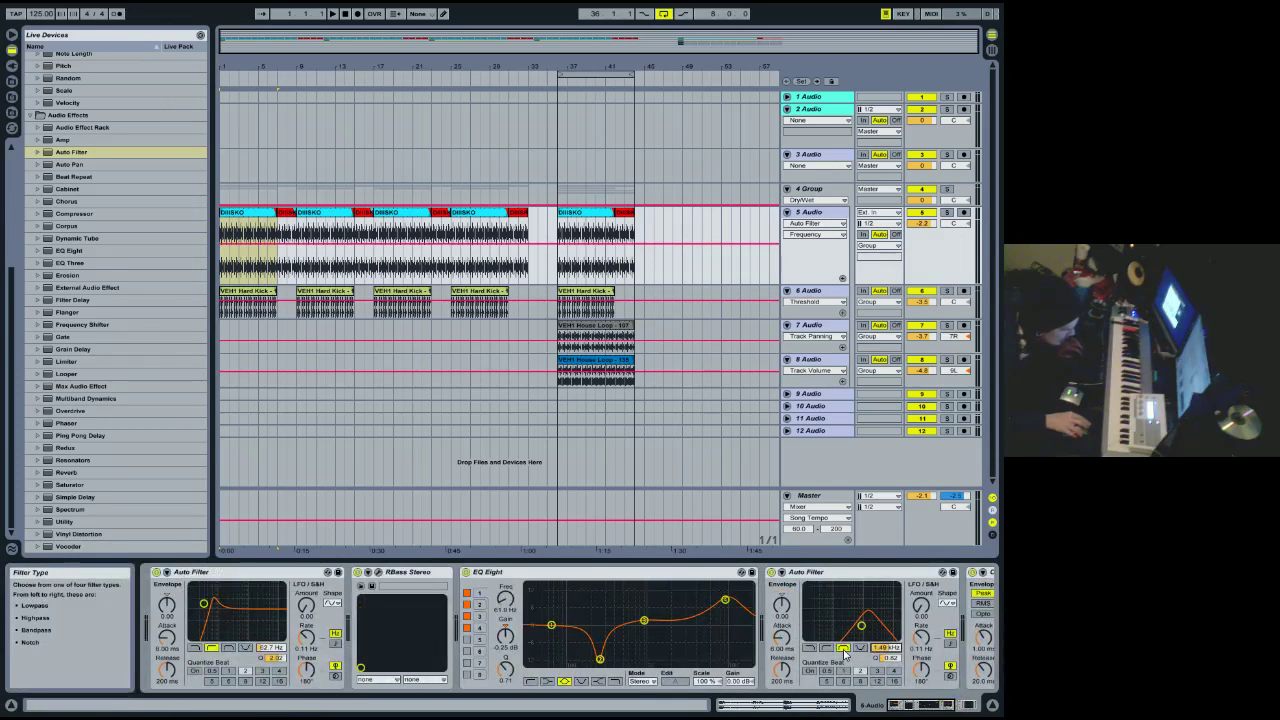
{"action": "key", "text": "shift+question"}
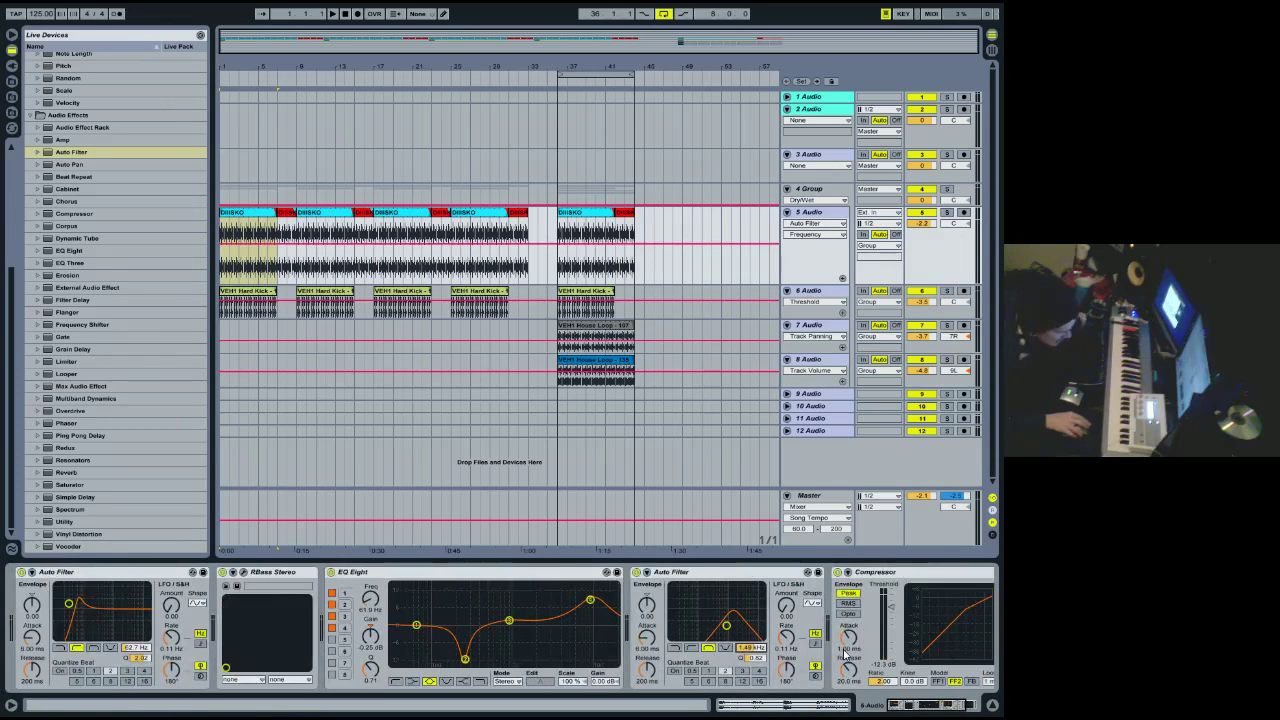
Move the original clip section on tracks 5–8 from bar 36 to bar 65.
{"action": "left_click_drag", "start_coordinate": [665, 375], "coordinate": [751, 218]}
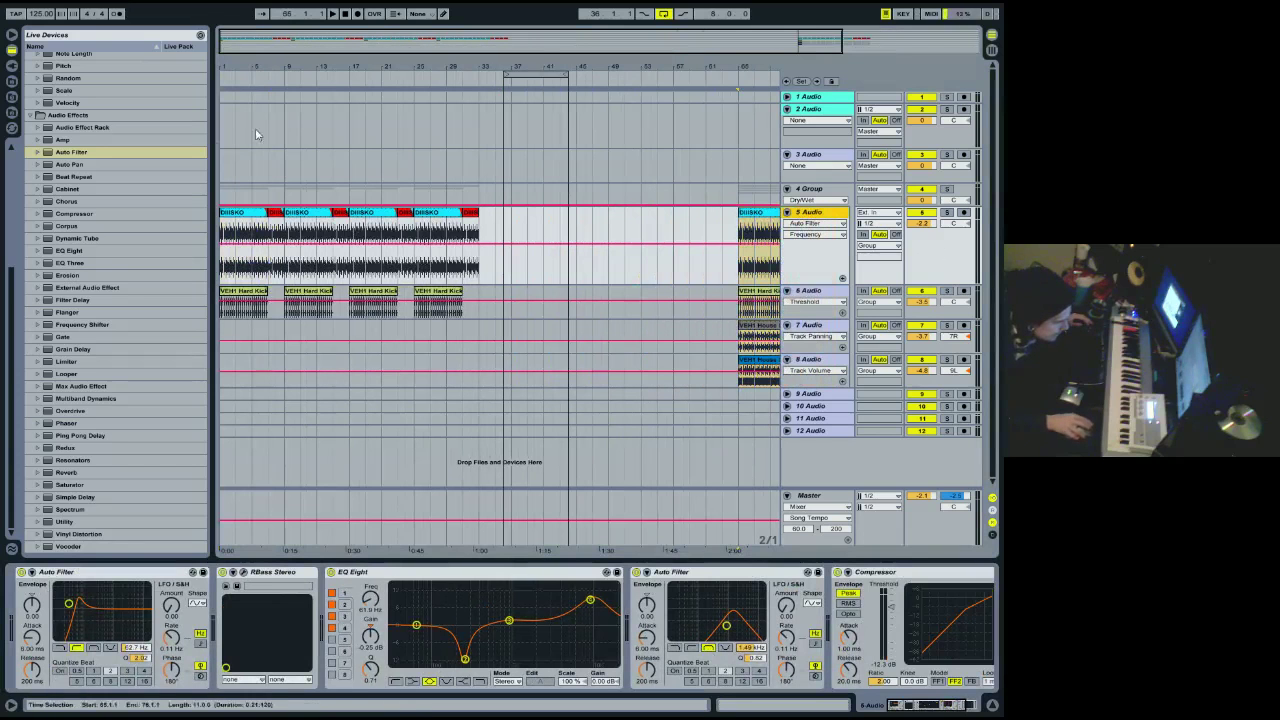
Play from the start, lower track 5's second Auto Filter to 1.27 kHz and automate its frequency to 821 Hz from bar 17.
{"action": "left_click", "coordinate": [240, 215]}
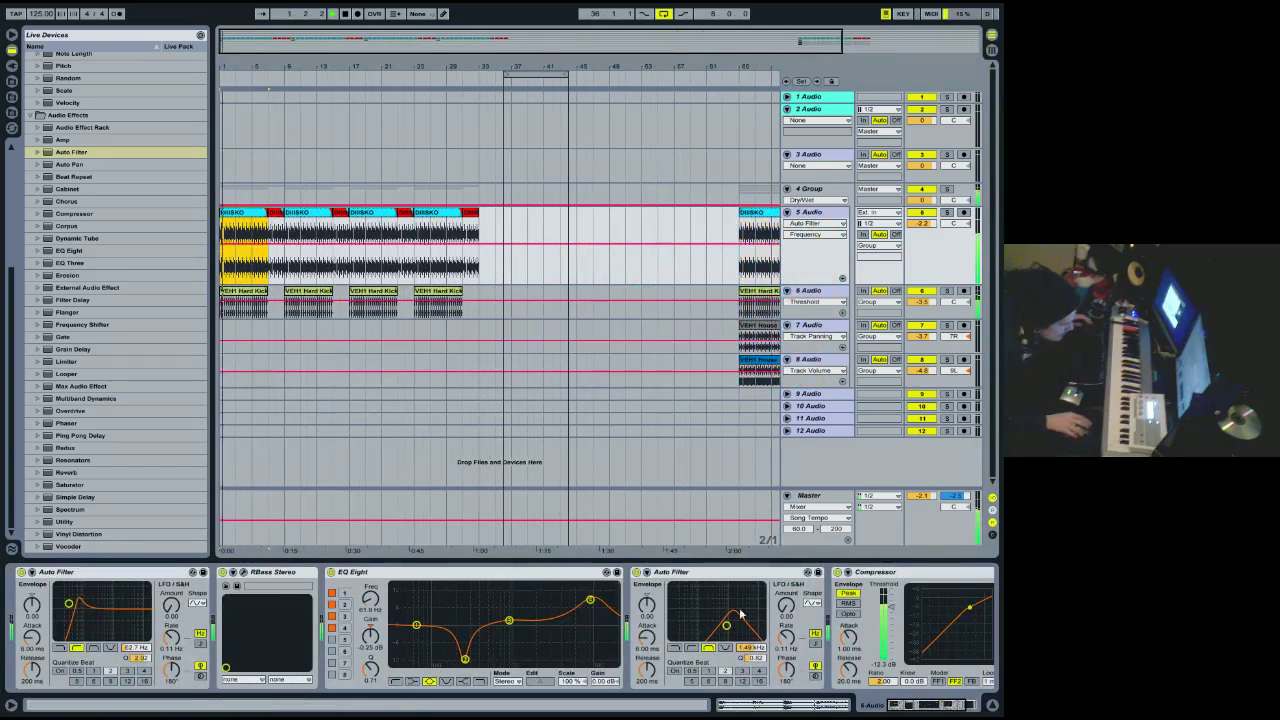
{"action": "key", "text": "space"}
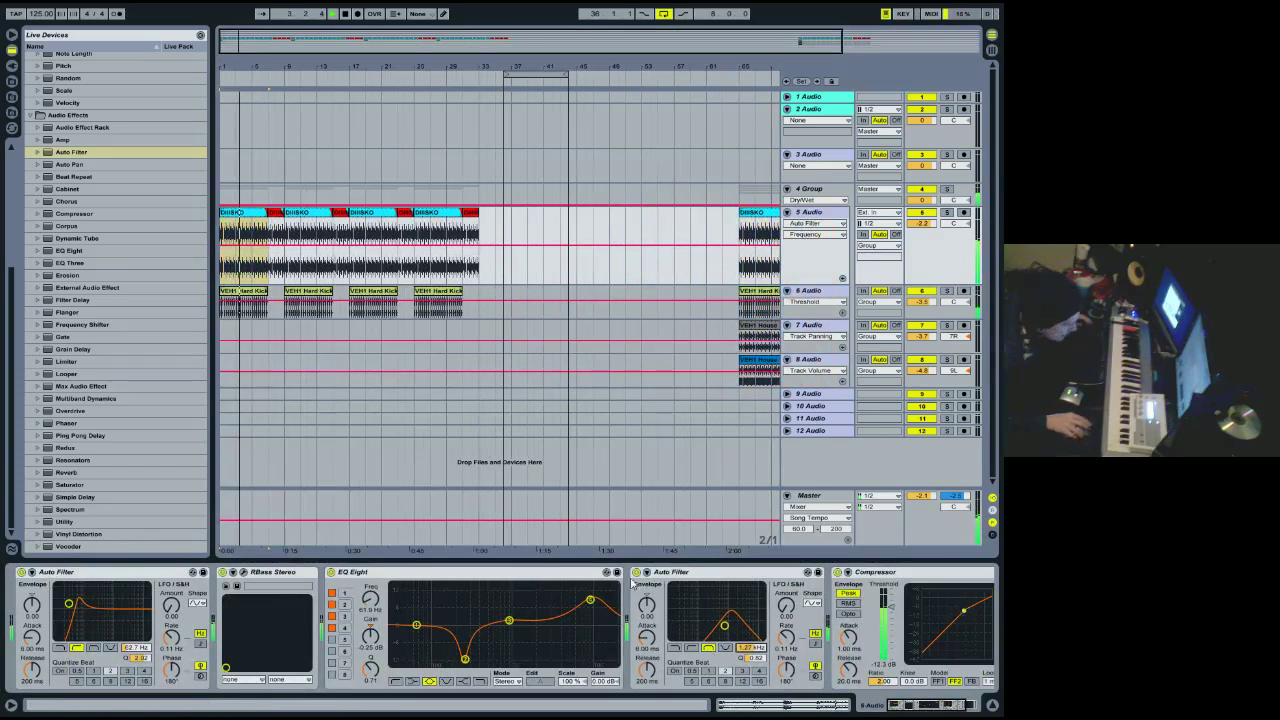
{"action": "left_click", "coordinate": [358, 242]}
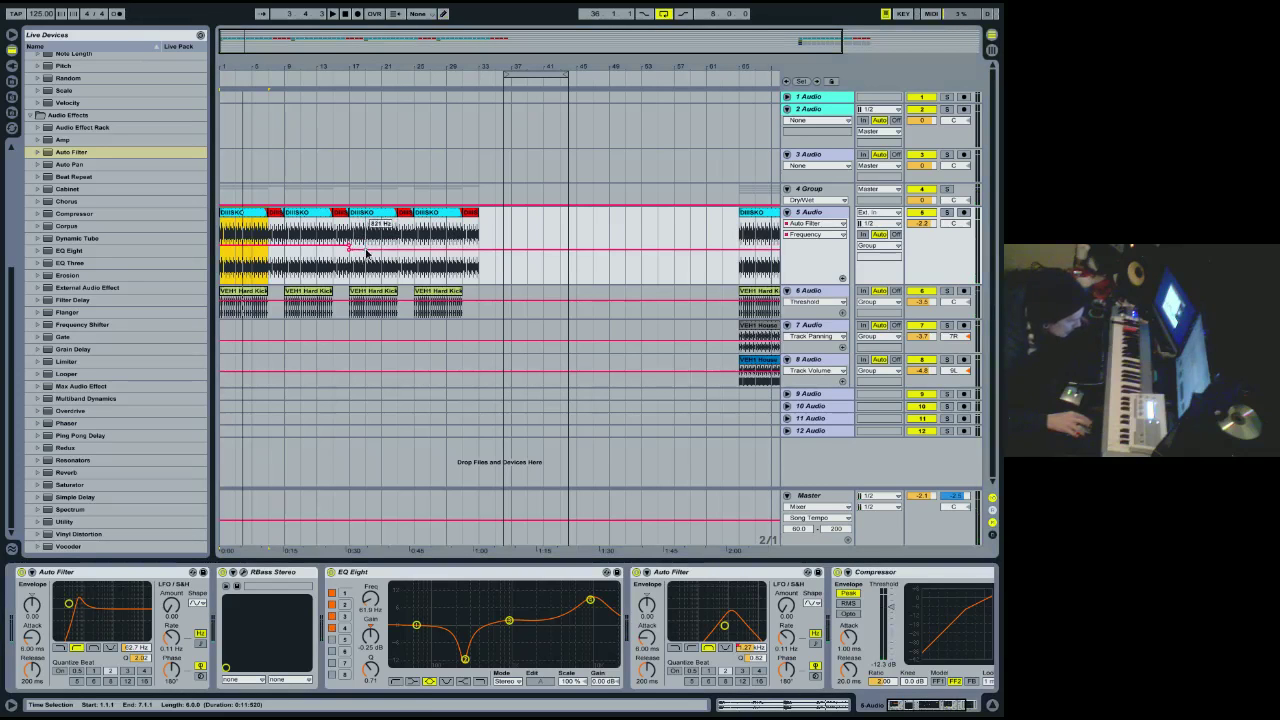
{"action": "left_click", "coordinate": [365, 250]}
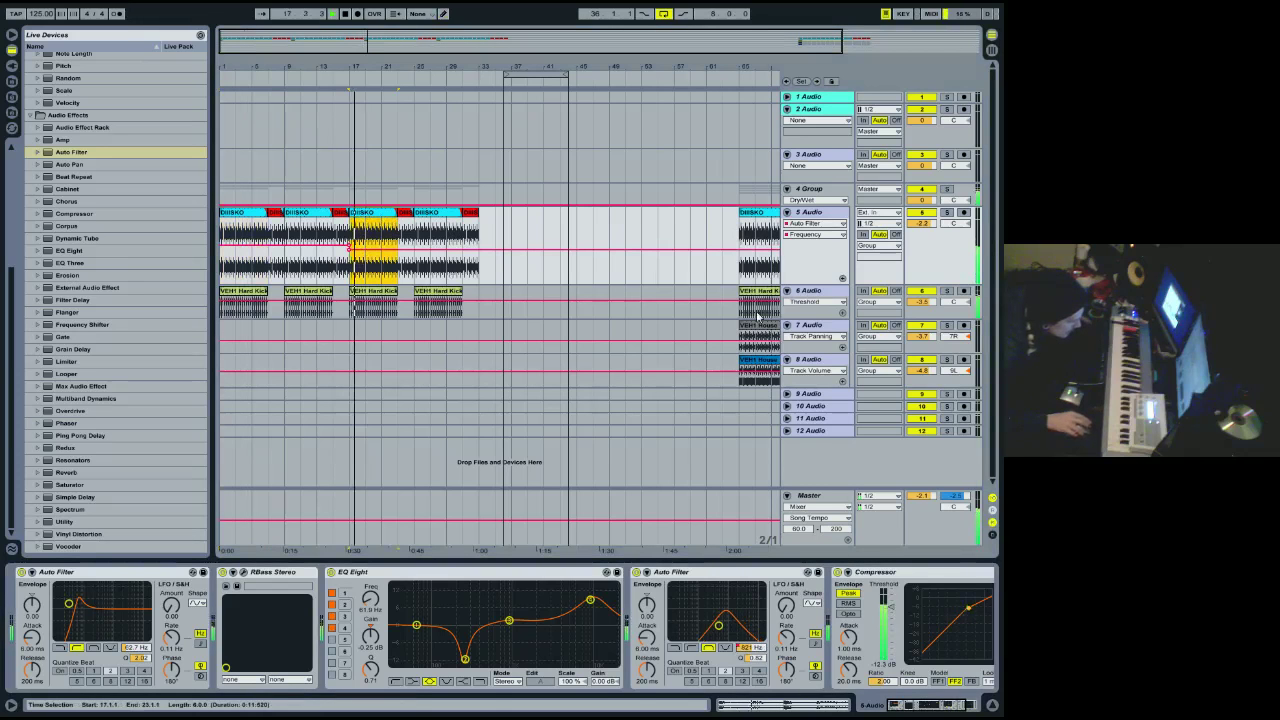
Paste the grey House Loop clip four times on track 7 to fill bars 1–33.
{"action": "left_click", "coordinate": [232, 336]}
{"action": "key", "text": "ctrl+v"}
{"action": "key", "text": "ctrl+v"}
{"action": "key", "text": "ctrl+v"}
{"action": "key", "text": "ctrl+v"}
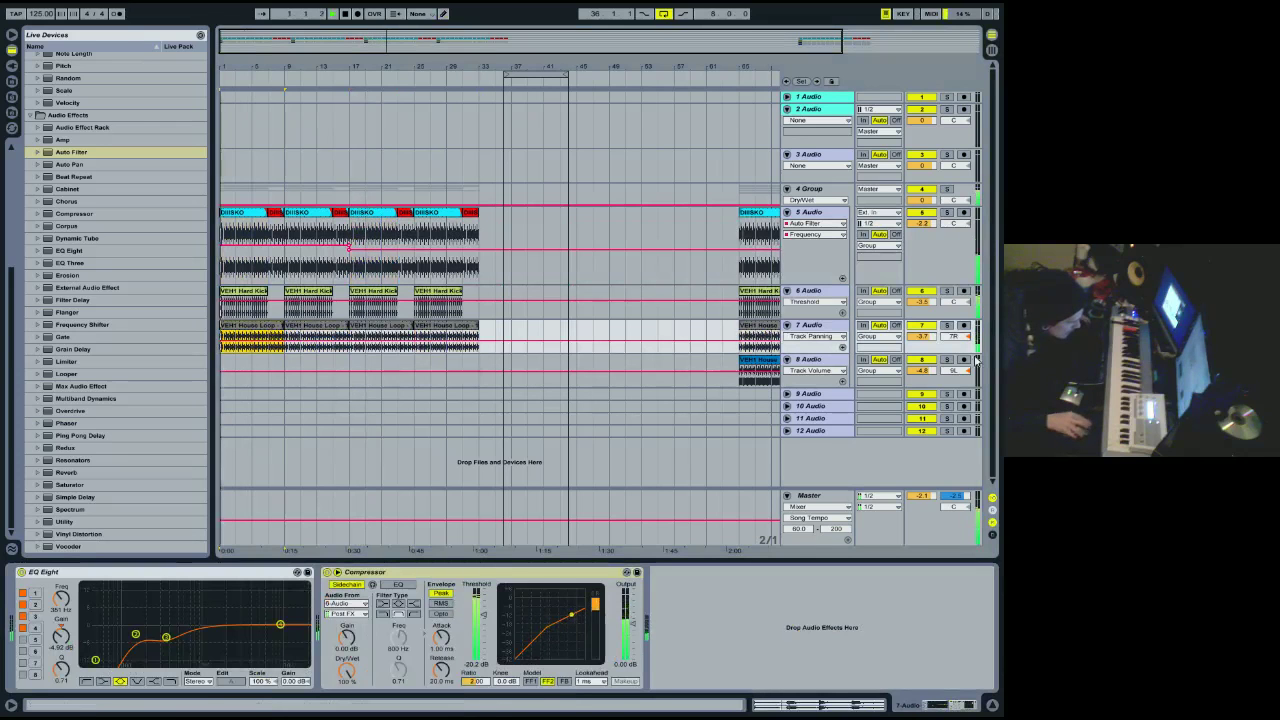
Lower the group track's Auto Filter frequency to 282 Hz, enlarge the track's lane and show the filter's on/off automation.
{"action": "left_click", "coordinate": [840, 193]}
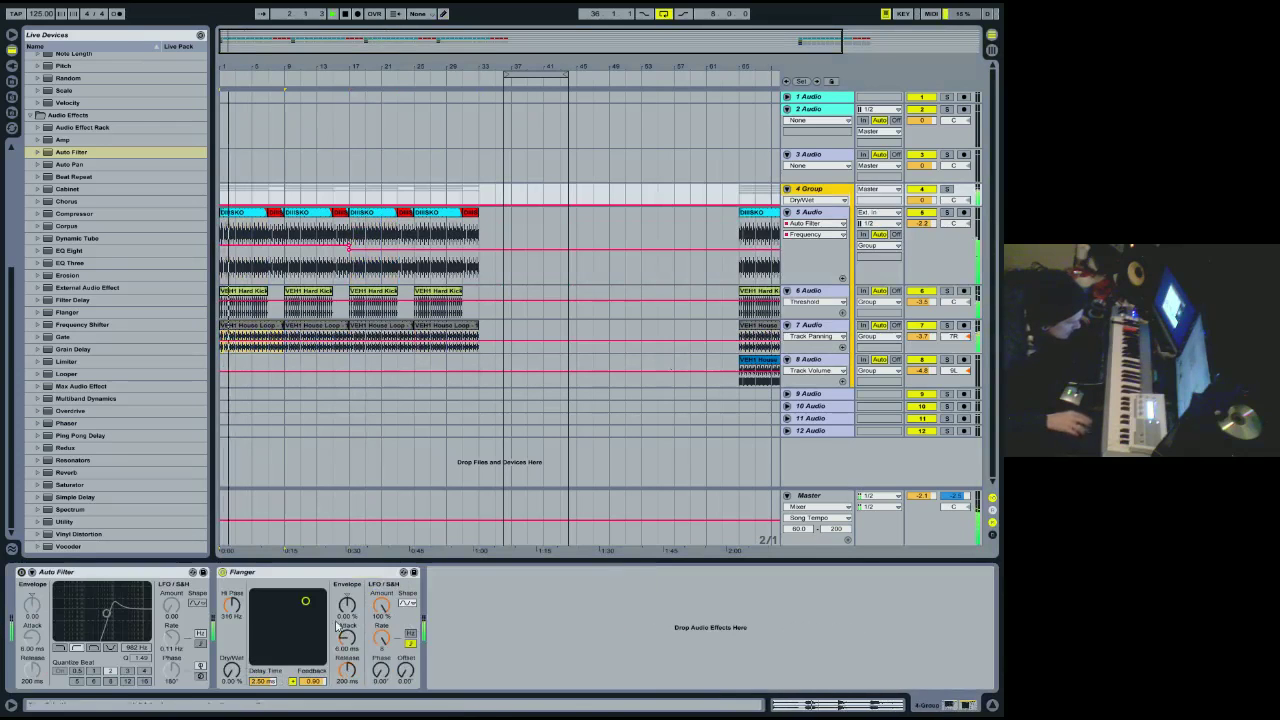
{"action": "left_click_drag", "start_coordinate": [106, 613], "coordinate": [89, 613]}
{"action": "left_click_drag", "start_coordinate": [920, 206], "coordinate": [920, 239]}
{"action": "left_click", "coordinate": [22, 572]}
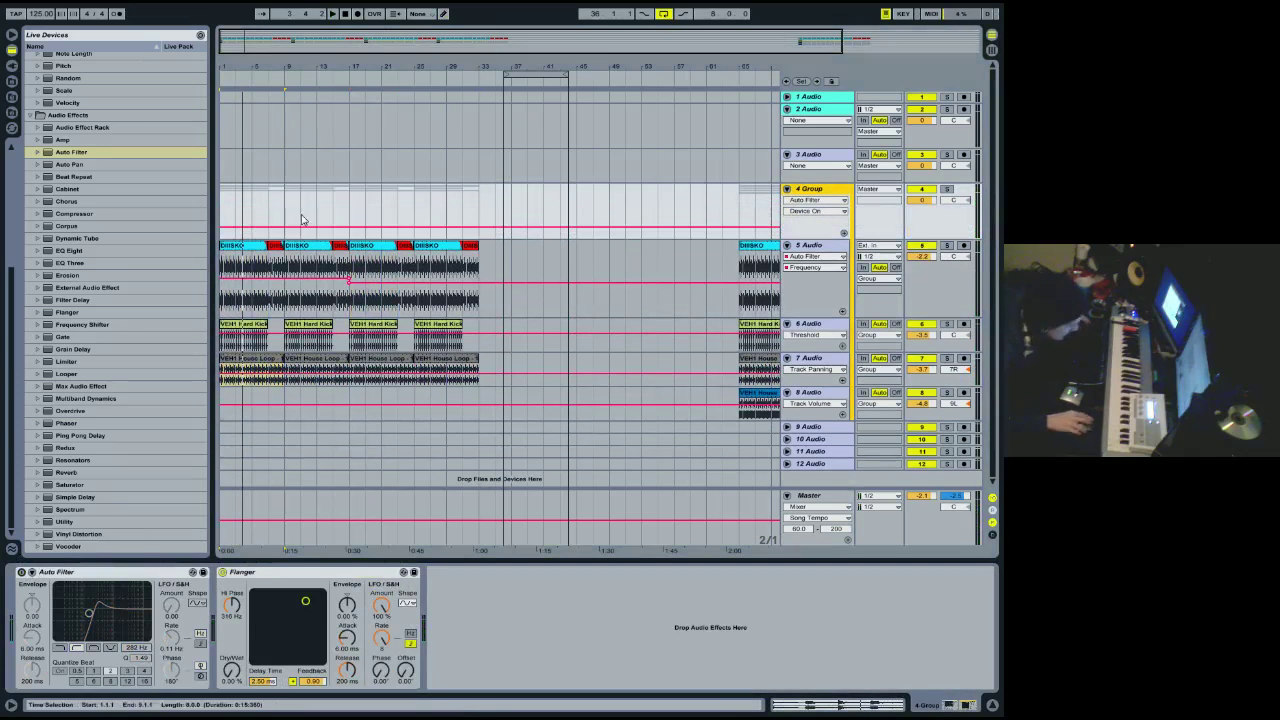
{"action": "left_click", "coordinate": [22, 572]}
Draw automation switching the group's Auto Filter off from bar 33 and play the transition from about bar 29.
{"action": "key", "text": "ctrl+b"}
{"action": "left_click", "coordinate": [487, 215]}
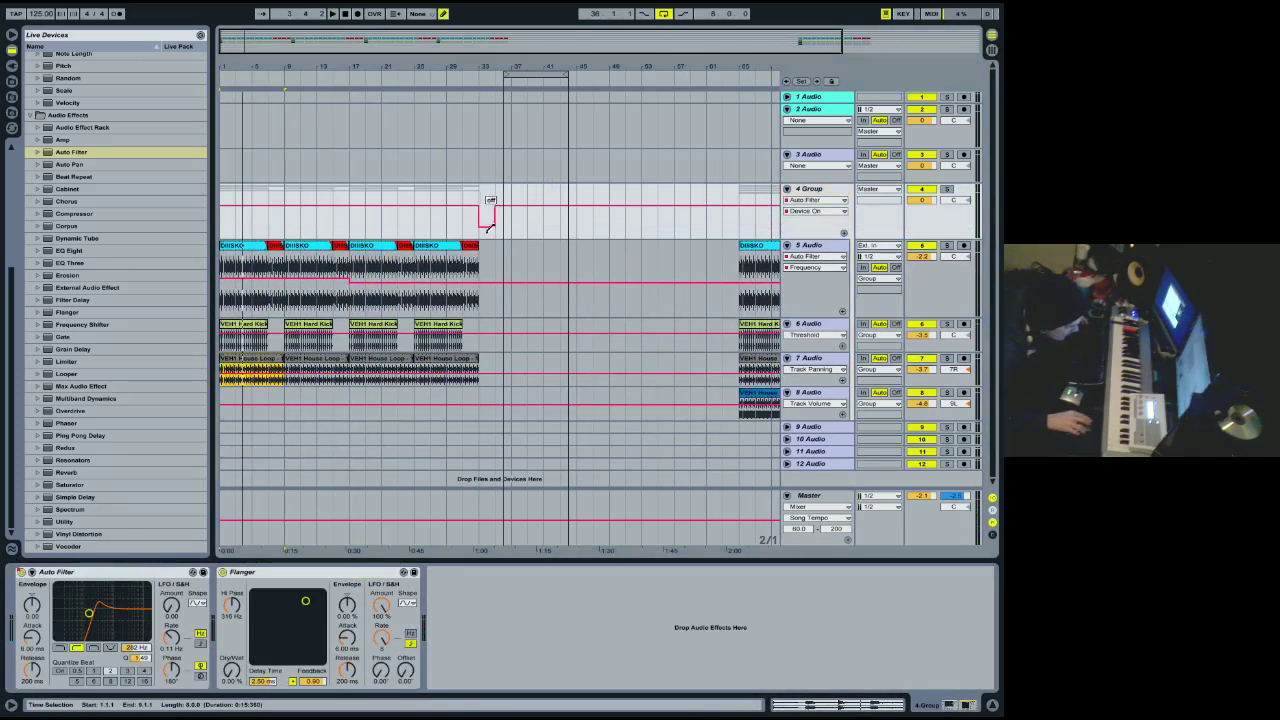
{"action": "left_click", "coordinate": [497, 212]}
{"action": "left_click", "coordinate": [449, 82]}
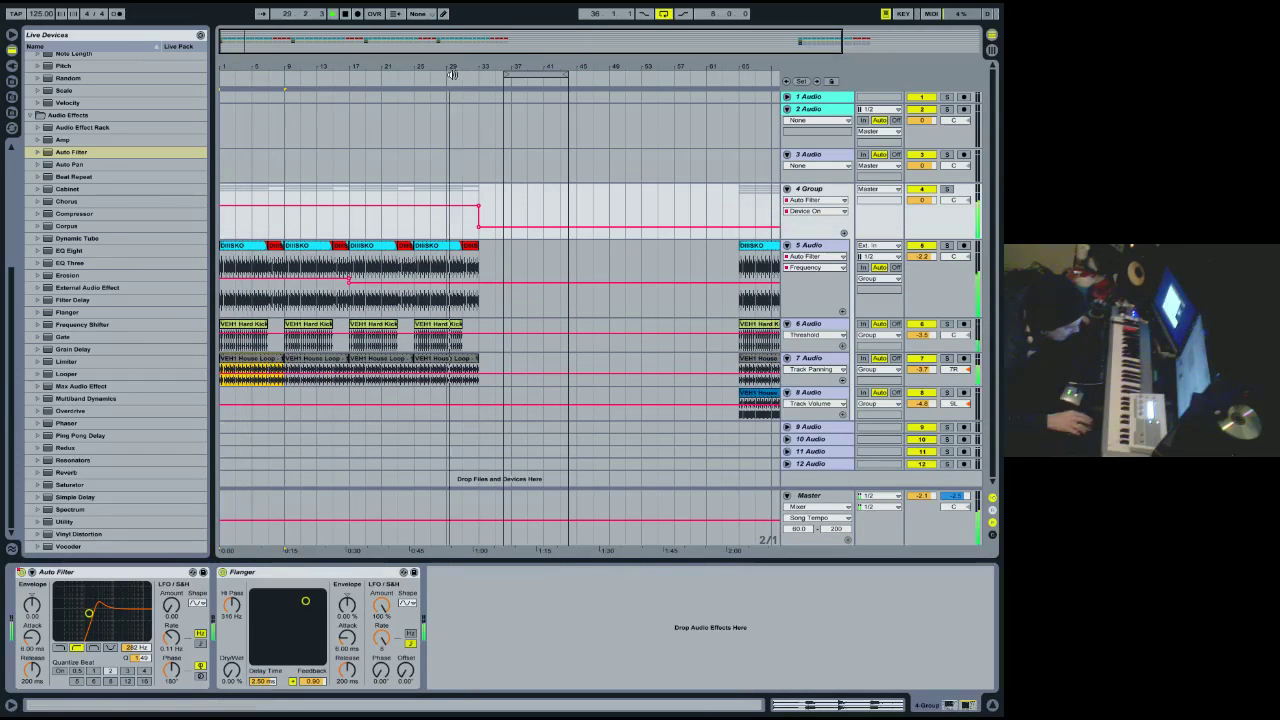
{"action": "left_click_drag", "start_coordinate": [467, 68], "coordinate": [467, 42]}
{"action": "left_click", "coordinate": [705, 272]}
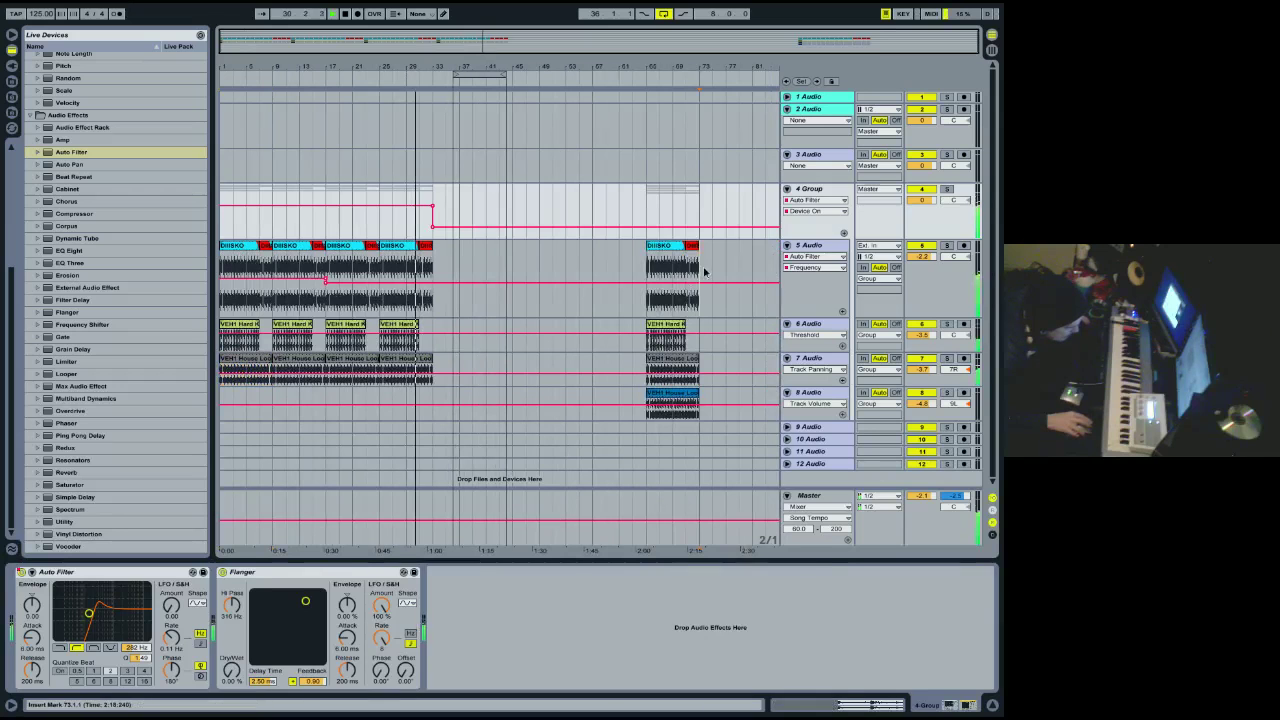
Recolour the DIIISKO clips in bars 1–33 of track 5 dark pink and play from about bar 21.
{"action": "left_click_drag", "start_coordinate": [434, 267], "coordinate": [222, 258]}
{"action": "key", "text": "space"}
{"action": "right_click", "coordinate": [250, 248]}
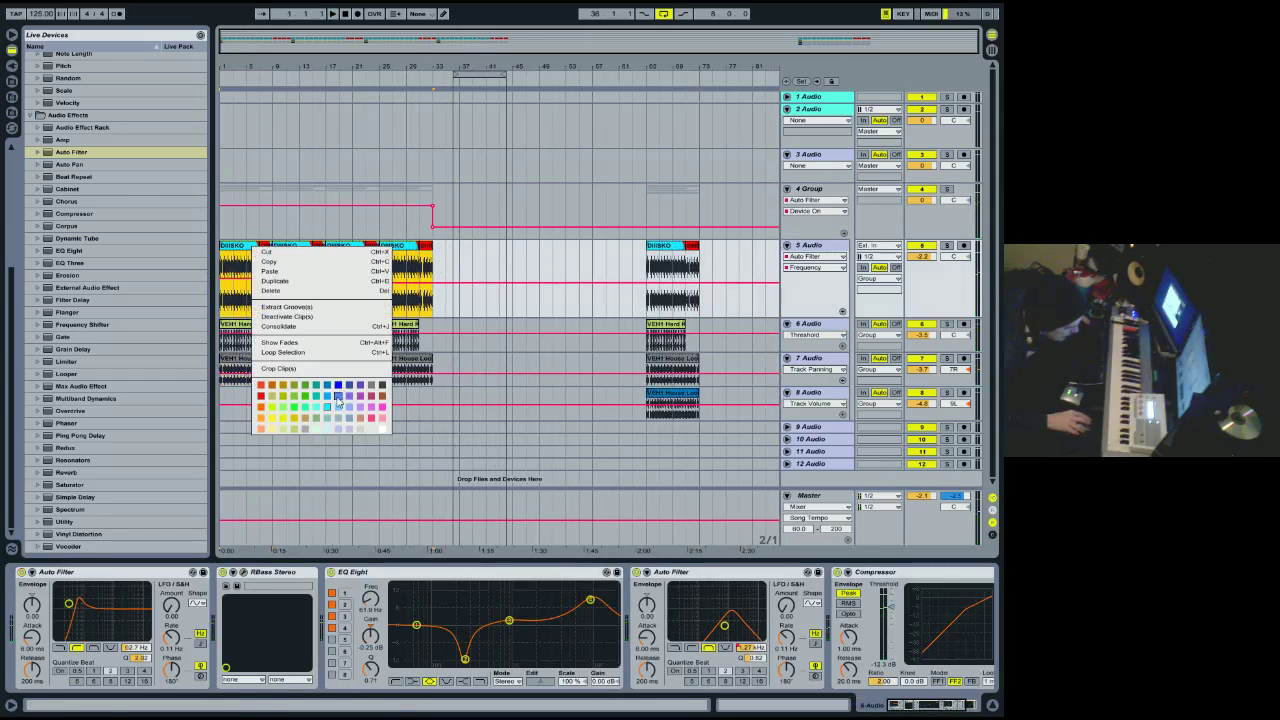
{"action": "left_click", "coordinate": [366, 406]}
{"action": "left_click", "coordinate": [377, 89]}
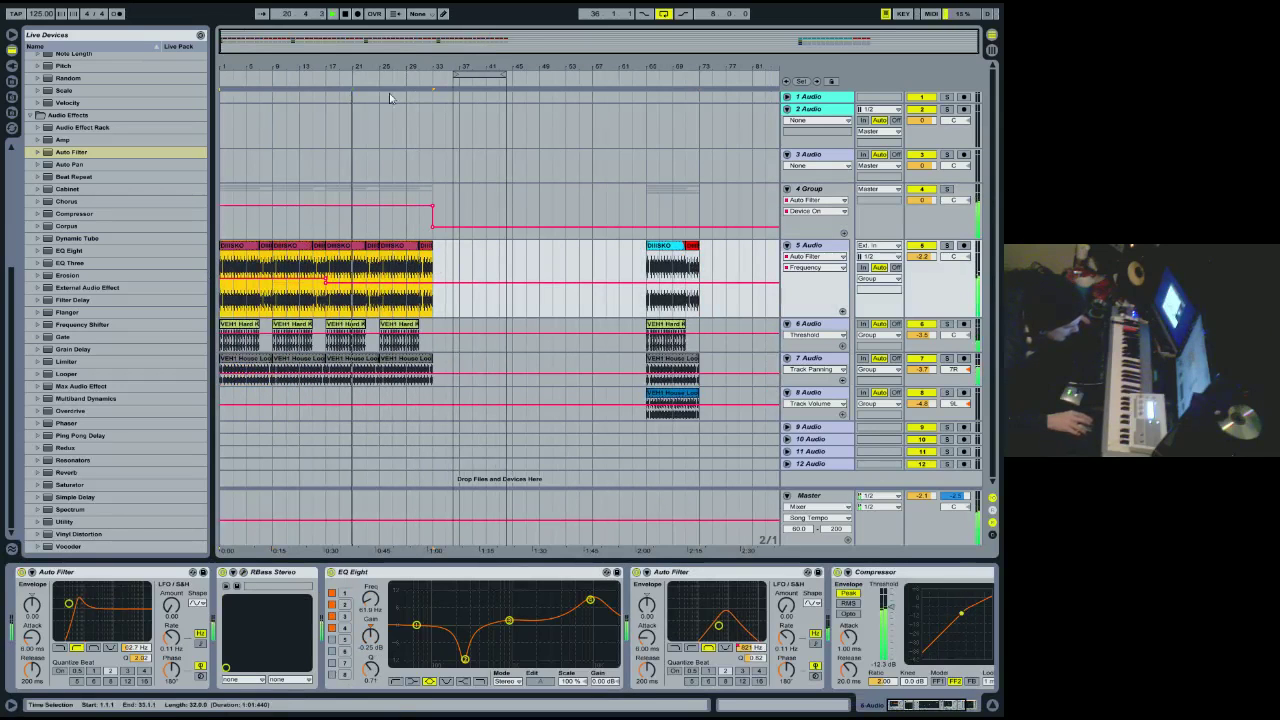
{"action": "left_click", "coordinate": [371, 84]}
{"action": "left_click", "coordinate": [355, 82]}
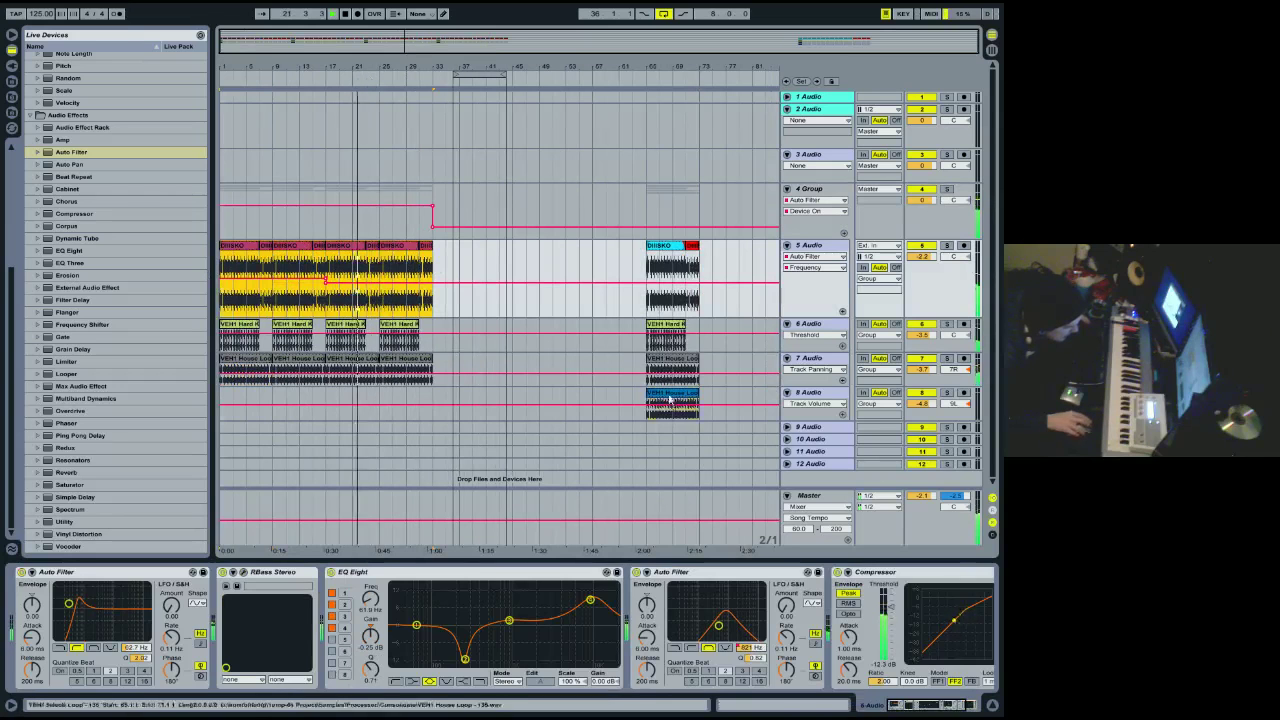
Paste the blue House Loop clip twice on track 8 from bar 17 and set that track's volume to -6.2 dB.
{"action": "left_click", "coordinate": [672, 393]}
{"action": "left_click", "coordinate": [325, 402]}
{"action": "key", "text": "ctrl+v"}
{"action": "key", "text": "ctrl+v"}
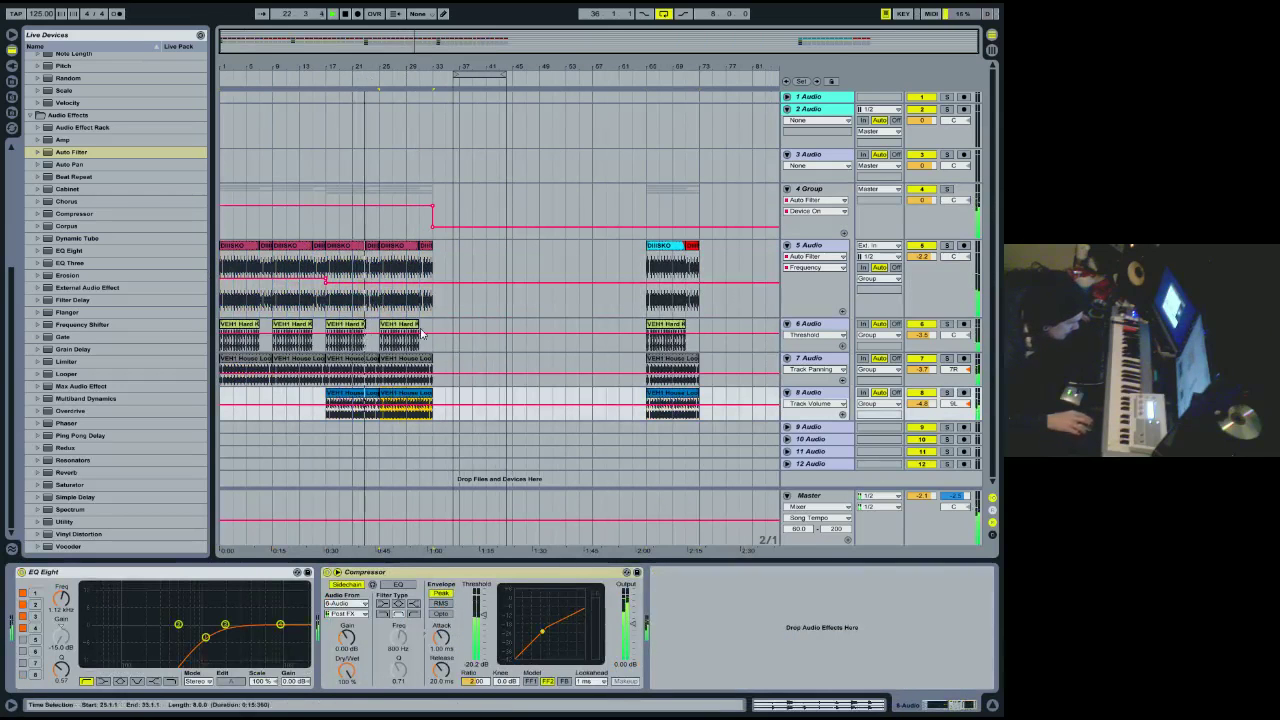
{"action": "left_click_drag", "start_coordinate": [928, 404], "coordinate": [928, 418]}
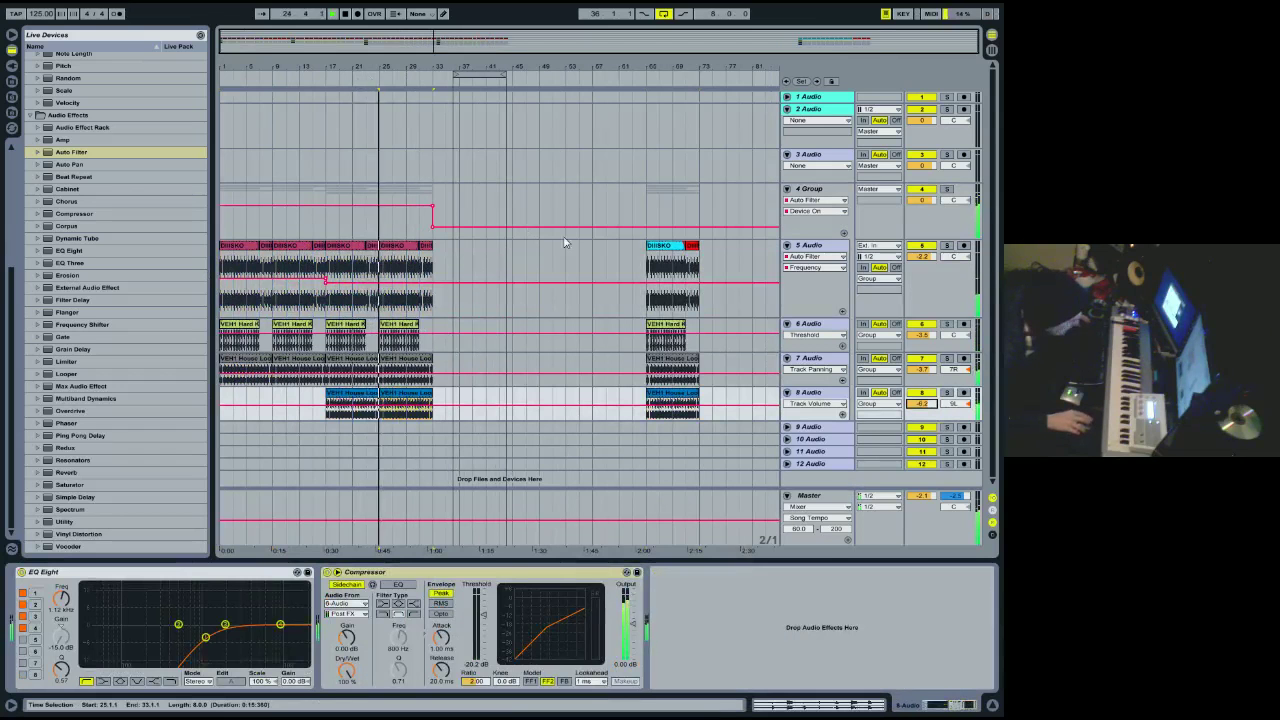
Copy the full section at bars 65–73 of tracks 5–8 to bar 33 and duplicate it at bar 41.
{"action": "left_click", "coordinate": [812, 189]}
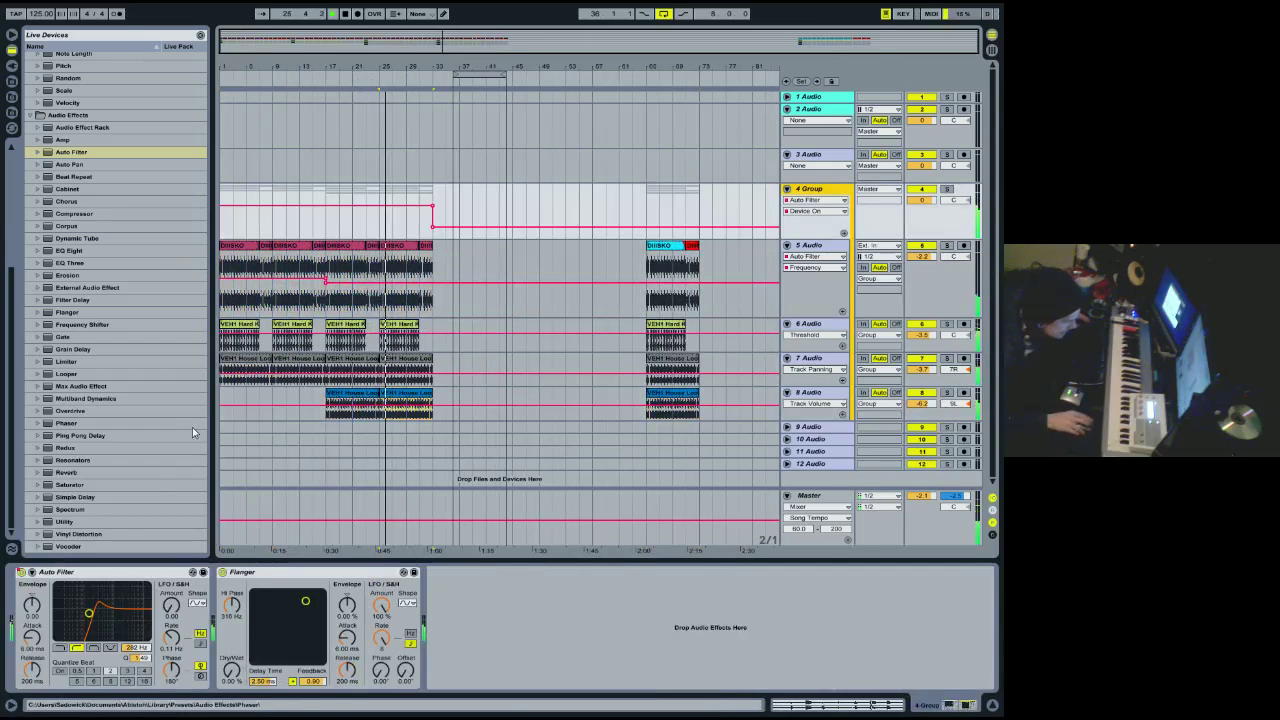
{"action": "left_click_drag", "start_coordinate": [648, 267], "coordinate": [704, 403]}
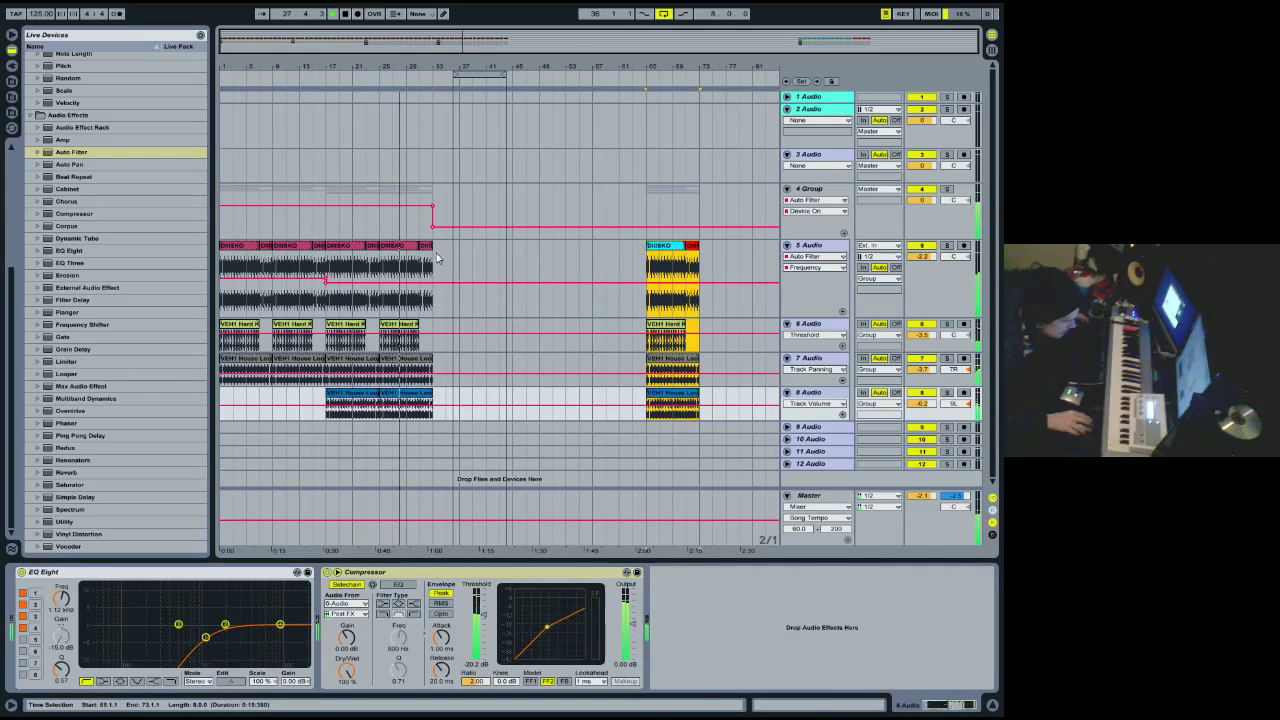
{"action": "left_click_drag", "start_coordinate": [688, 335], "coordinate": [478, 265]}
{"action": "key", "text": "ctrl+d"}
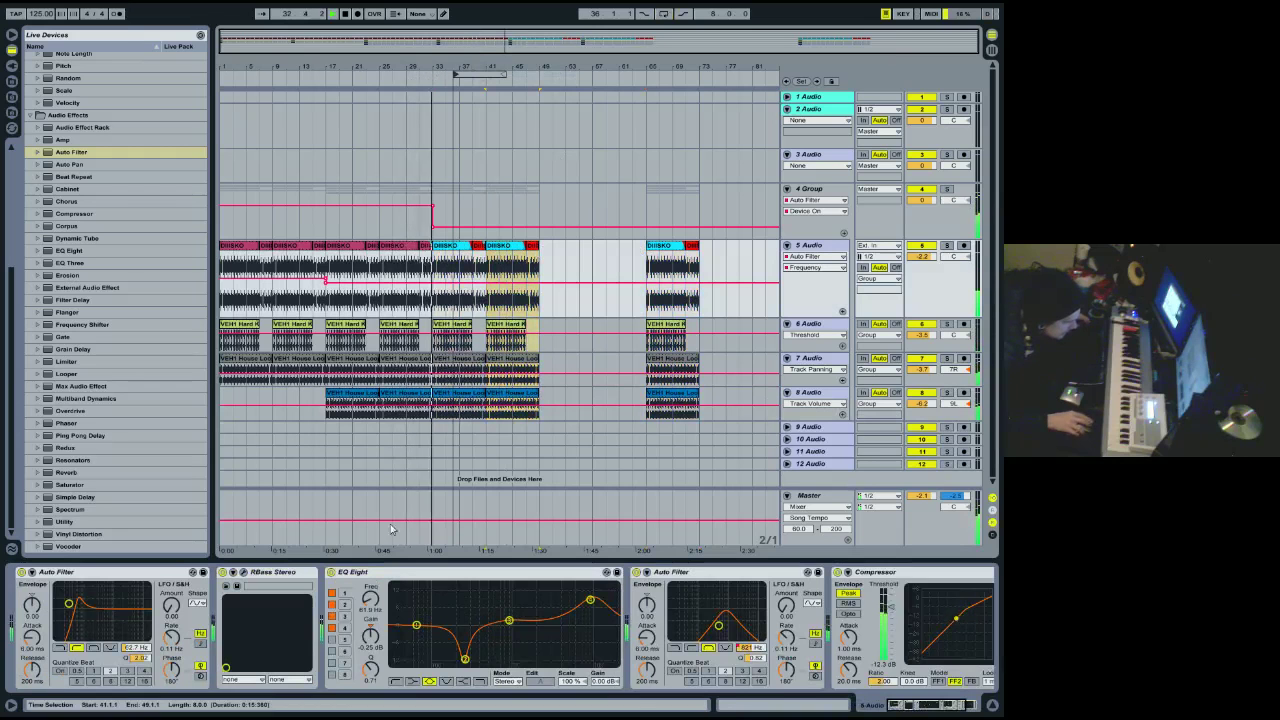
Automate track 5's second Auto Filter to switch off from bar 33 and play the transition.
{"action": "left_click", "coordinate": [868, 206]}
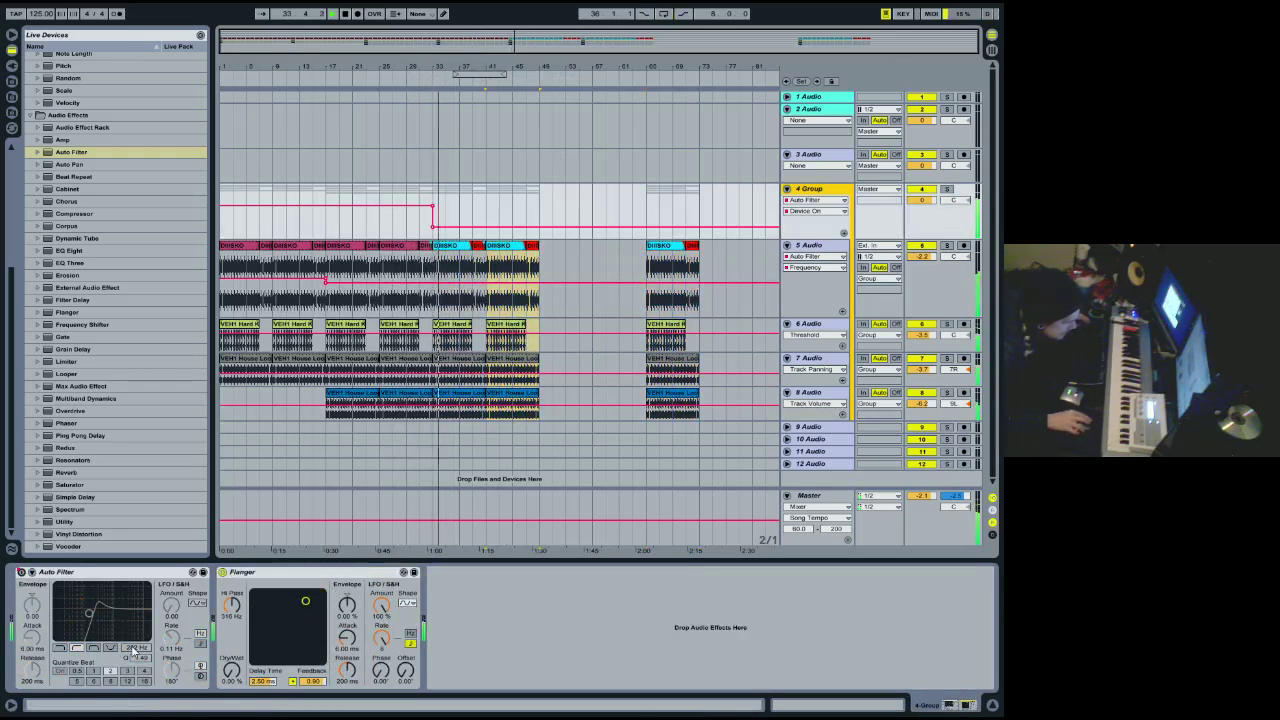
{"action": "left_click", "coordinate": [944, 289]}
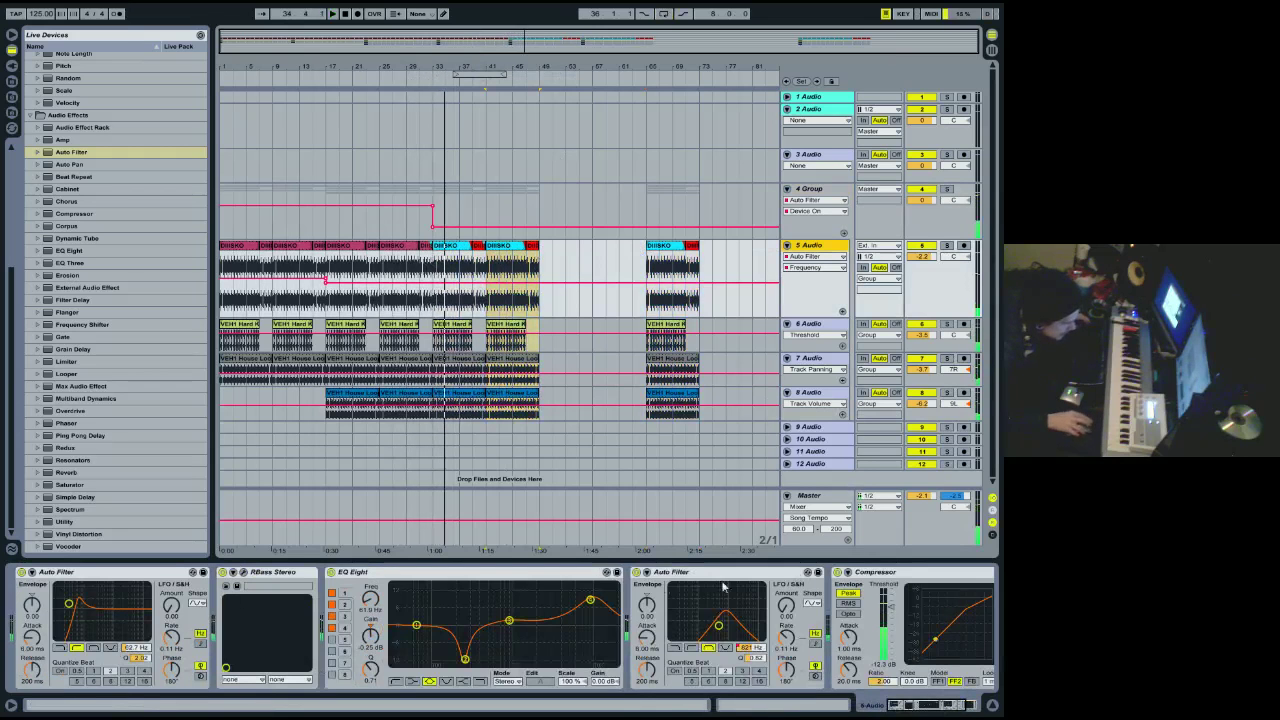
{"action": "left_click", "coordinate": [636, 573]}
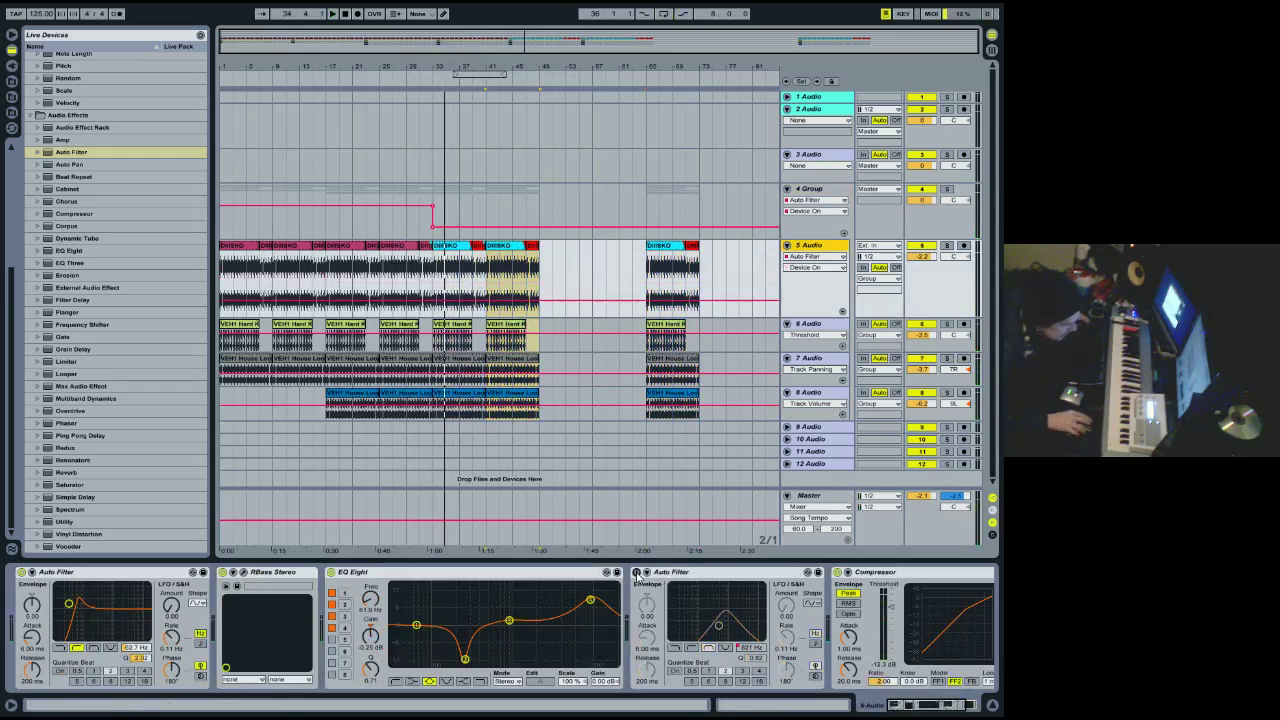
{"action": "left_click", "coordinate": [422, 305]}
{"action": "key", "text": "space"}
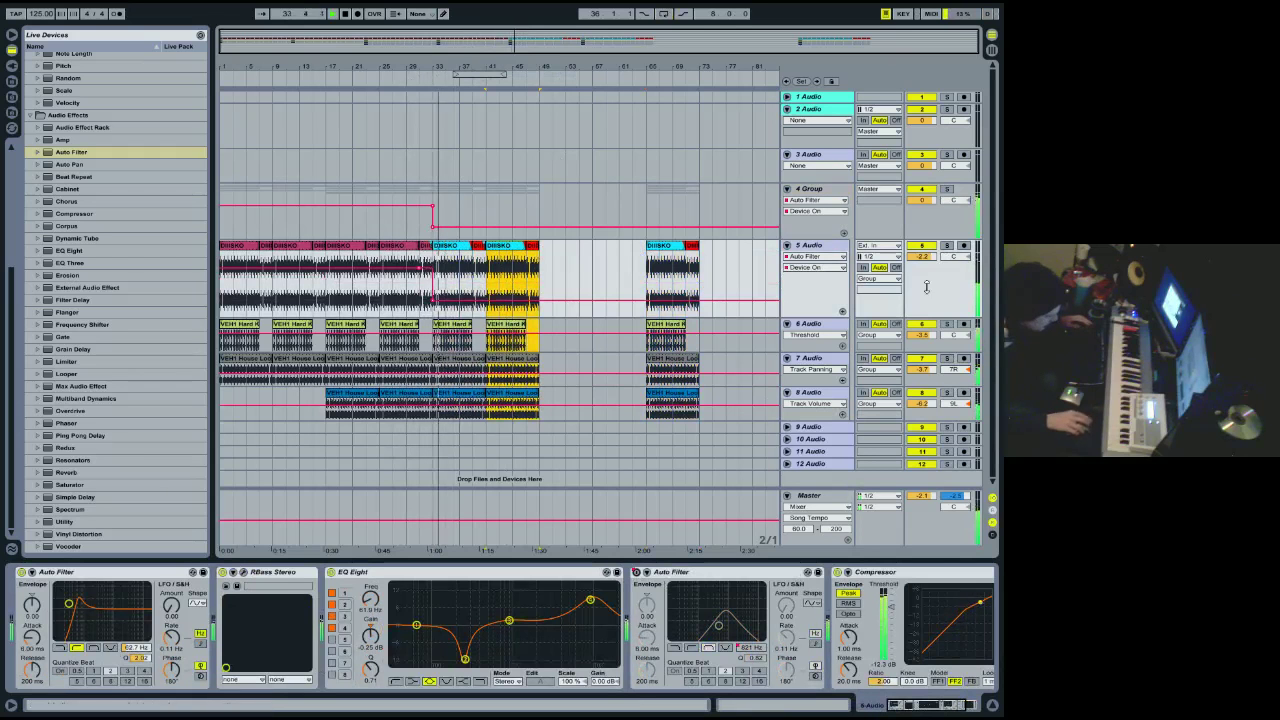
Redraw the group Auto Filter's Device On automation so it switches off around bar 47, and play from about bar 33.
{"action": "left_click", "coordinate": [952, 221]}
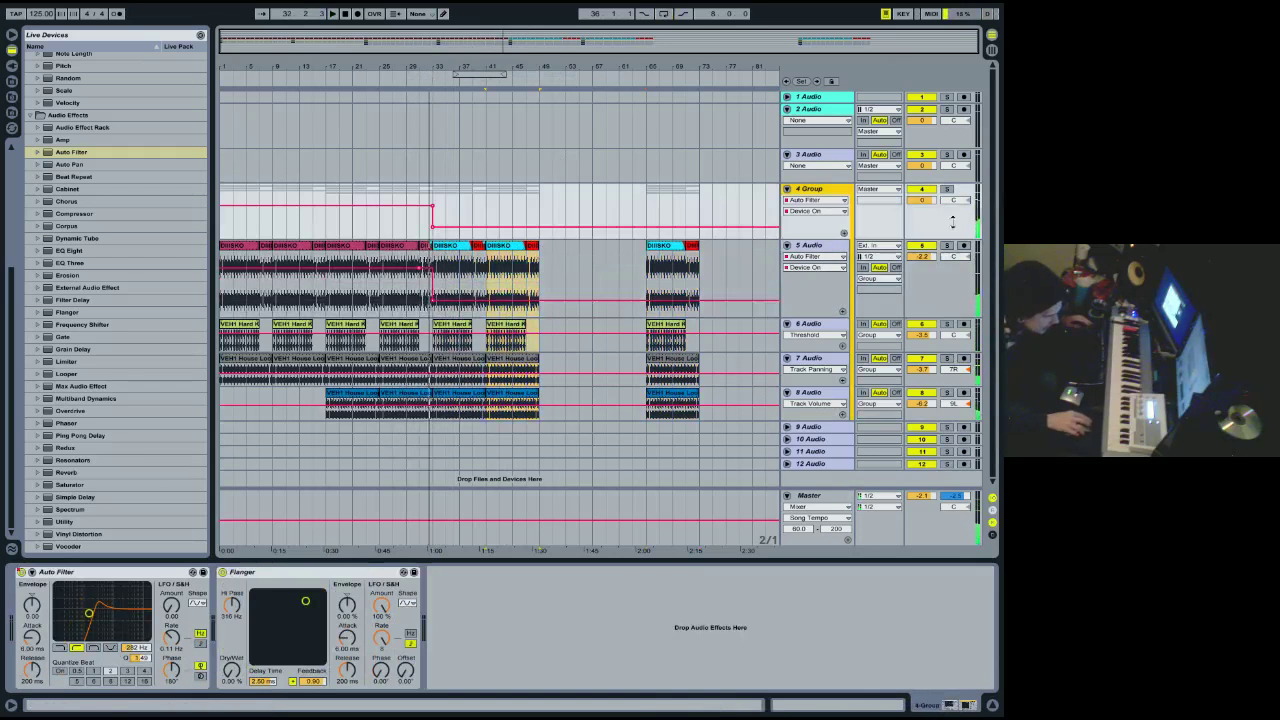
{"action": "left_click", "coordinate": [143, 649]}
{"action": "key", "text": "space"}
{"action": "left_click", "coordinate": [20, 572]}
{"action": "key", "text": "ctrl+b"}
{"action": "key", "text": "ctrl+b"}
{"action": "left_click", "coordinate": [437, 220]}
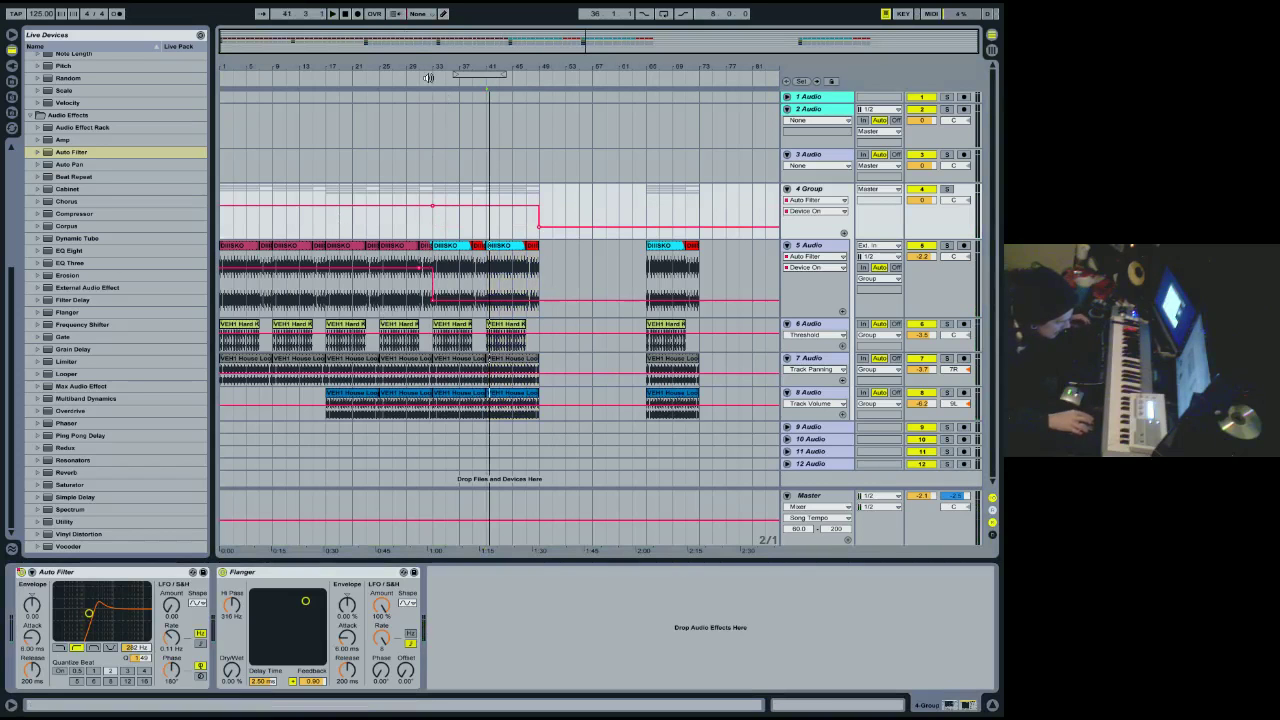
{"action": "left_click", "coordinate": [425, 75]}
{"action": "key", "text": "ctrl+b"}
{"action": "left_click", "coordinate": [536, 217]}
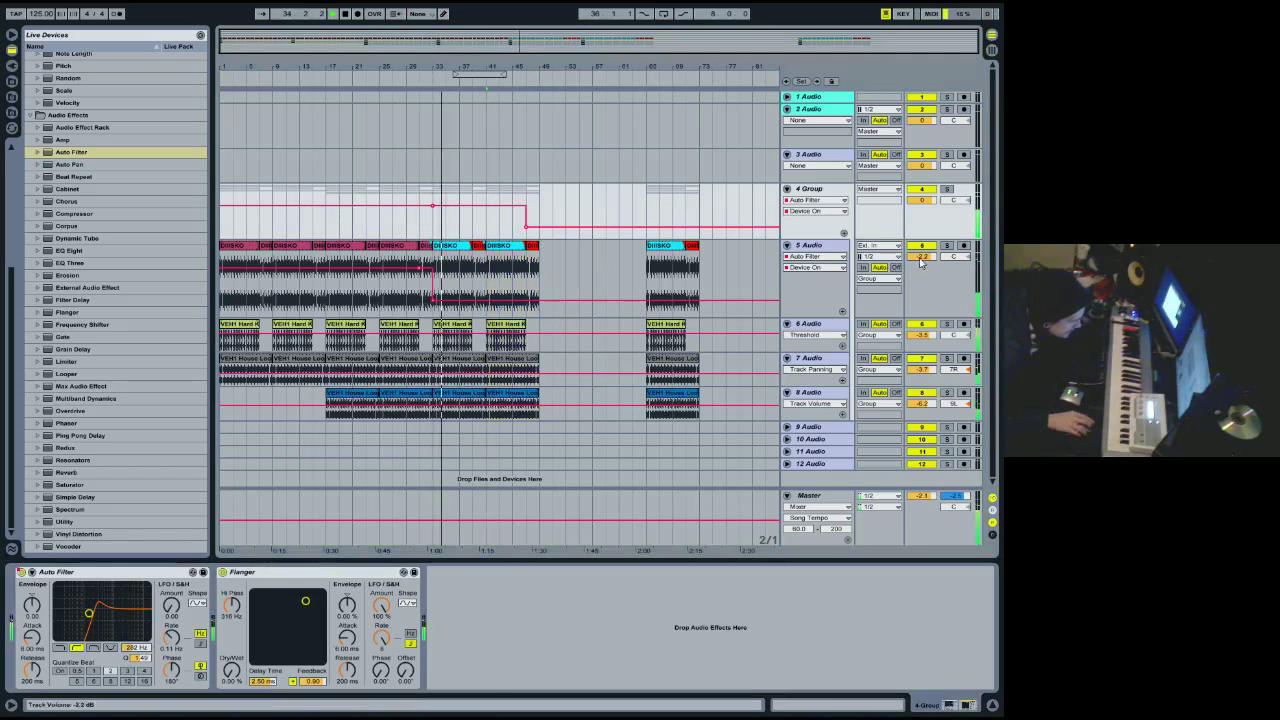
Move the section at bars 65–73 of tracks 5–8 to bar 49 and lengthen it to fill bars 49–65.
{"action": "left_click_drag", "start_coordinate": [698, 405], "coordinate": [576, 323]}
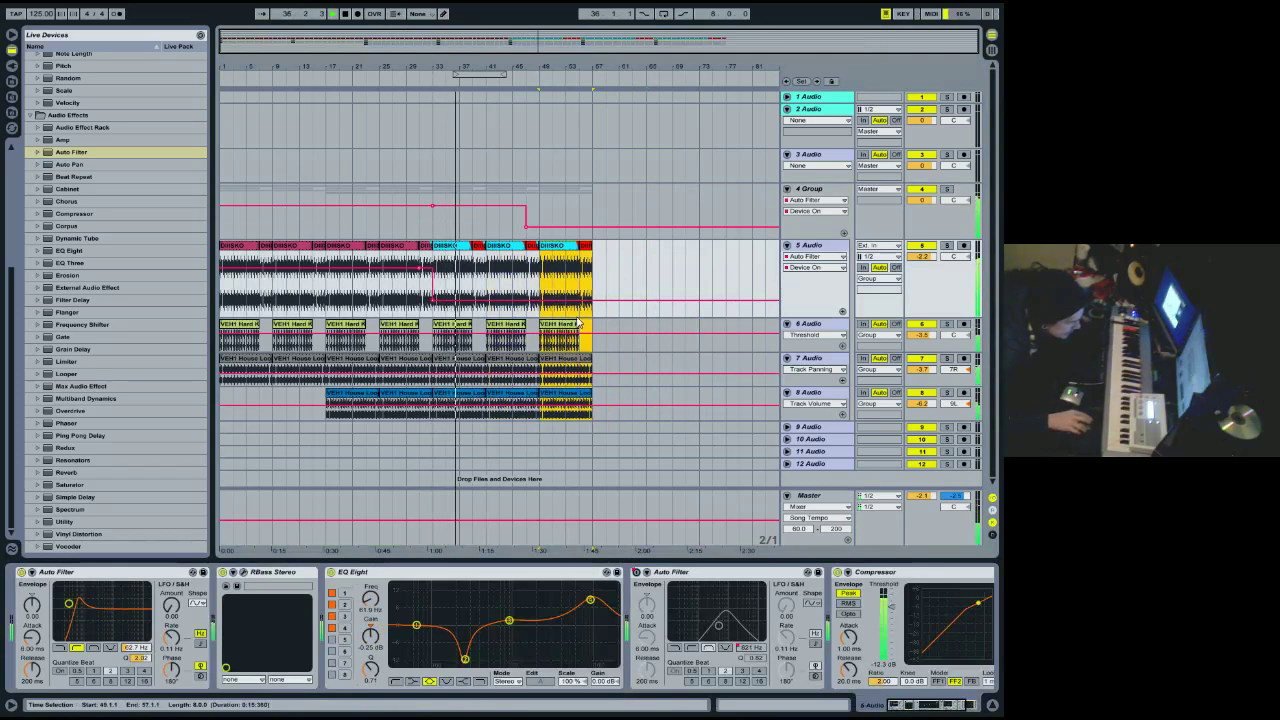
{"action": "key", "text": "ctrl+d"}
{"action": "left_click_drag", "start_coordinate": [579, 246], "coordinate": [630, 248]}
{"action": "left_click", "coordinate": [620, 326]}
{"action": "left_click_drag", "start_coordinate": [629, 324], "coordinate": [646, 358]}
{"action": "left_click", "coordinate": [582, 359]}
{"action": "left_click", "coordinate": [580, 392], "text": "shift"}
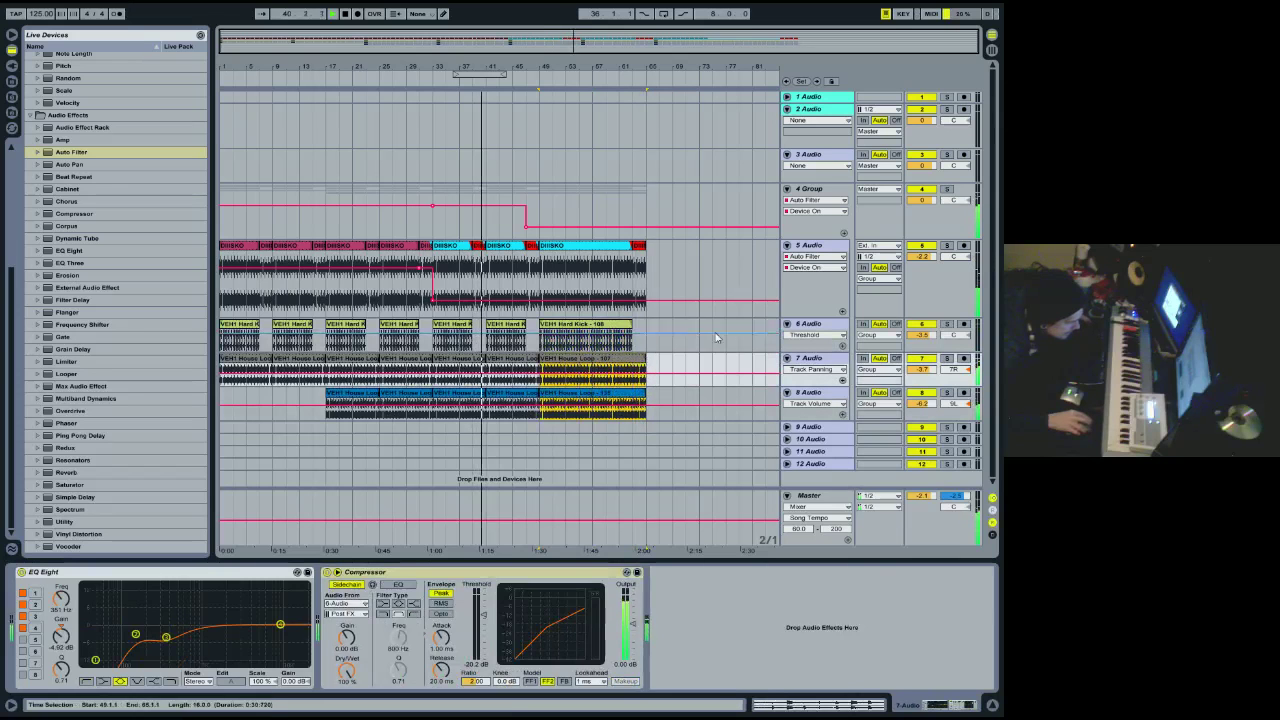
Draw Flanger Dry/Wet automation on the group, rising from 0 at bar 41 to about 57% at bar 49 and dropping straight back.
{"action": "left_click", "coordinate": [930, 229]}
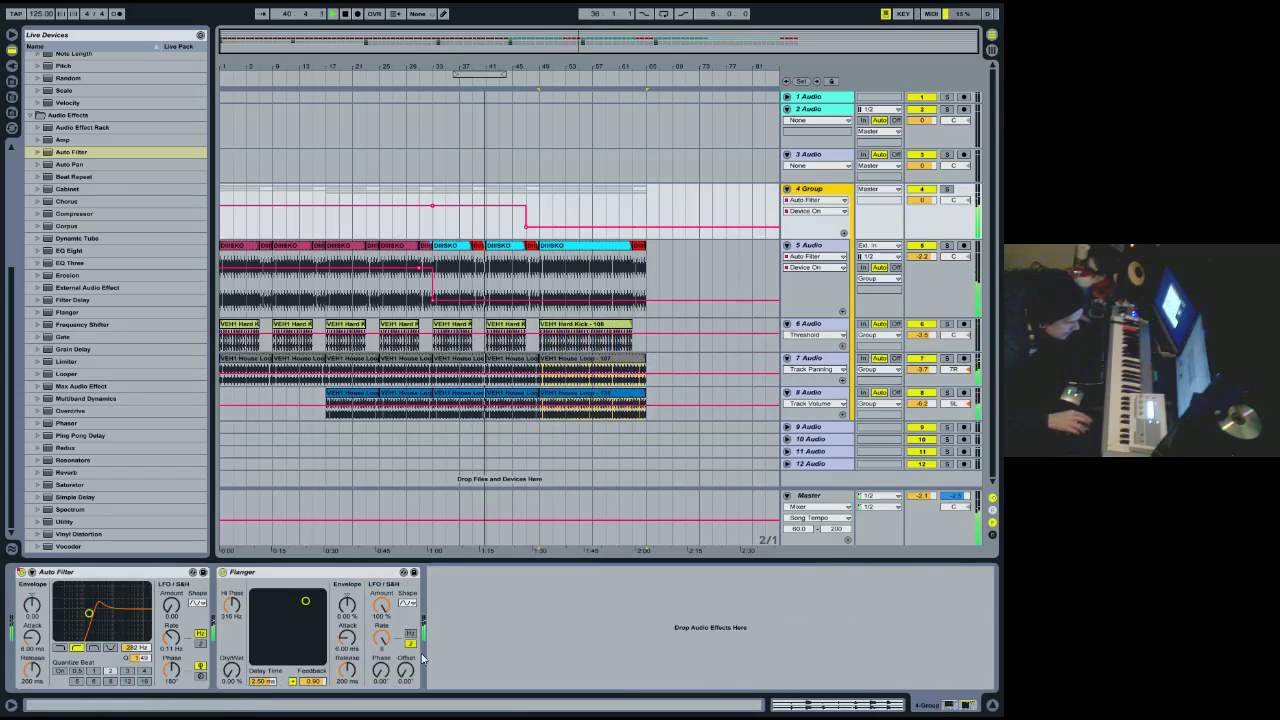
{"action": "left_click", "coordinate": [531, 217]}
{"action": "key", "text": "b"}
{"action": "left_click", "coordinate": [526, 217]}
{"action": "left_click_drag", "start_coordinate": [526, 238], "coordinate": [503, 238]}
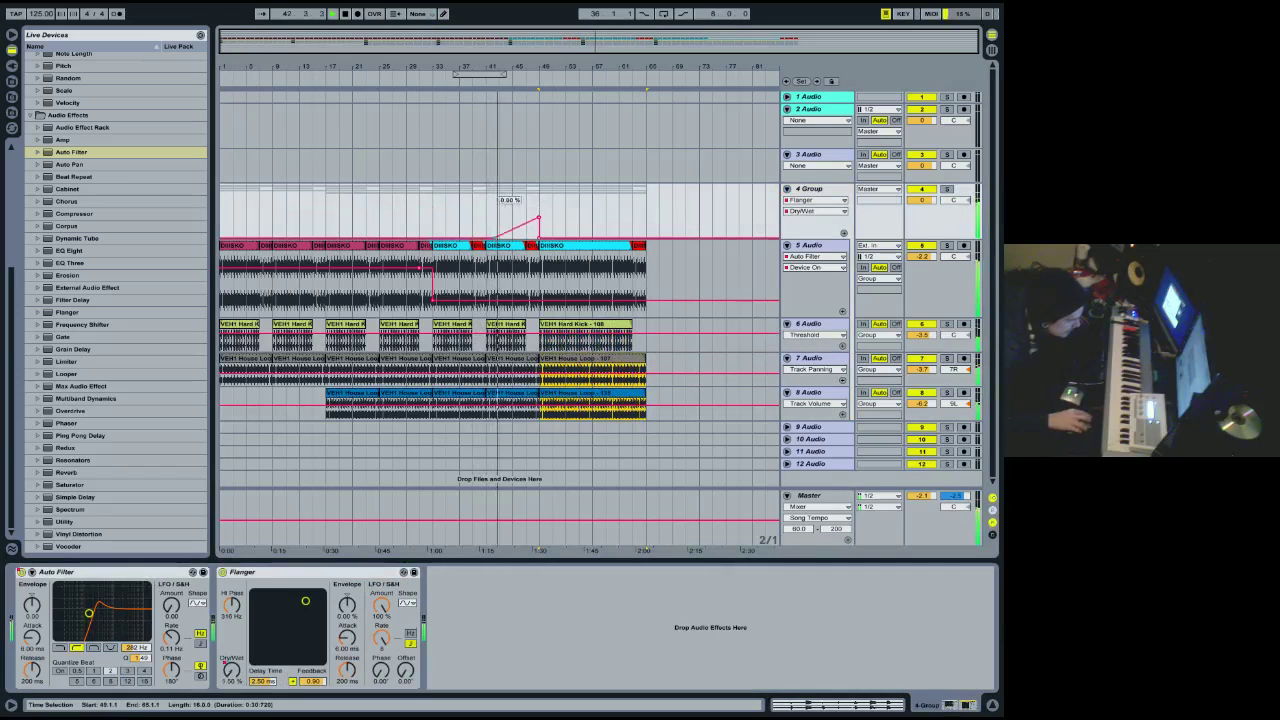
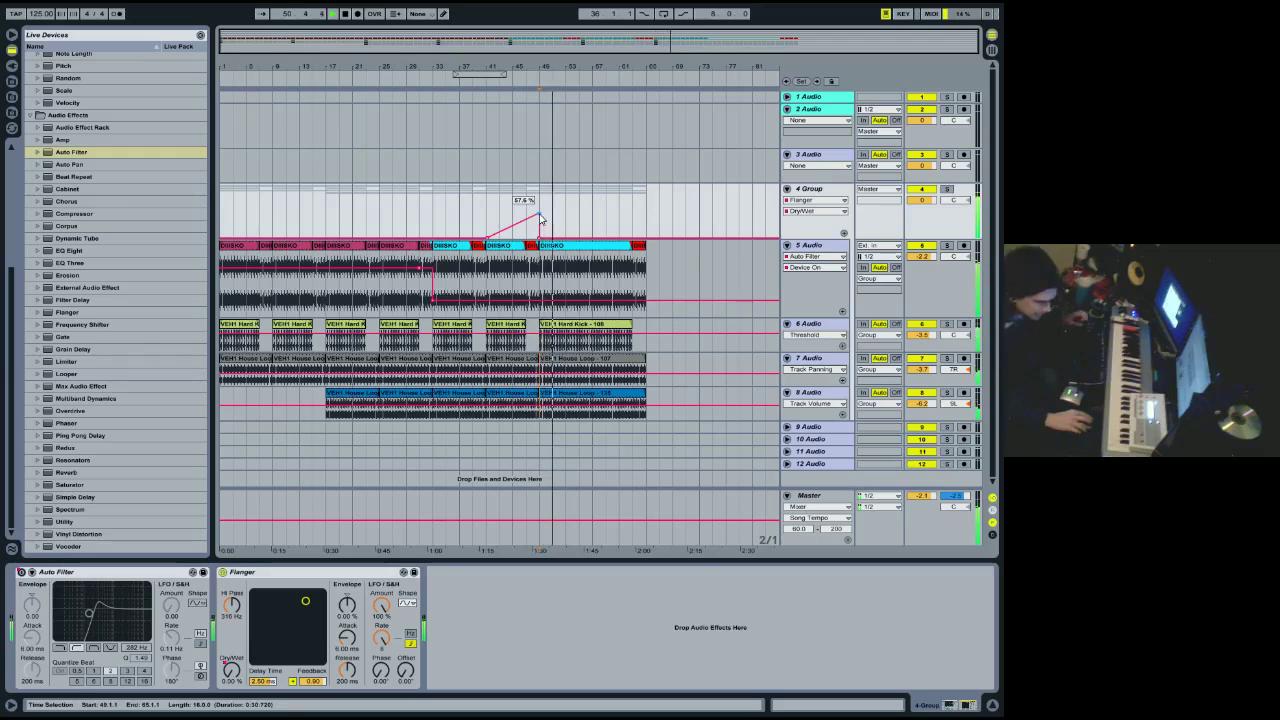
Audition the crash samples in the VEH1 Cymbals folder of Vengeance Essential House Vol.1 and select VEH1 Crash - 08.wav.
{"action": "left_click_drag", "start_coordinate": [966, 218], "coordinate": [952, 210]}
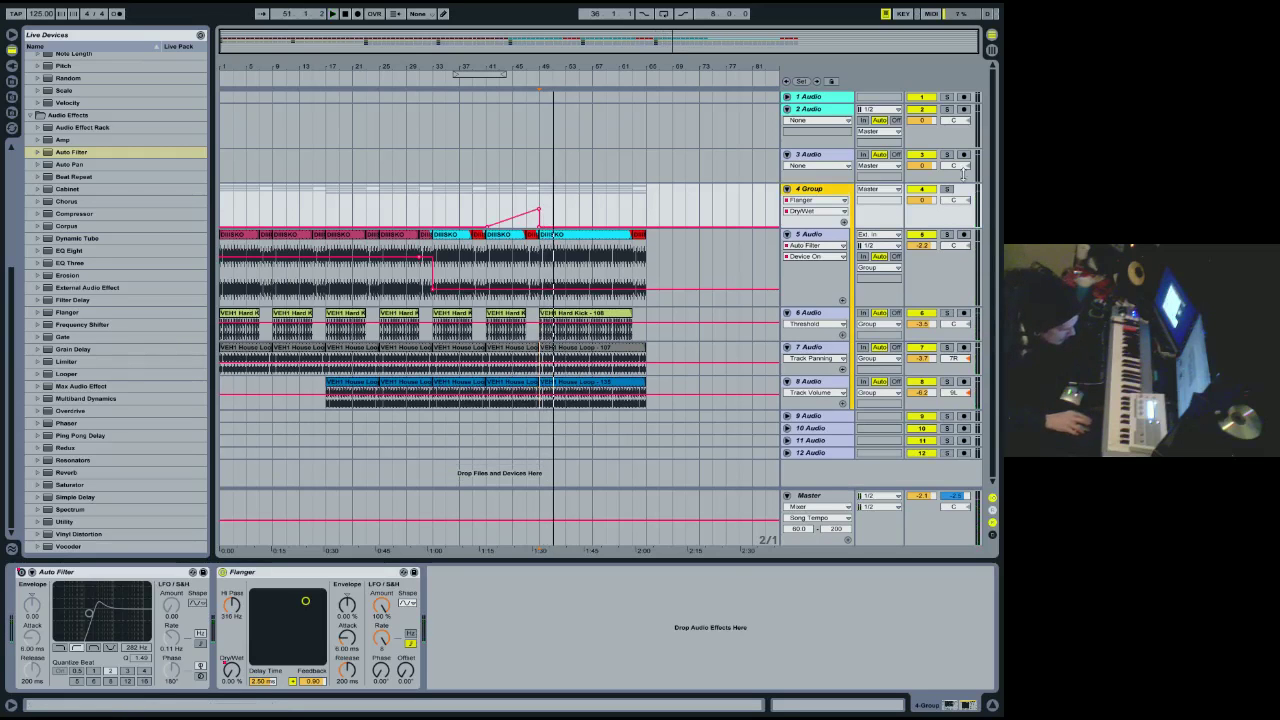
{"action": "left_click", "coordinate": [11, 81]}
{"action": "scroll", "coordinate": [12, 262], "scroll_direction": "up", "scroll_amount": 1}
{"action": "left_click_drag", "start_coordinate": [11, 263], "coordinate": [12, 168]}
{"action": "left_click", "coordinate": [38, 145]}
{"action": "left_click", "coordinate": [36, 82]}
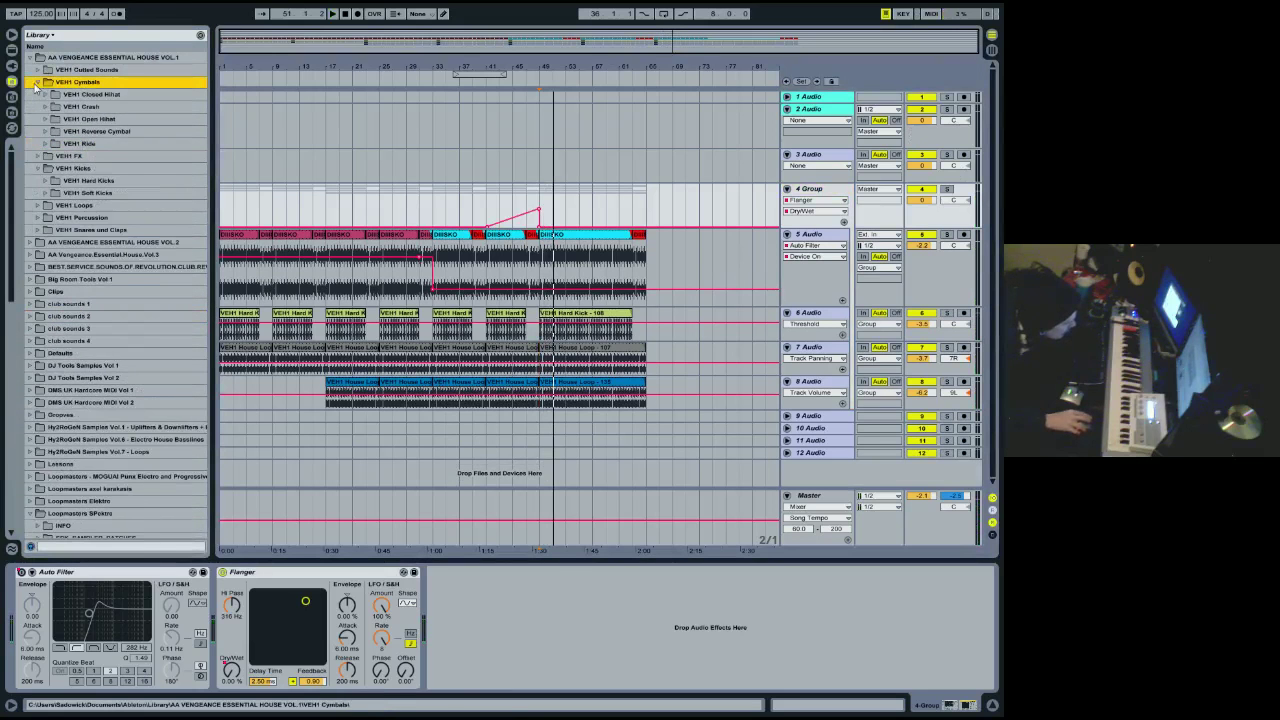
{"action": "left_click", "coordinate": [46, 108]}
{"action": "left_click", "coordinate": [83, 133]}
{"action": "left_click", "coordinate": [92, 193]}
{"action": "key", "text": "Down"}
{"action": "key", "text": "Down"}
{"action": "key", "text": "Up"}
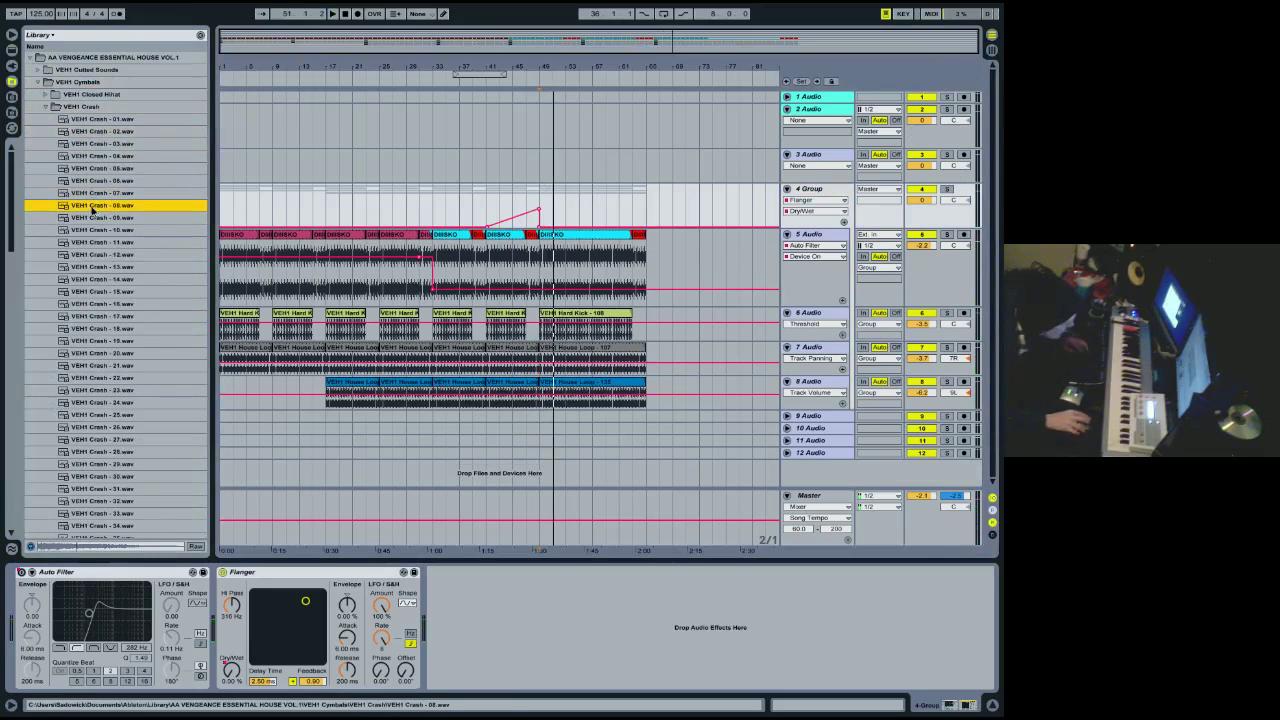
Place the crash sample on track 2 at bar 49 and set that track's volume to -11.8 dB.
{"action": "left_click", "coordinate": [541, 128]}
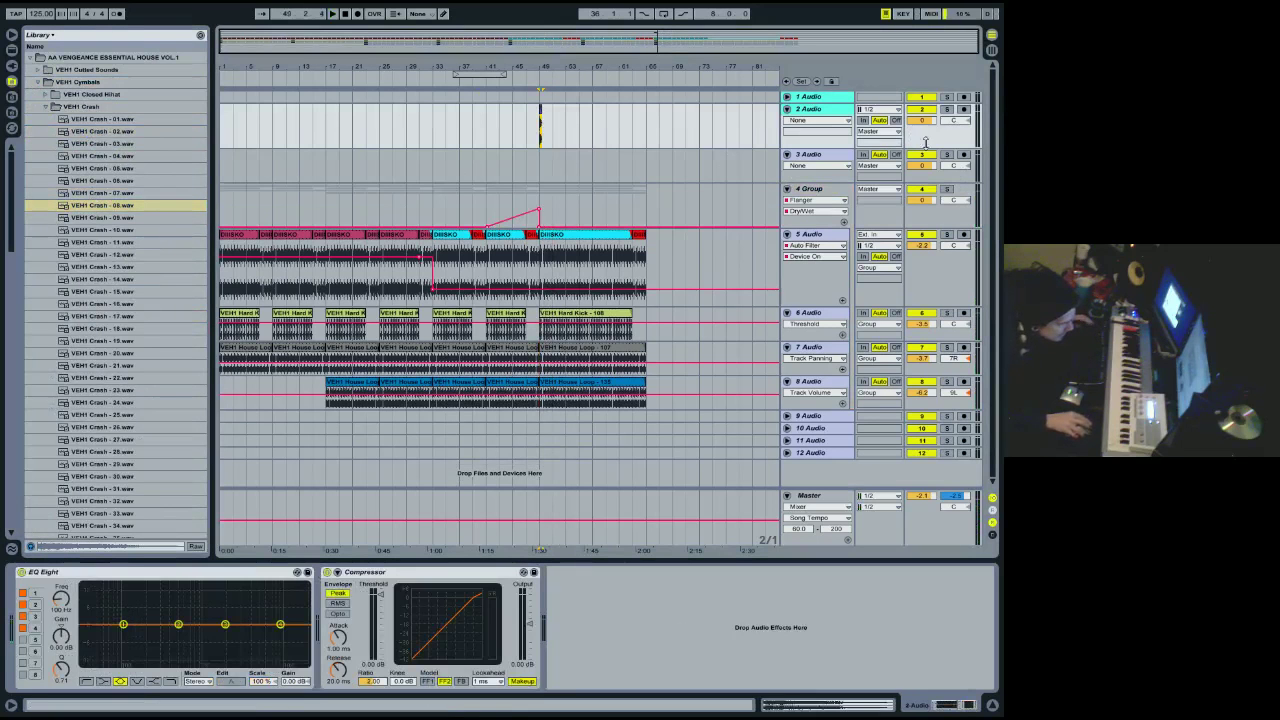
{"action": "mouse_move", "coordinate": [924, 121]}
{"action": "left_mouse_down"}
{"action": "mouse_move", "coordinate": [924, 148]}
{"action": "mouse_move", "coordinate": [924, 134]}
{"action": "left_mouse_up"}
{"action": "key", "text": "space"}
{"action": "key", "text": "space"}
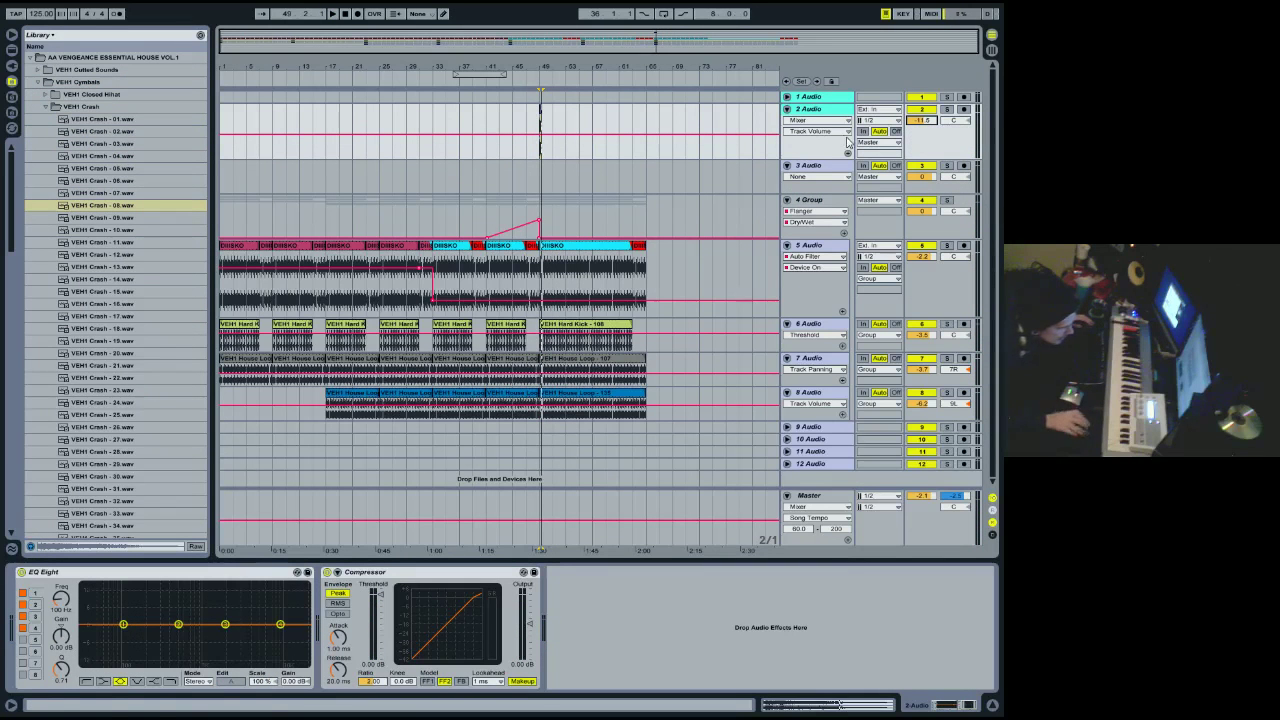
Copy the crash with its 16-bar span on track 2 to bars 1, 17 and 33.
{"action": "left_click_drag", "start_coordinate": [641, 120], "coordinate": [561, 127]}
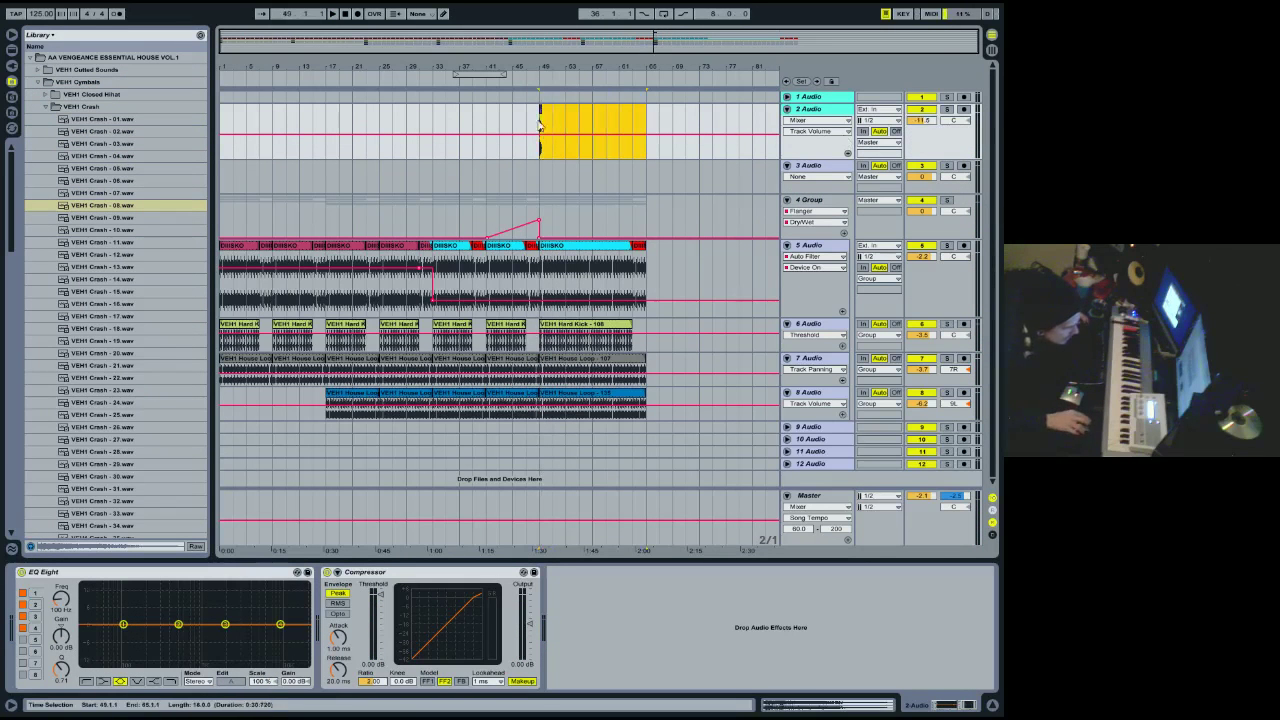
{"action": "left_click", "coordinate": [224, 132]}
{"action": "key", "text": "ctrl+v"}
{"action": "key", "text": "ctrl+d"}
{"action": "key", "text": "ctrl+d"}
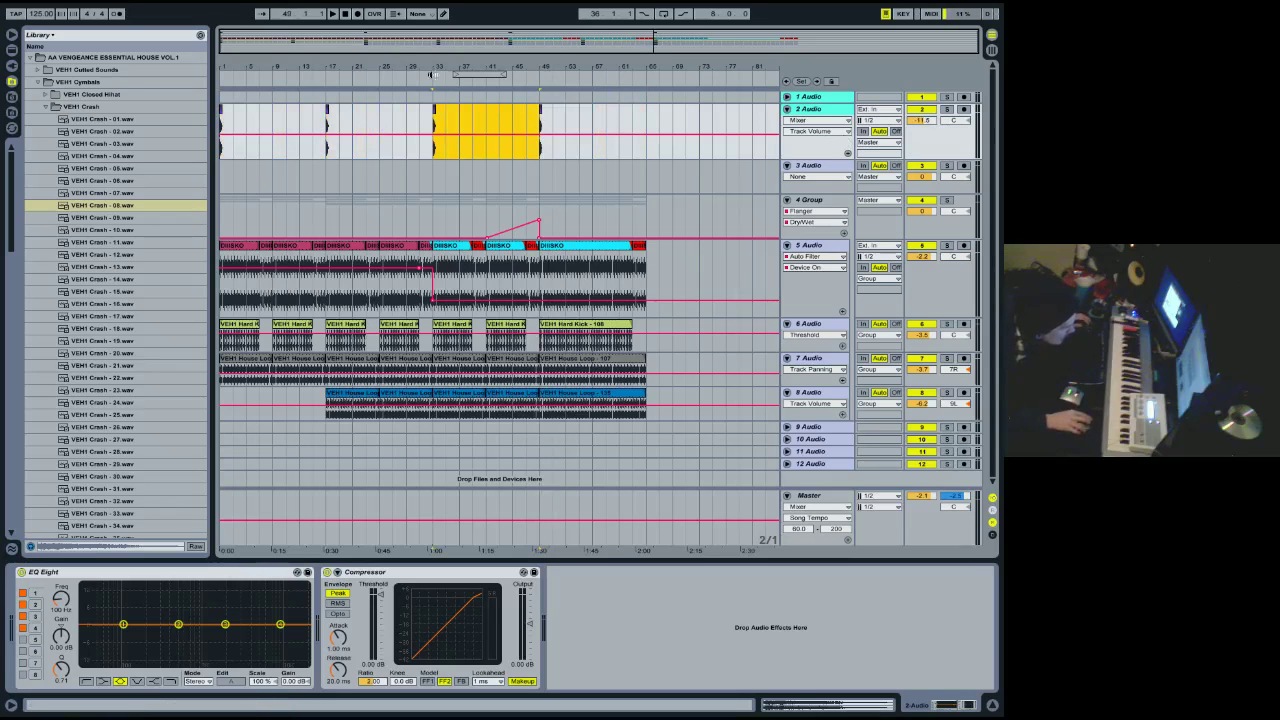
Cut track 2's second EQ Eight band by about 9.8 dB at 173 Hz while playing the crash at bar 33.
{"action": "key", "text": "space"}
{"action": "left_click", "coordinate": [185, 627]}
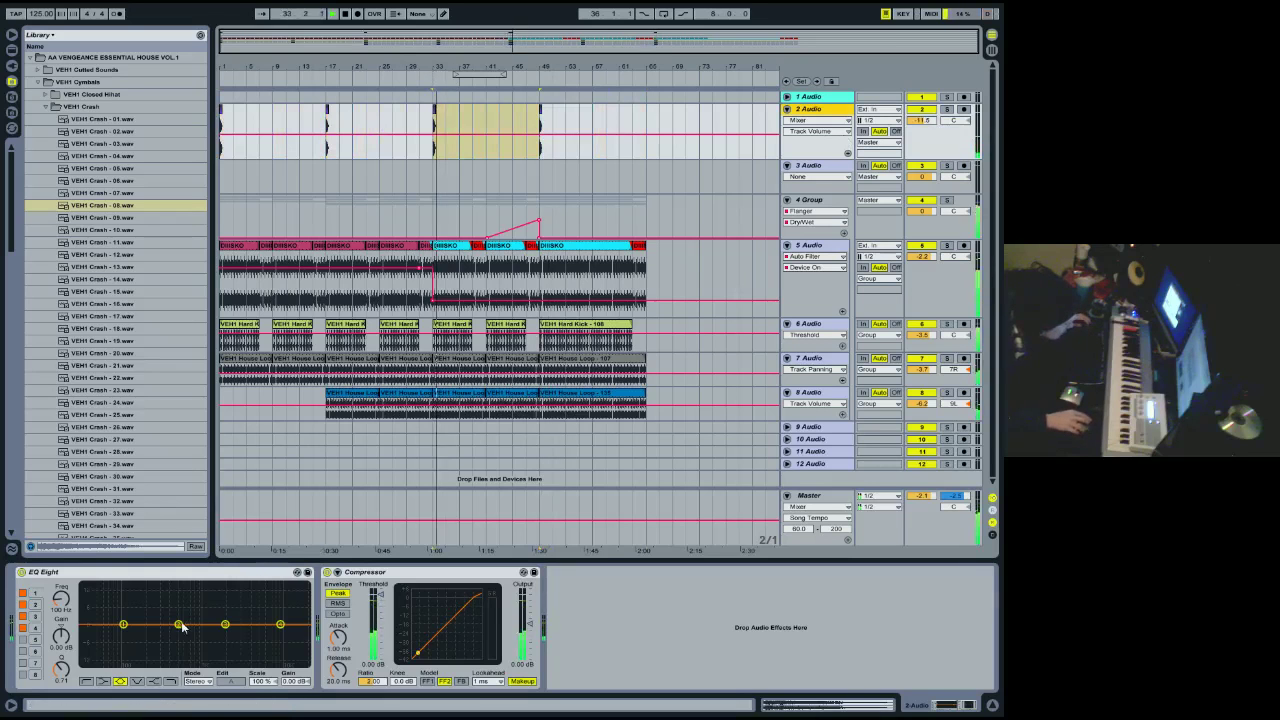
{"action": "left_click_drag", "start_coordinate": [185, 627], "coordinate": [149, 652]}
Add a Reverb before track 2's EQ Eight with 42% Dry/Wet and about 11 s decay, switching off its input and diffusion filters.
{"action": "left_click", "coordinate": [11, 52]}
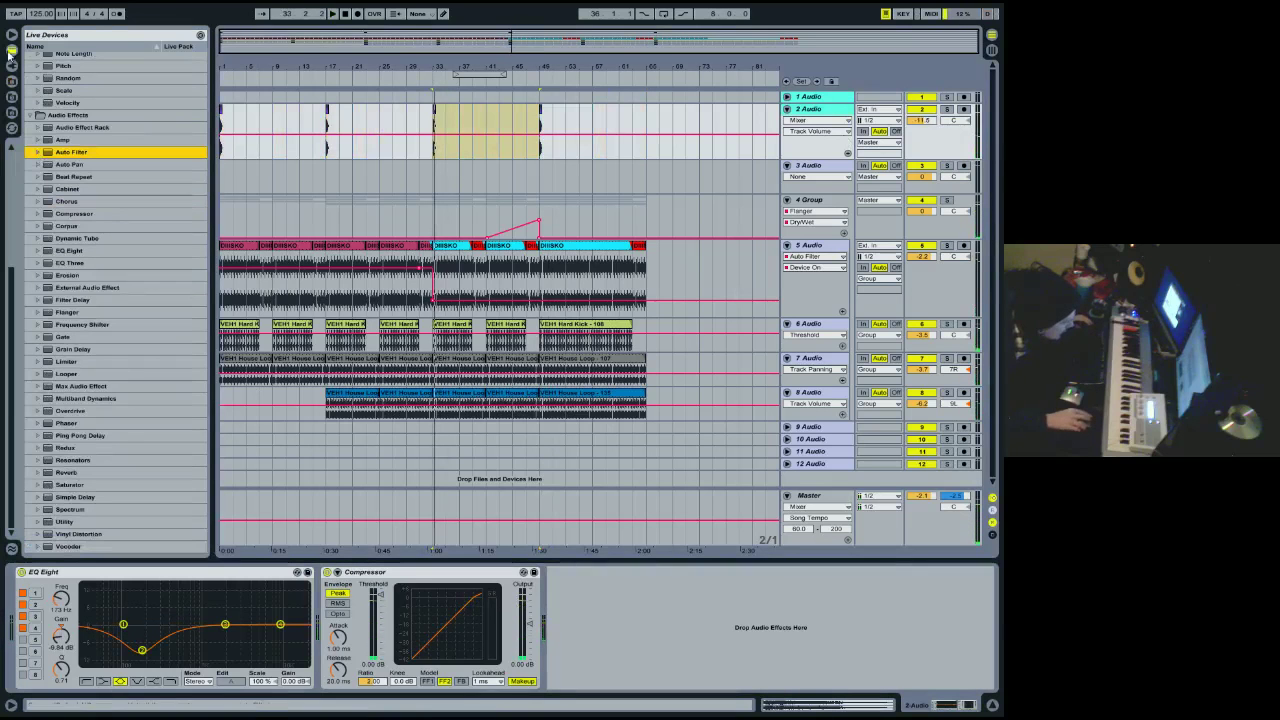
{"action": "left_click_drag", "start_coordinate": [70, 472], "coordinate": [70, 625]}
{"action": "left_click", "coordinate": [213, 671]}
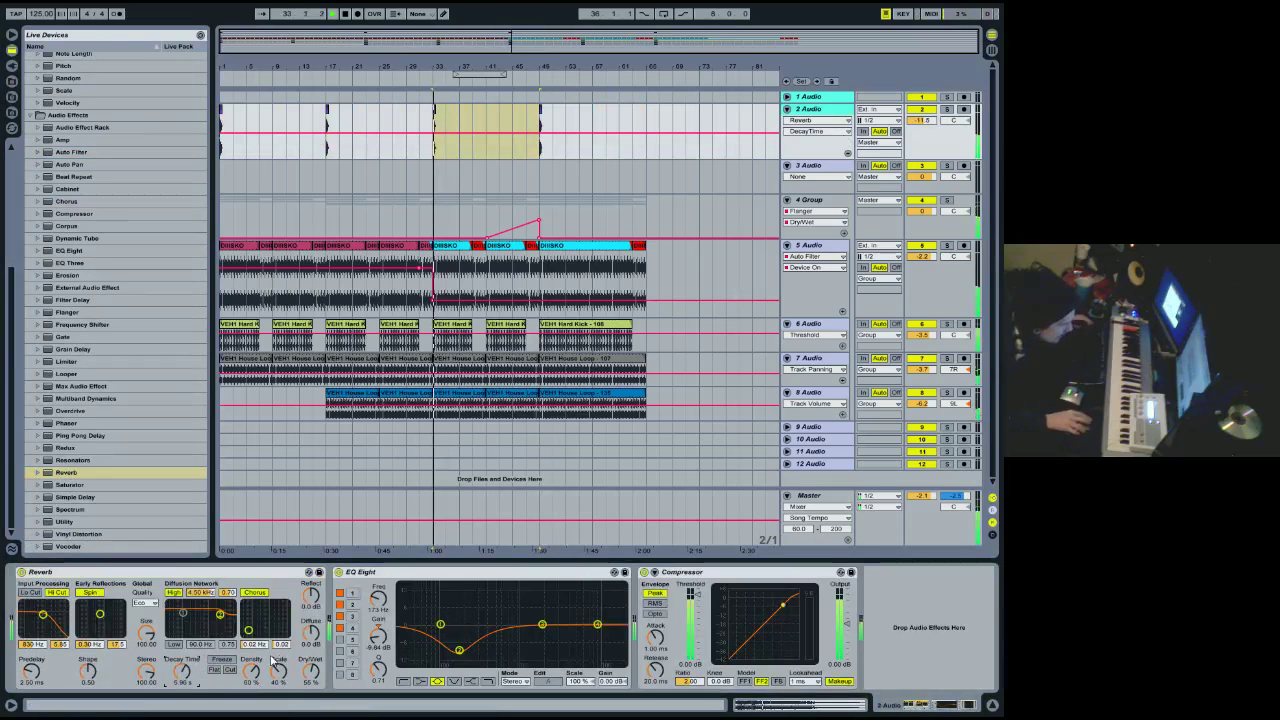
{"action": "left_click", "coordinate": [67, 593]}
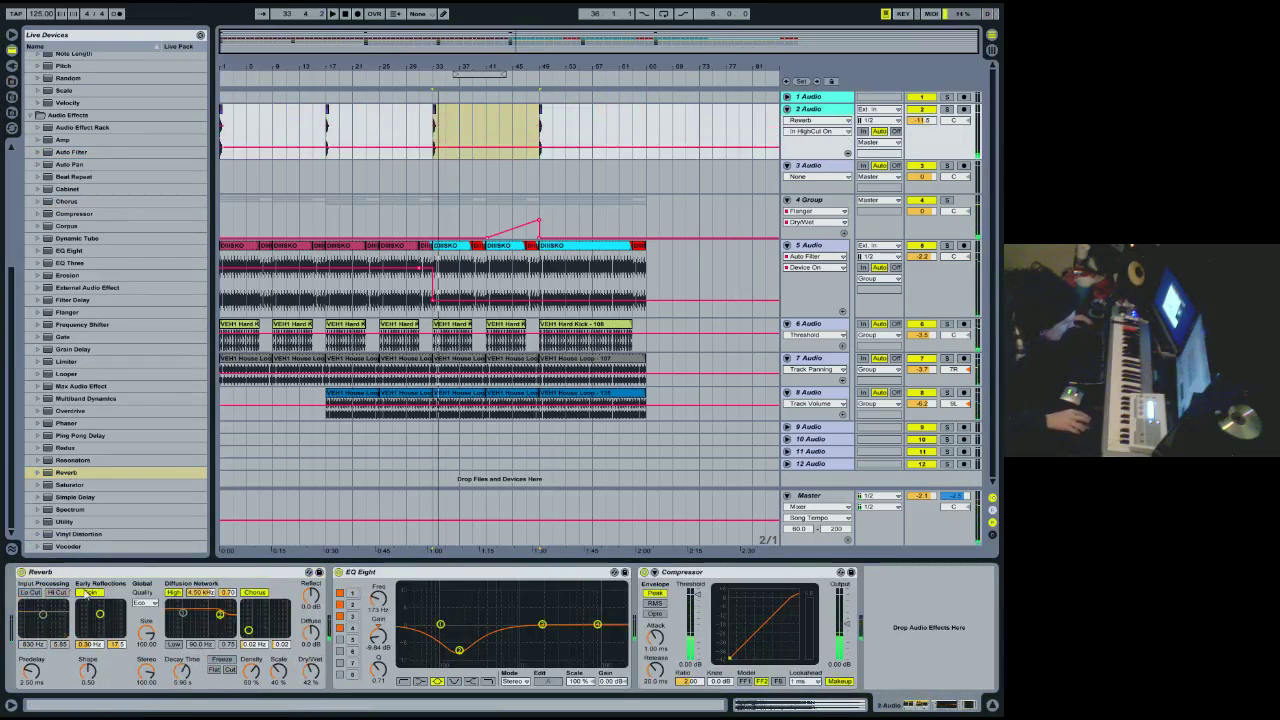
{"action": "left_click", "coordinate": [178, 593]}
{"action": "left_click_drag", "start_coordinate": [185, 670], "coordinate": [185, 658]}
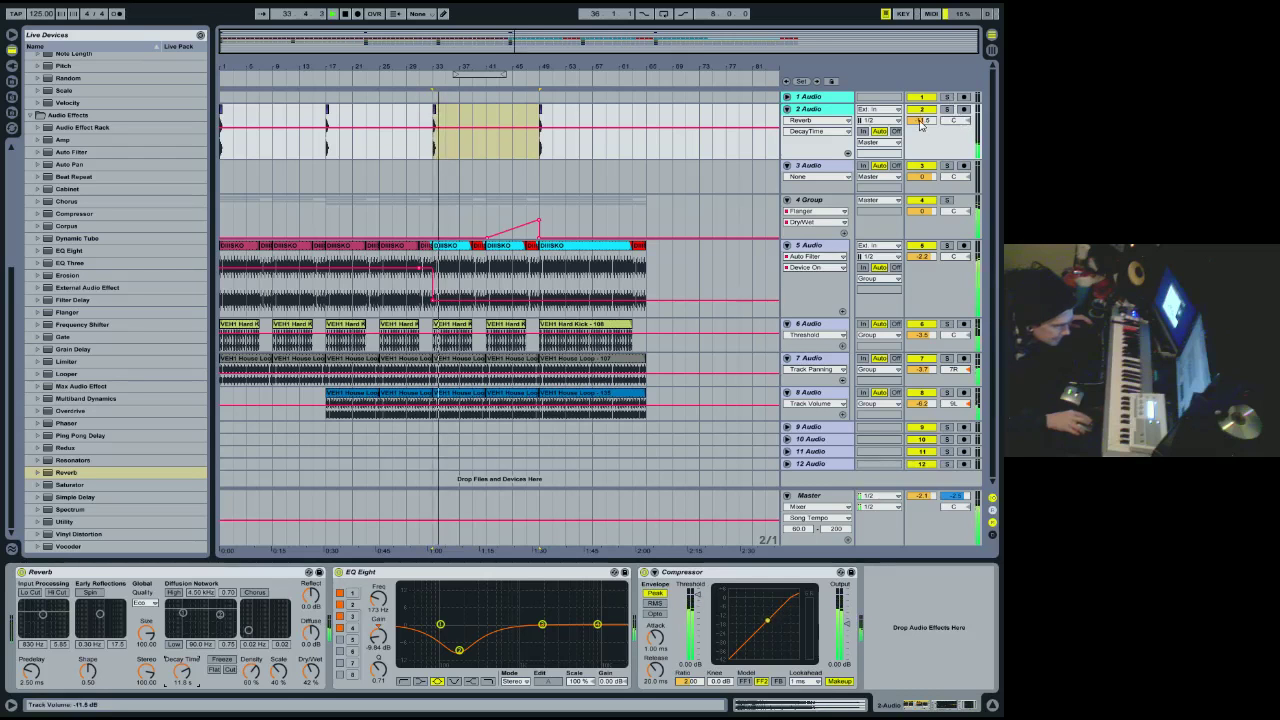
{"action": "left_click", "coordinate": [532, 77]}
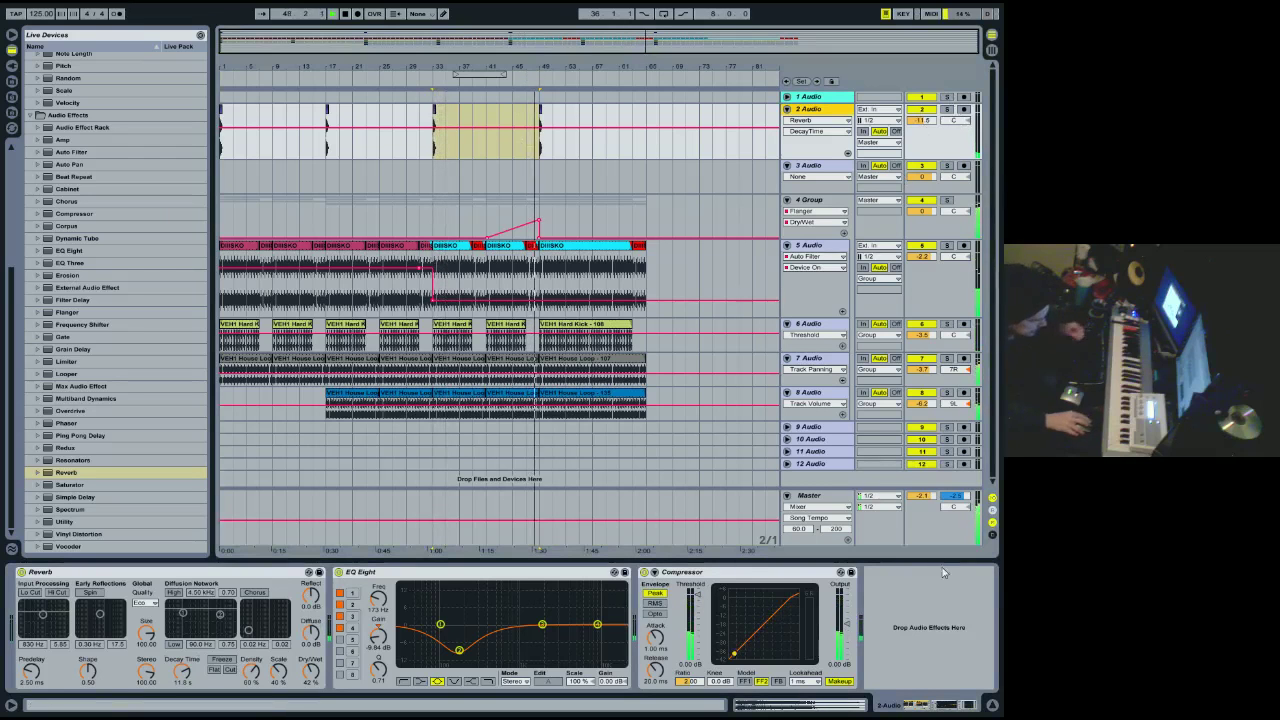
Draw automation for the Master EQ Eight's first band frequency, rising from 30 Hz at bar 41 to bar 49 and dropping straight back.
{"action": "left_click", "coordinate": [815, 497]}
{"action": "left_click", "coordinate": [87, 597]}
{"action": "key", "text": "b"}
{"action": "mouse_move", "coordinate": [528, 534]}
{"action": "left_mouse_down"}
{"action": "mouse_move", "coordinate": [536, 518]}
{"action": "mouse_move", "coordinate": [528, 549]}
{"action": "left_mouse_up"}
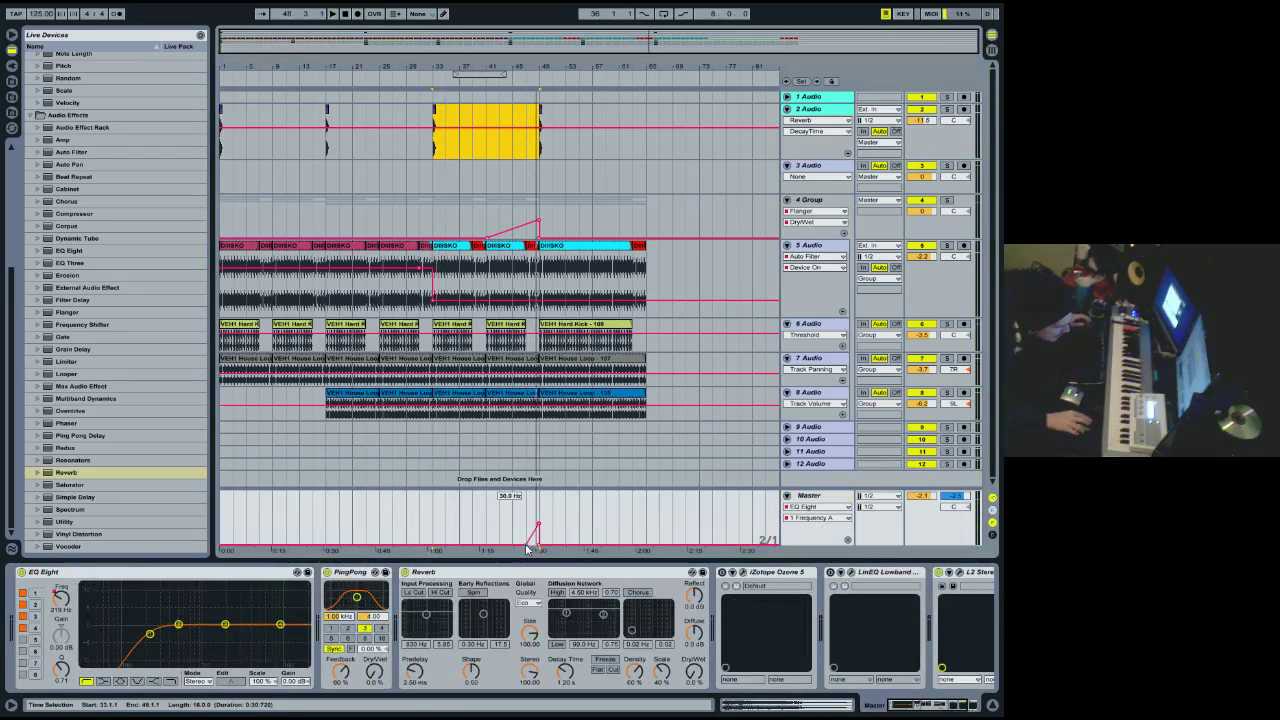
{"action": "left_click", "coordinate": [518, 514]}
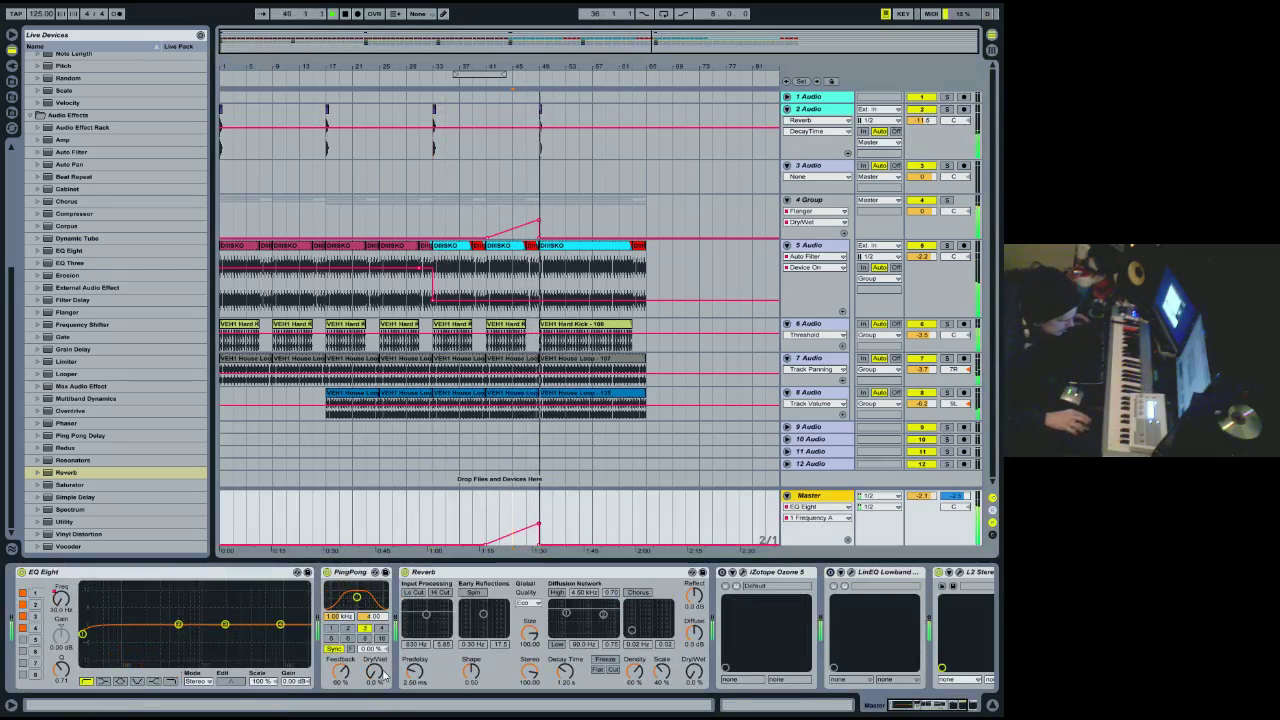
Automate the Master's PingPong Dry/Wet with a ramp from about bar 43 to bar 49 and a smaller ramp into bar 33.
{"action": "left_click", "coordinate": [378, 673]}
{"action": "left_click_drag", "start_coordinate": [535, 512], "coordinate": [532, 527]}
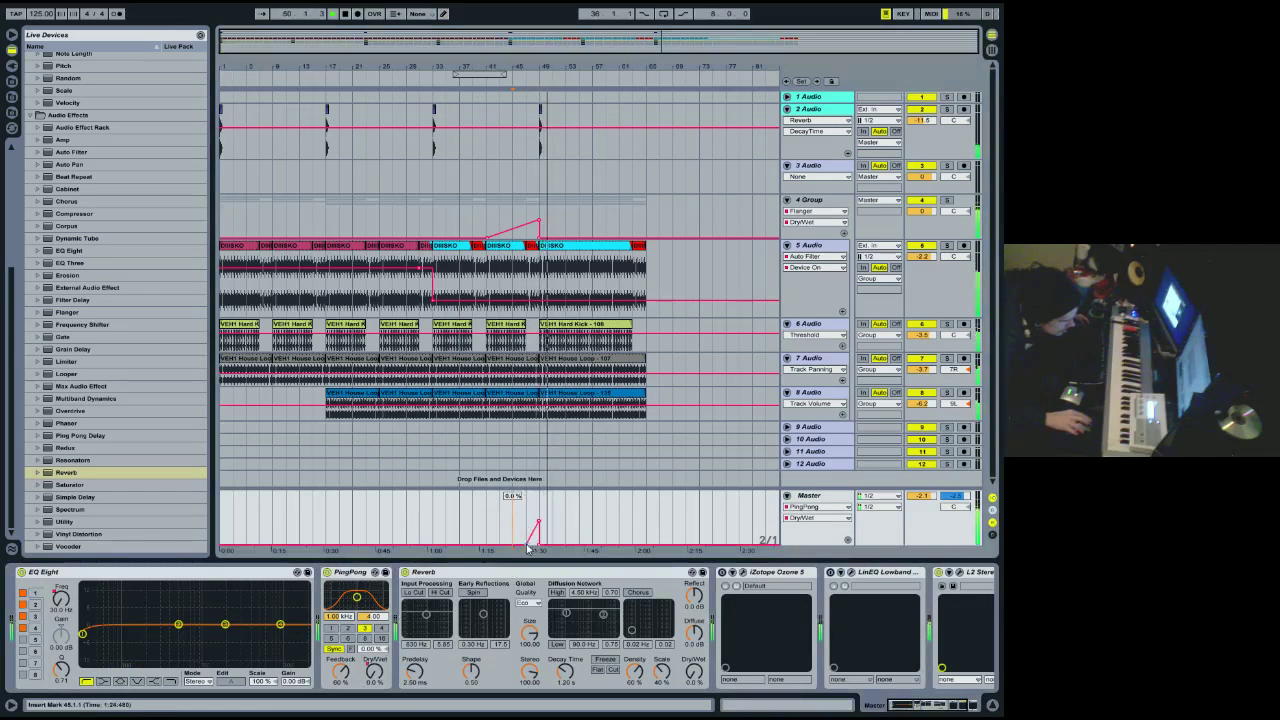
{"action": "key", "text": "space"}
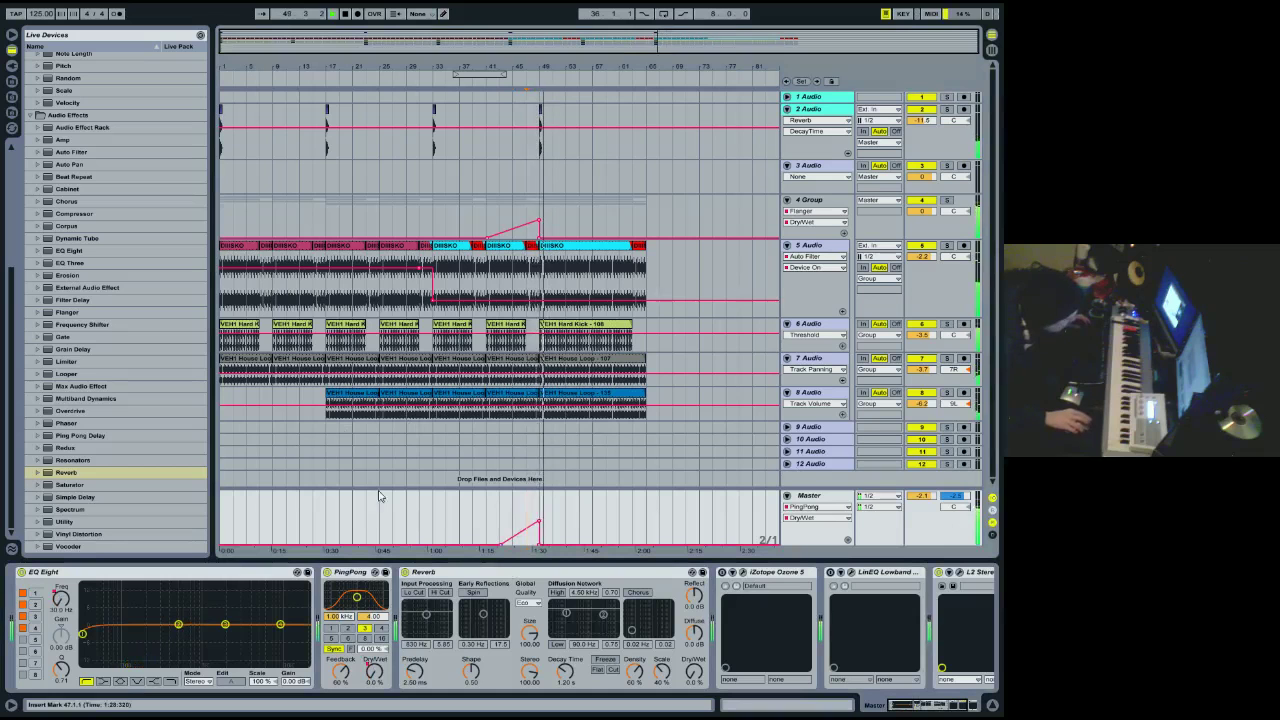
{"action": "mouse_move", "coordinate": [431, 545]}
{"action": "left_mouse_down"}
{"action": "mouse_move", "coordinate": [431, 527]}
{"action": "mouse_move", "coordinate": [395, 546]}
{"action": "mouse_move", "coordinate": [410, 549]}
{"action": "left_mouse_up"}
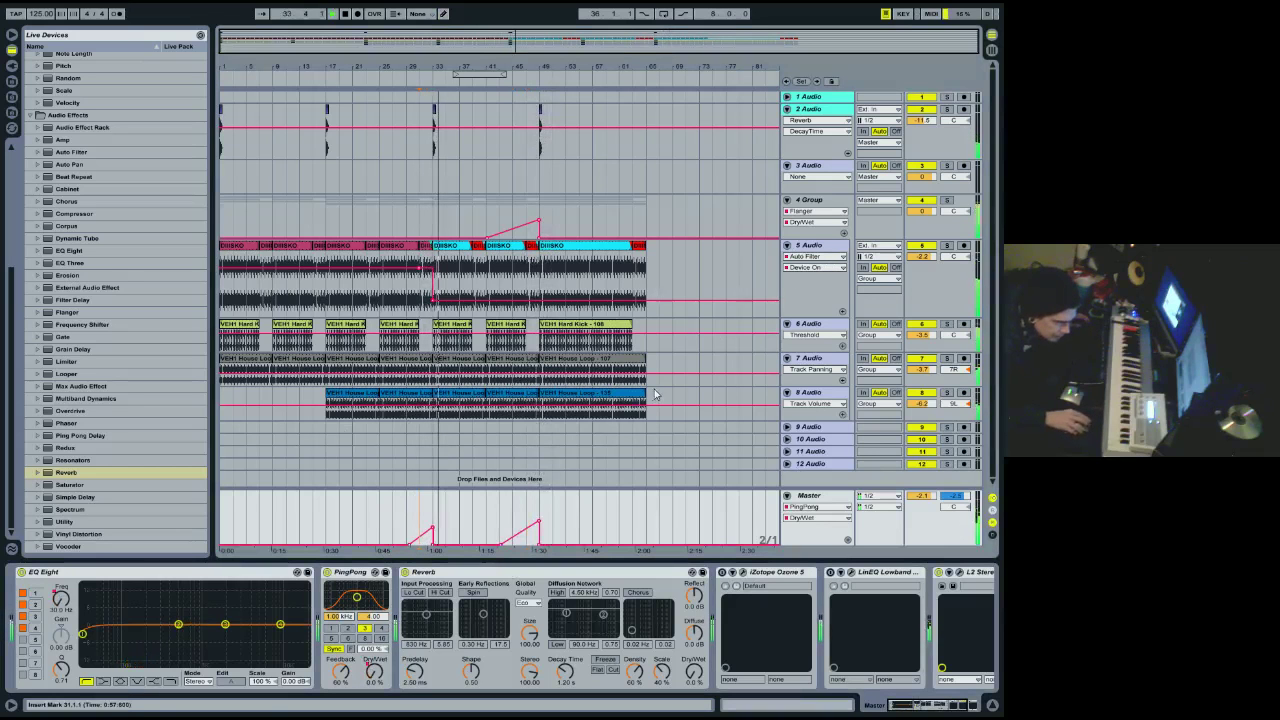
Duplicate bars 49–65 of tracks 2–8 to bar 65 and add a second Auto Filter before the group's Flanger.
{"action": "left_click_drag", "start_coordinate": [646, 405], "coordinate": [540, 124]}
{"action": "key", "text": "ctrl+d"}
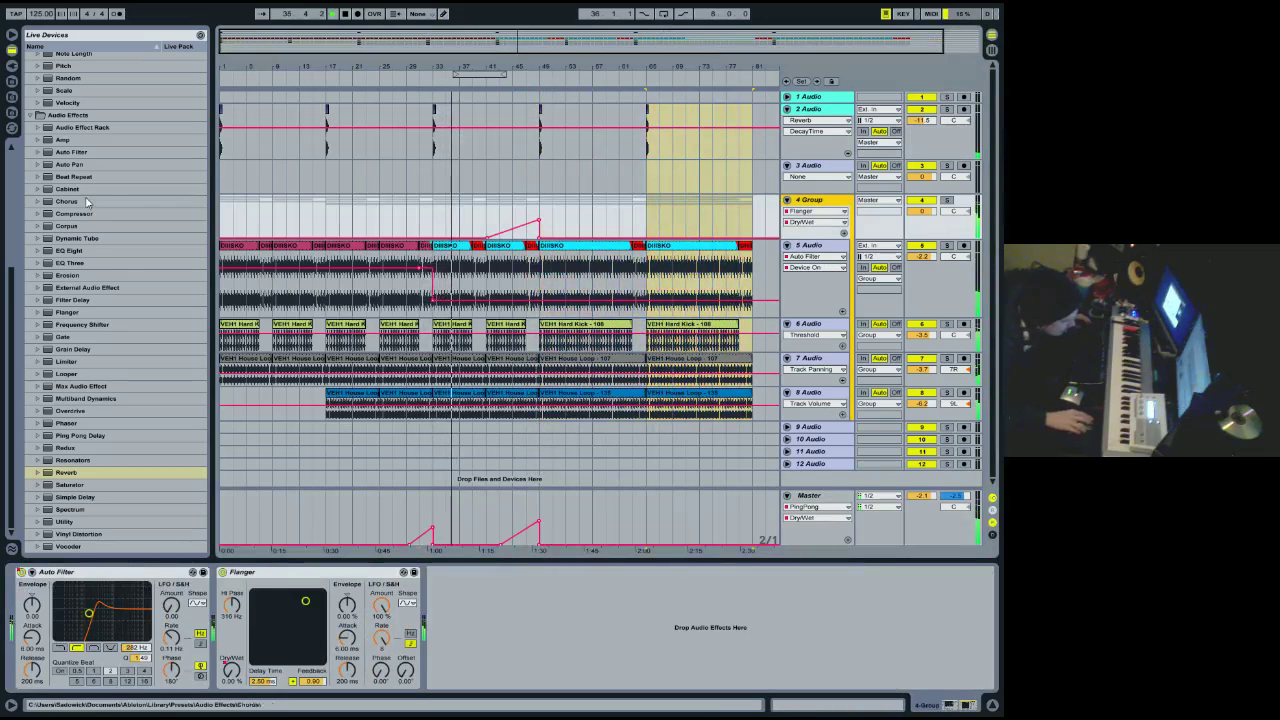
{"action": "mouse_move", "coordinate": [68, 152]}
{"action": "left_mouse_down"}
{"action": "mouse_move", "coordinate": [160, 634]}
{"action": "mouse_move", "coordinate": [248, 638]}
{"action": "left_mouse_up"}
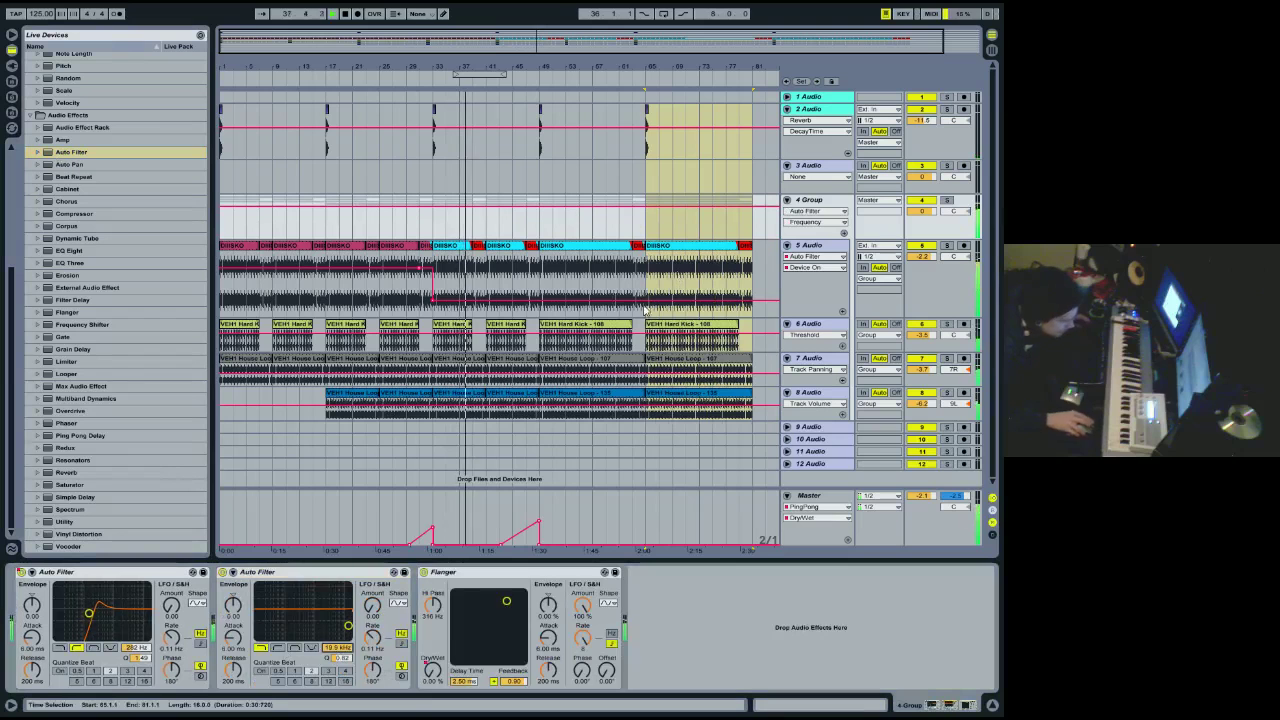
Draw the group's new Auto Filter frequency automation, dropping at bar 65, holding low to bar 81 and ramping back up.
{"action": "left_click", "coordinate": [829, 309]}
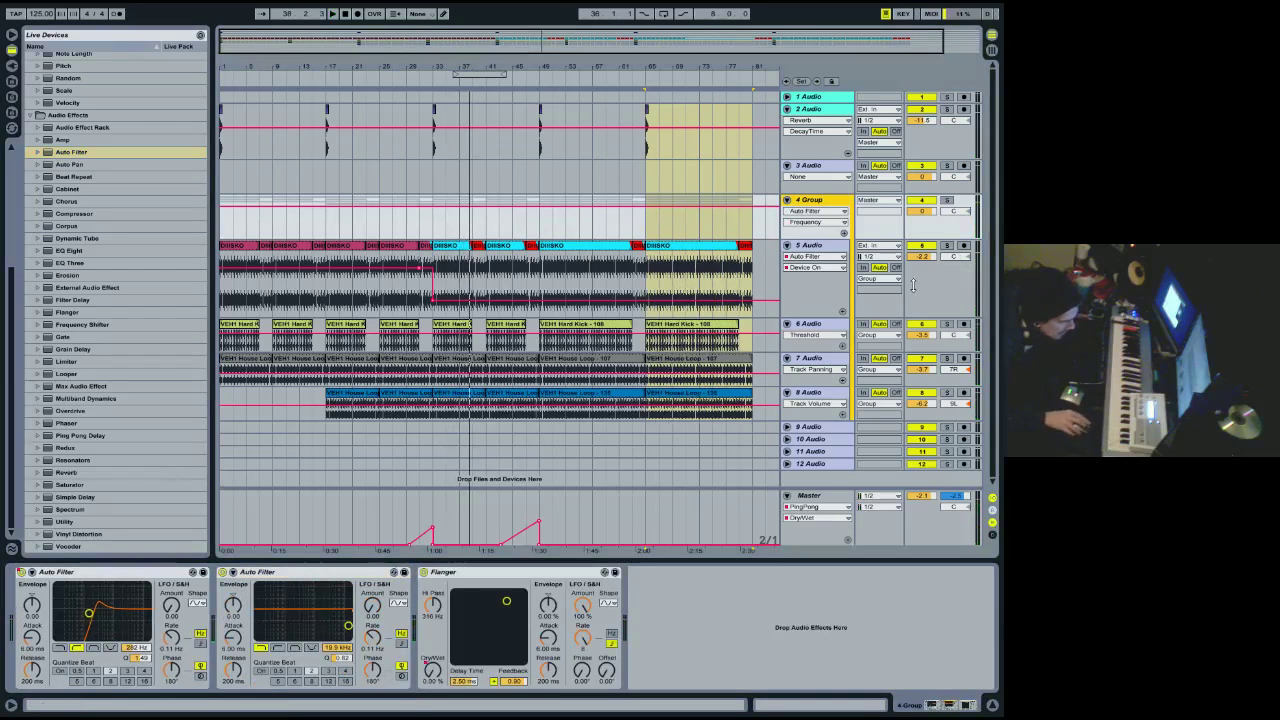
{"action": "key", "text": "b"}
{"action": "left_click_drag", "start_coordinate": [663, 209], "coordinate": [663, 248]}
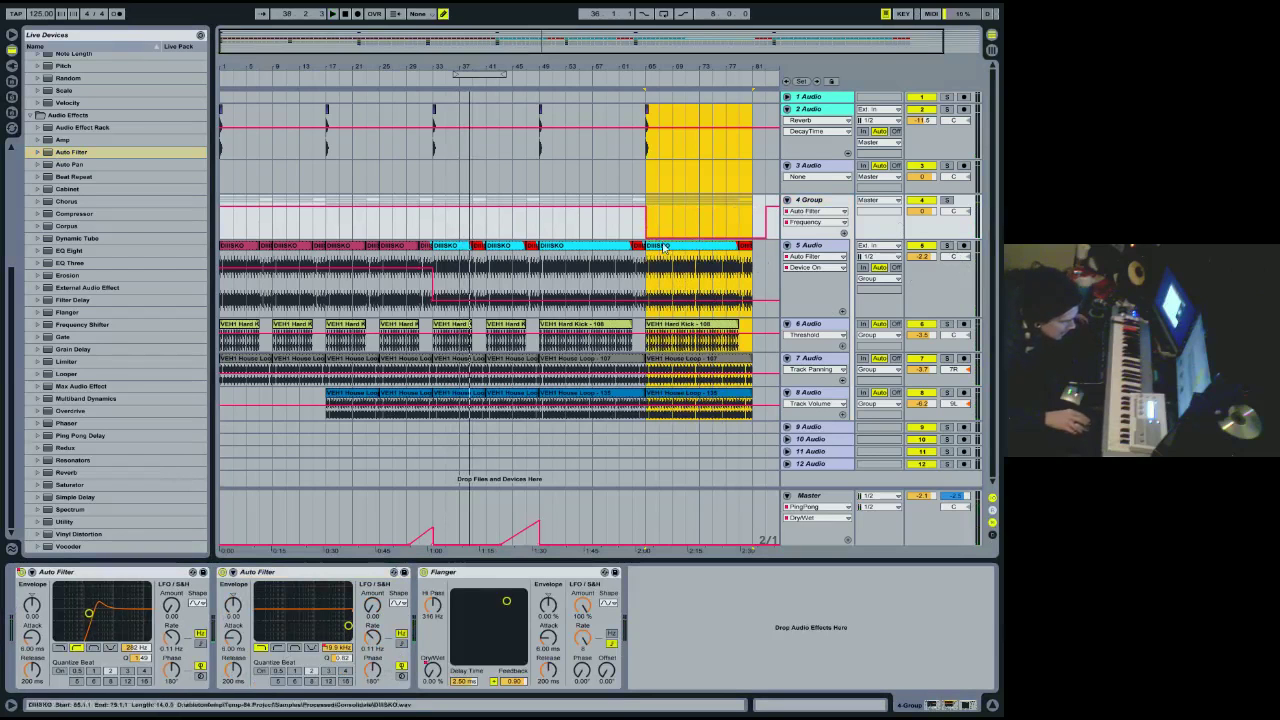
{"action": "left_click", "coordinate": [767, 238]}
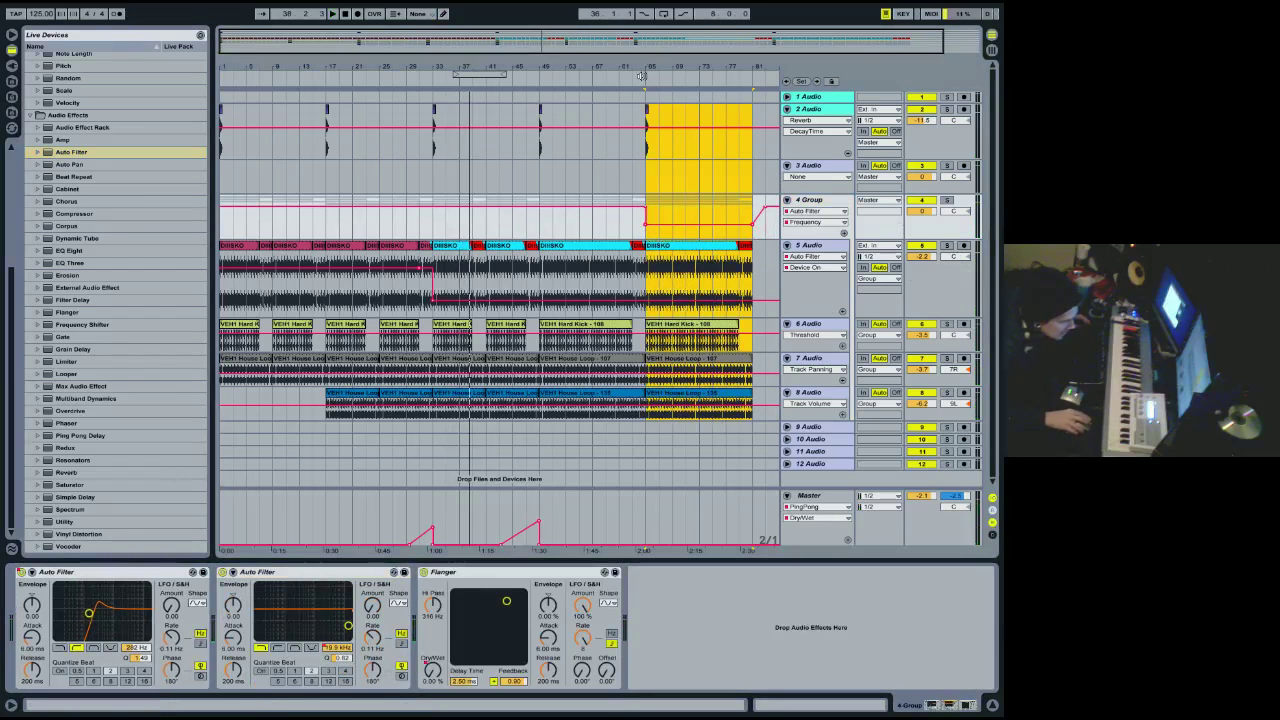
Raise the Master EQ Eight's first-band frequency over bars 63–65 and reshape the group's filter automation to rise gradually from bar 65, opening fully at bar 81.
{"action": "left_click", "coordinate": [636, 77]}
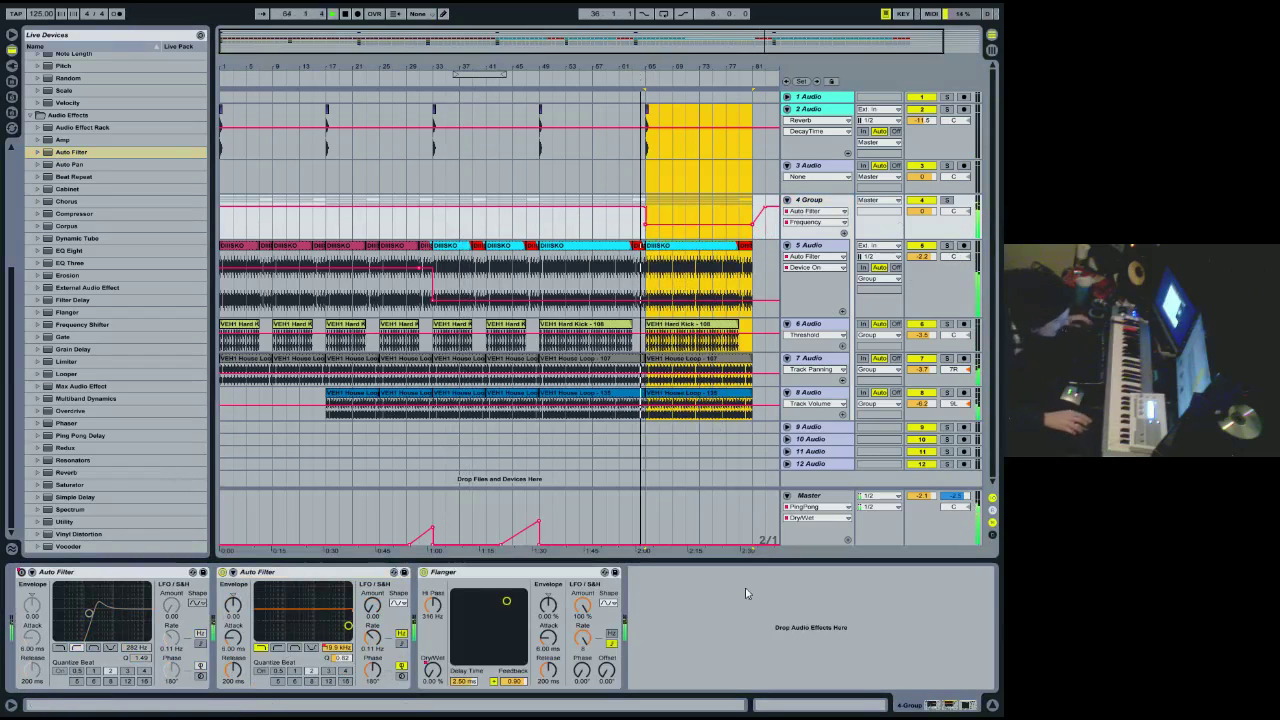
{"action": "key", "text": "ctrl+b"}
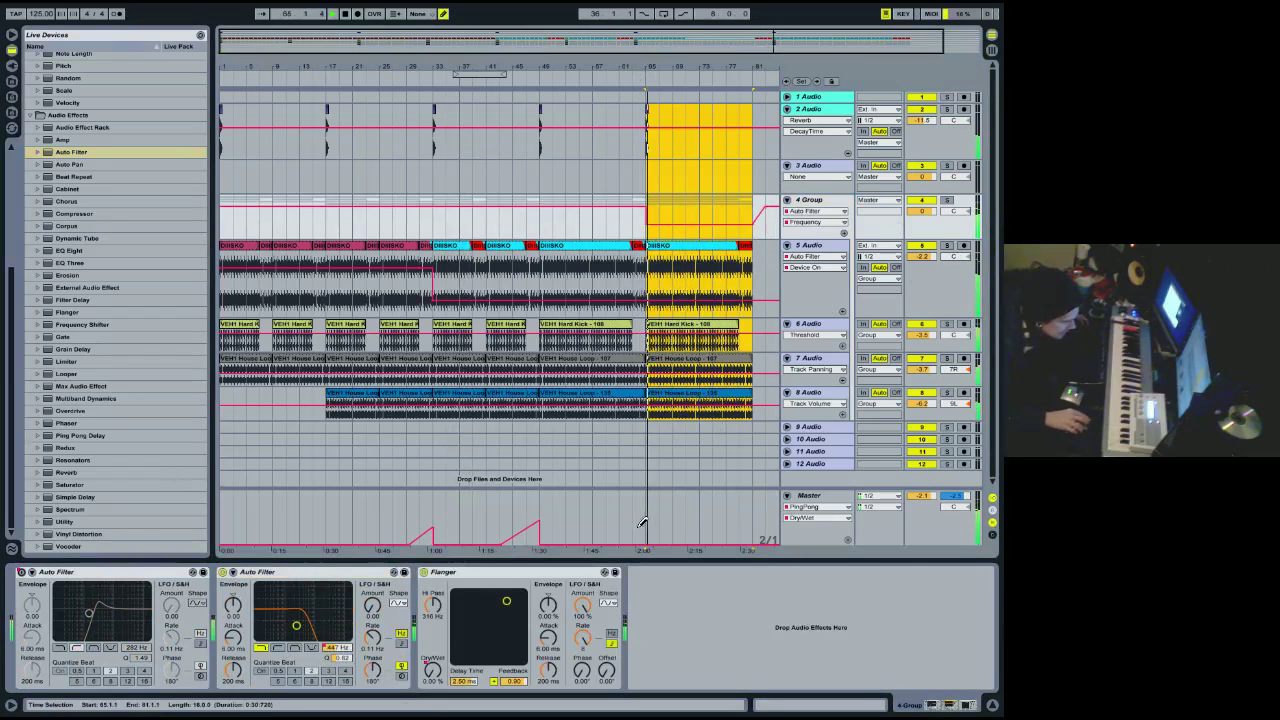
{"action": "left_click", "coordinate": [909, 535]}
{"action": "left_click", "coordinate": [641, 528]}
{"action": "left_click", "coordinate": [634, 430]}
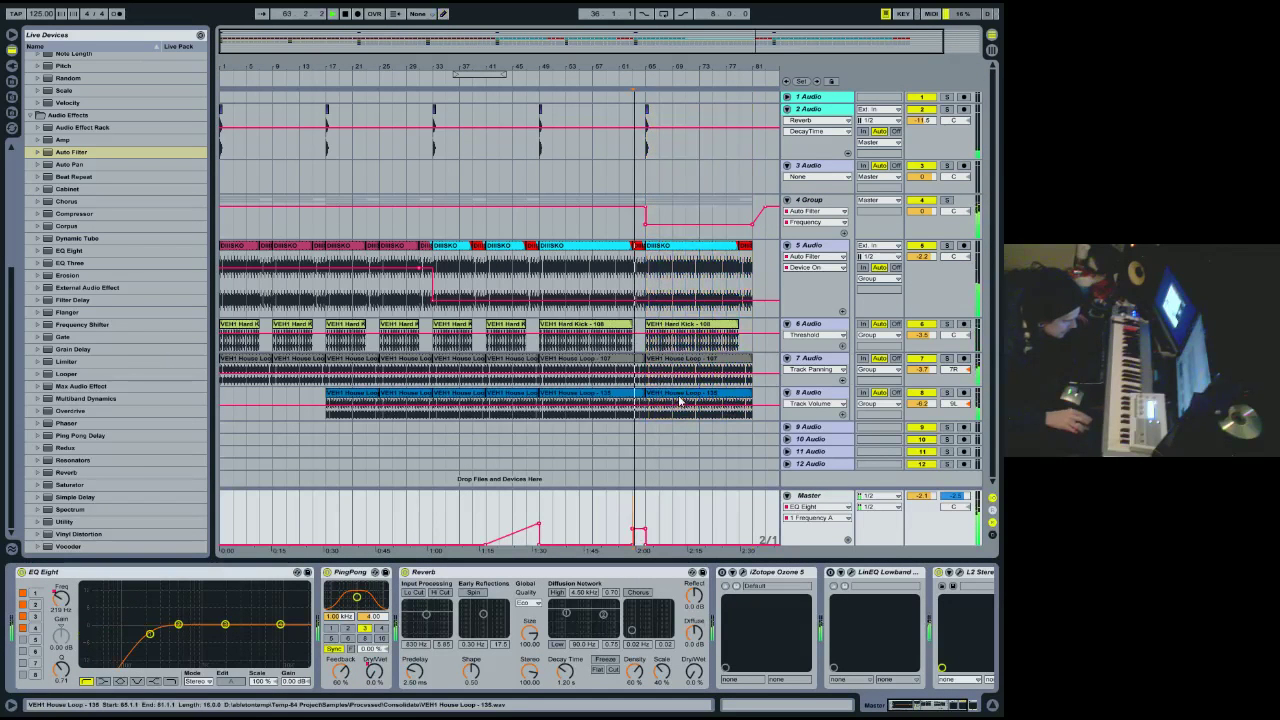
{"action": "left_click_drag", "start_coordinate": [752, 223], "coordinate": [756, 412]}
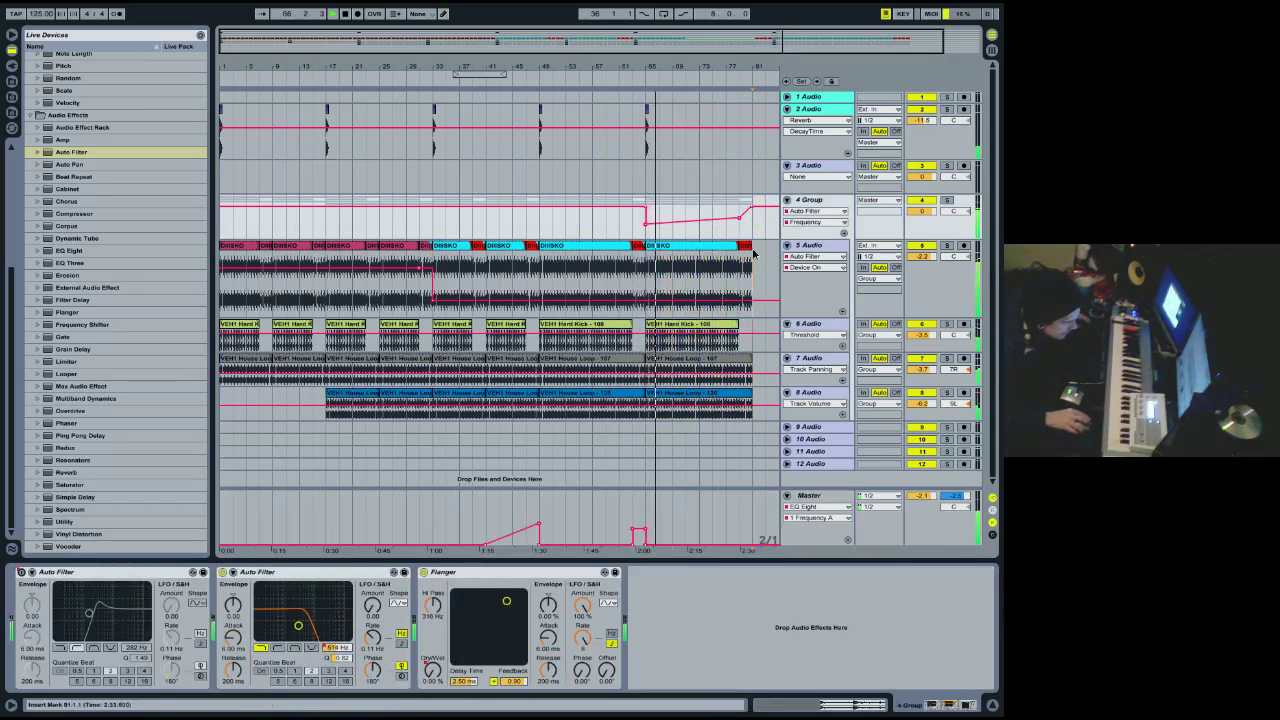
Duplicate bars 65–81 of tracks 5–8 to bar 81 and add another crash at bar 81 on track 2.
{"action": "left_click_drag", "start_coordinate": [752, 260], "coordinate": [643, 405]}
{"action": "key", "text": "ctrl+d"}
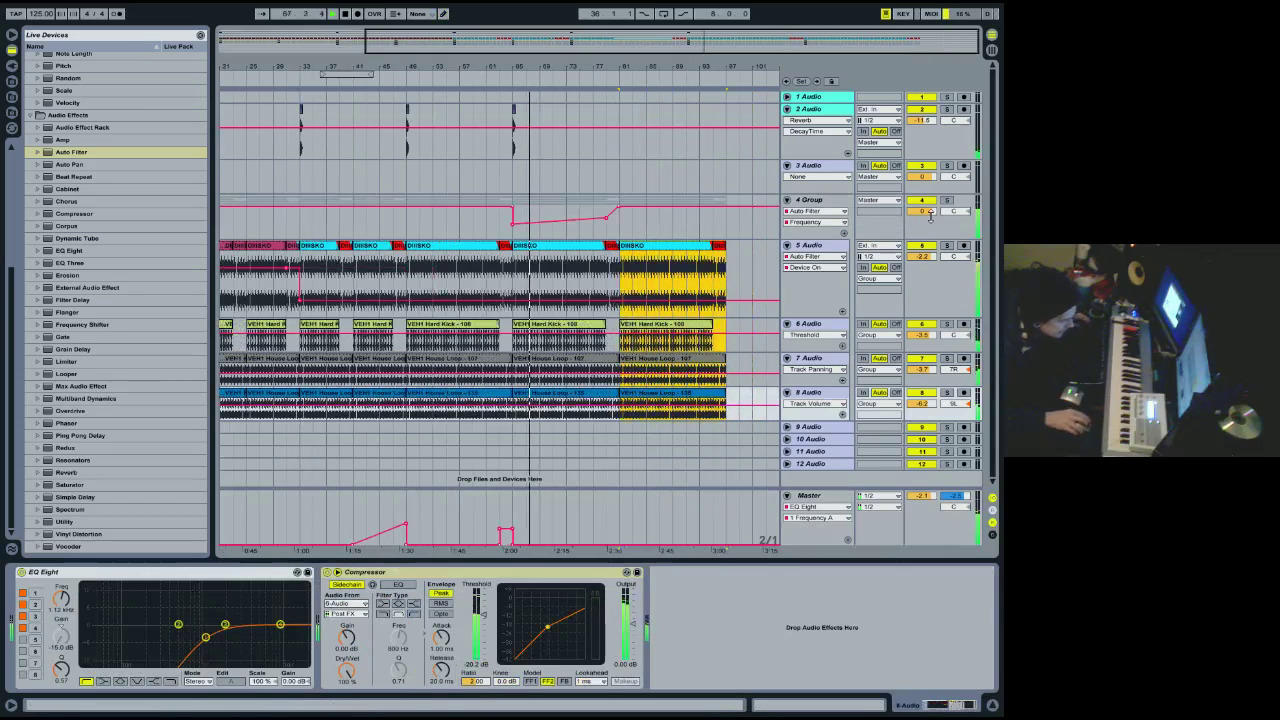
{"action": "left_click_drag", "start_coordinate": [620, 130], "coordinate": [726, 130]}
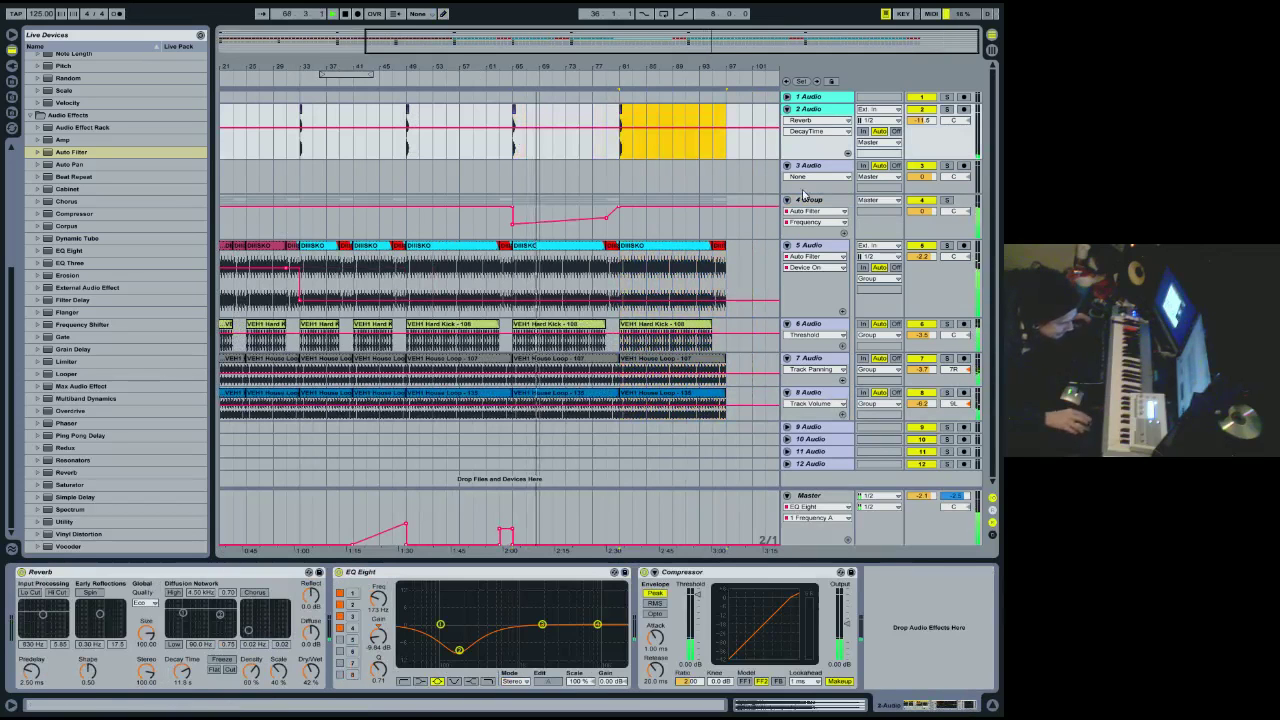
Draw a raised step in the Master EQ Eight's first-band frequency automation over bars 79–81.
{"action": "left_click", "coordinate": [918, 262]}
{"action": "key", "text": "b"}
{"action": "left_click", "coordinate": [607, 530]}
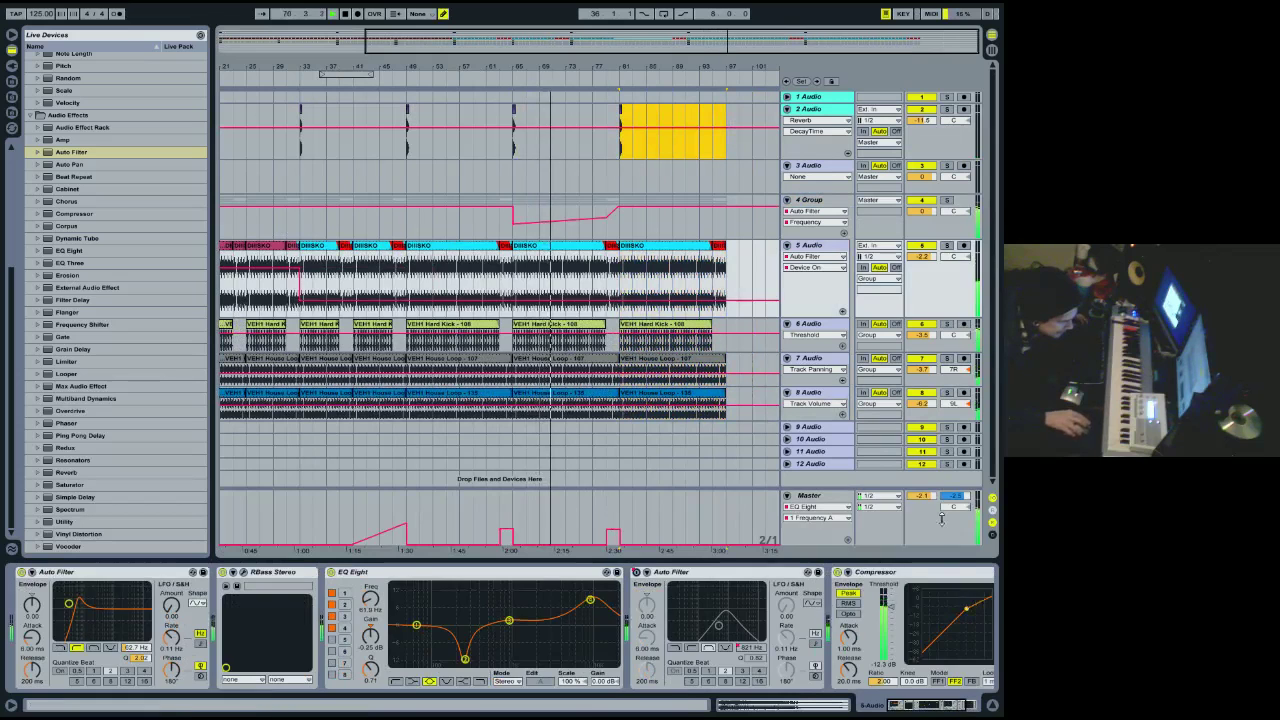
Automate the Master's PingPong Dry/Wet with a ramp from about bar 66 up to bar 81, dropping straight back.
{"action": "left_click", "coordinate": [373, 671]}
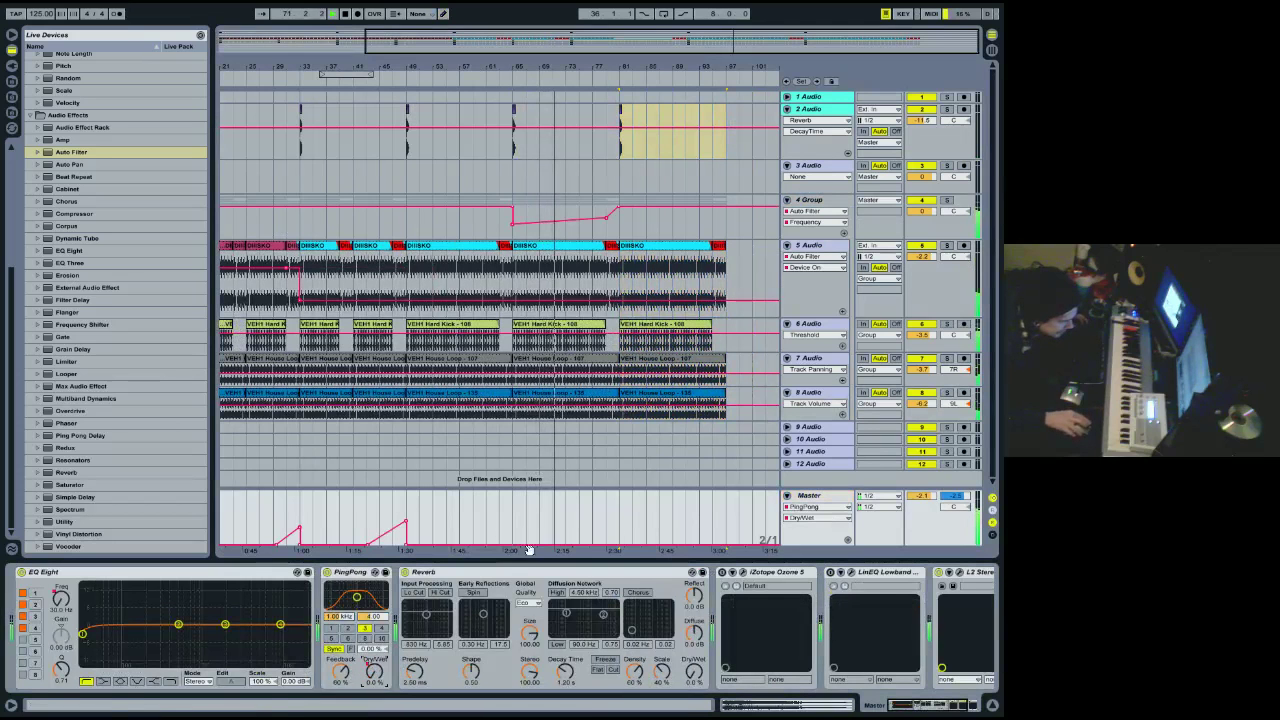
{"action": "key", "text": "b"}
{"action": "left_click", "coordinate": [605, 528]}
{"action": "left_click_drag", "start_coordinate": [606, 544], "coordinate": [520, 545]}
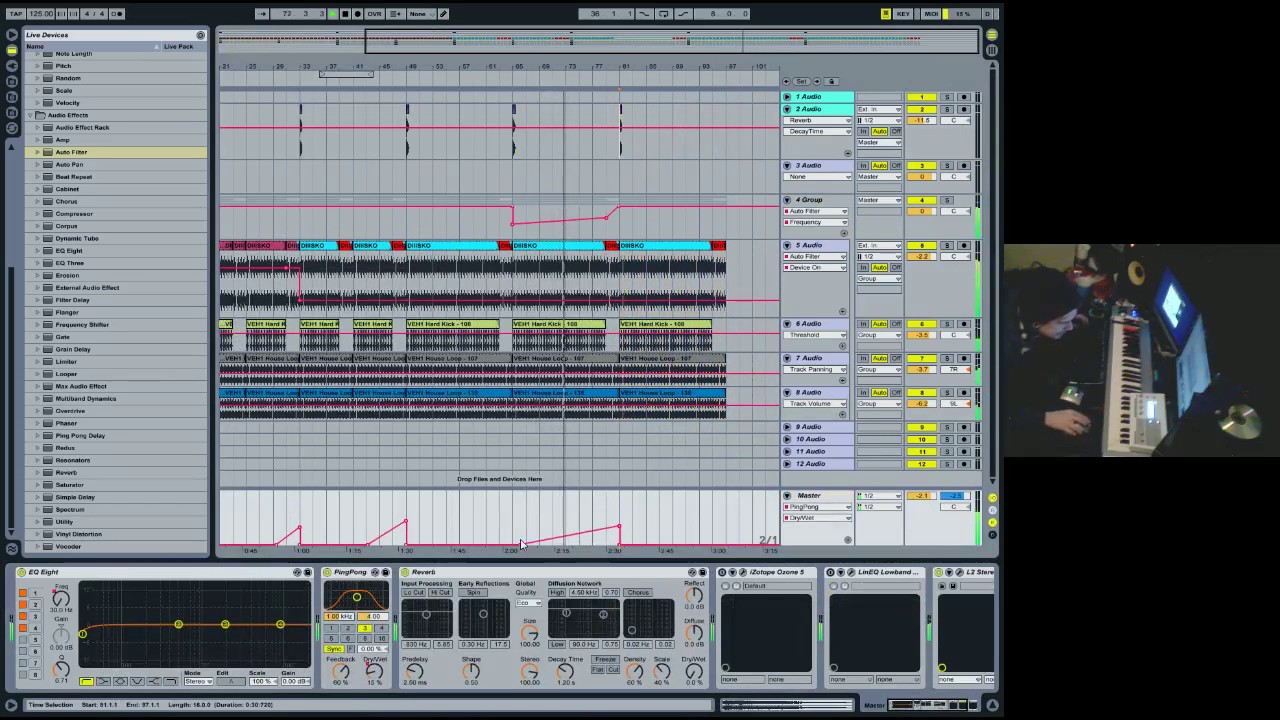
Automate the group's Flanger Dry/Wet with a ramp from about bar 71 up to bar 81, dropping straight back.
{"action": "left_click", "coordinate": [944, 226]}
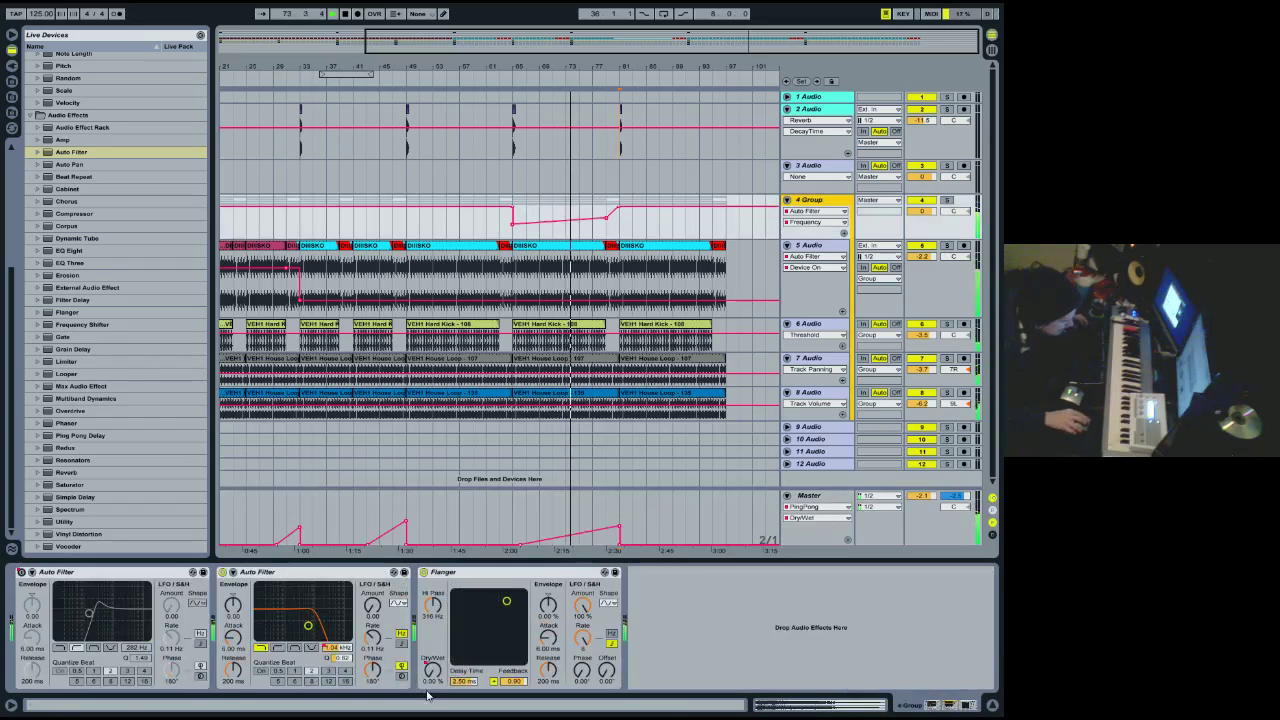
{"action": "left_click", "coordinate": [433, 671]}
{"action": "key", "text": "b"}
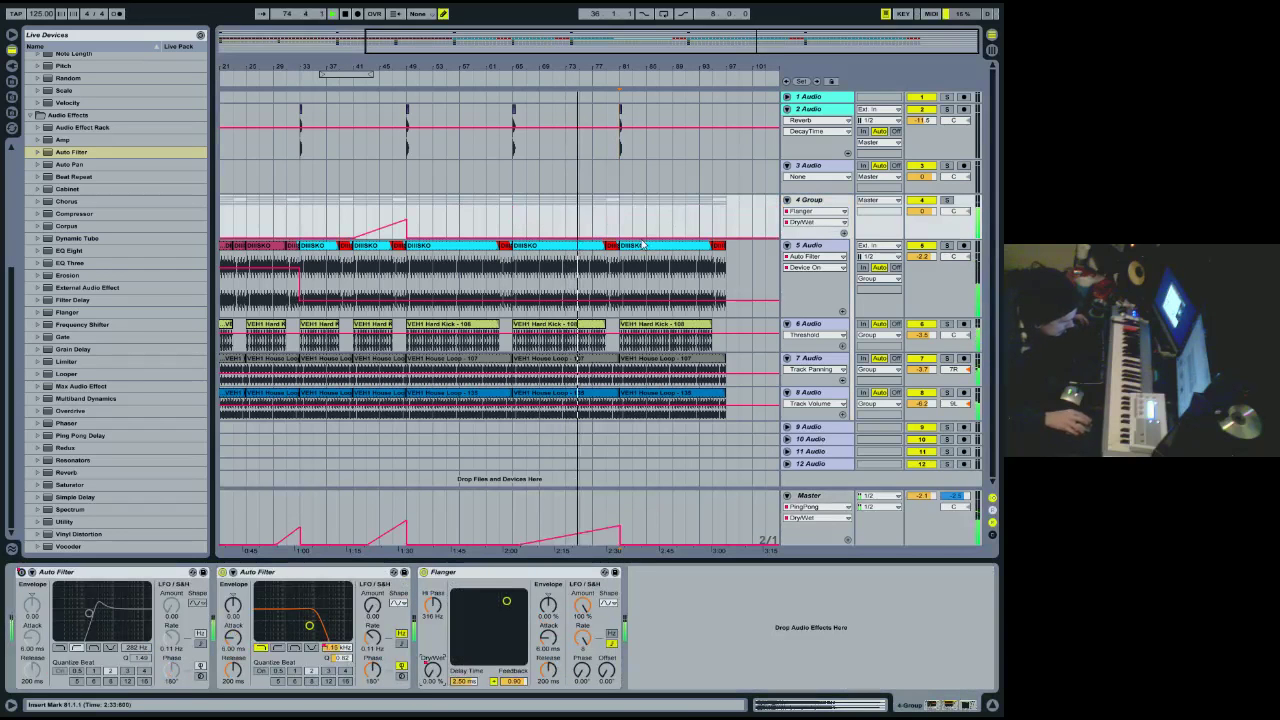
{"action": "left_click", "coordinate": [610, 219]}
{"action": "key", "text": "b"}
{"action": "left_click_drag", "start_coordinate": [606, 237], "coordinate": [550, 237]}
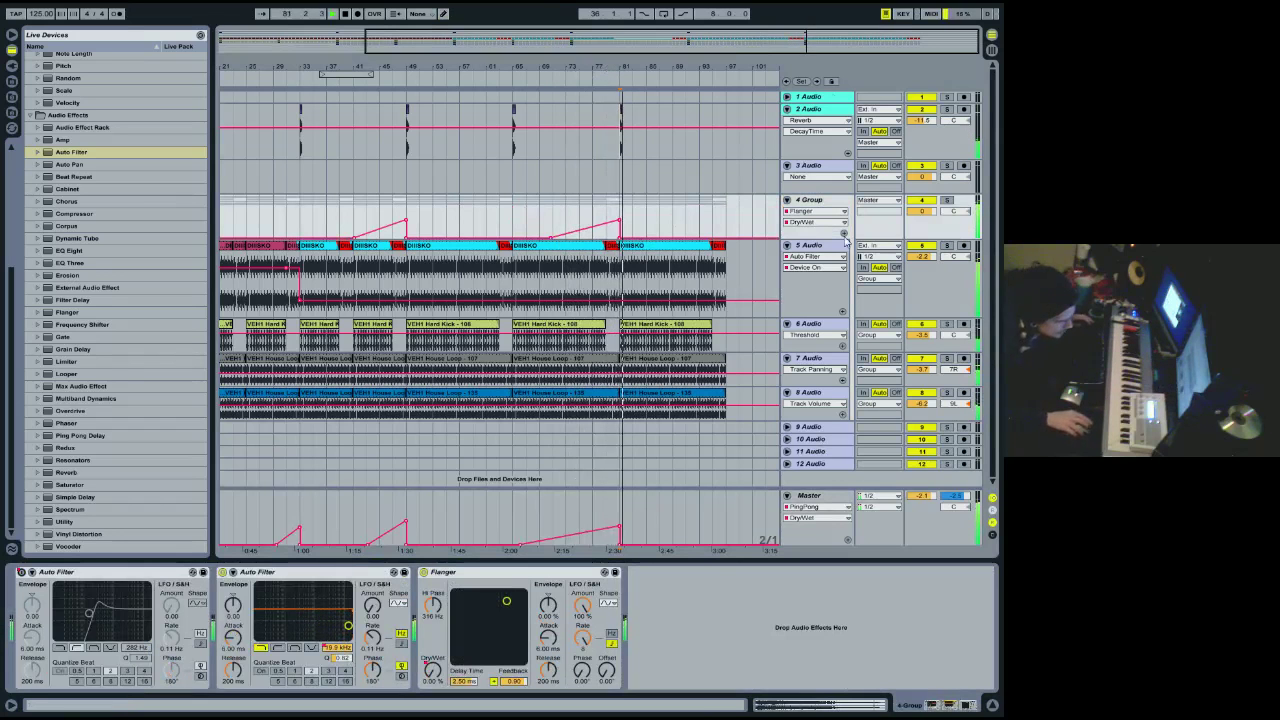
Reduce the heights of tracks 5 and 2 so the whole arrangement fits on screen.
{"action": "left_click_drag", "start_coordinate": [912, 317], "coordinate": [920, 284]}
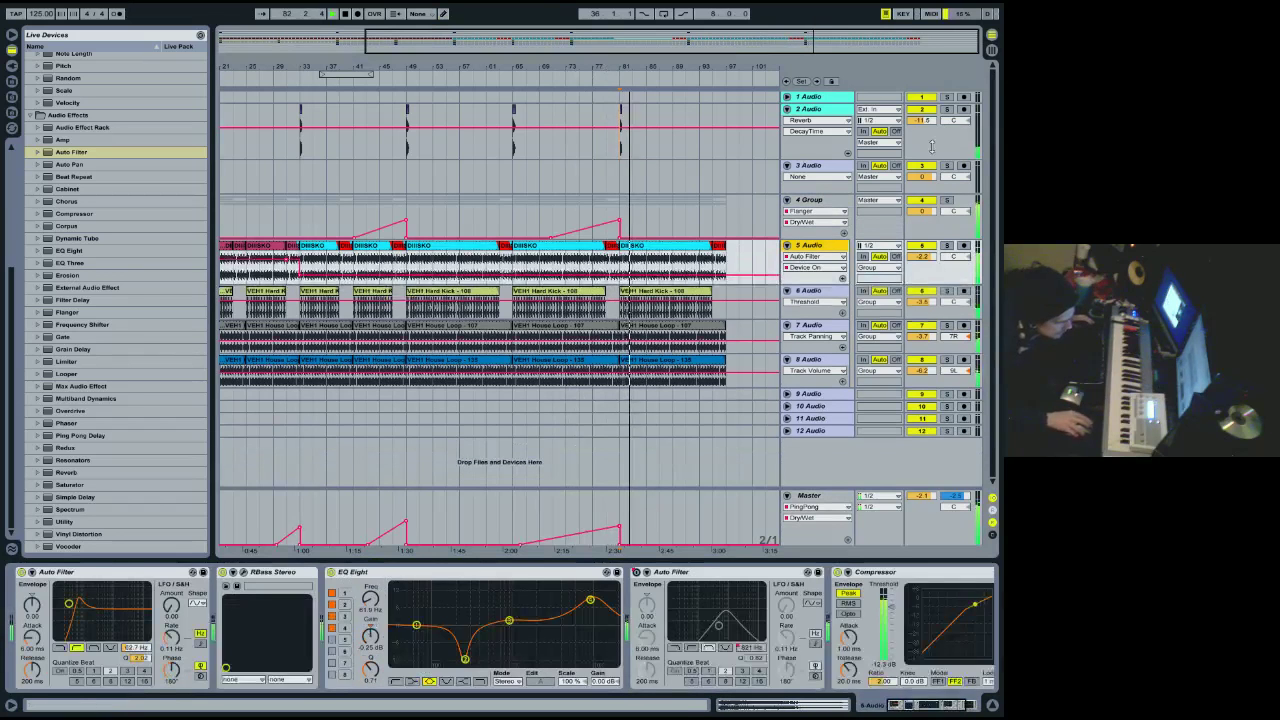
{"action": "left_click_drag", "start_coordinate": [931, 148], "coordinate": [931, 126]}
{"action": "left_click_drag", "start_coordinate": [600, 64], "coordinate": [632, 66]}
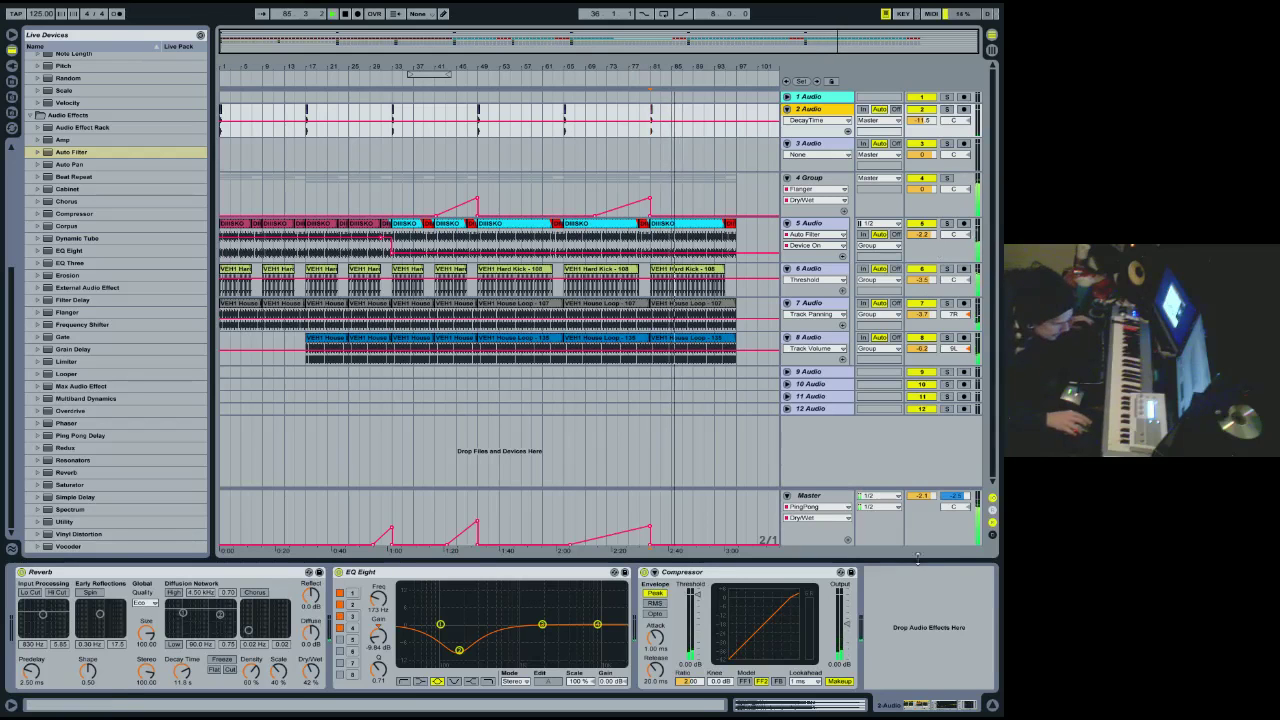
Insert the NightShine compressor from the KVR plug-in folder on the Master, between Reverb and iZotope Ozone 5.
{"action": "left_click", "coordinate": [812, 496]}
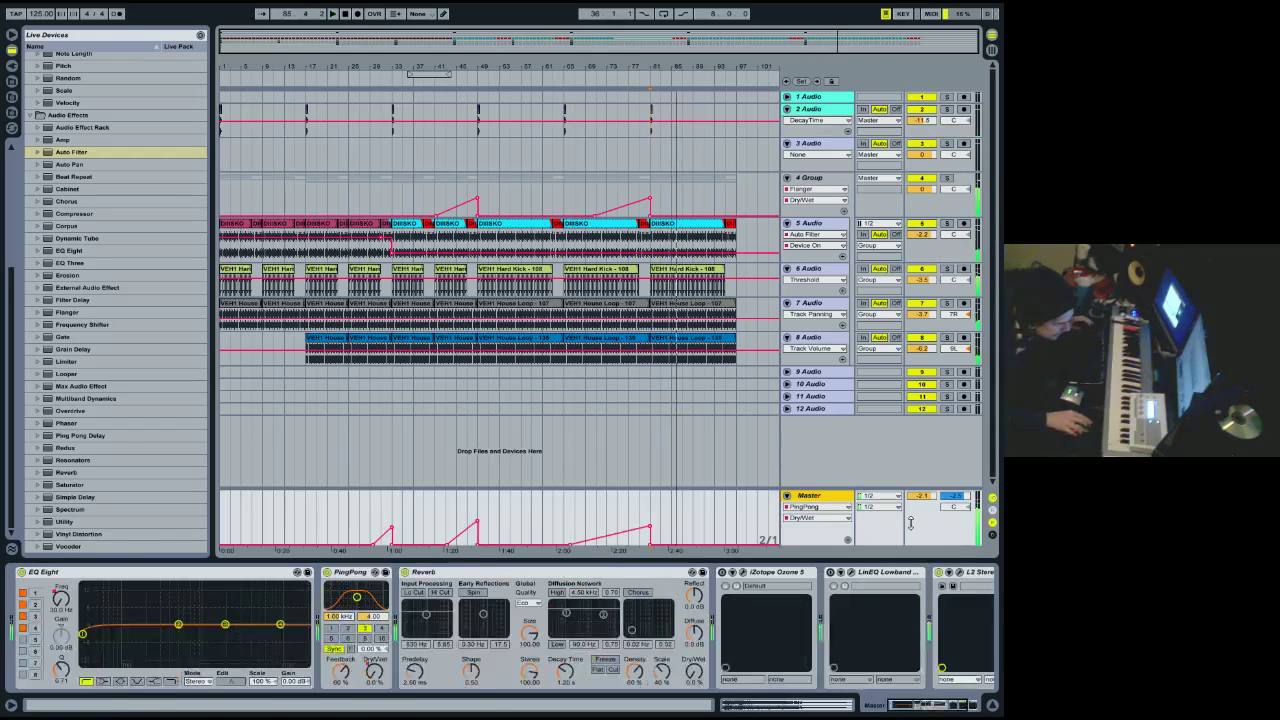
{"action": "left_click", "coordinate": [11, 66]}
{"action": "left_click_drag", "start_coordinate": [18, 390], "coordinate": [34, 172]}
{"action": "left_click", "coordinate": [32, 484]}
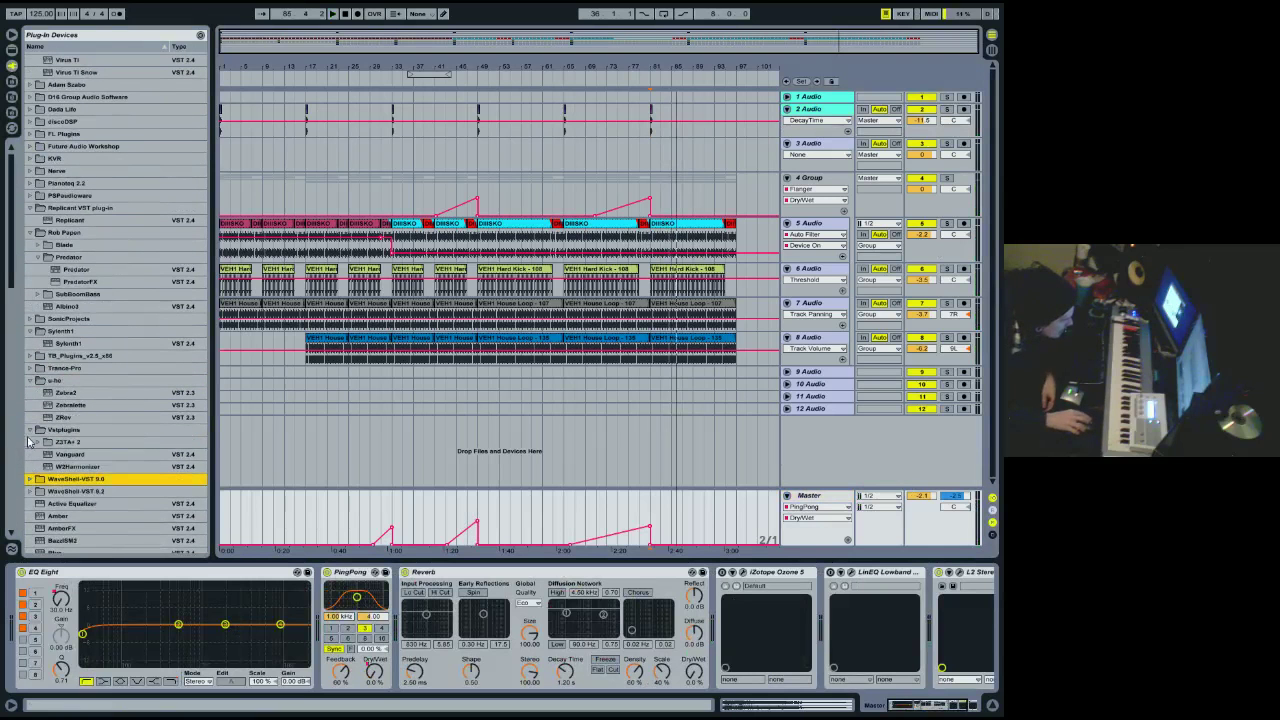
{"action": "left_click", "coordinate": [31, 430]}
{"action": "left_click", "coordinate": [32, 381]}
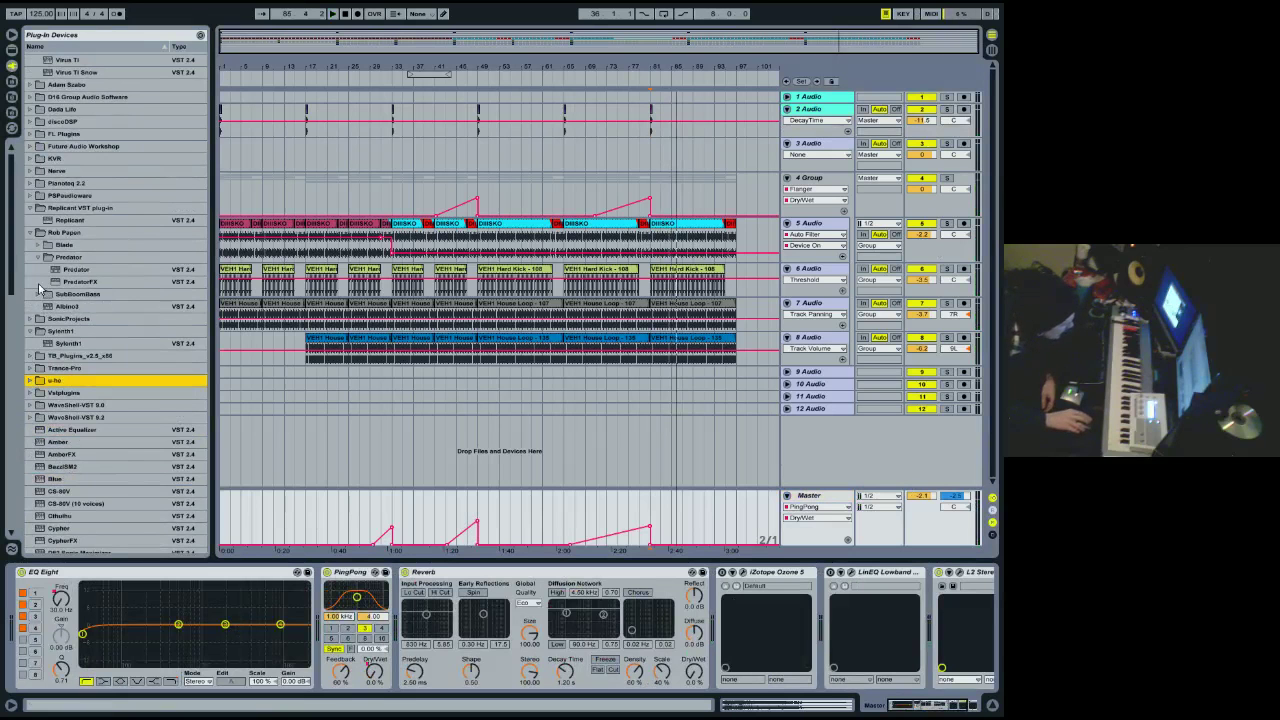
{"action": "left_click", "coordinate": [31, 160]}
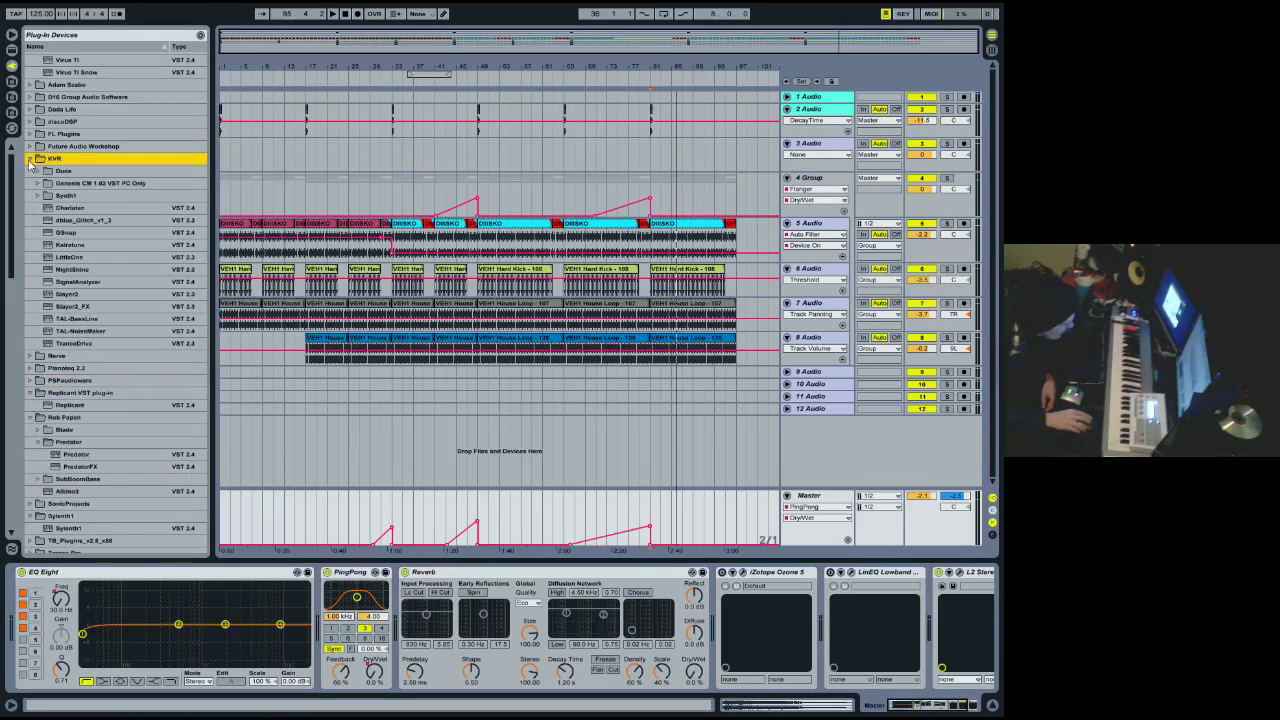
{"action": "left_click", "coordinate": [414, 434]}
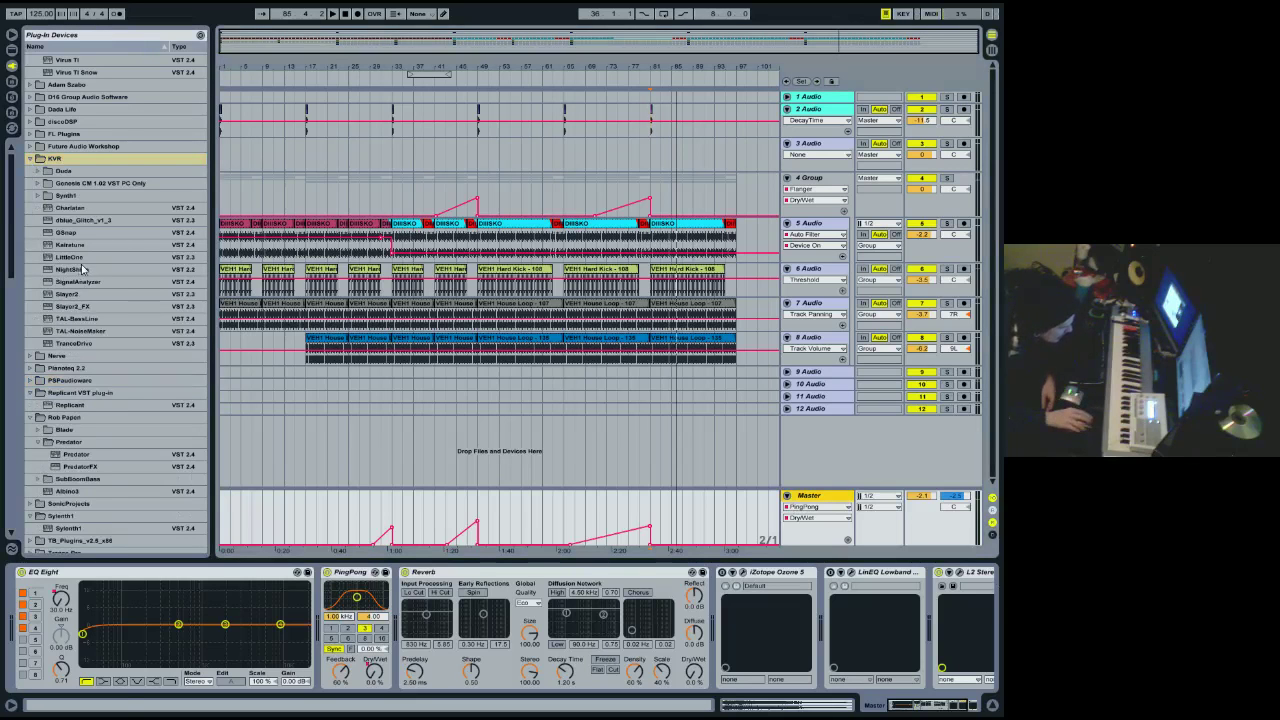
{"action": "left_click", "coordinate": [70, 270]}
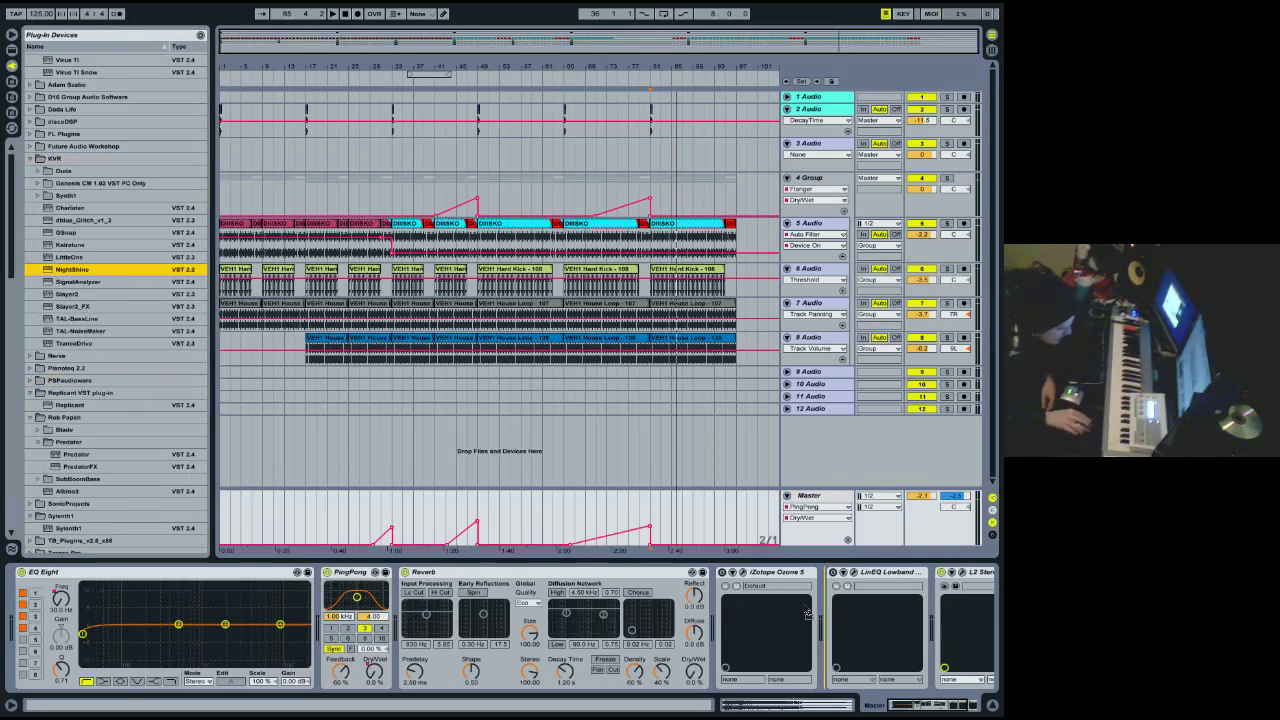
{"action": "left_click_drag", "start_coordinate": [718, 625], "coordinate": [718, 625]}
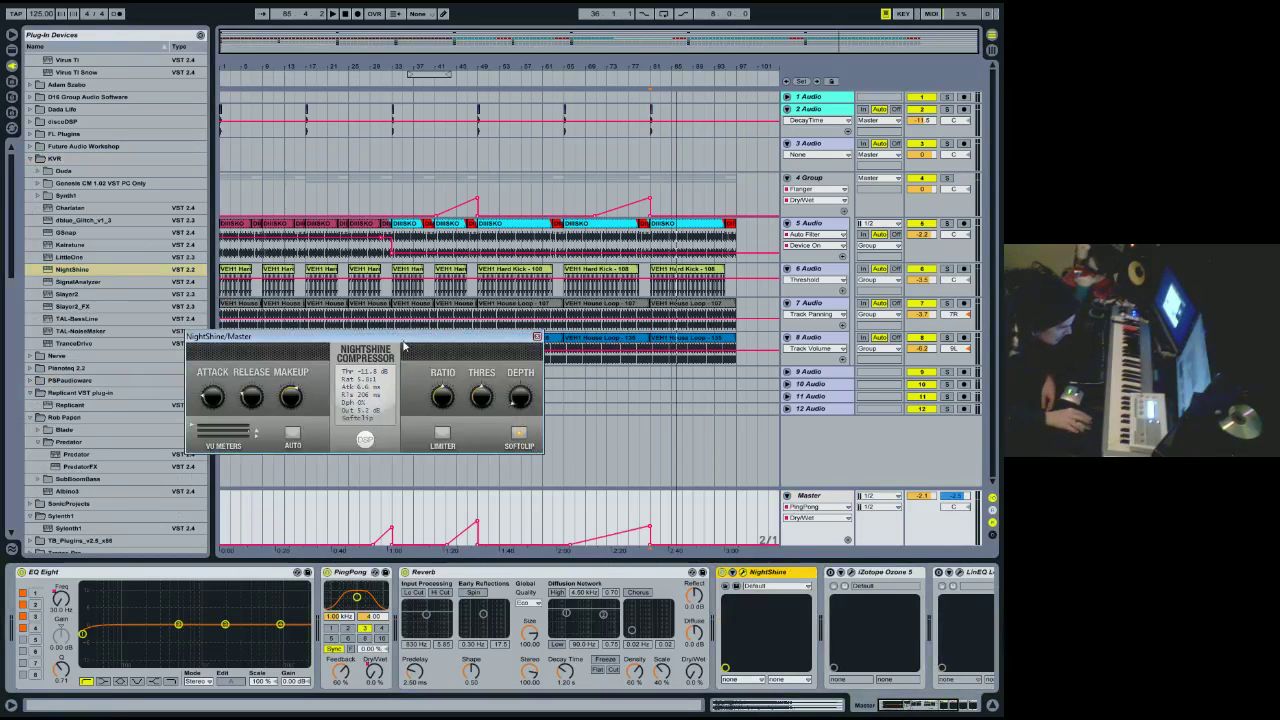
{"action": "left_click_drag", "start_coordinate": [402, 345], "coordinate": [528, 401]}
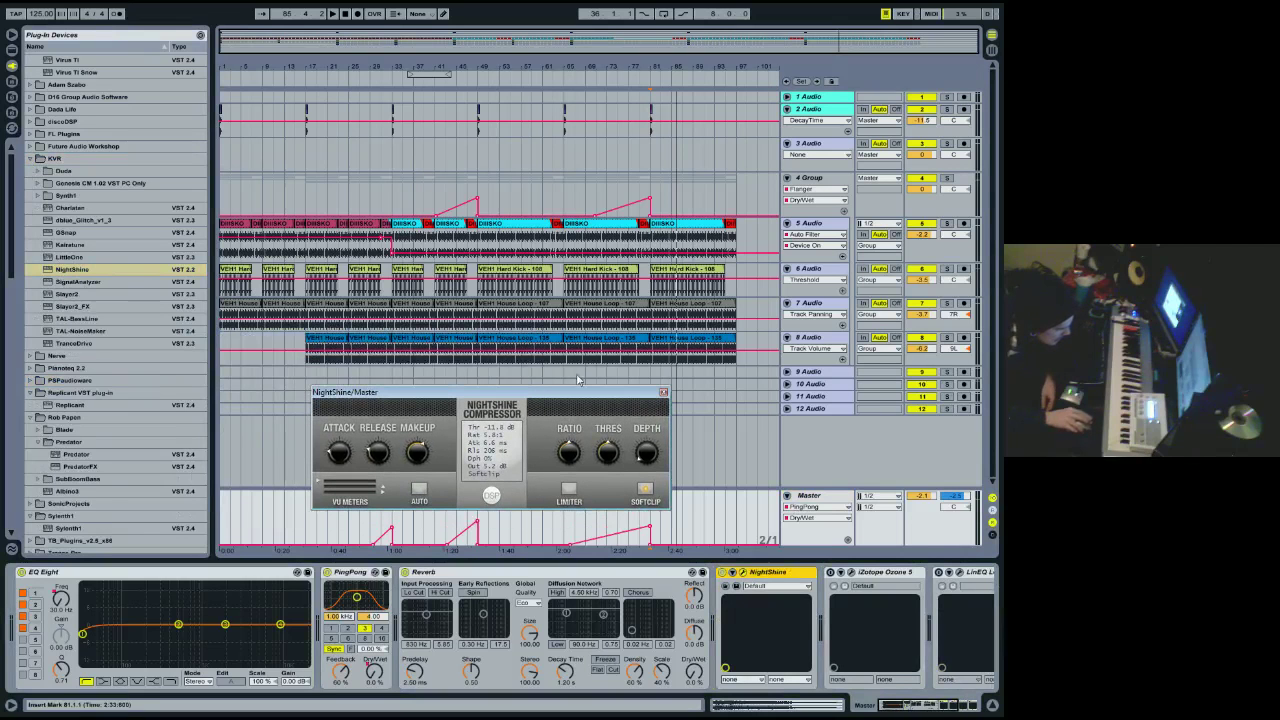
Play from about bar 51 while toggling NightShine's bypass to compare the Master sound, and close its plug-in window.
{"action": "left_click", "coordinate": [722, 577]}
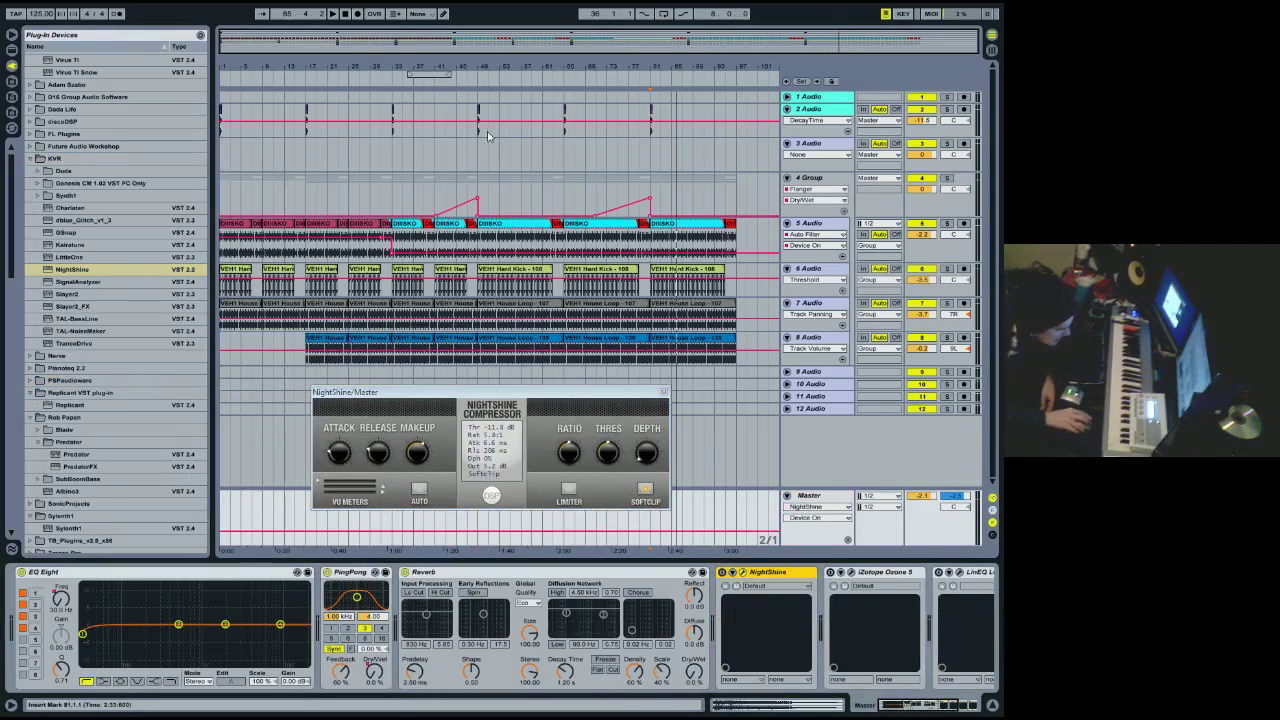
{"action": "left_click", "coordinate": [492, 80]}
{"action": "left_click", "coordinate": [720, 577]}
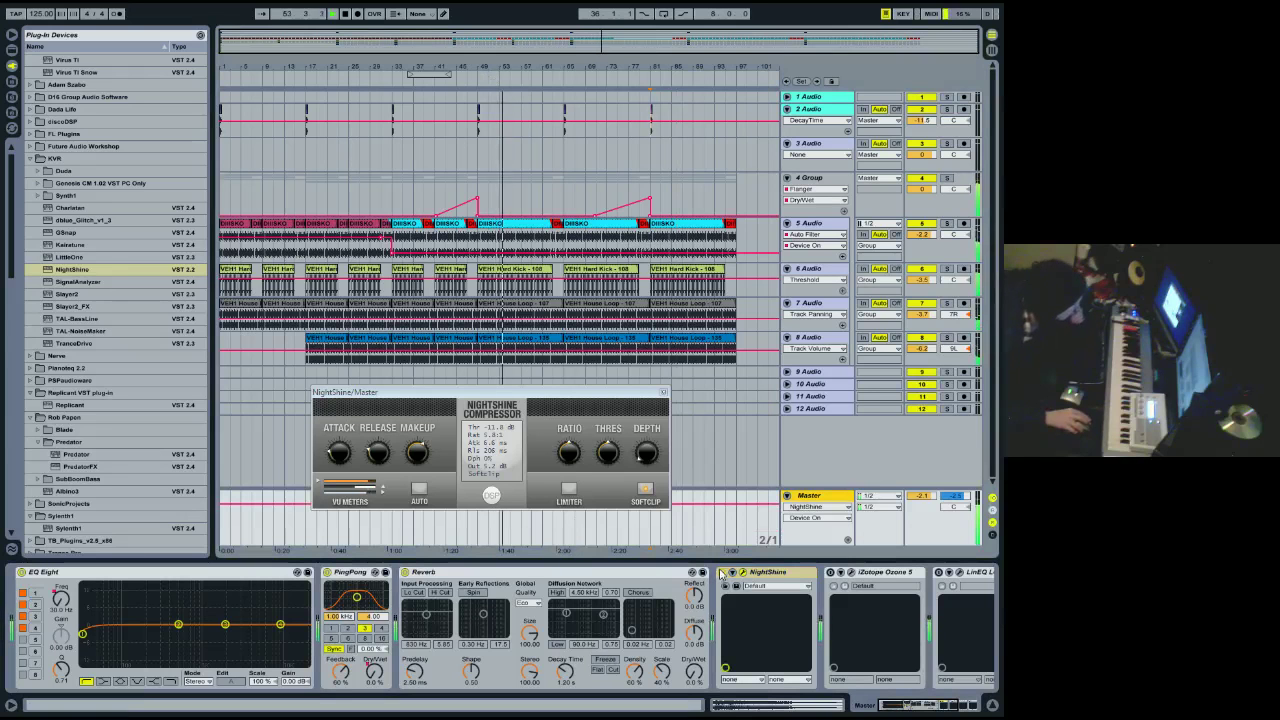
{"action": "left_click", "coordinate": [663, 392]}
Delete iZotope Ozone 5 from the Master chain and open the L2 Ultramaximizer to check its levels.
{"action": "left_click", "coordinate": [880, 572]}
{"action": "right_click", "coordinate": [880, 572]}
{"action": "left_click", "coordinate": [893, 576]}
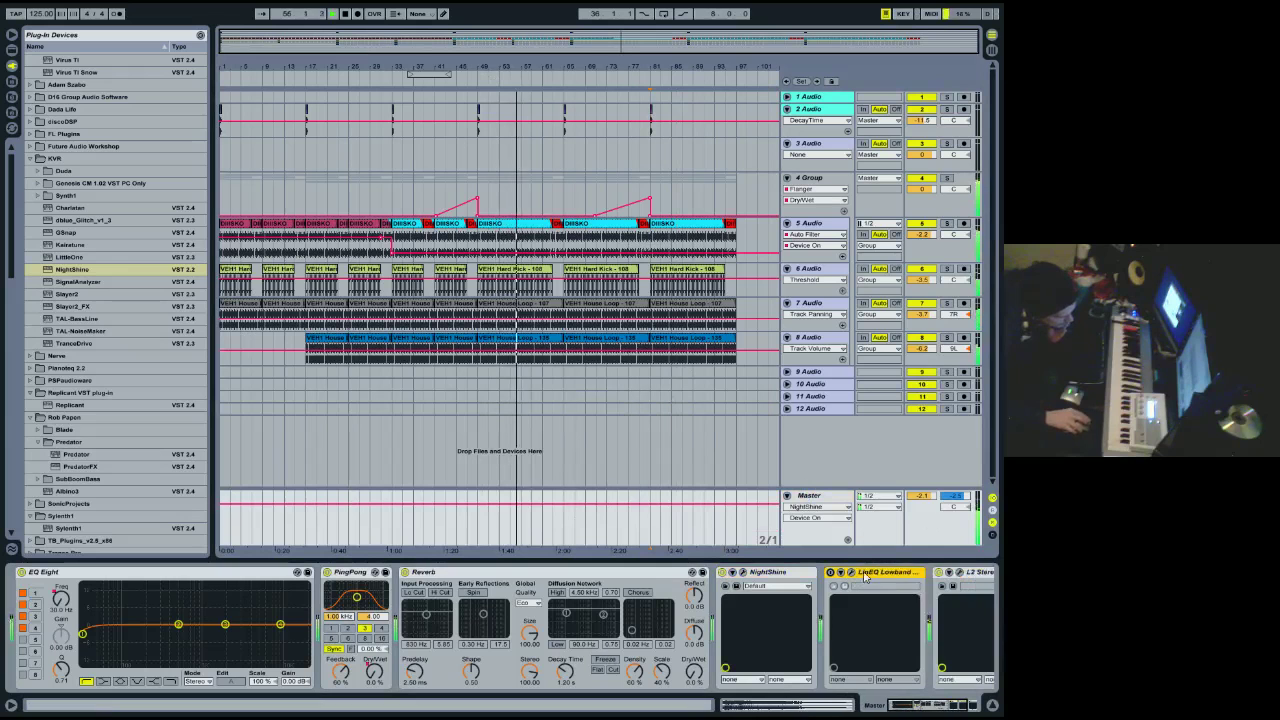
{"action": "left_click", "coordinate": [958, 573]}
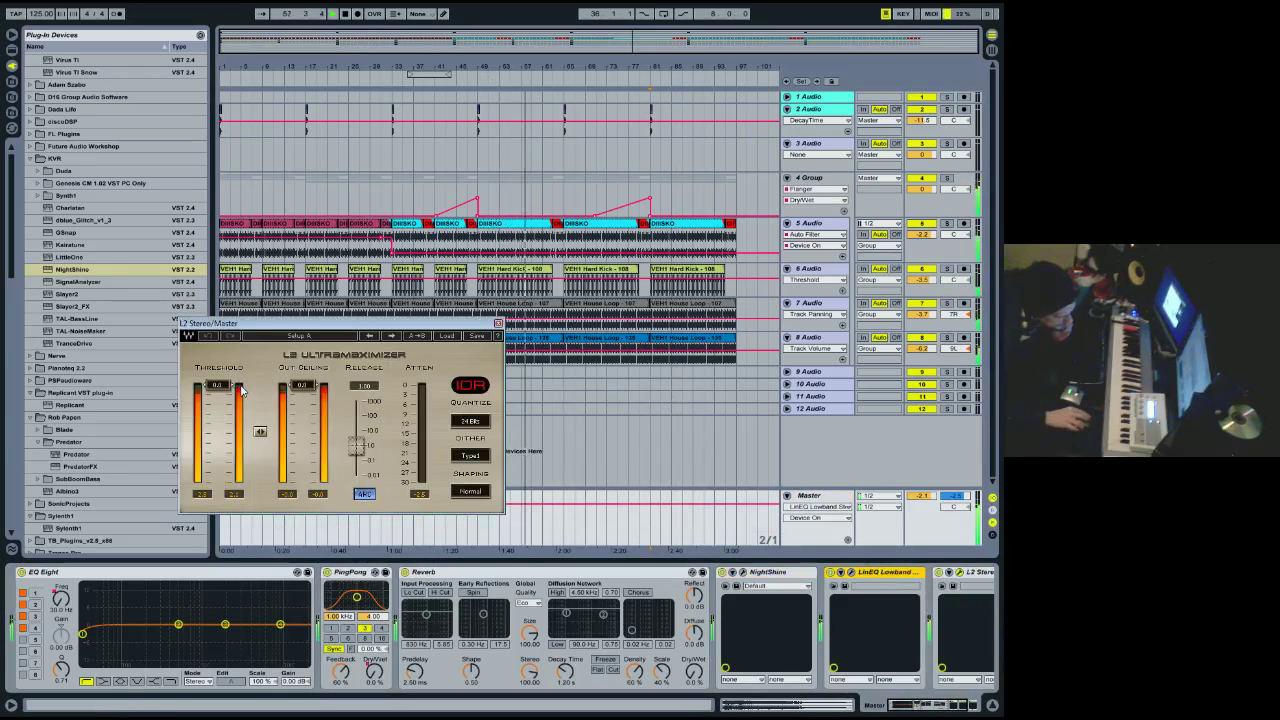
{"action": "left_click", "coordinate": [498, 323]}
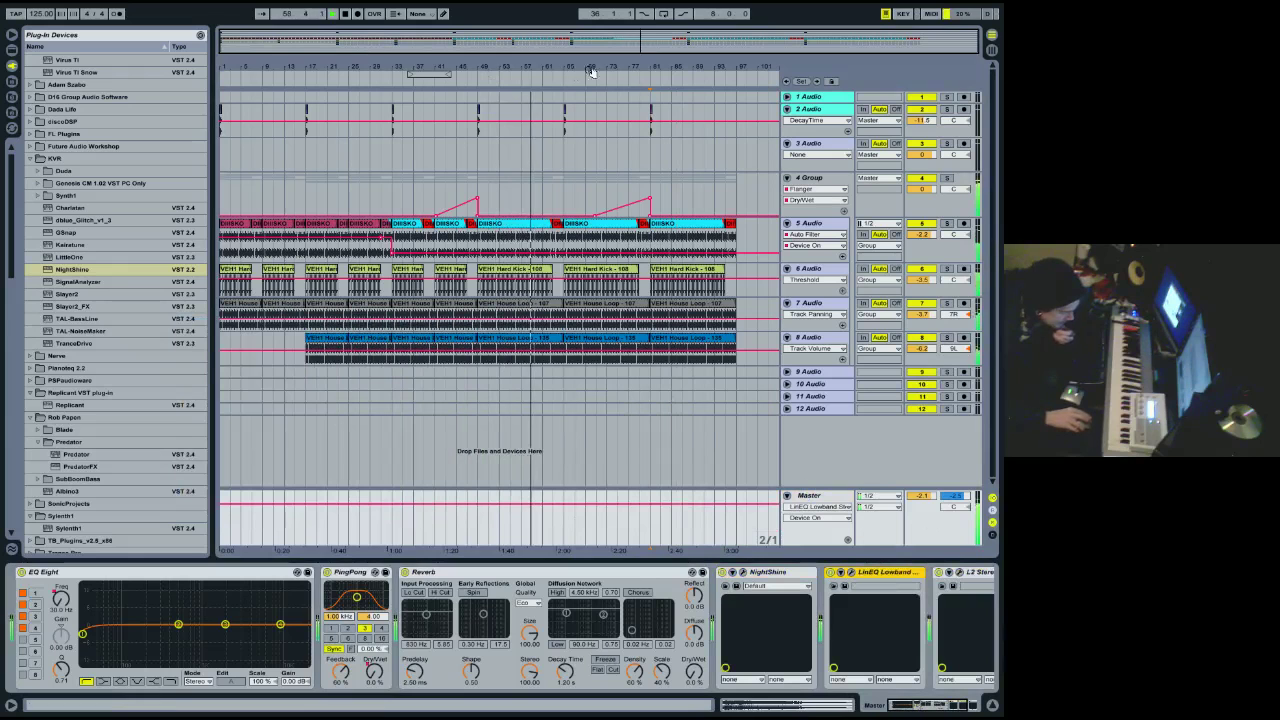
Automate the Master Reverb's Dry/Wet to jump up at about bar 65, rise slightly and drop back to zero at bar 81.
{"action": "left_click", "coordinate": [550, 80]}
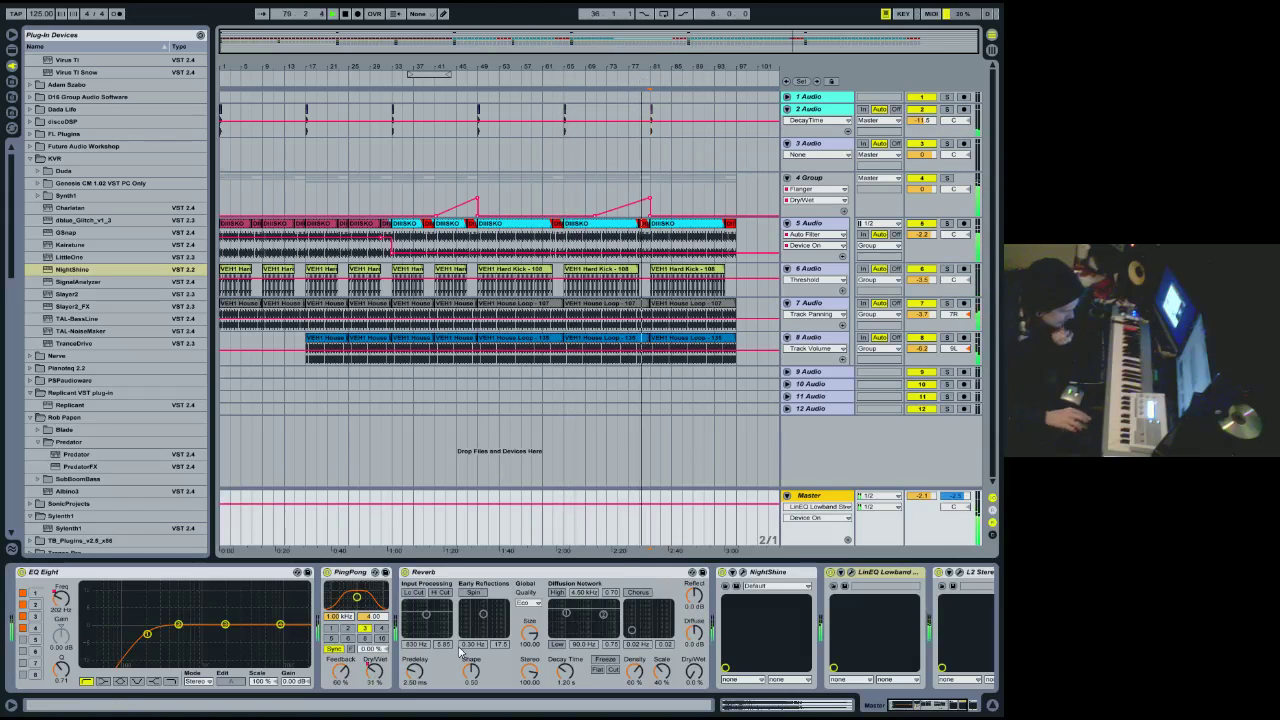
{"action": "left_click", "coordinate": [691, 674]}
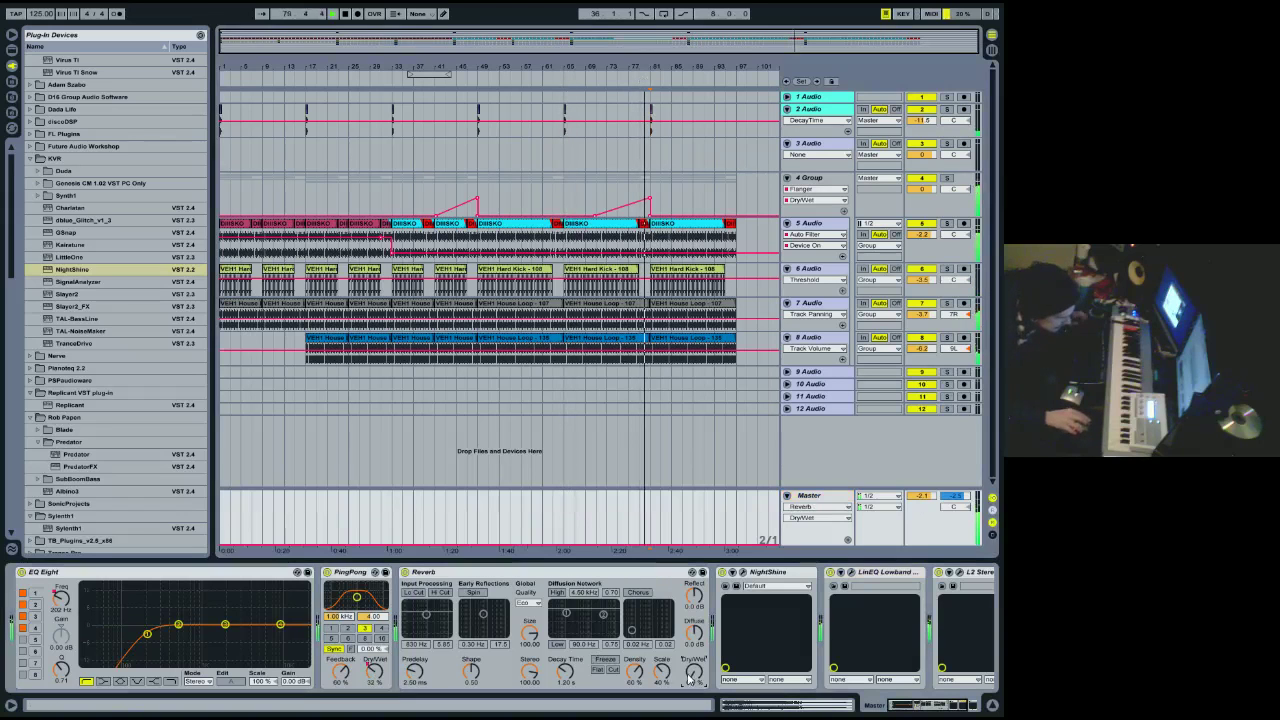
{"action": "left_click", "coordinate": [647, 529]}
{"action": "key", "text": "b"}
{"action": "left_click", "coordinate": [640, 531]}
{"action": "left_click_drag", "start_coordinate": [640, 545], "coordinate": [558, 545]}
{"action": "left_click", "coordinate": [567, 532]}
{"action": "key", "text": "b"}
{"action": "left_click", "coordinate": [575, 544]}
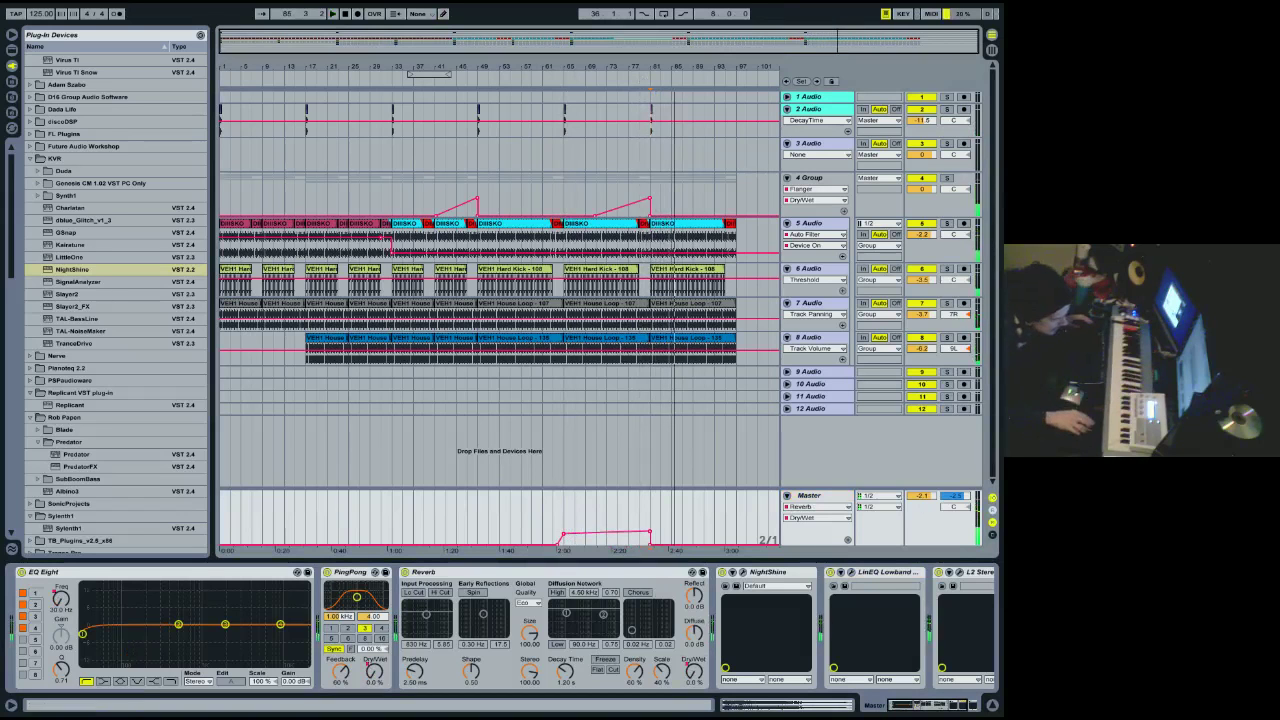
{"action": "key", "text": "space"}
Duplicate the crash section at bars 81–97 on track 2 to bar 97.
{"action": "left_click_drag", "start_coordinate": [736, 124], "coordinate": [651, 134]}
{"action": "key", "text": "ctrl+d"}
{"action": "left_click_drag", "start_coordinate": [740, 68], "coordinate": [662, 64]}
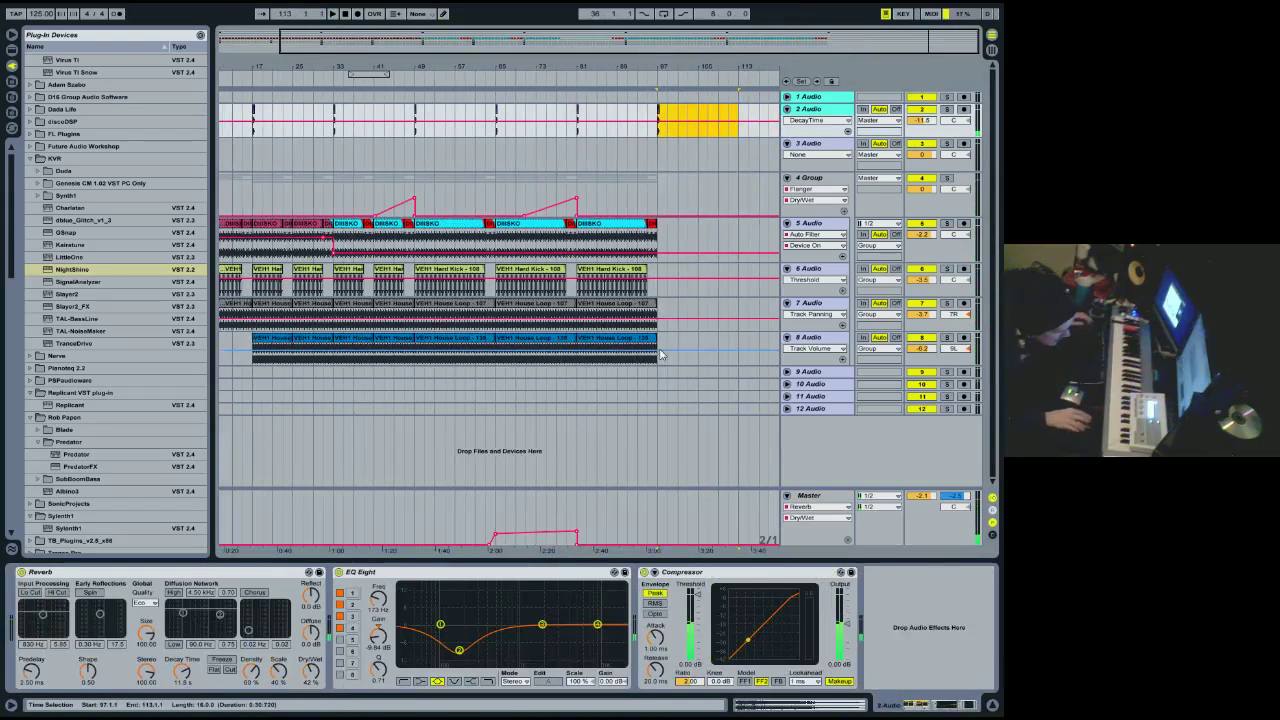
{"action": "left_click_drag", "start_coordinate": [662, 346], "coordinate": [580, 232]}
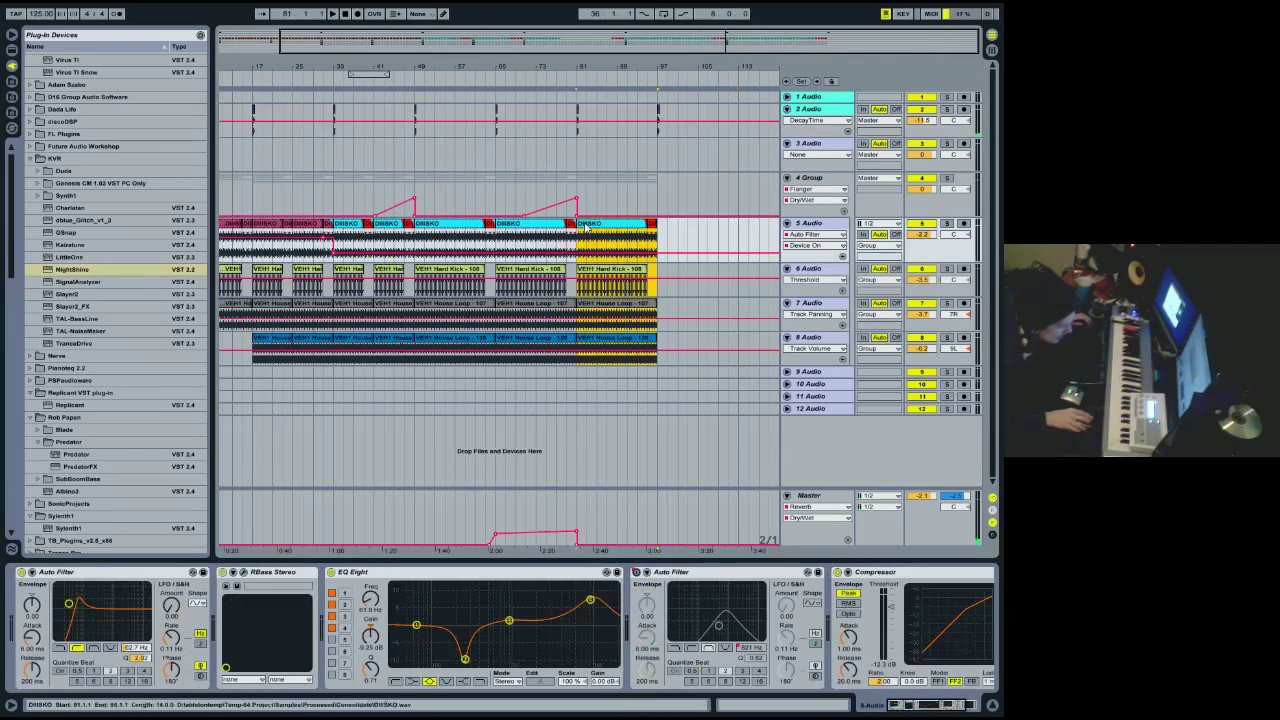
{"action": "left_click_drag", "start_coordinate": [335, 363], "coordinate": [253, 110]}
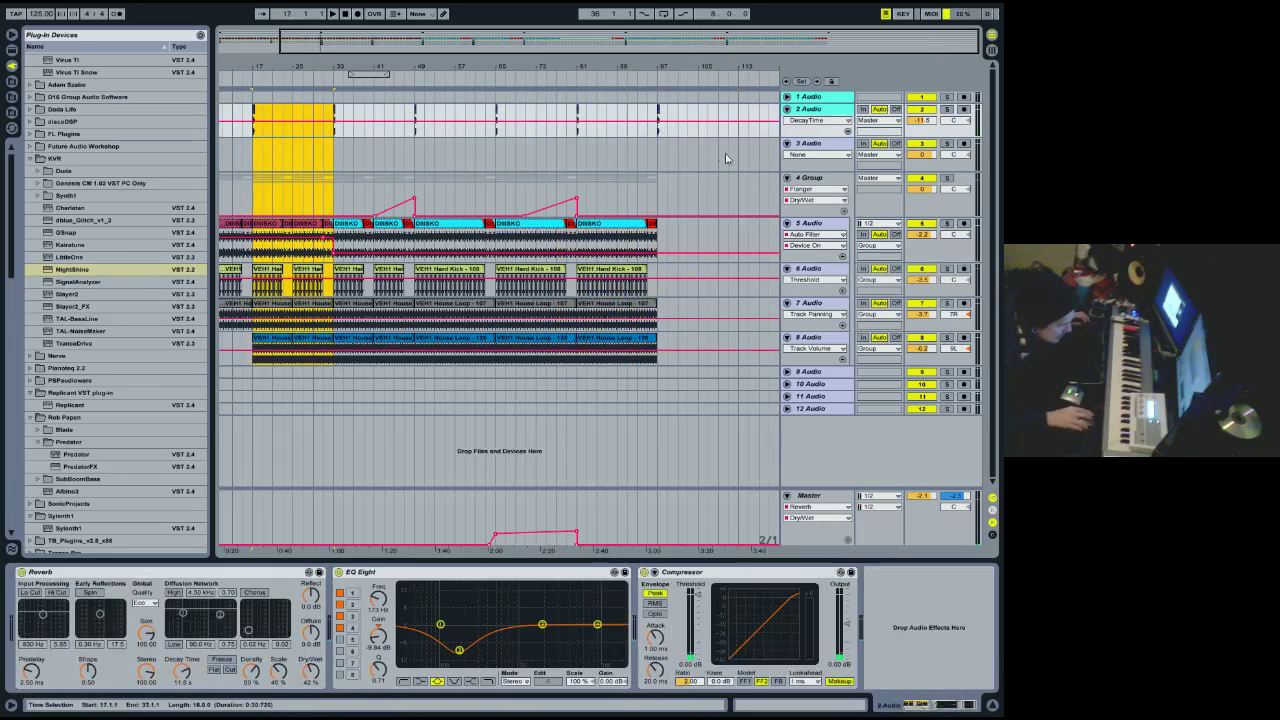
{"action": "left_click", "coordinate": [659, 113]}
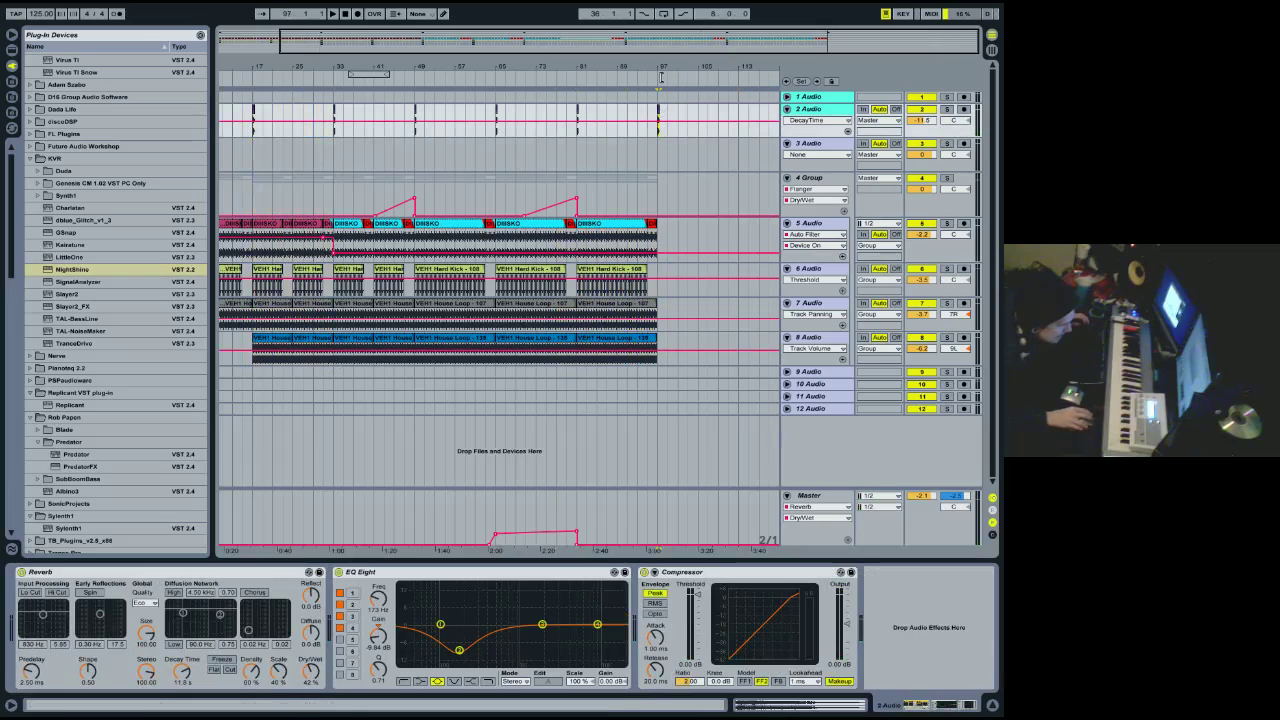
{"action": "left_click_drag", "start_coordinate": [645, 69], "coordinate": [655, 69]}
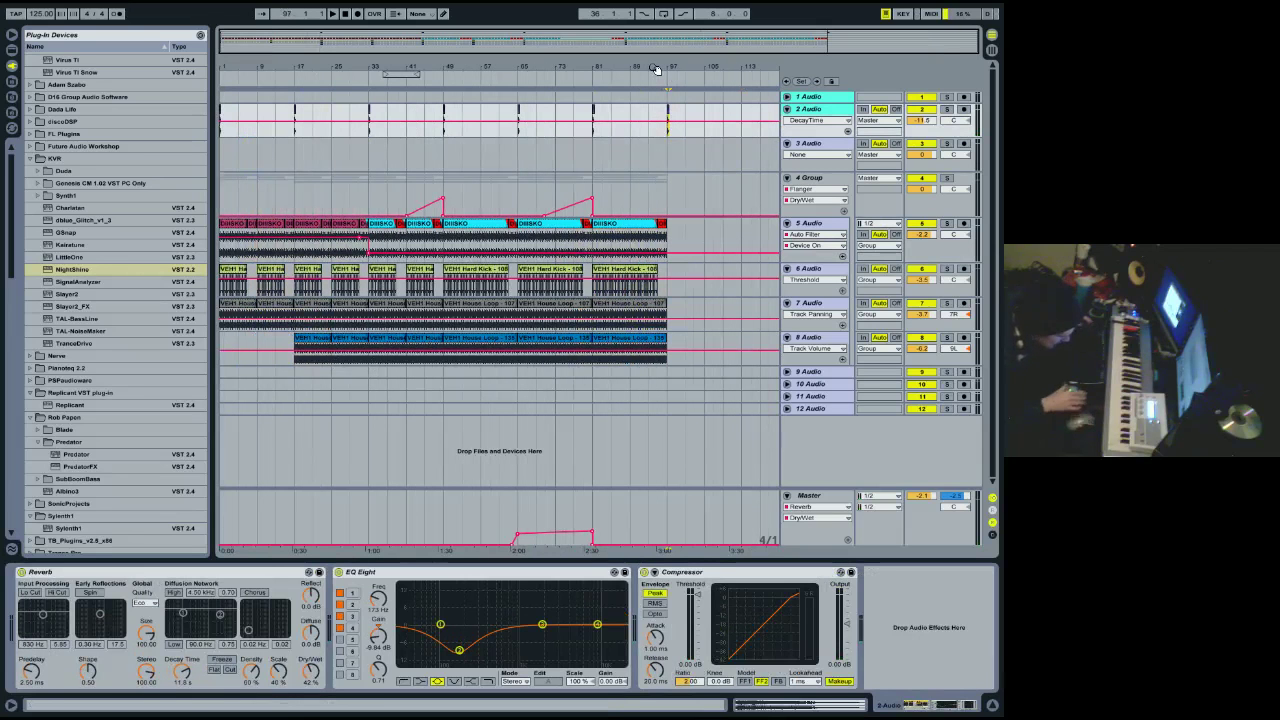
Reduce the group track's height, mark bars 81–97 on tracks 5–8, and bring up the group track's devices.
{"action": "left_click", "coordinate": [937, 197]}
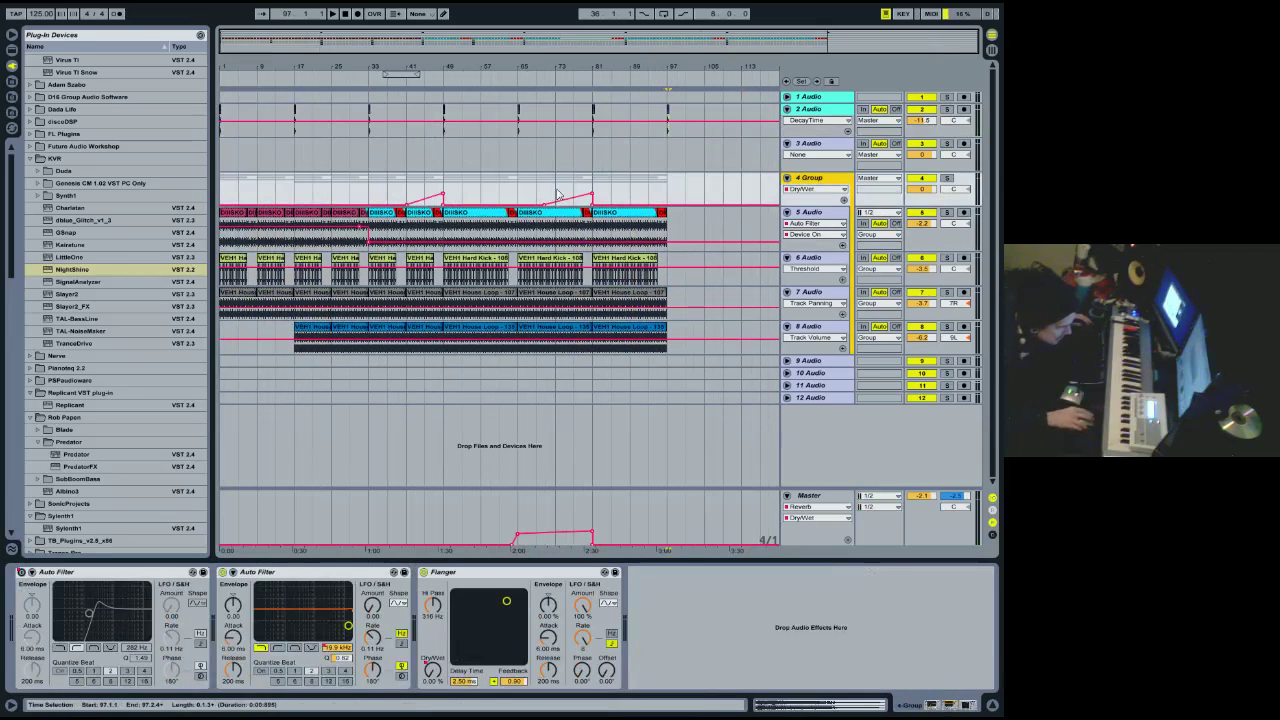
{"action": "left_click_drag", "start_coordinate": [673, 338], "coordinate": [609, 221]}
{"action": "left_click", "coordinate": [596, 212]}
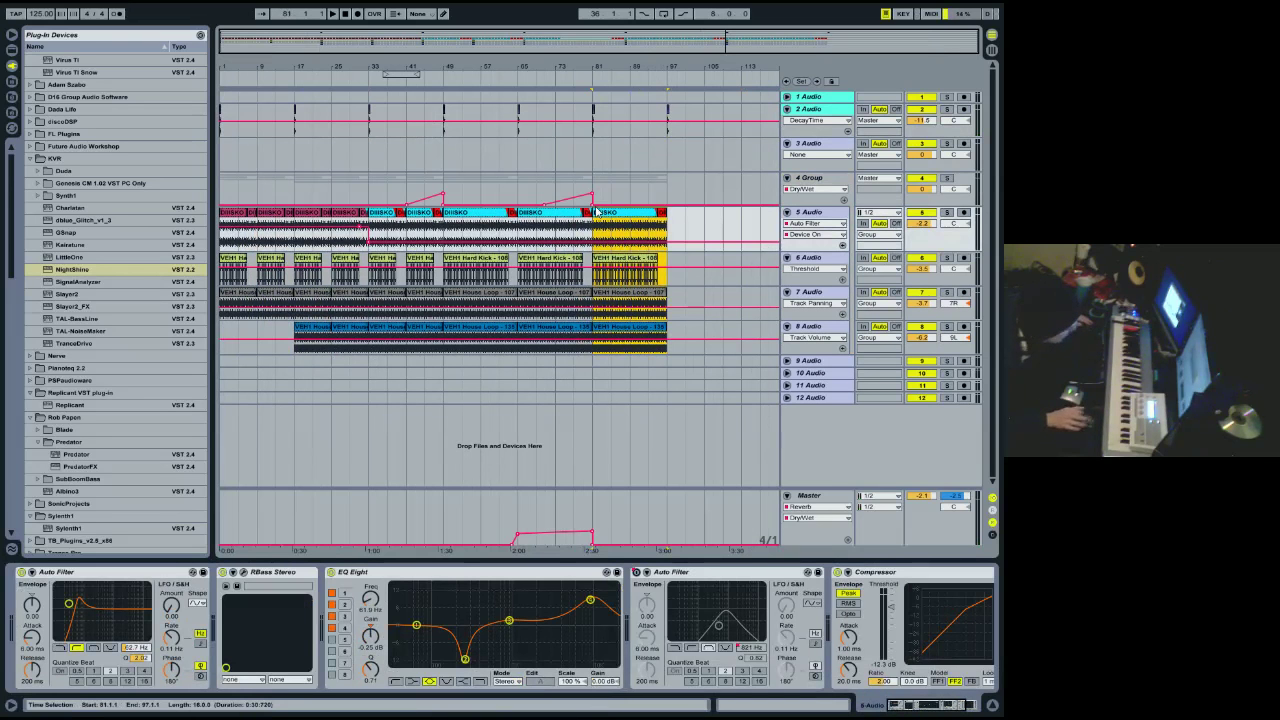
{"action": "mouse_move", "coordinate": [549, 63]}
{"action": "left_mouse_down"}
{"action": "mouse_move", "coordinate": [549, 112]}
{"action": "mouse_move", "coordinate": [549, 70]}
{"action": "left_mouse_up"}
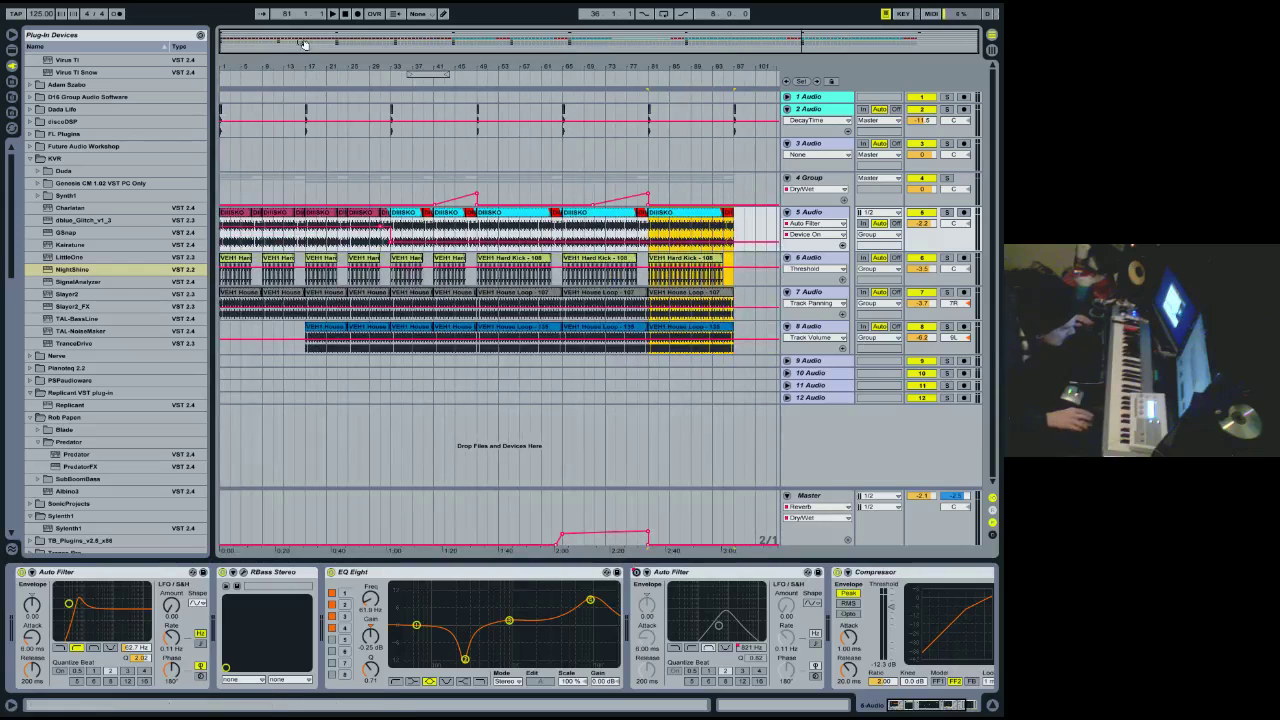
{"action": "left_click", "coordinate": [922, 197]}
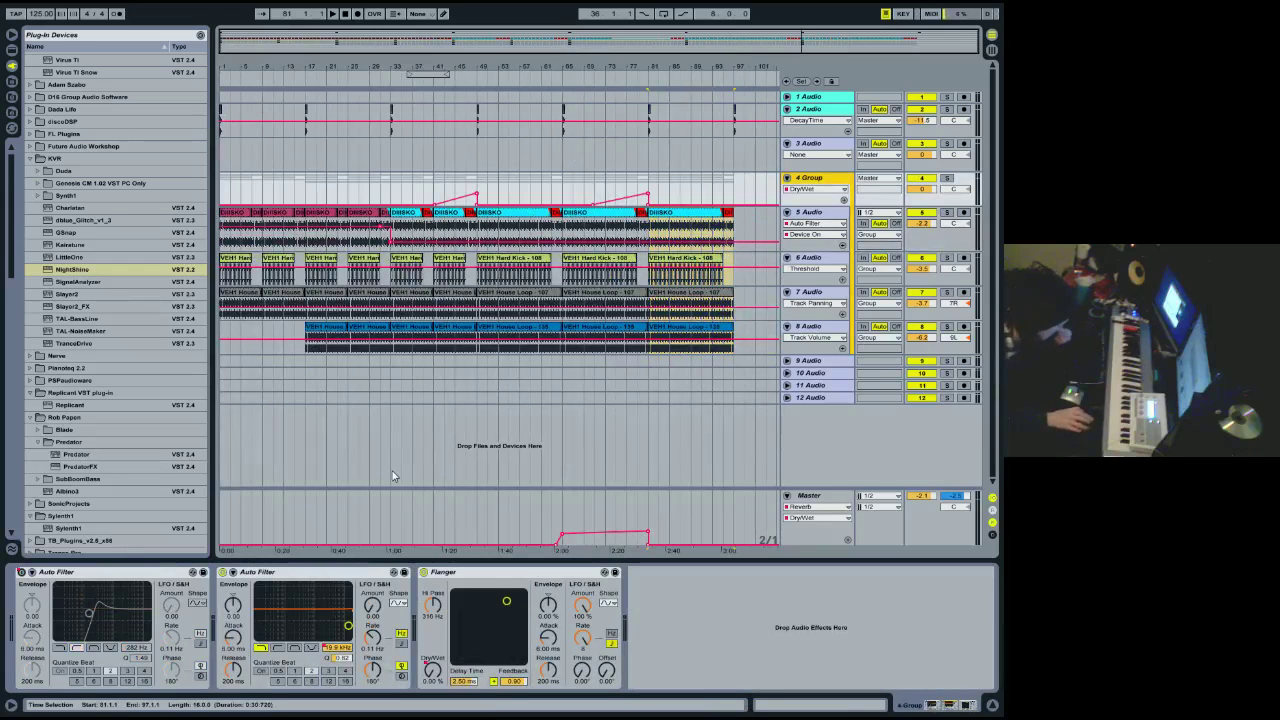